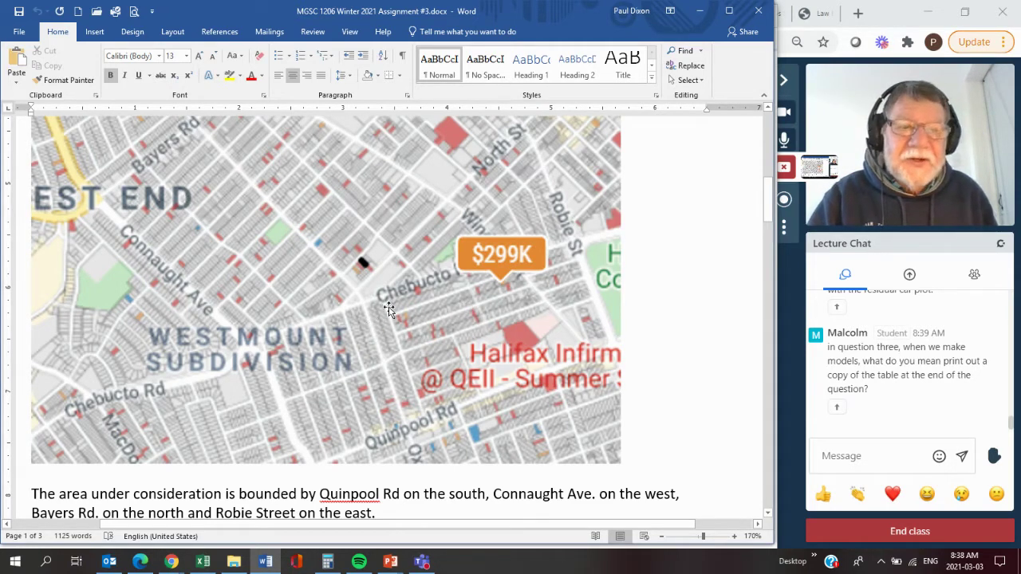
Read the Assignment #3 document from the neighbourhood map through the data instructions to question 1.
scroll(395, 304, down, 3)
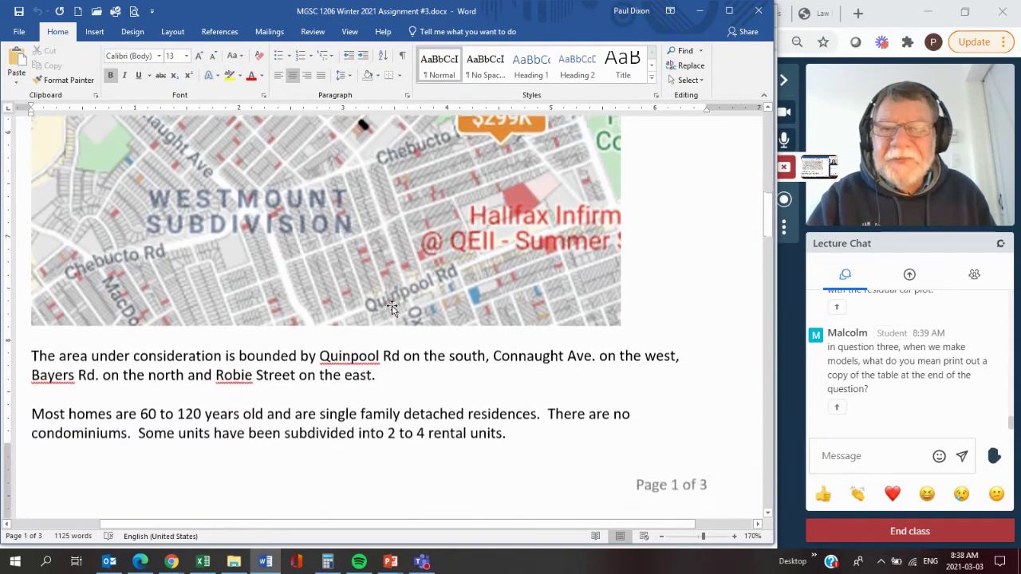
scroll(383, 311, down, 6)
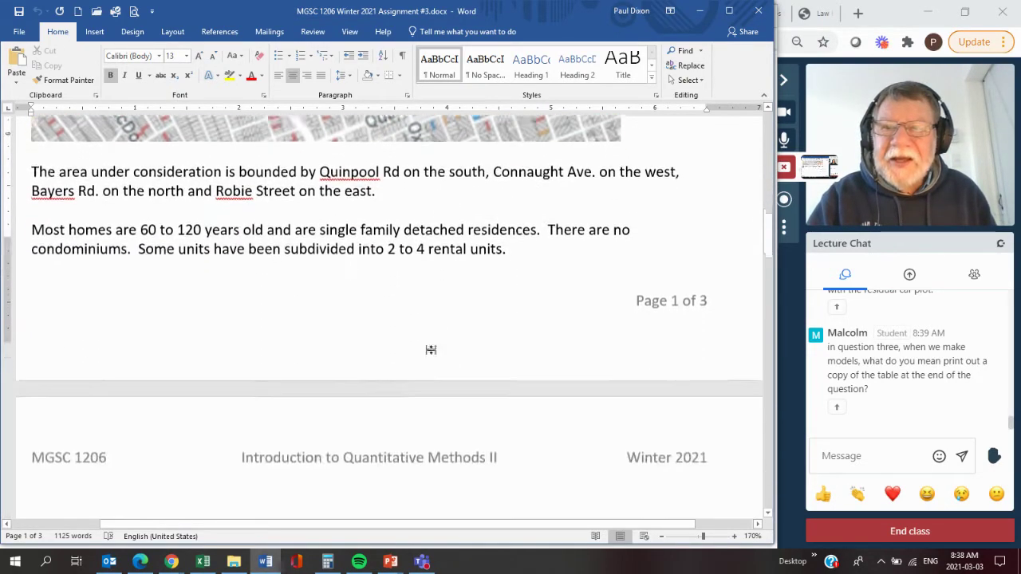
scroll(384, 333, down, 3)
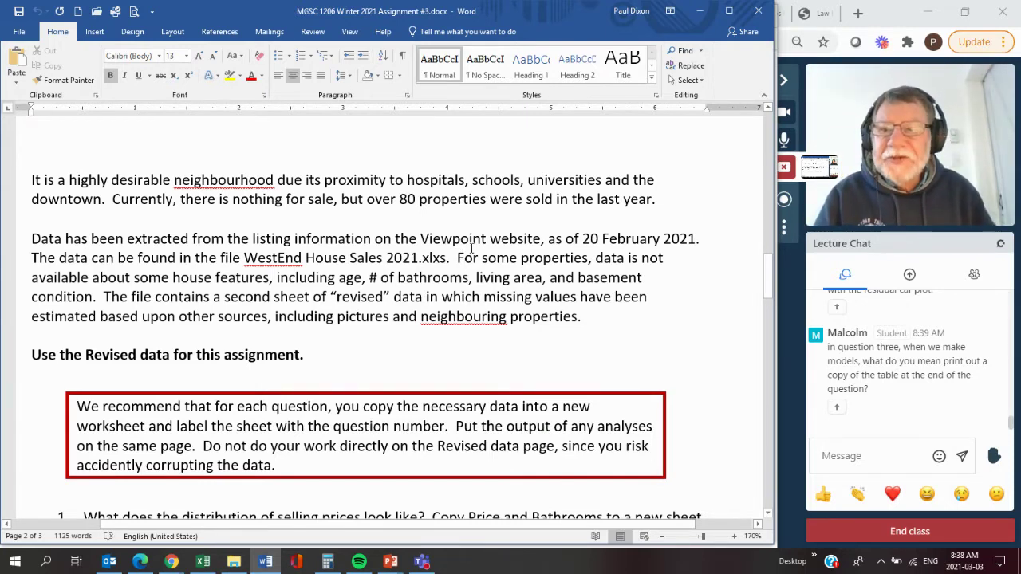
scroll(471, 248, down, 3)
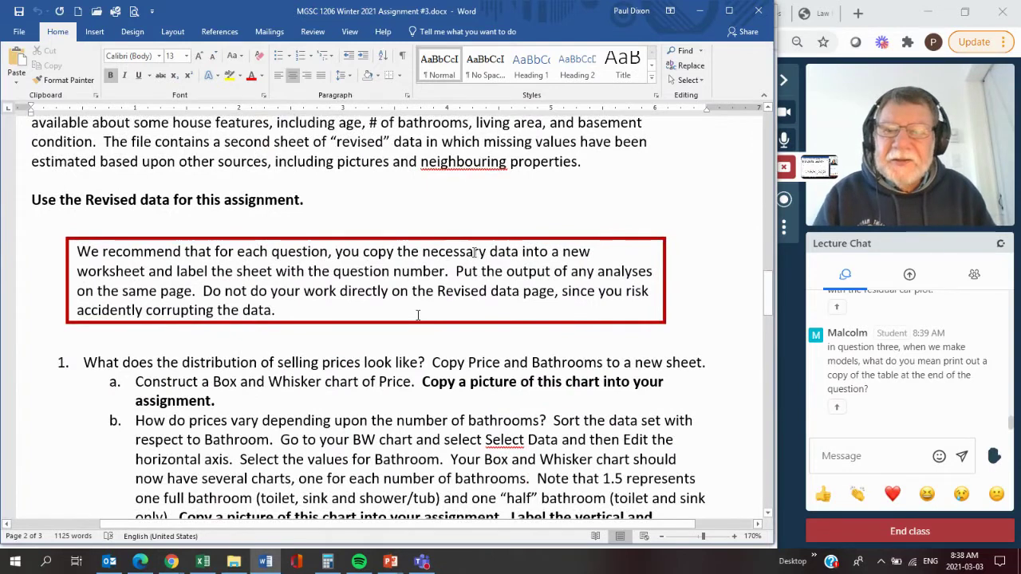
scroll(417, 315, down, 1)
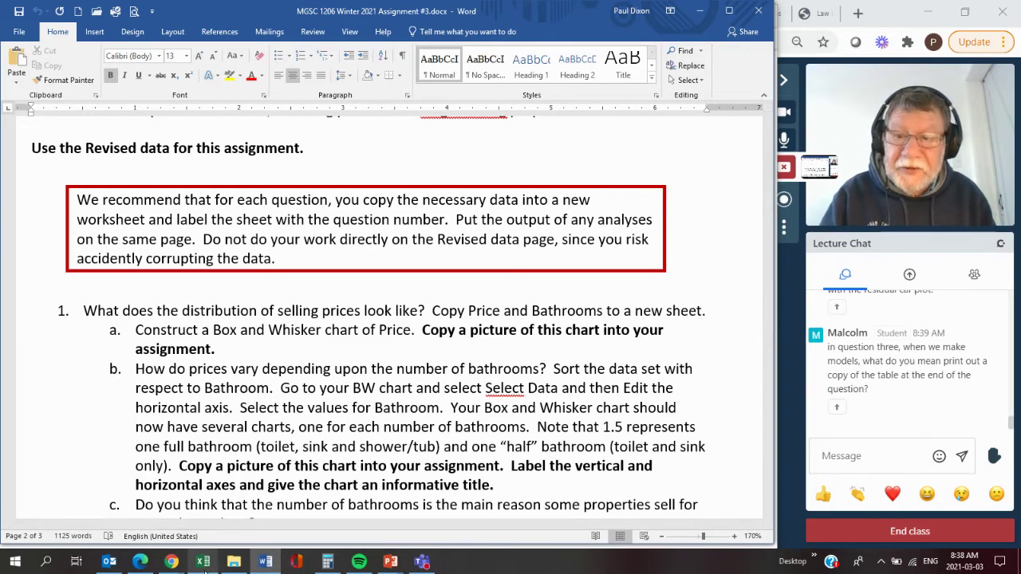
Switch to the WestEnd House Sales 2021 workbook in Excel and place its window, restored from full screen, over the Word document.
mouse_move(205, 565)
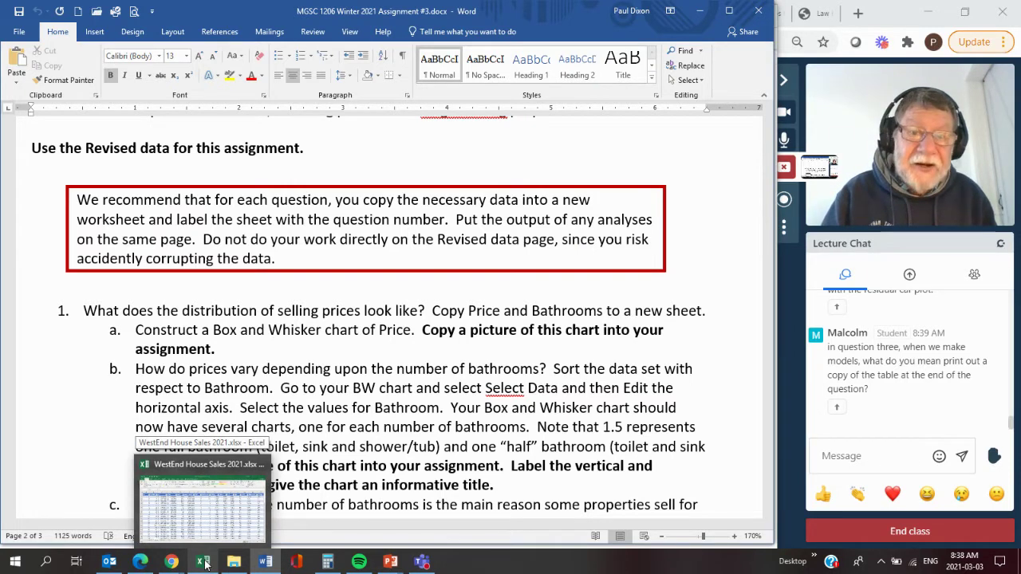
click(205, 564)
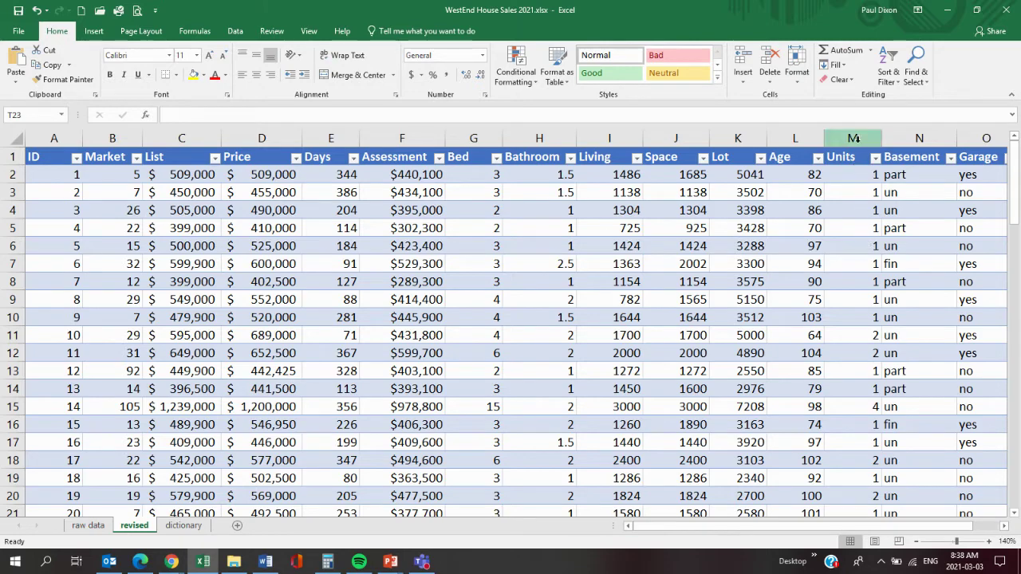
click(977, 11)
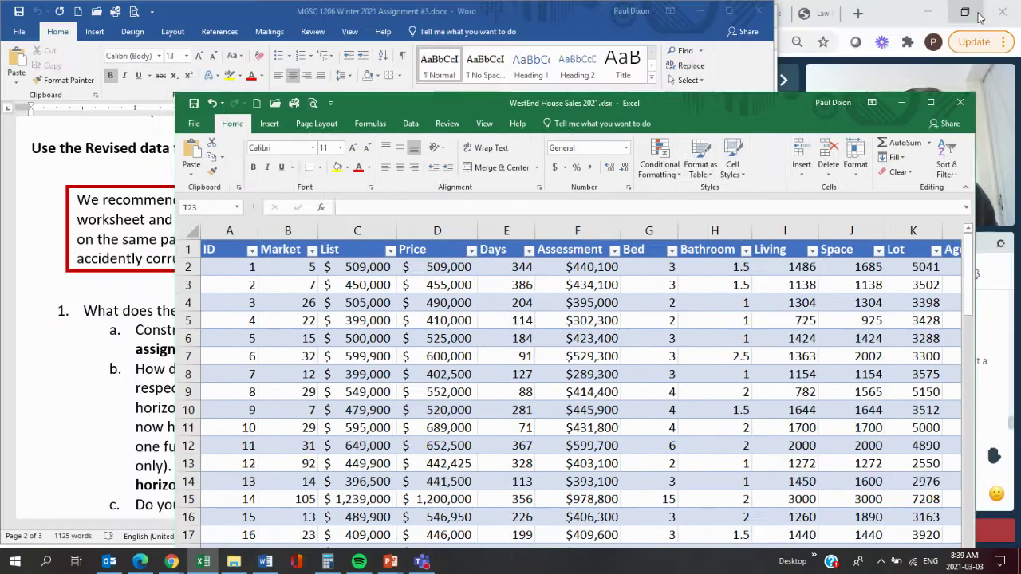
drag(769, 111, 588, 7)
double_click(589, 7)
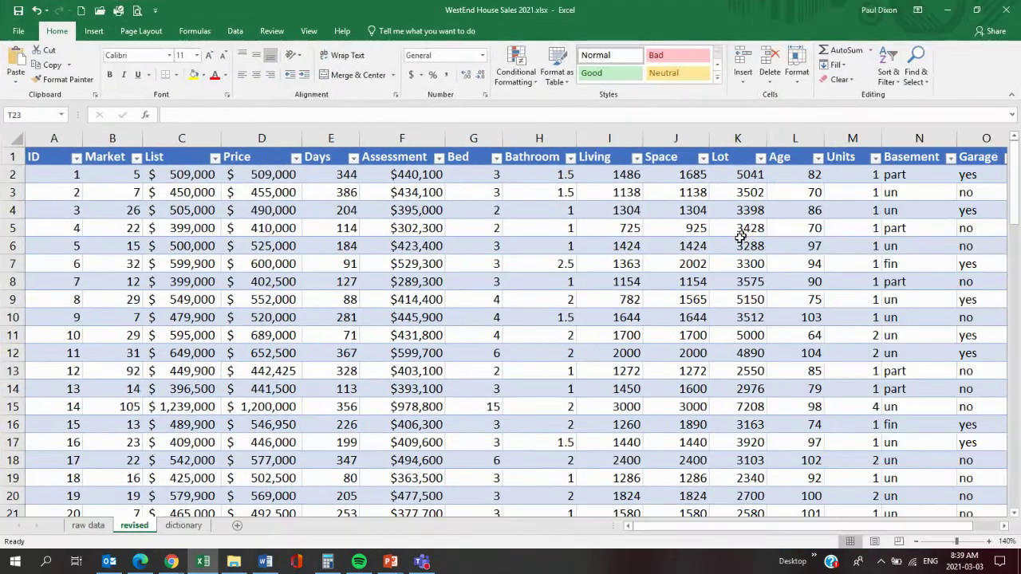
click(977, 9)
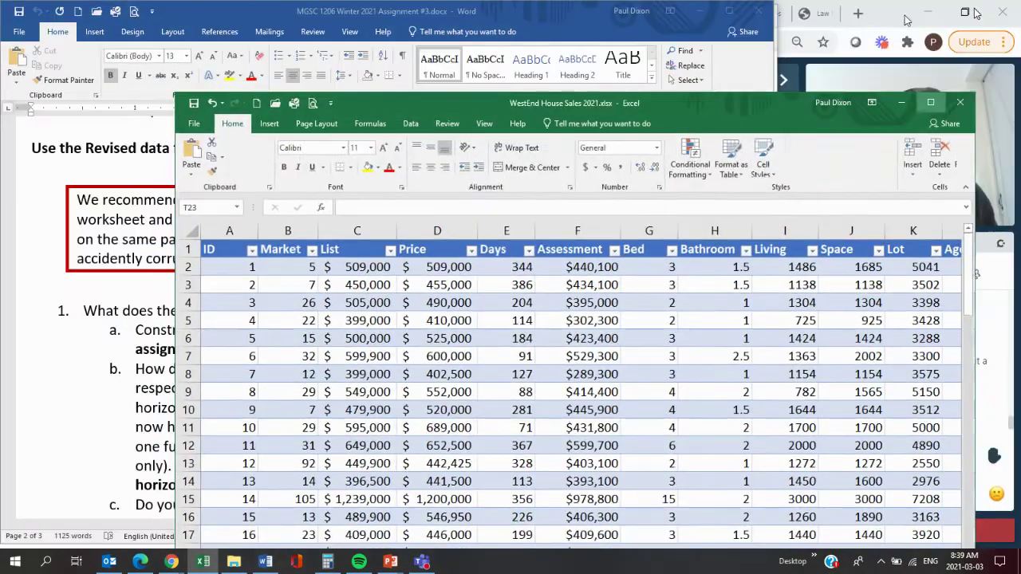
drag(673, 102, 482, 28)
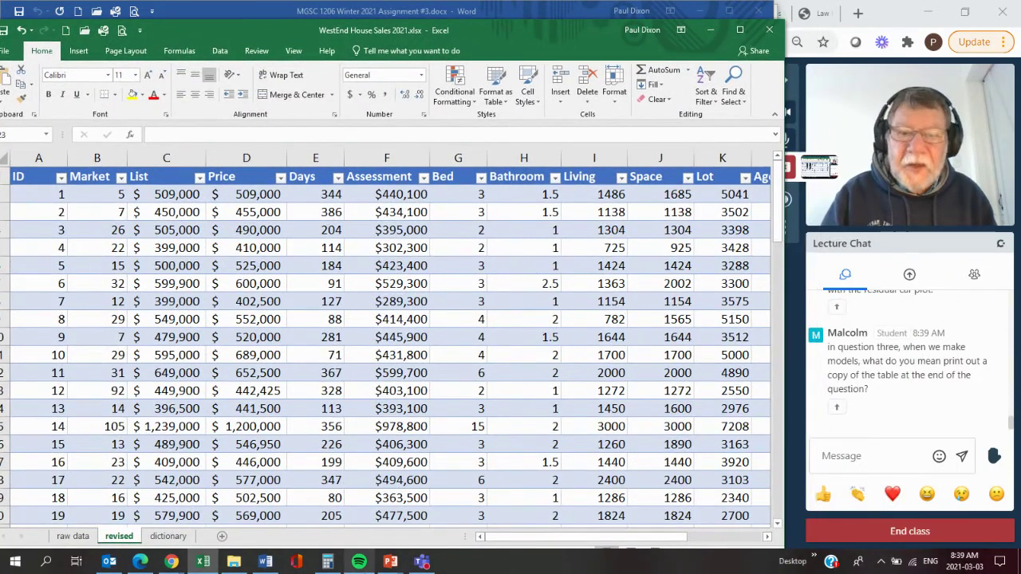
Examine the columns of the revised sheet, including the Units entry of the property with ID 14.
drag(558, 540, 604, 548)
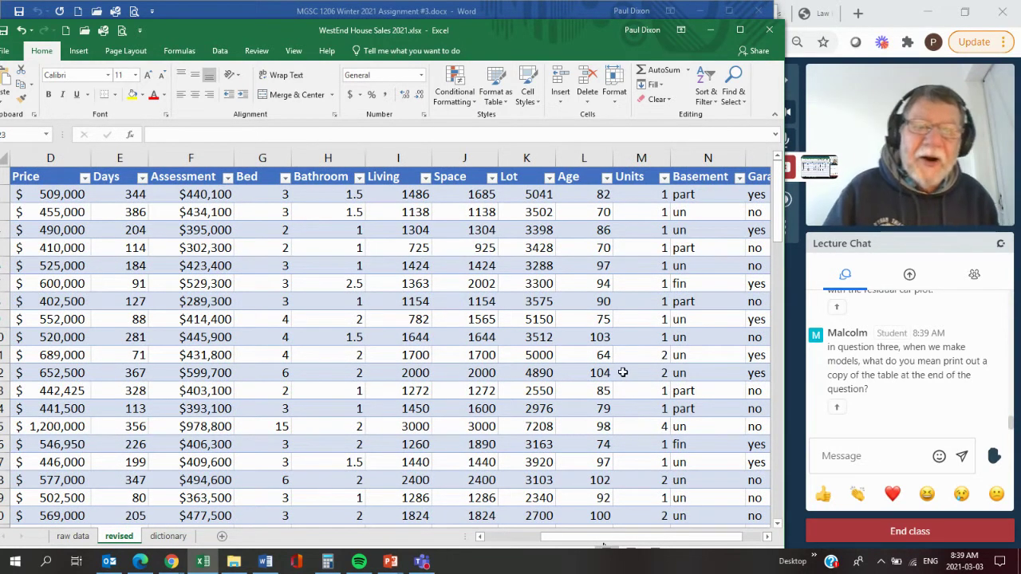
click(648, 427)
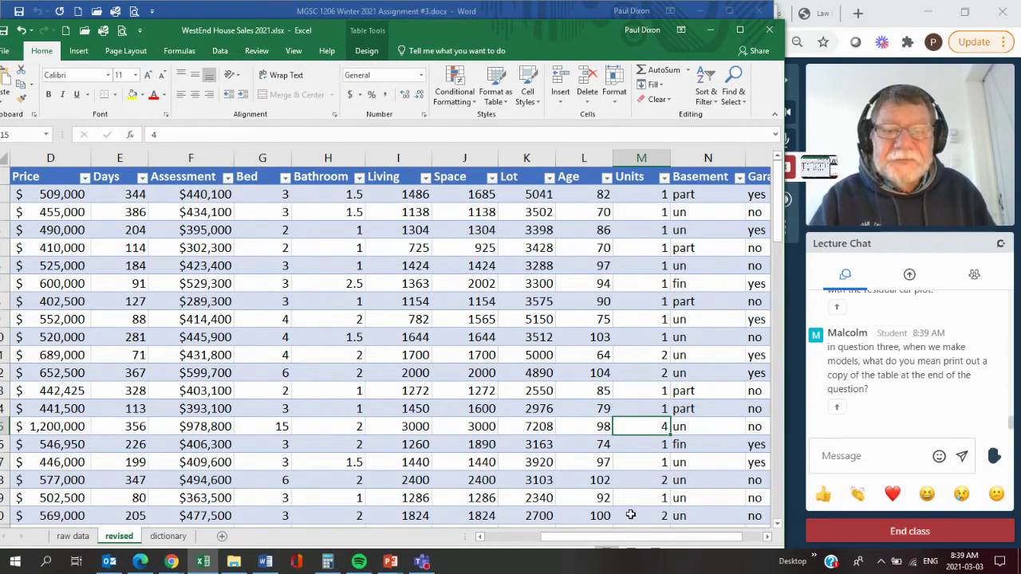
drag(642, 545, 643, 541)
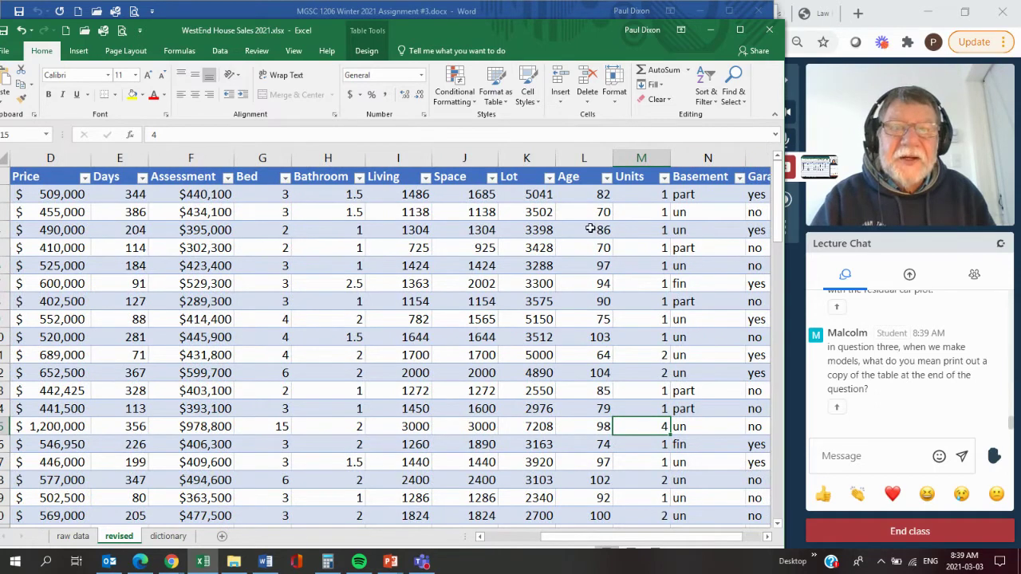
drag(630, 546, 517, 560)
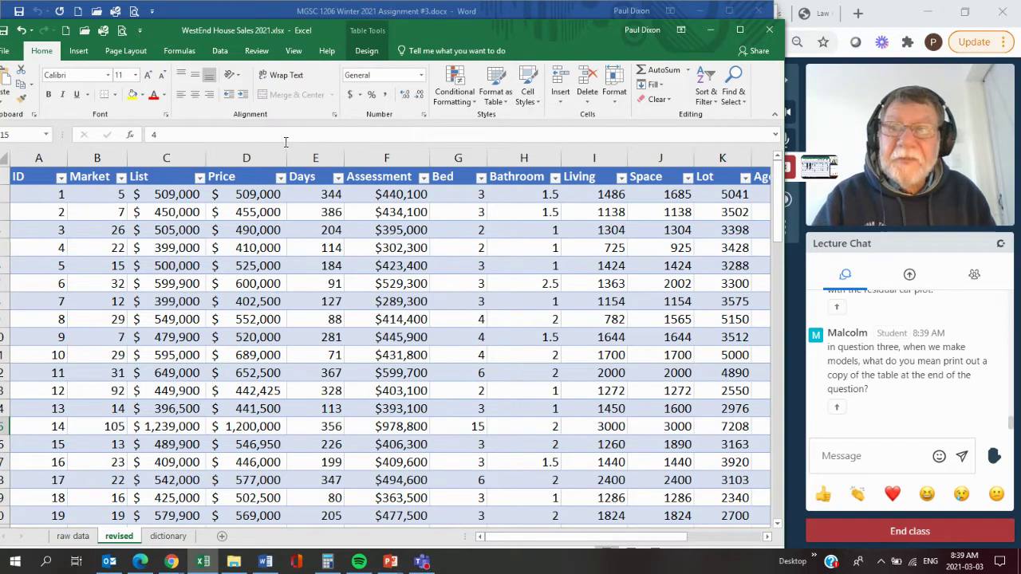
Copy the Price and Bathroom columns from the revised sheet into columns A and B of a new worksheet.
click(259, 155)
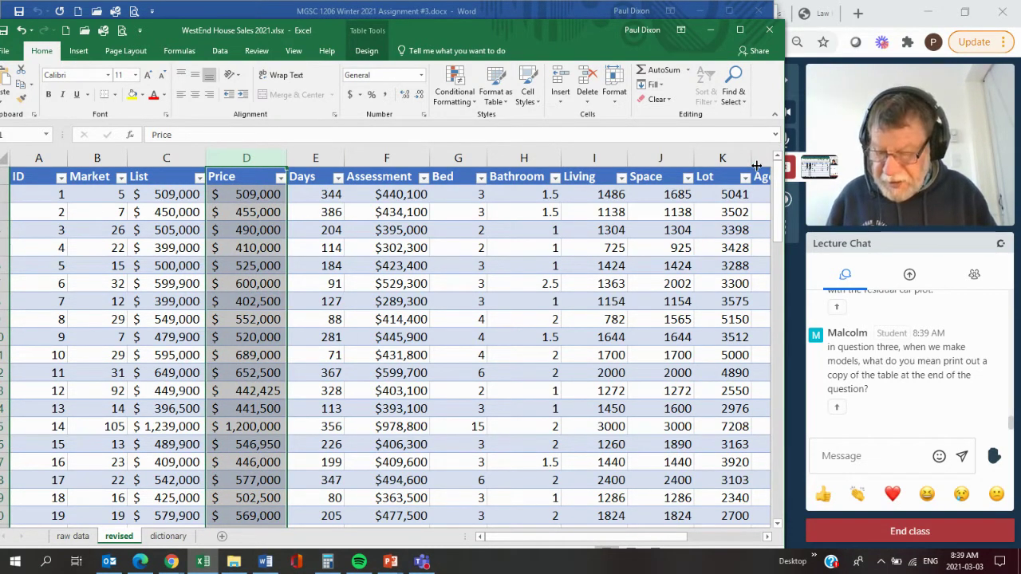
click(523, 156)
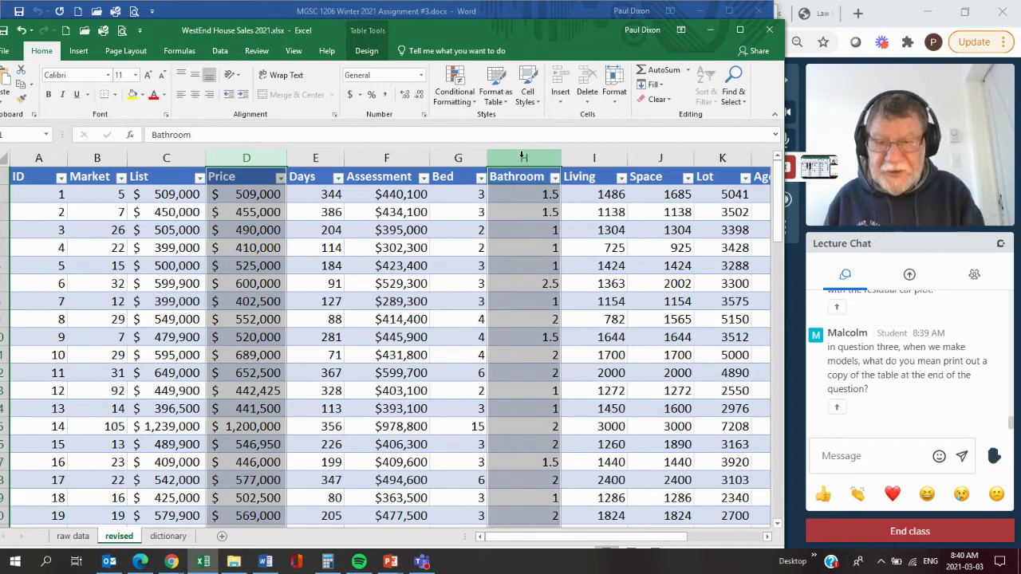
key(ctrl+c)
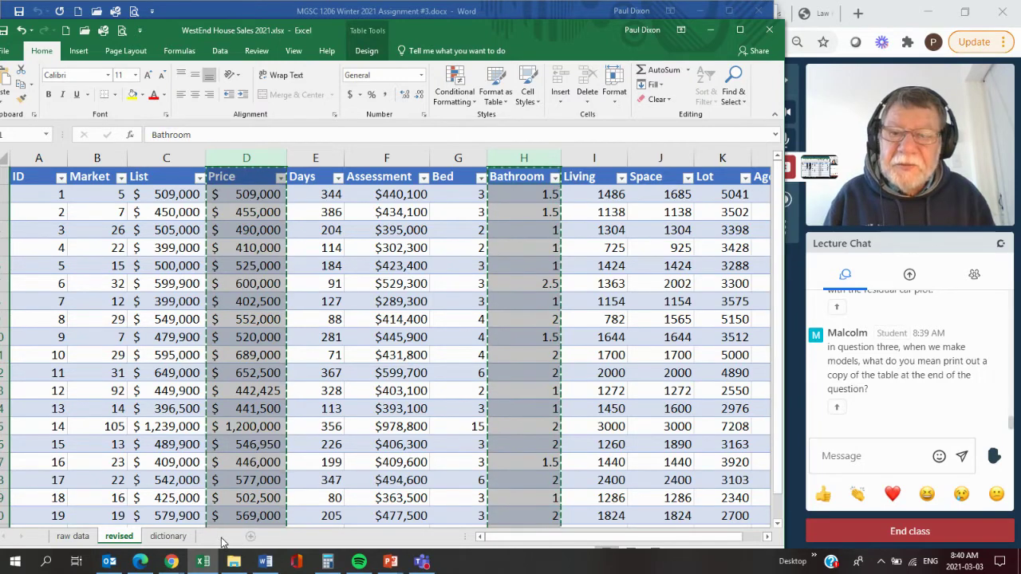
click(222, 538)
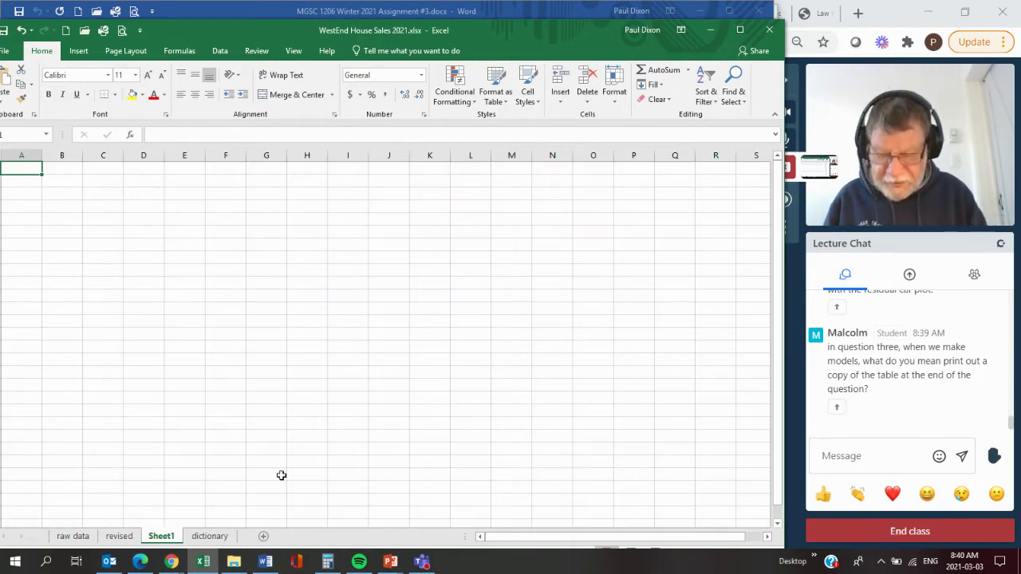
key(ctrl+v)
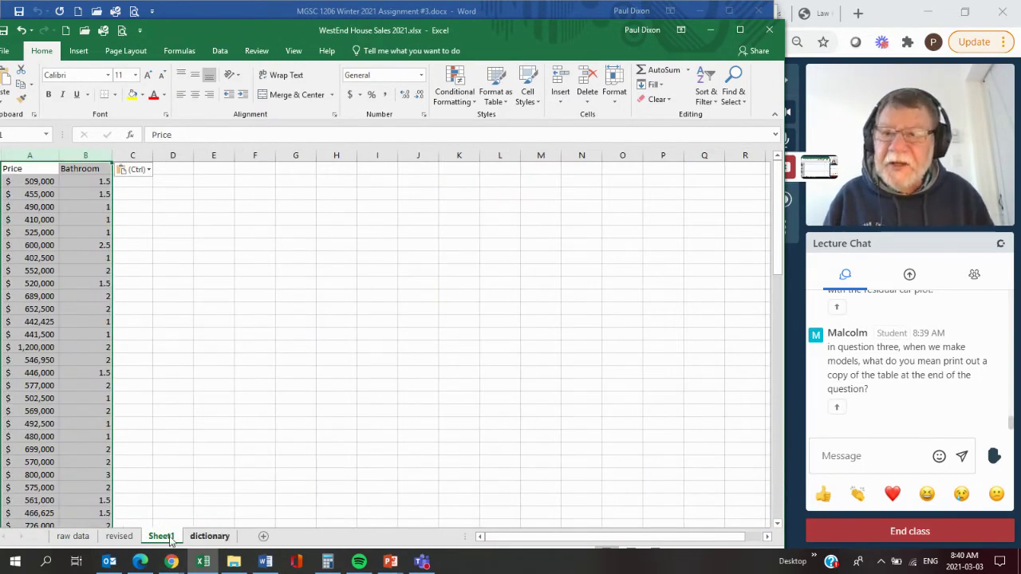
Rename the new worksheet as q1.
right_click(167, 540)
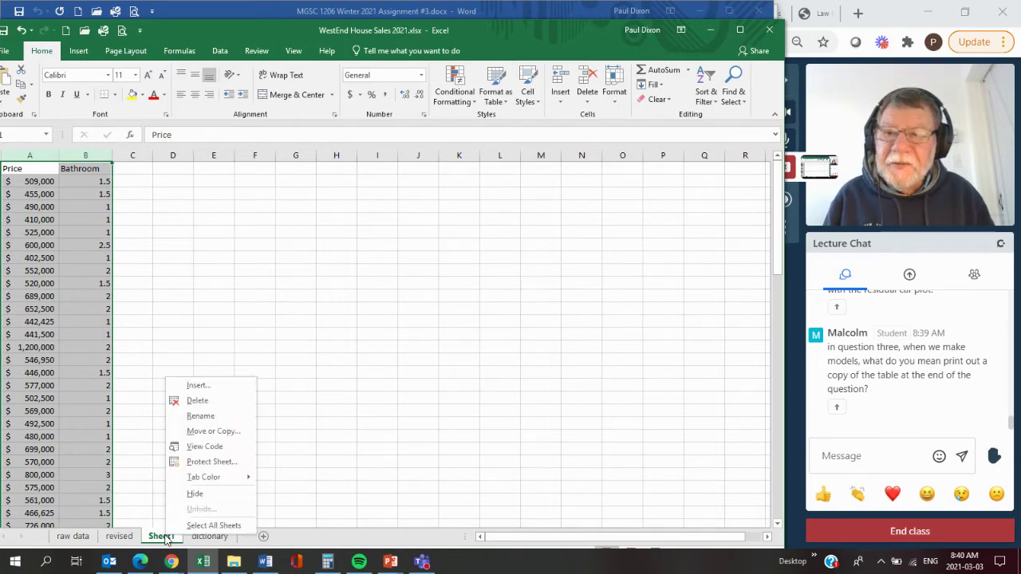
click(212, 416)
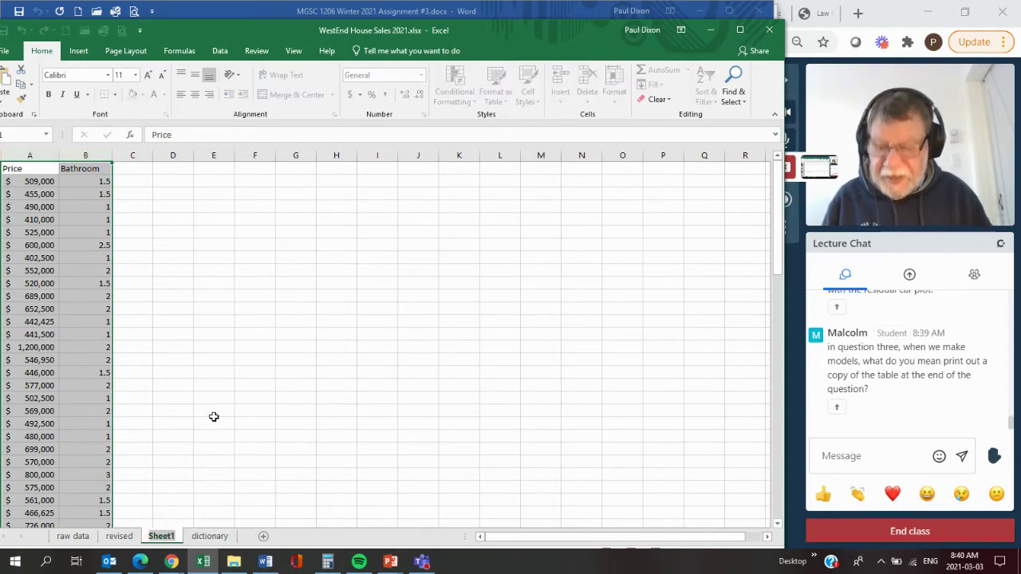
text(q1)
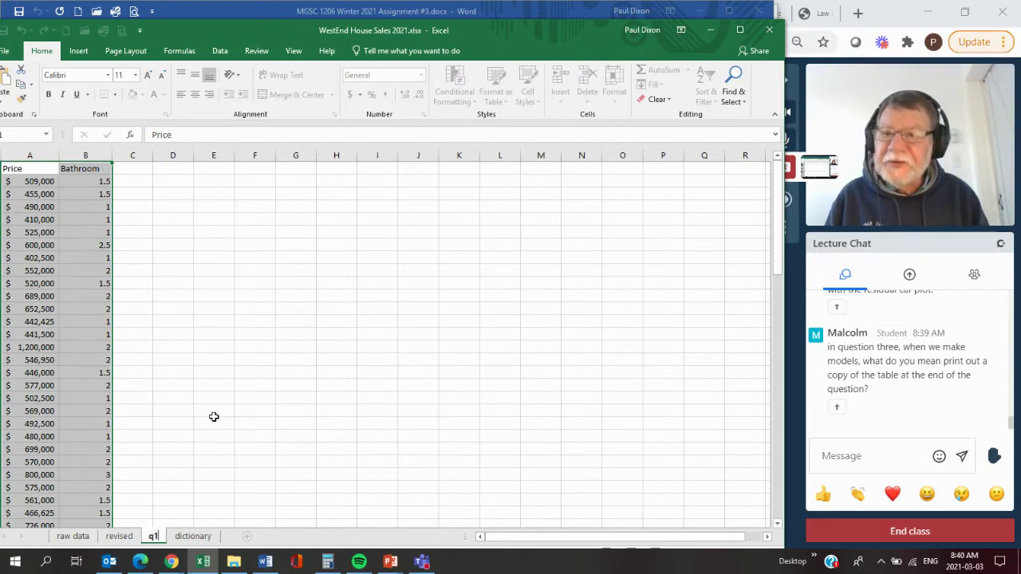
key(Return)
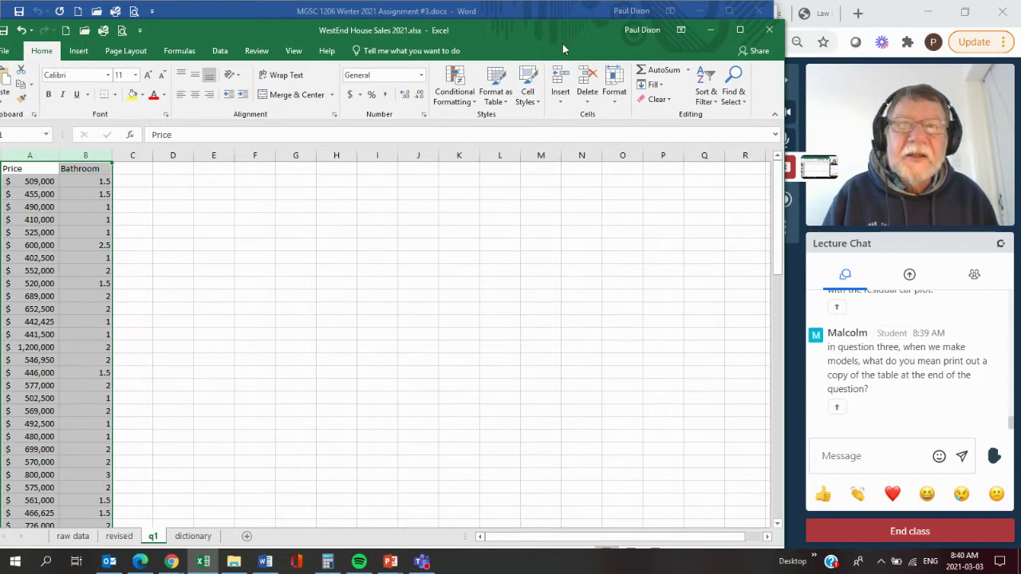
Move the workbook window up so its status bar shows and enlarge the q1 sheet's zoom to 160%.
drag(563, 29, 557, 12)
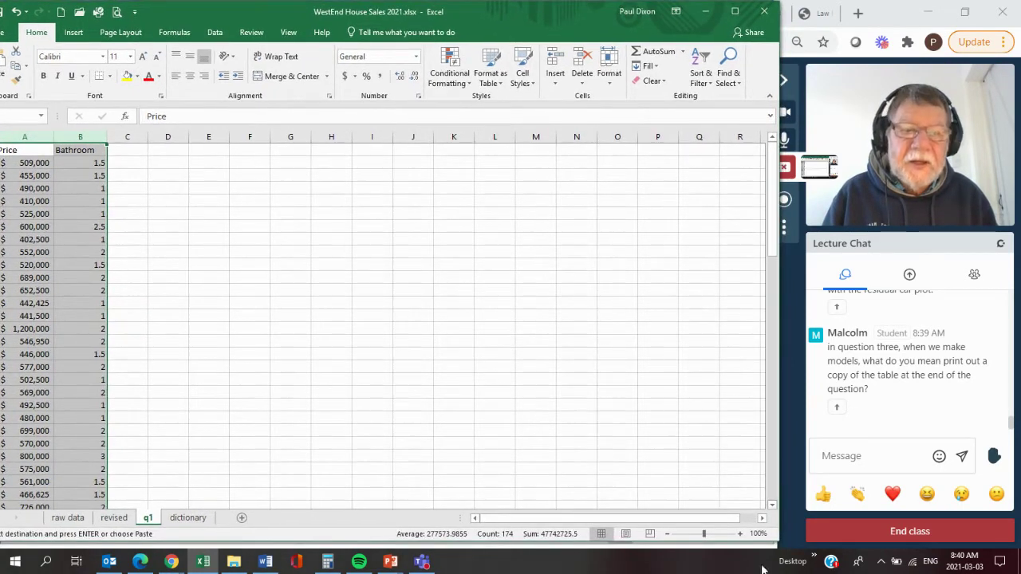
click(740, 533)
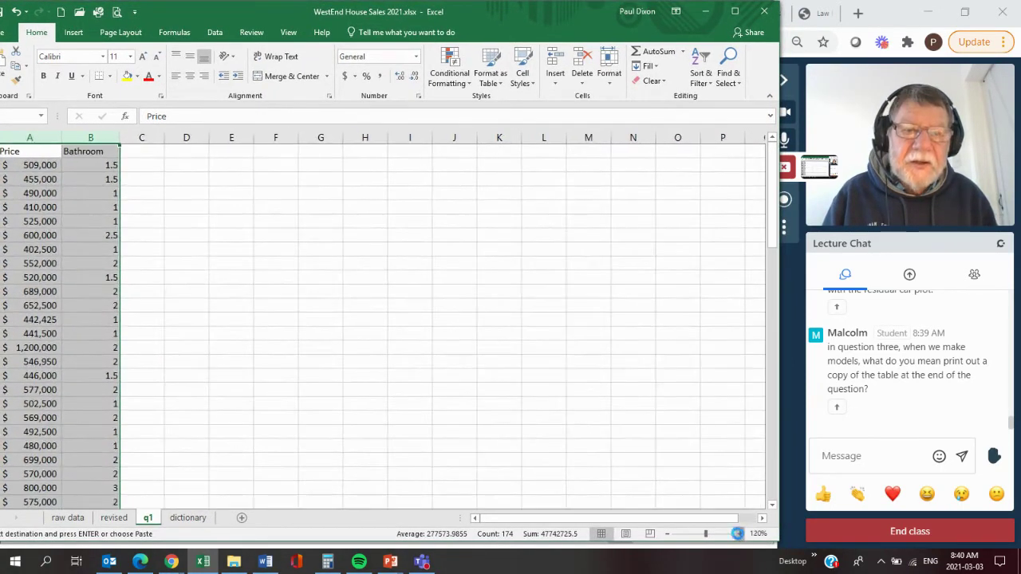
click(741, 534)
click(741, 533)
click(741, 534)
click(741, 533)
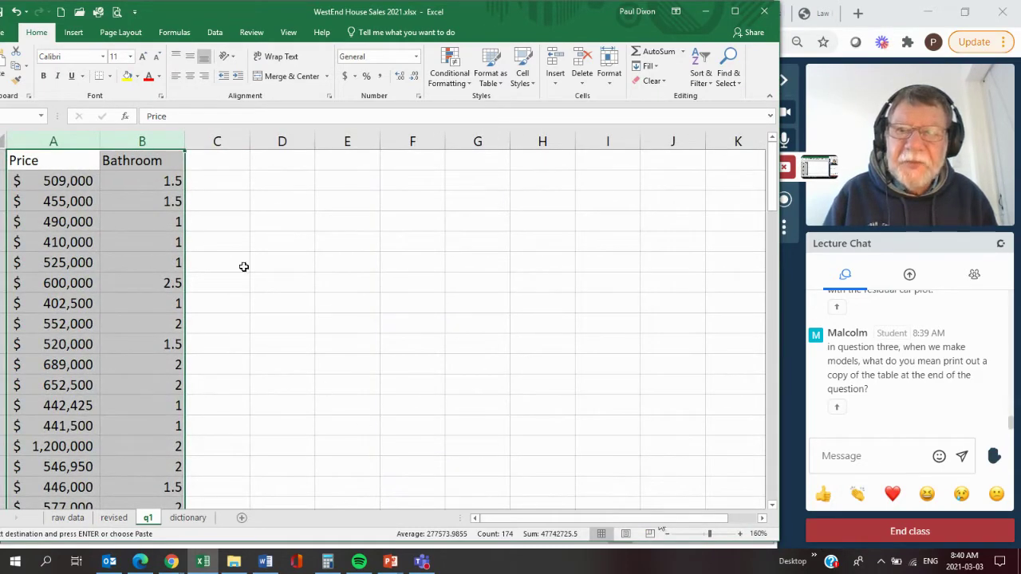
Try the recommended scatter chart on the Price and Bathroom columns, switch its rows and columns and back, and delete the chart.
drag(58, 141, 166, 140)
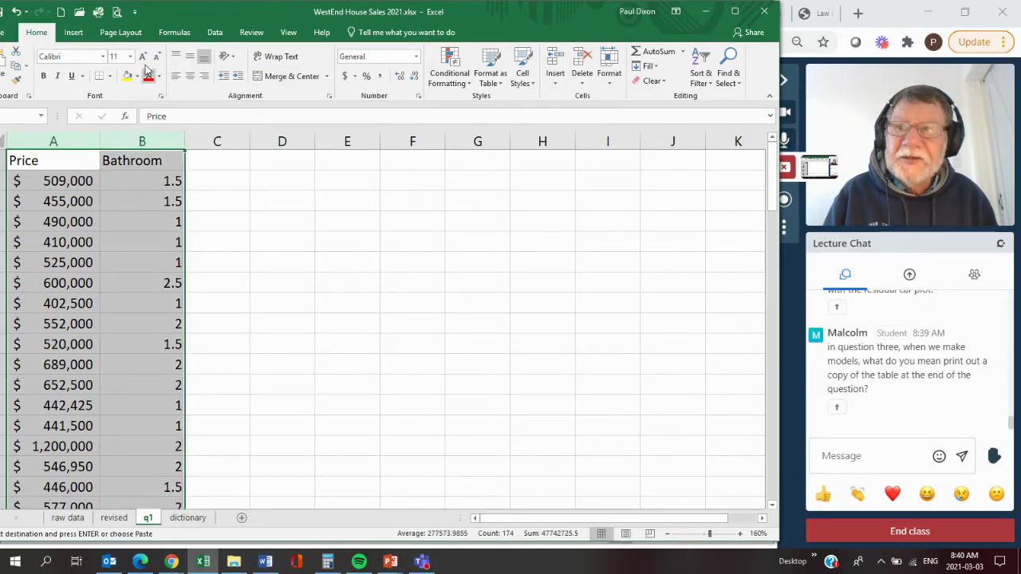
click(74, 33)
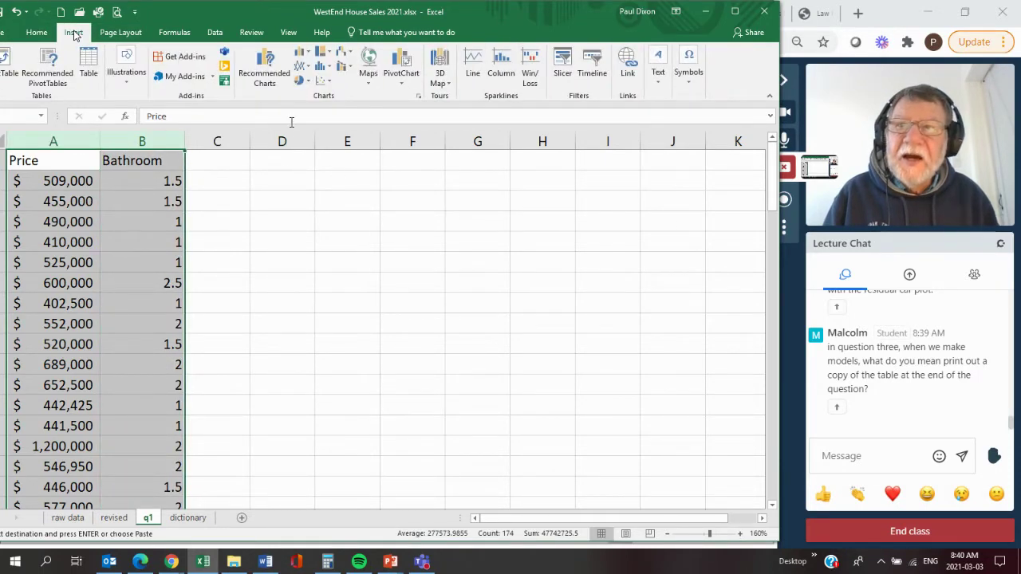
click(276, 70)
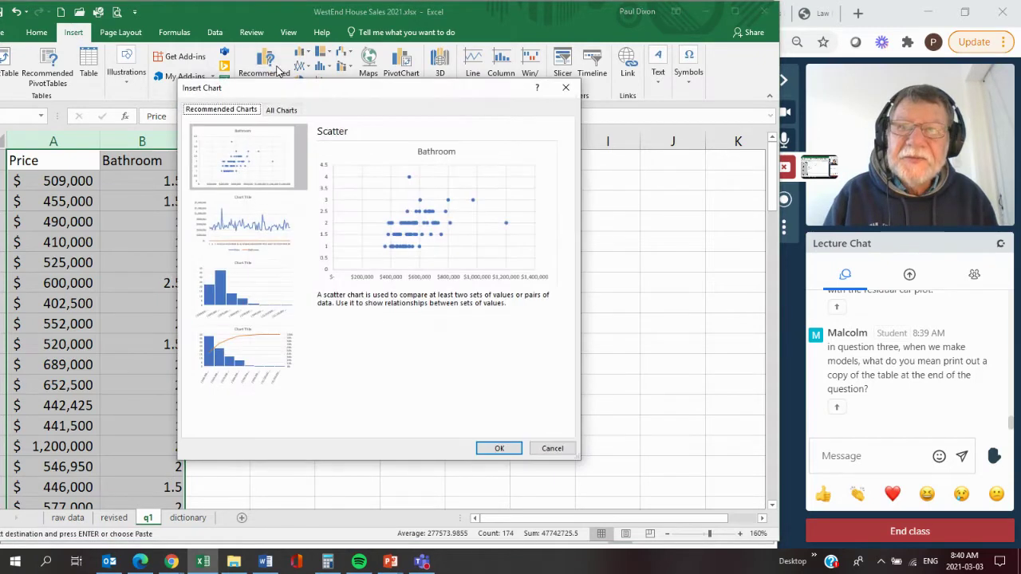
click(499, 449)
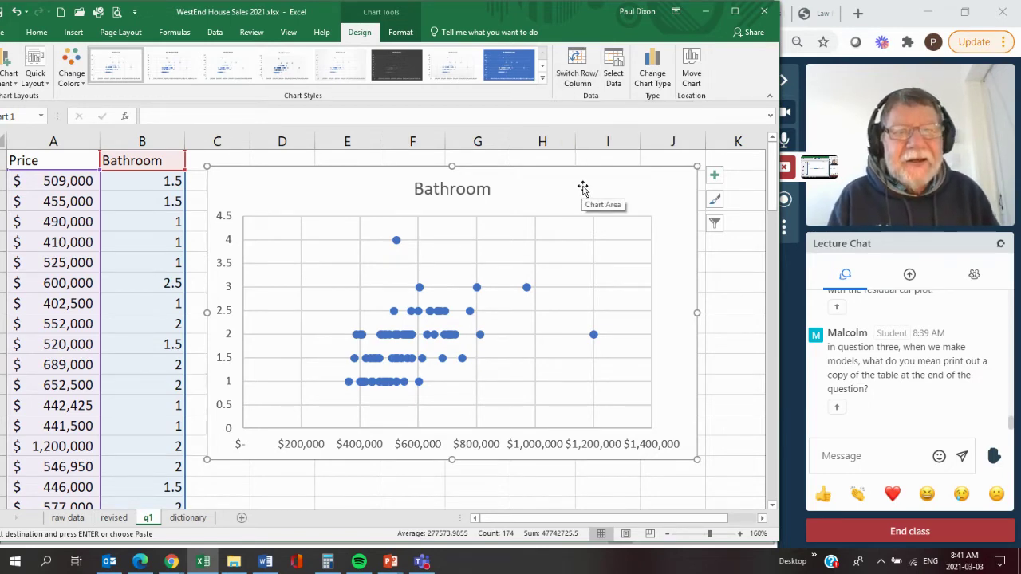
click(581, 71)
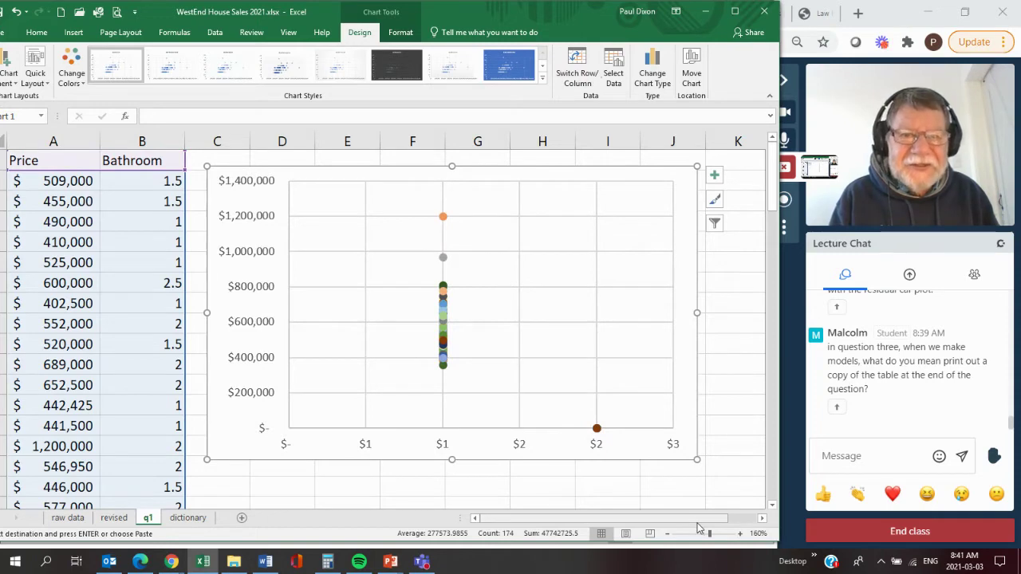
click(580, 68)
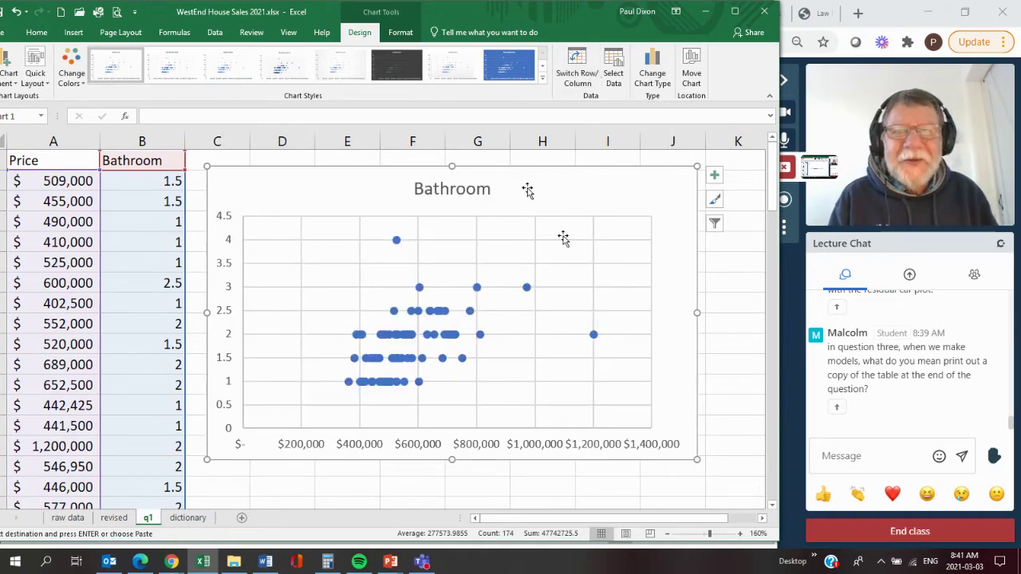
key(Delete)
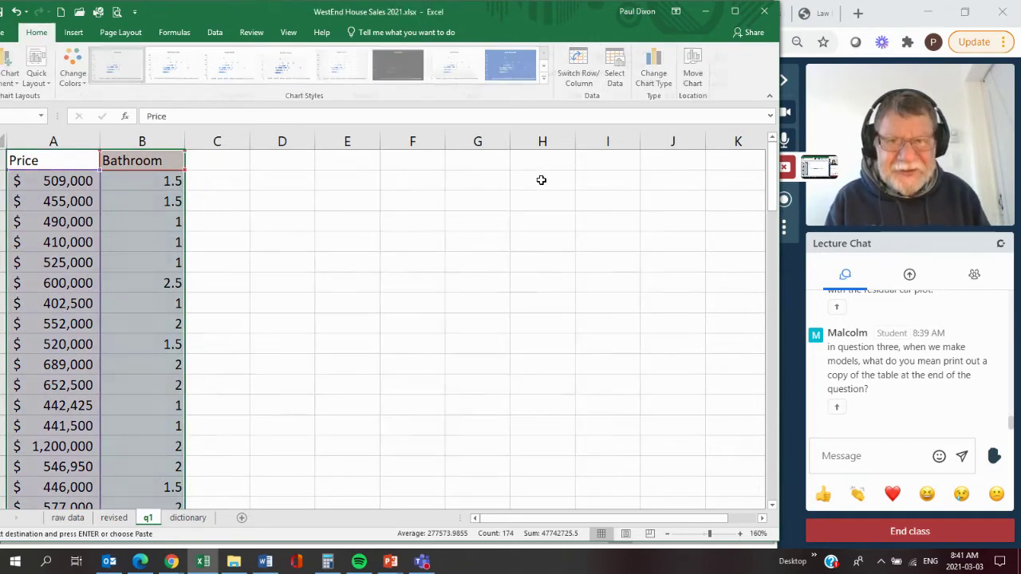
Move the Price column to column C on the q1 sheet and delete the emptied column A, putting Bathroom before Price.
click(28, 141)
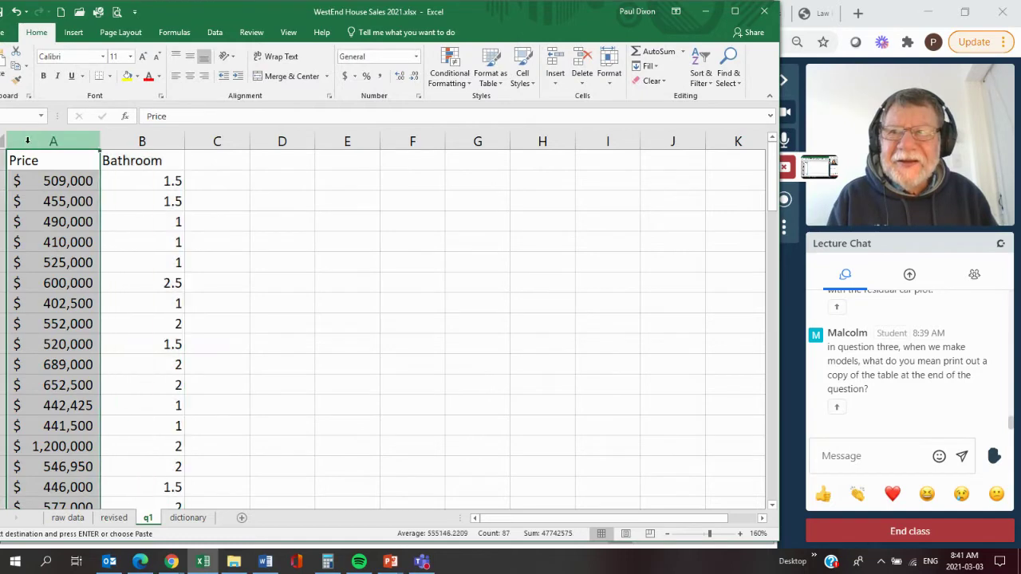
right_click(29, 143)
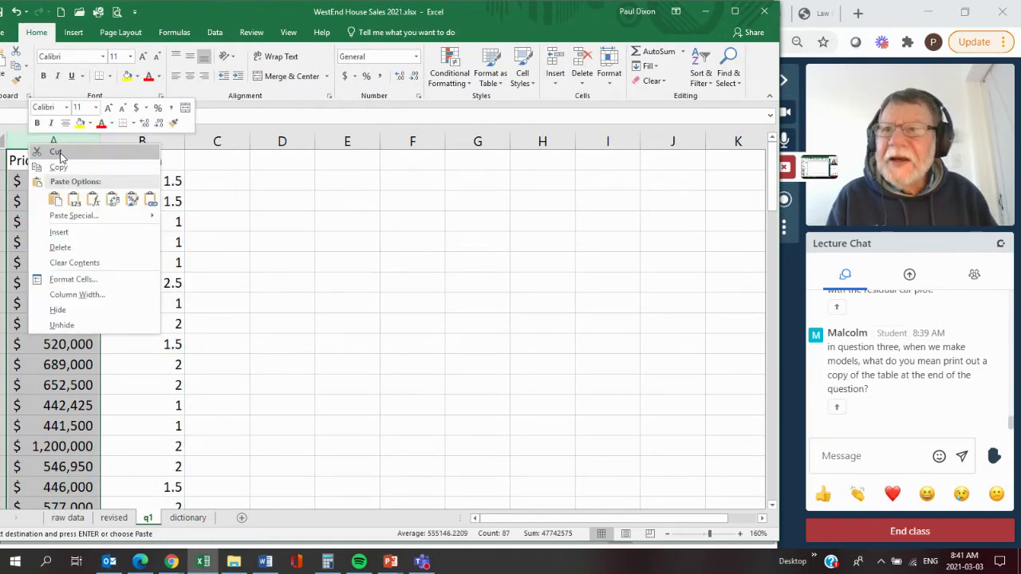
click(60, 153)
click(235, 160)
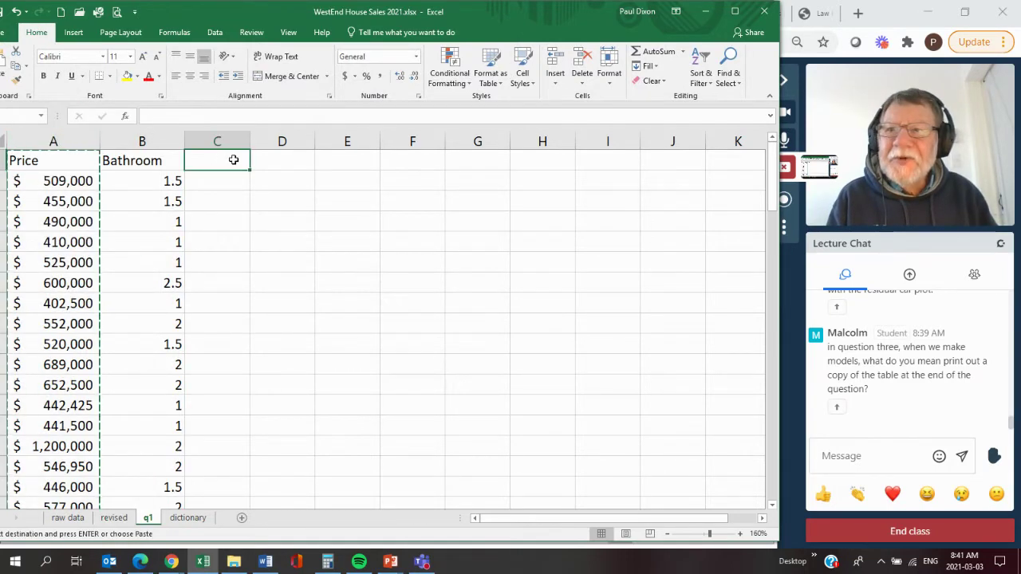
key(ctrl+v)
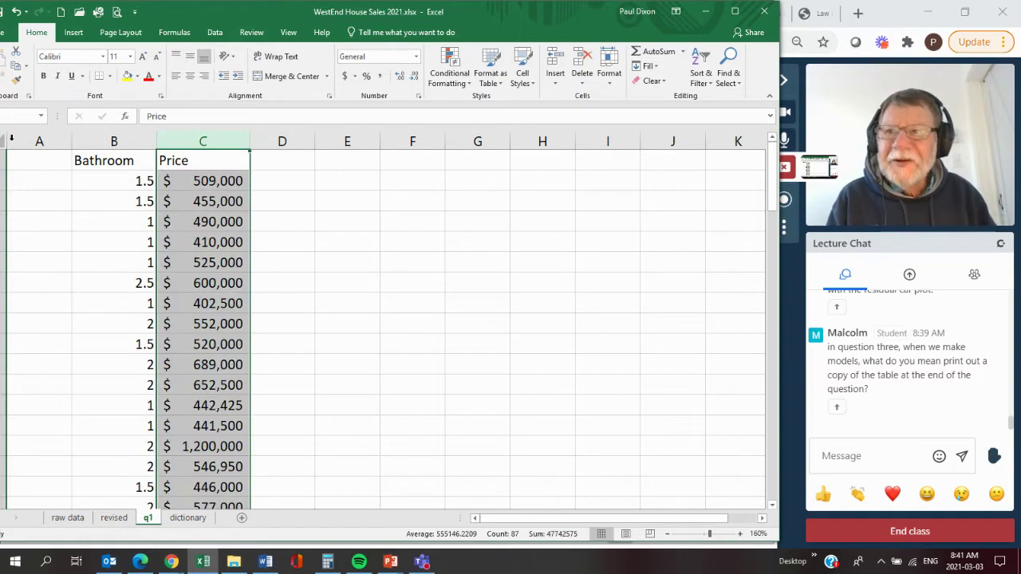
click(42, 140)
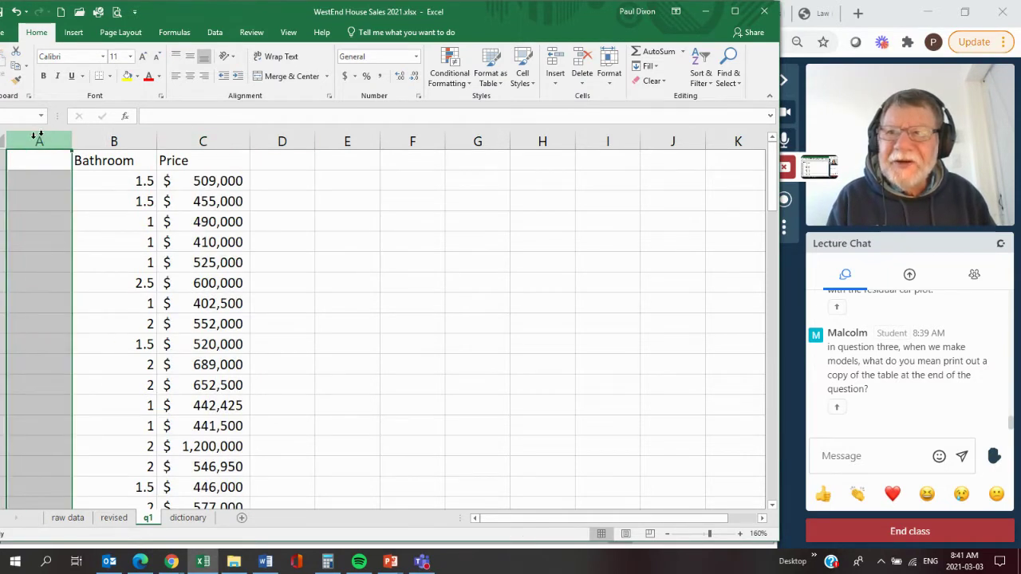
right_click(38, 137)
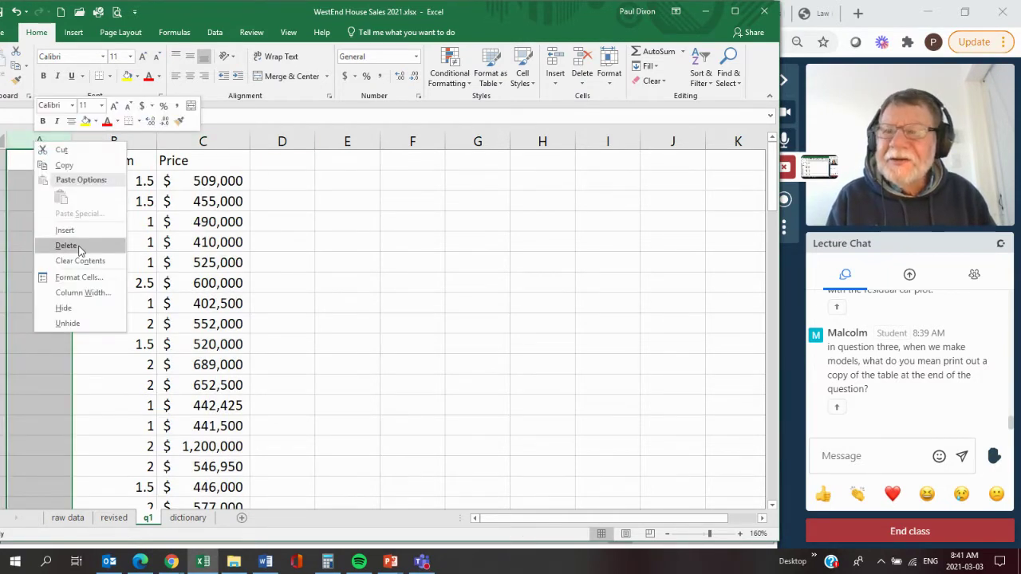
click(67, 245)
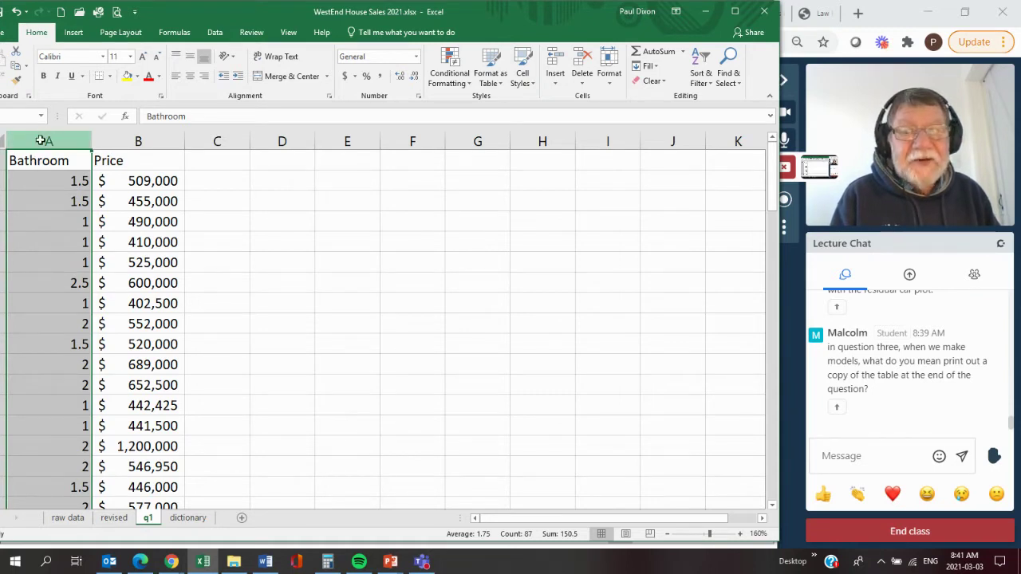
Insert the recommended scatter chart for the Bathroom and Price columns and place it beside the data.
drag(82, 149, 124, 161)
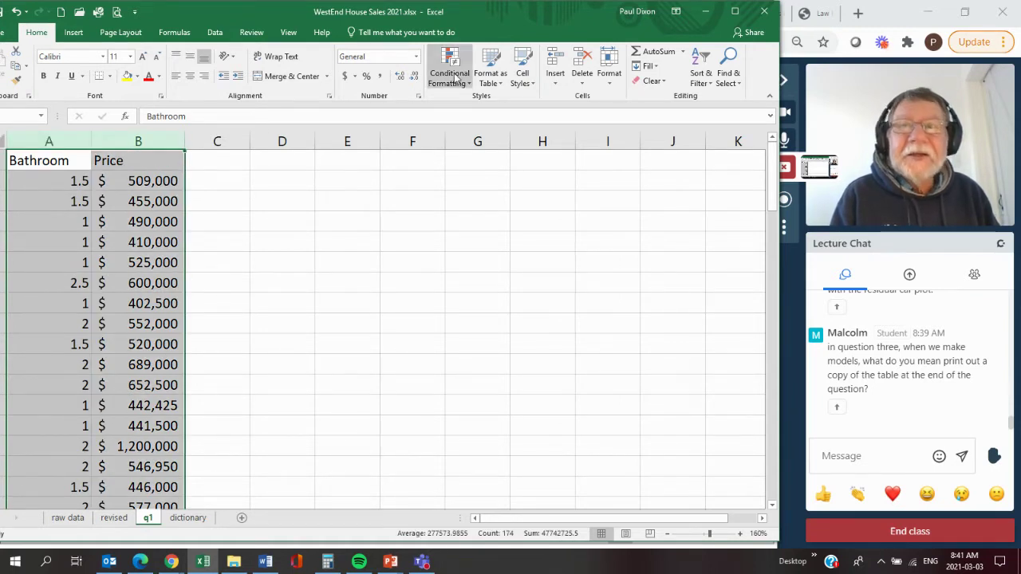
click(72, 33)
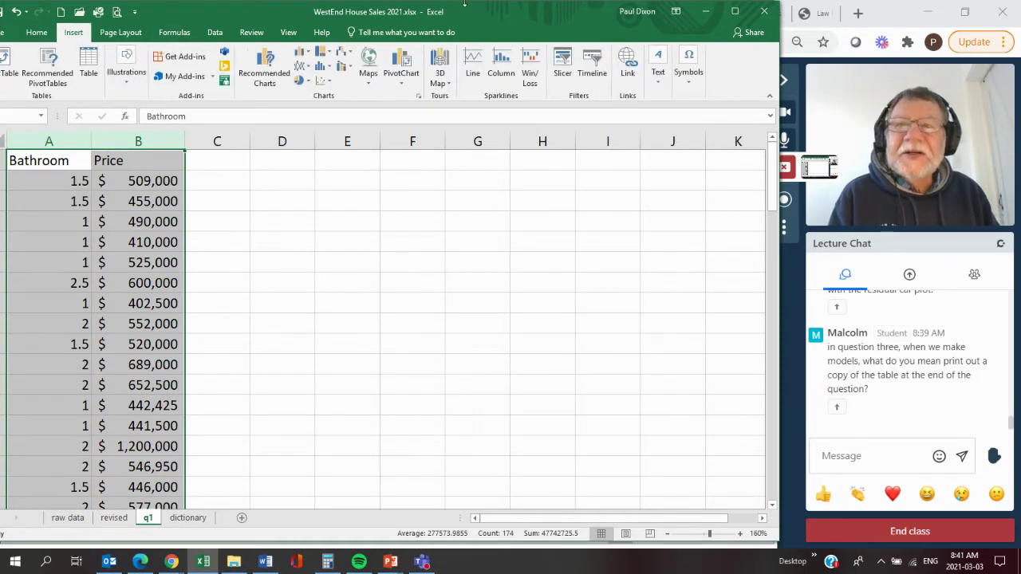
click(265, 74)
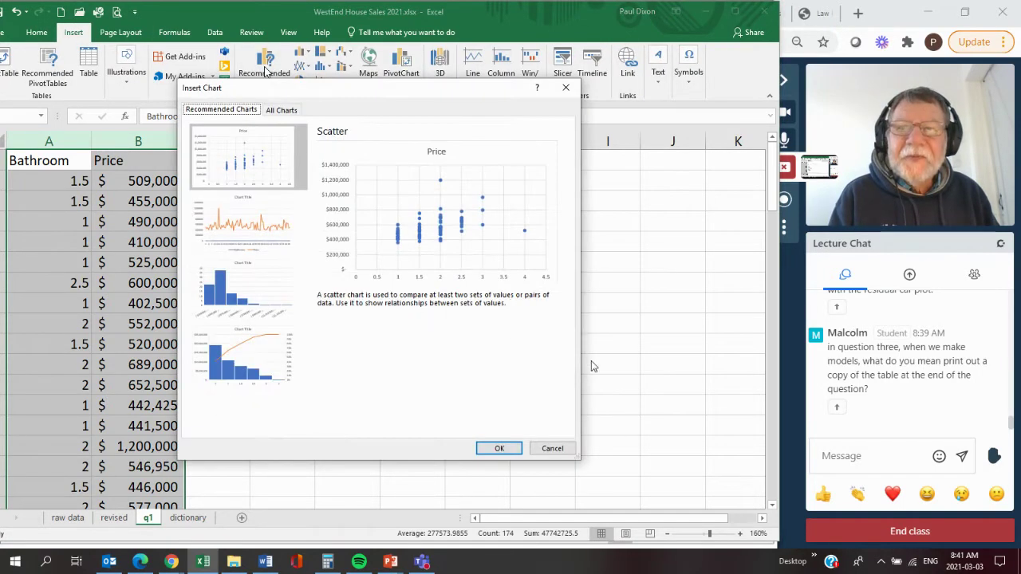
click(500, 447)
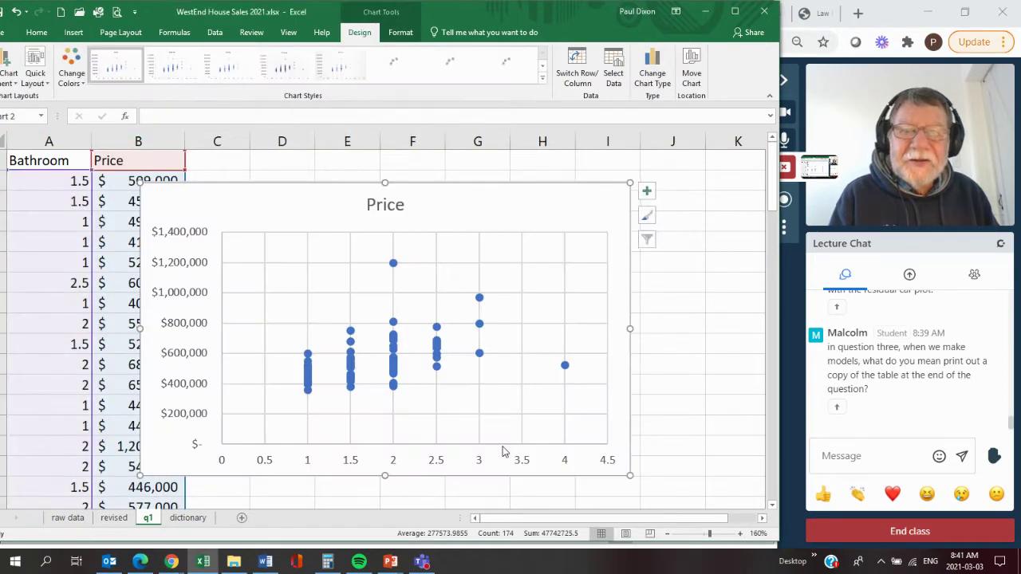
drag(602, 199, 632, 174)
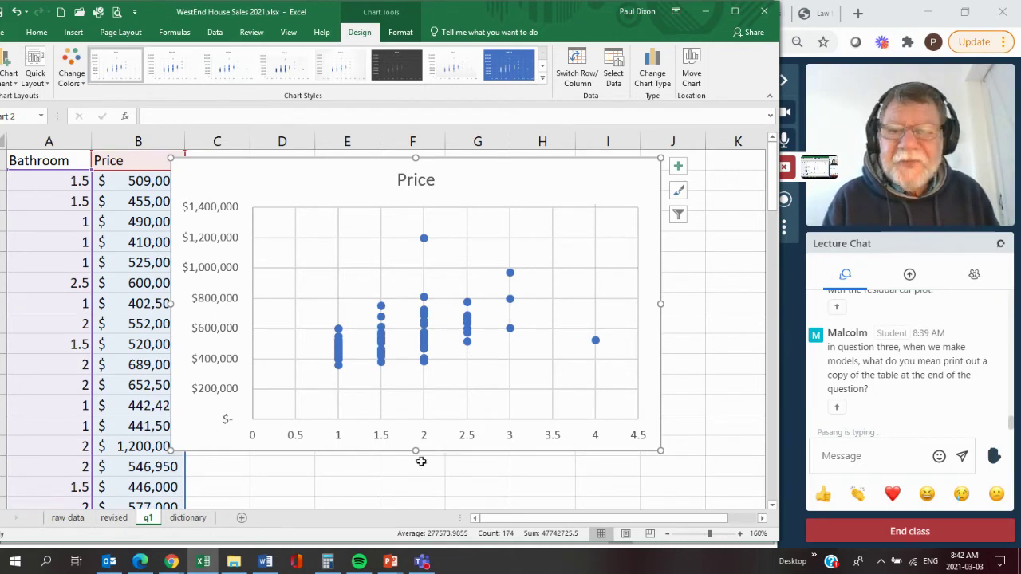
drag(611, 174, 660, 176)
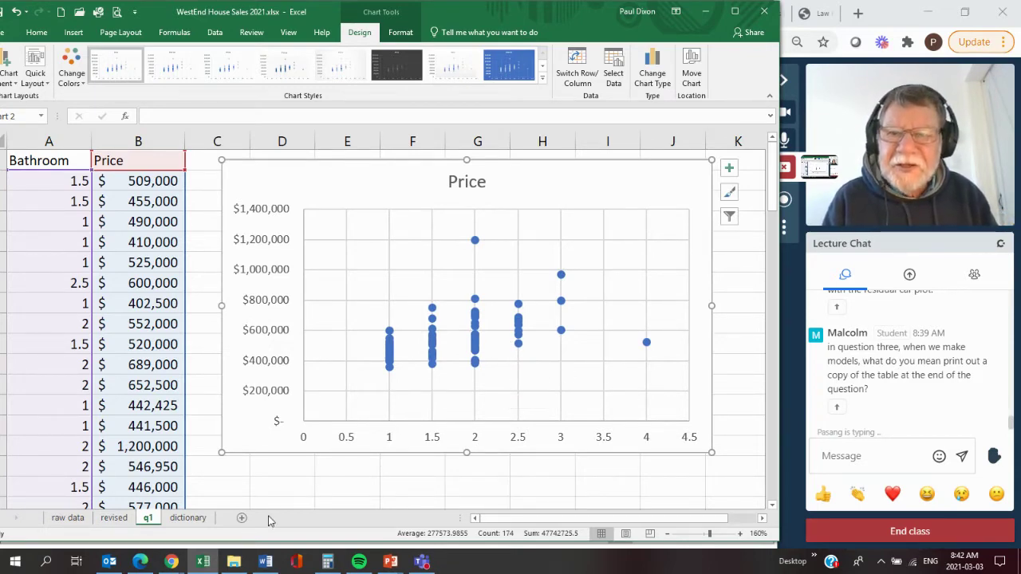
Check question 1 in the Word assignment and insert a Box & Whisker chart of the Price column in Excel, placed over the scatter chart.
click(266, 562)
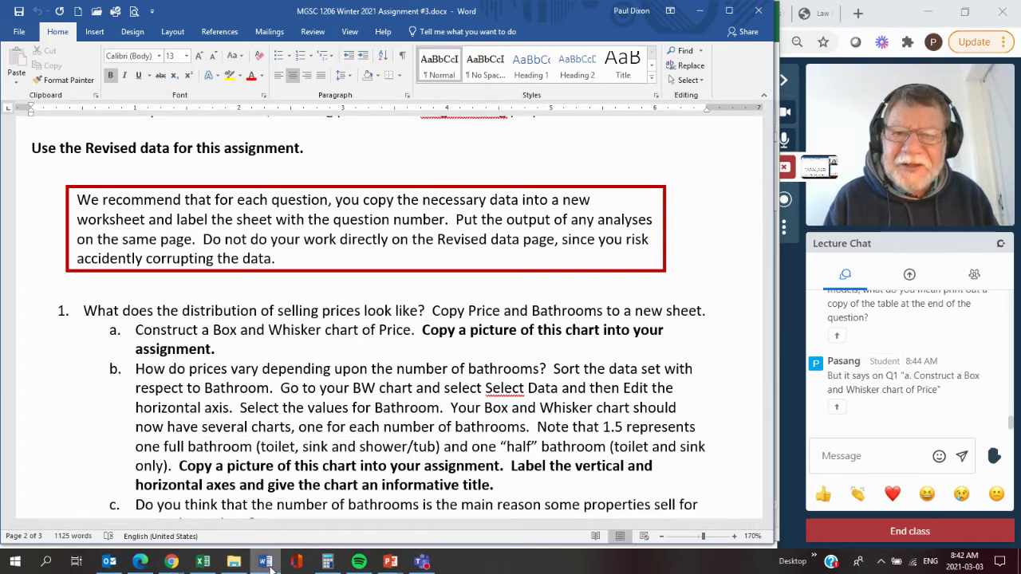
mouse_move(268, 564)
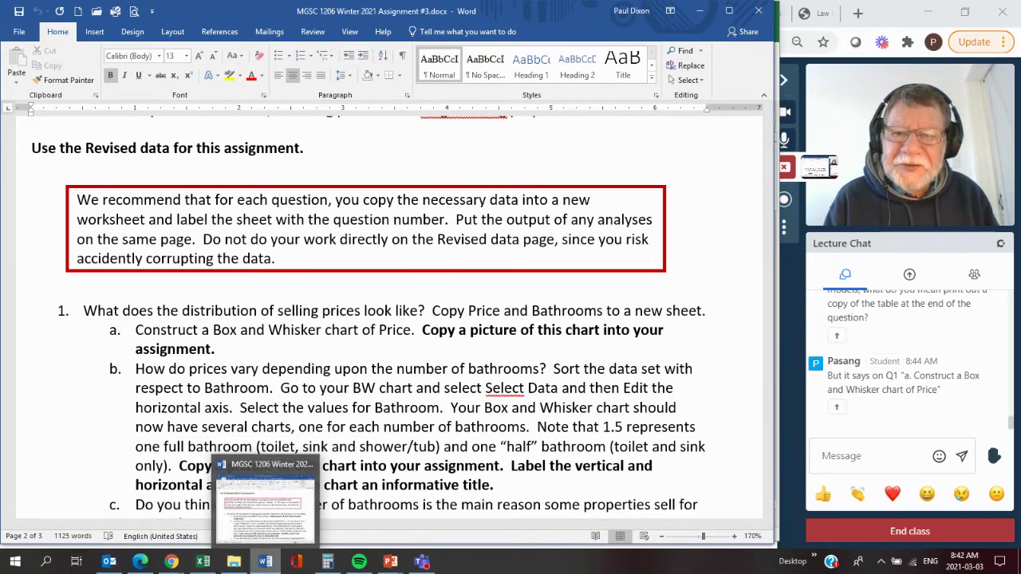
click(267, 563)
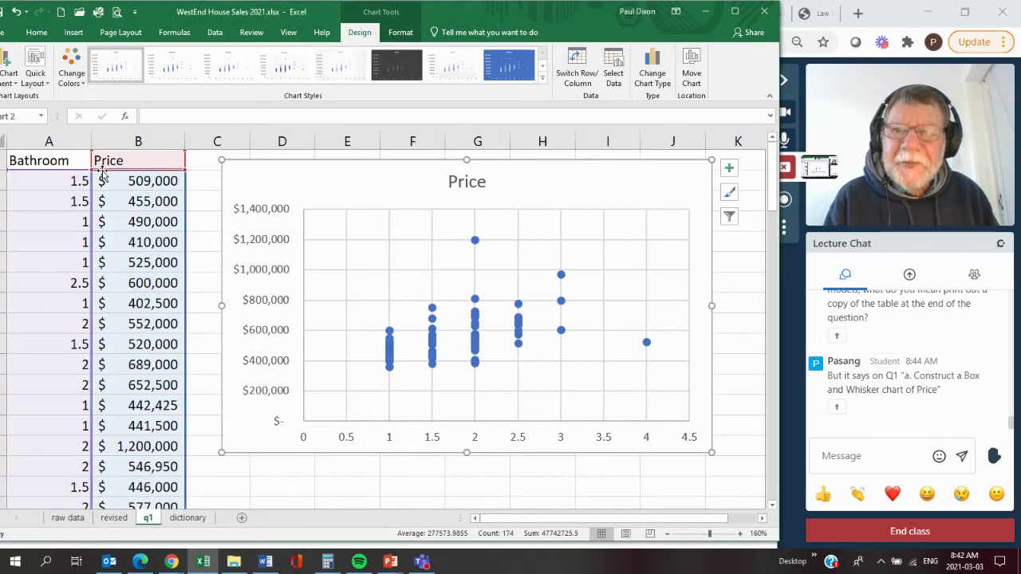
click(140, 140)
click(140, 141)
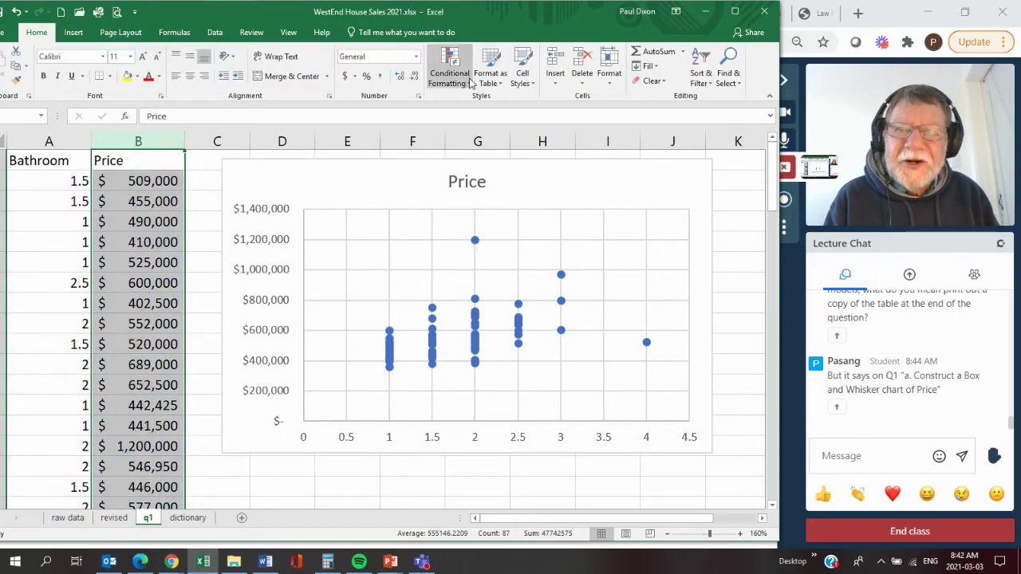
click(71, 36)
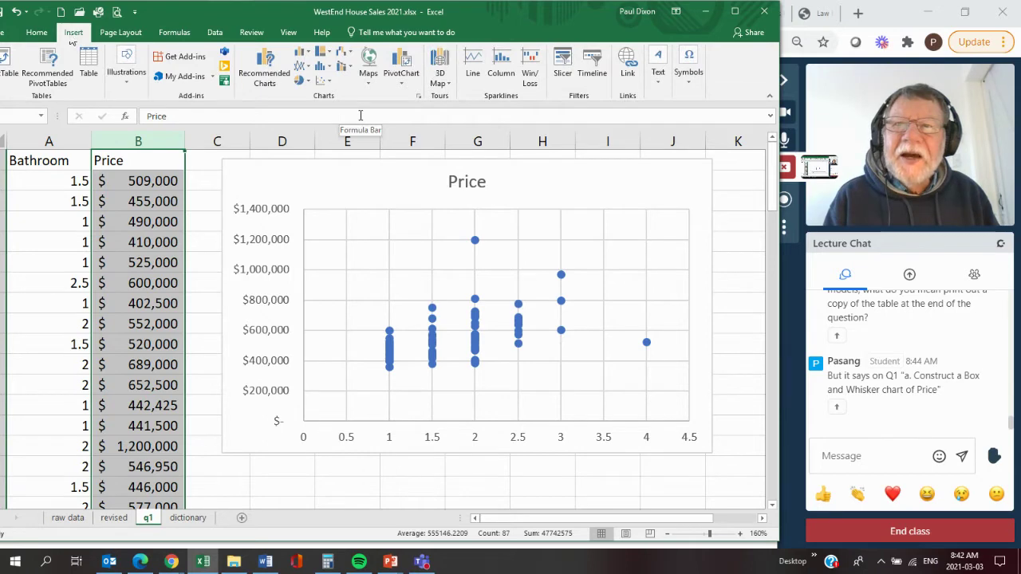
click(269, 68)
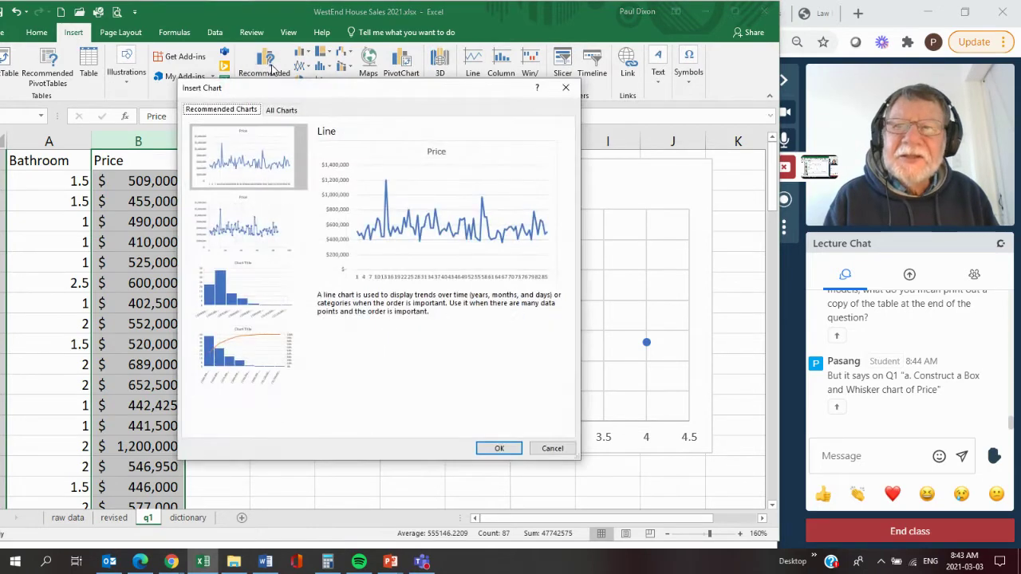
click(281, 112)
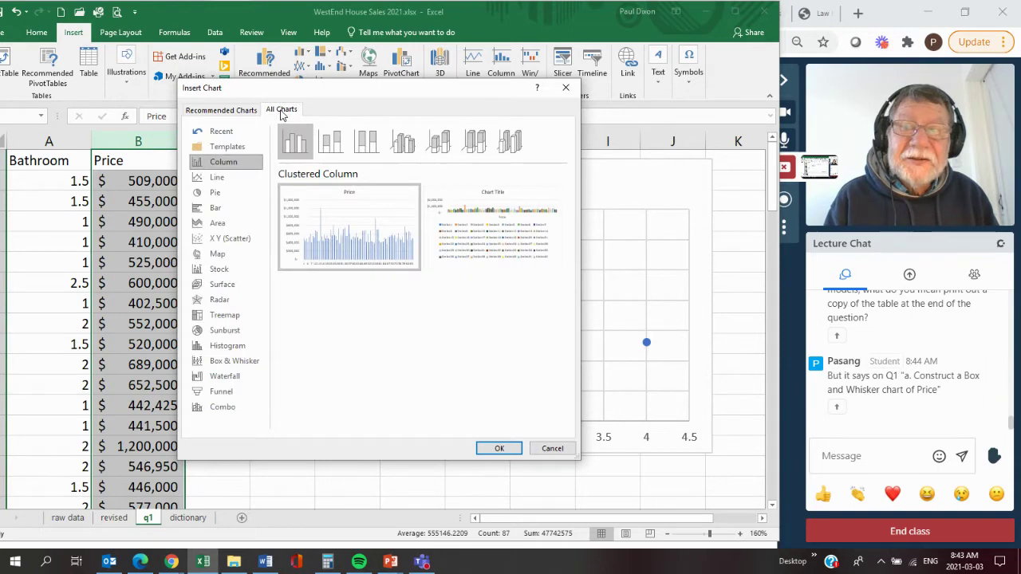
click(244, 366)
click(499, 448)
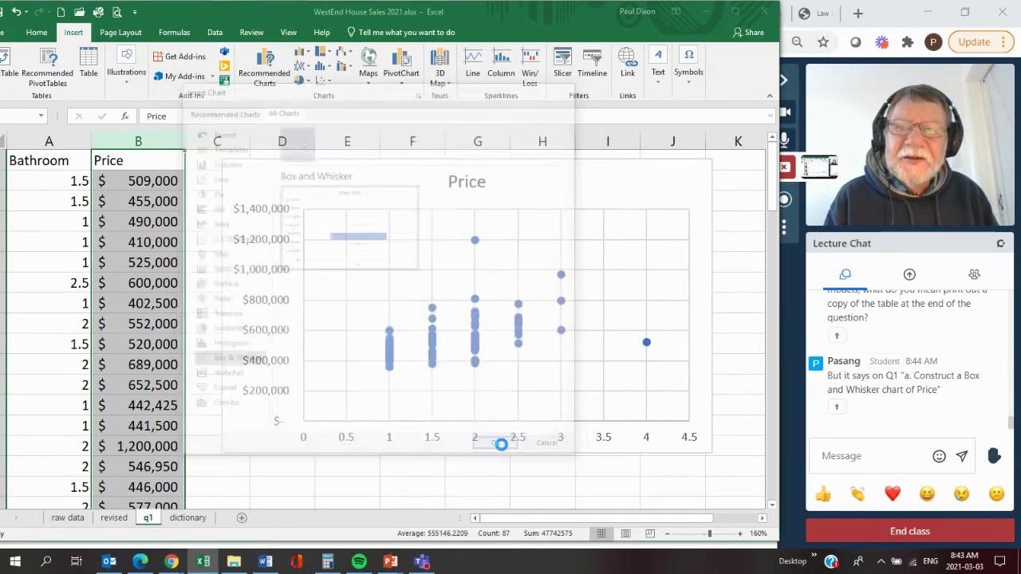
drag(497, 209, 561, 177)
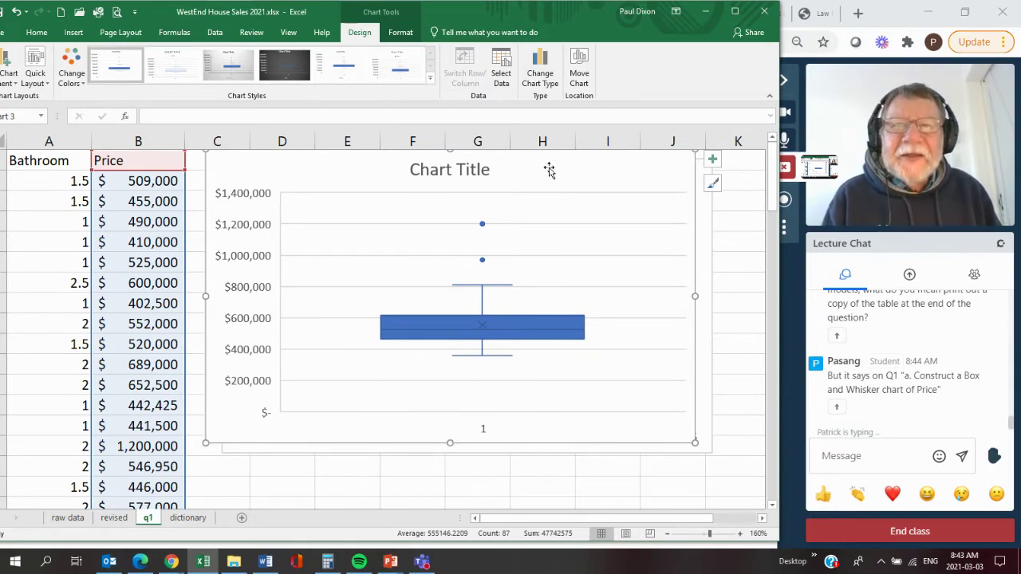
drag(547, 167, 550, 177)
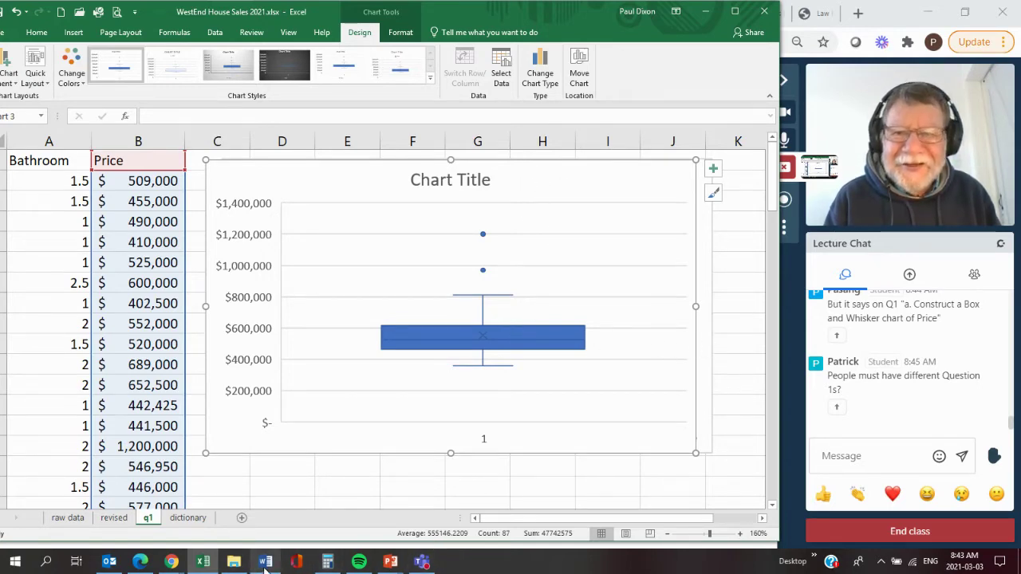
Check question 1b in the Word assignment and set the Box and Whisker chart's horizontal axis labels in Excel to 'q1'!$A$2:$A$87.
mouse_move(266, 564)
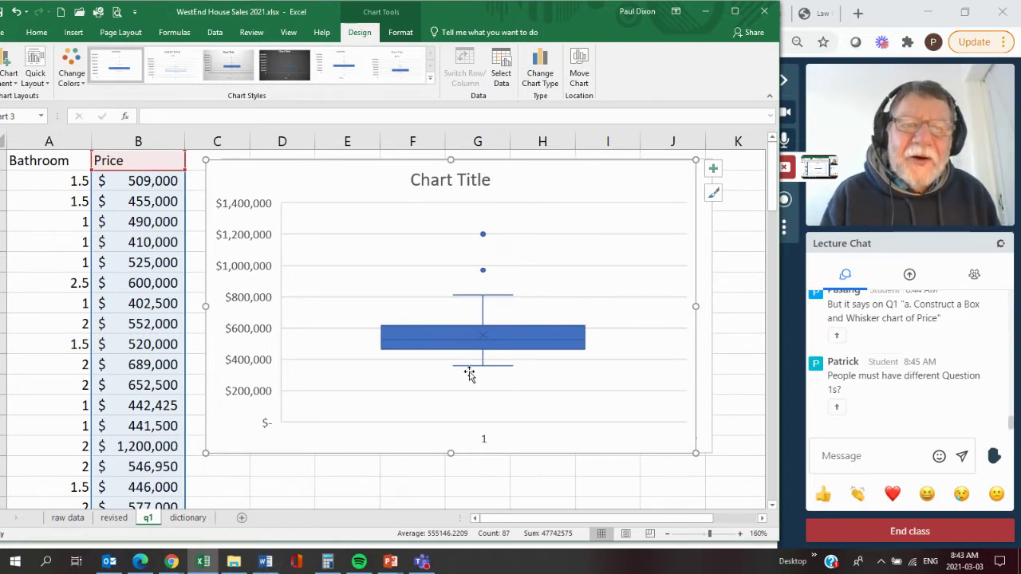
click(264, 563)
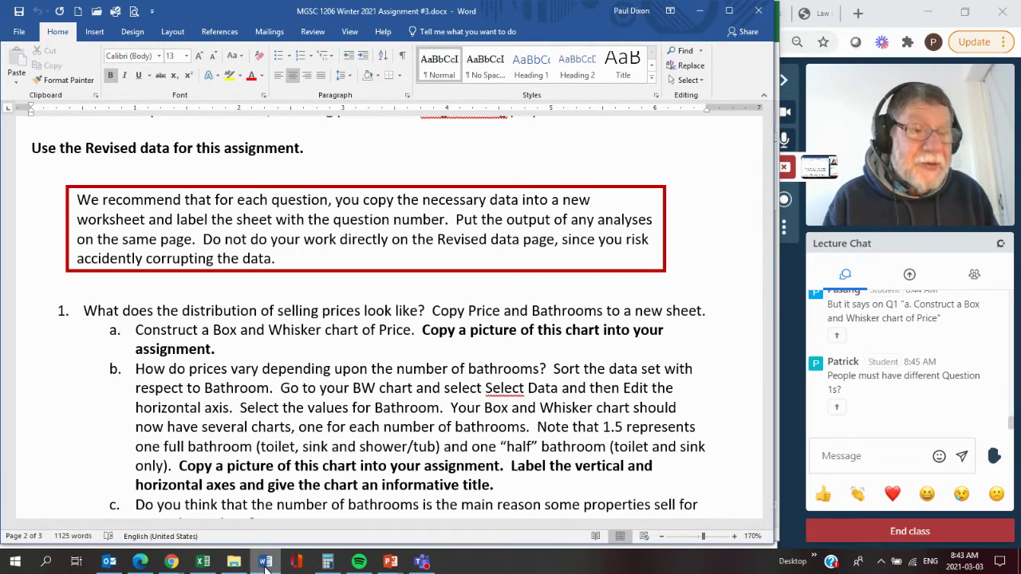
mouse_move(266, 563)
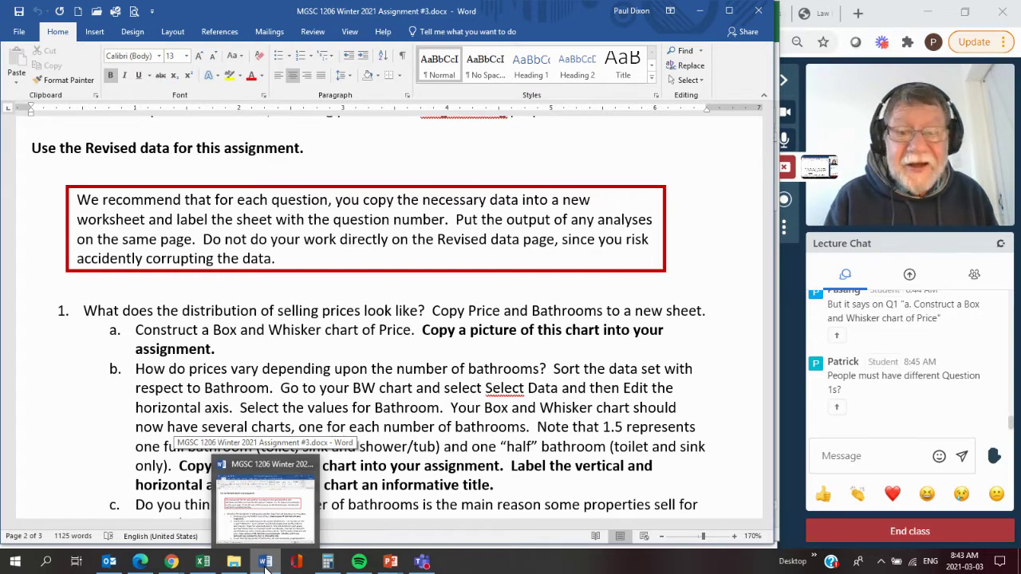
click(265, 563)
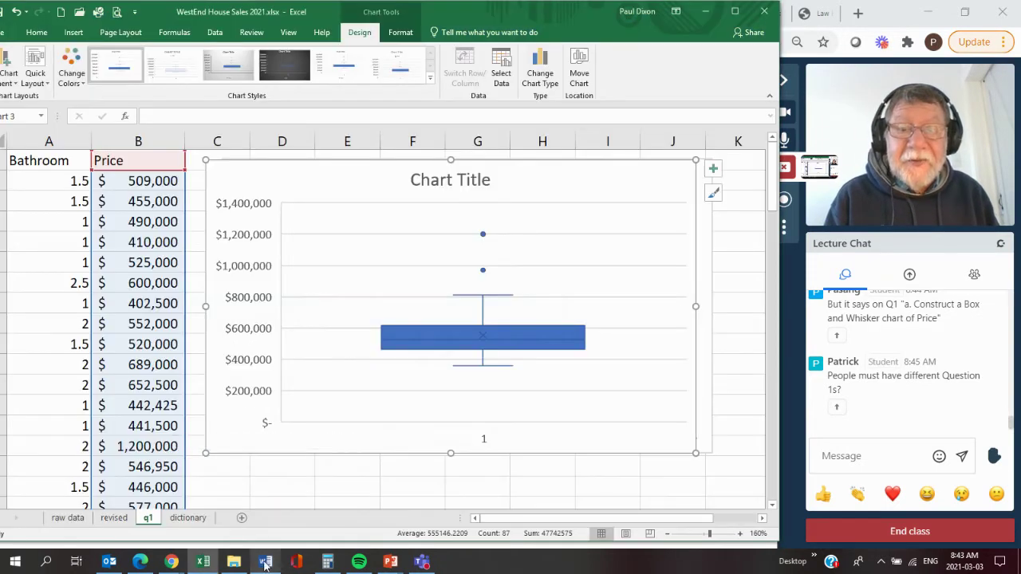
click(507, 71)
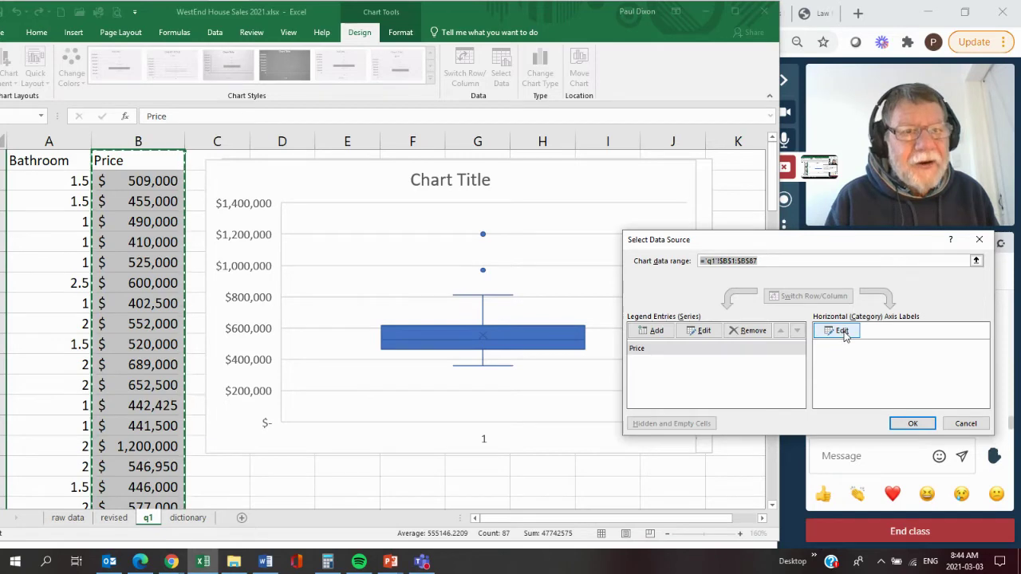
click(844, 332)
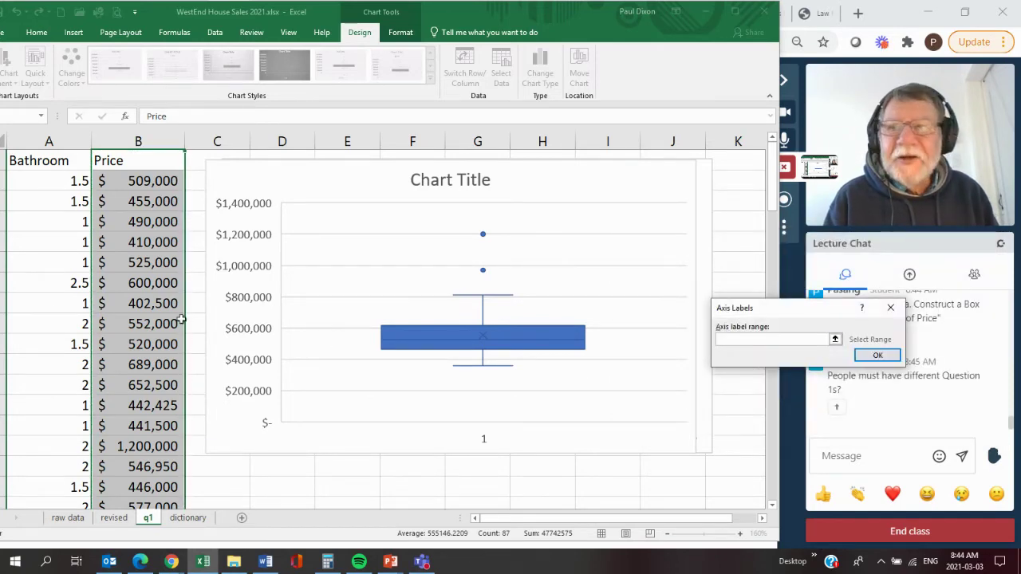
drag(50, 184, 41, 446)
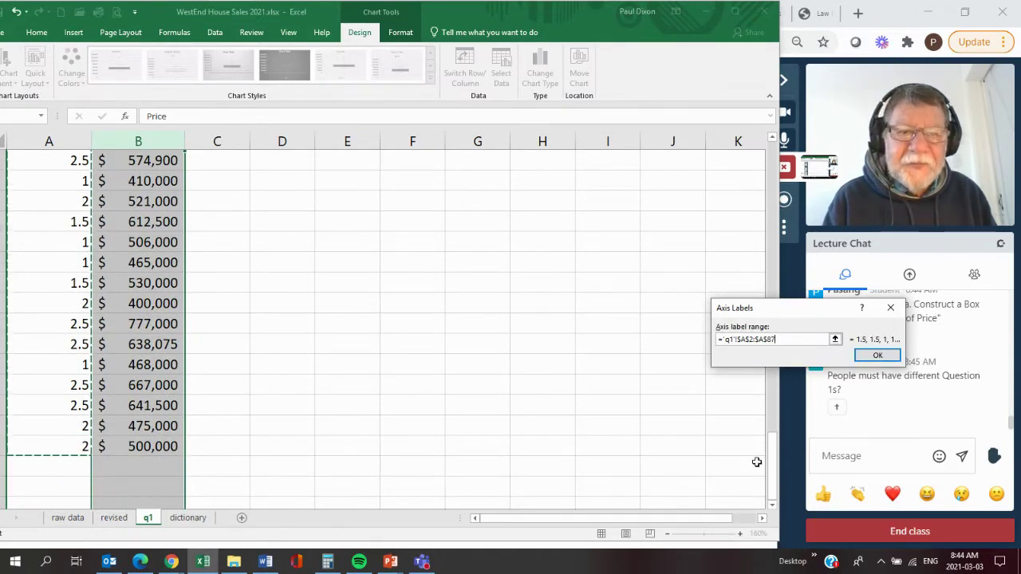
click(877, 355)
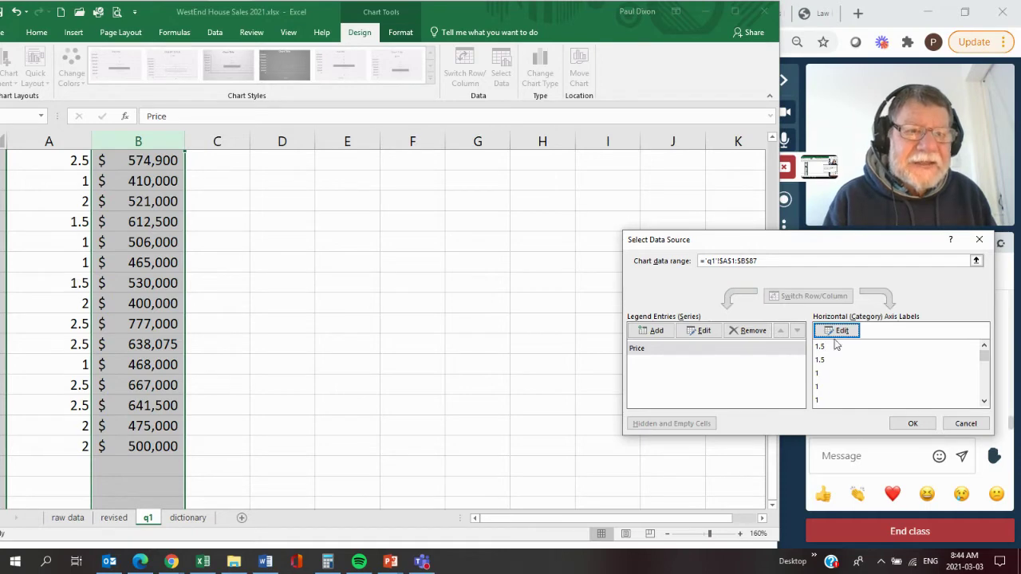
drag(826, 245, 564, 219)
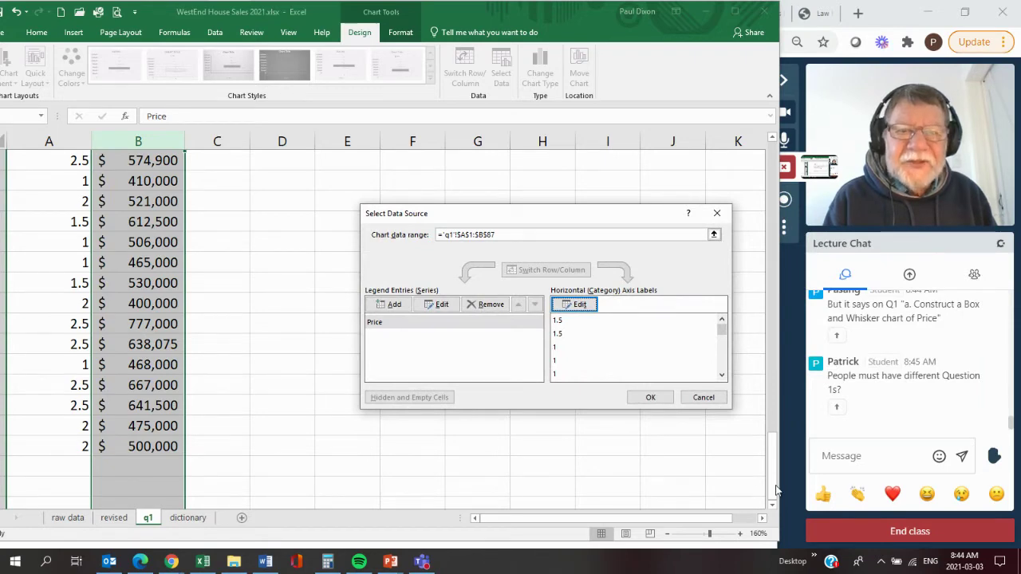
click(651, 397)
Move the Box and Whisker chart down the q1 sheet to uncover the scatter chart of Price.
drag(784, 363, 788, 169)
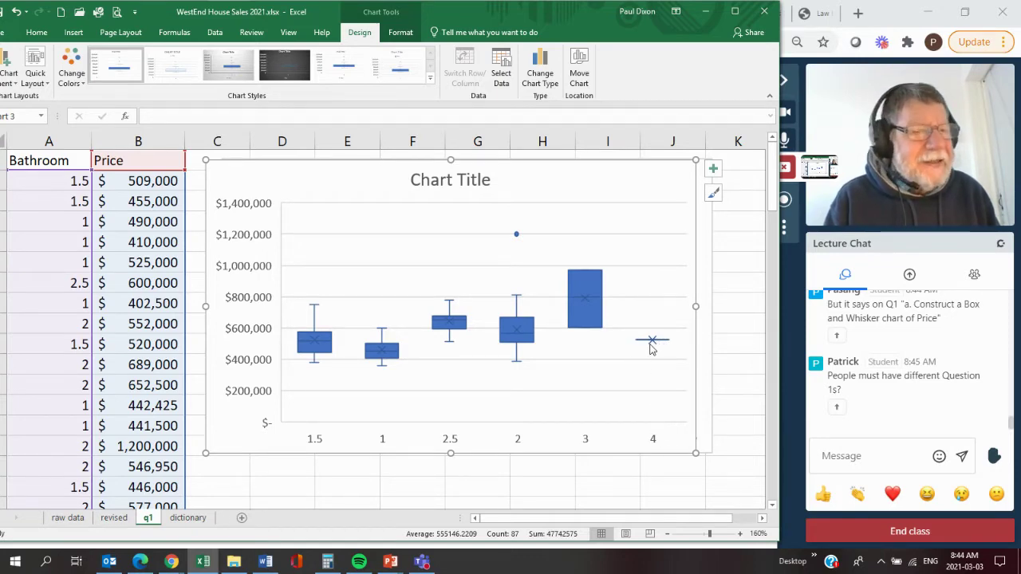
mouse_move(651, 347)
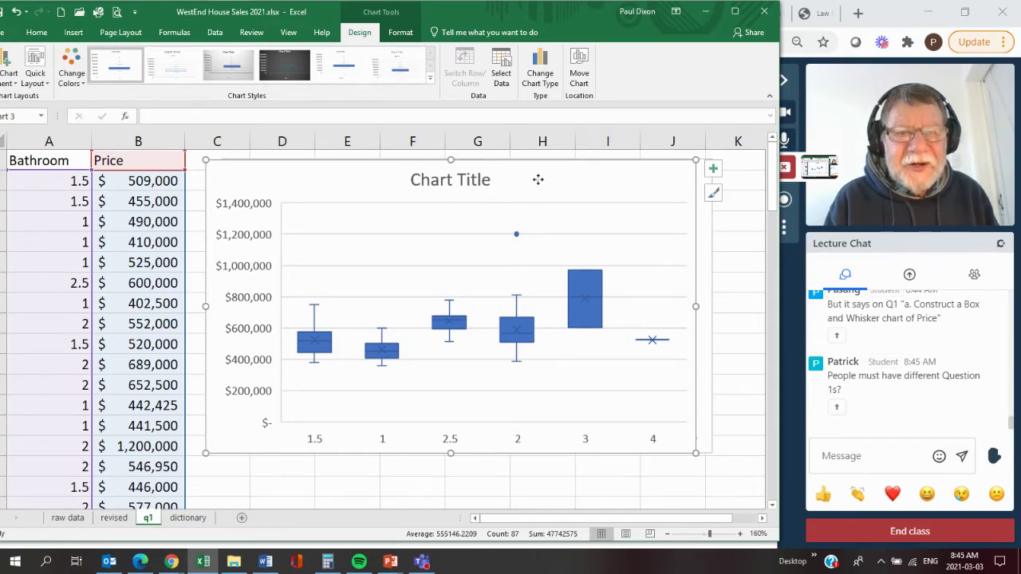
drag(538, 180, 522, 432)
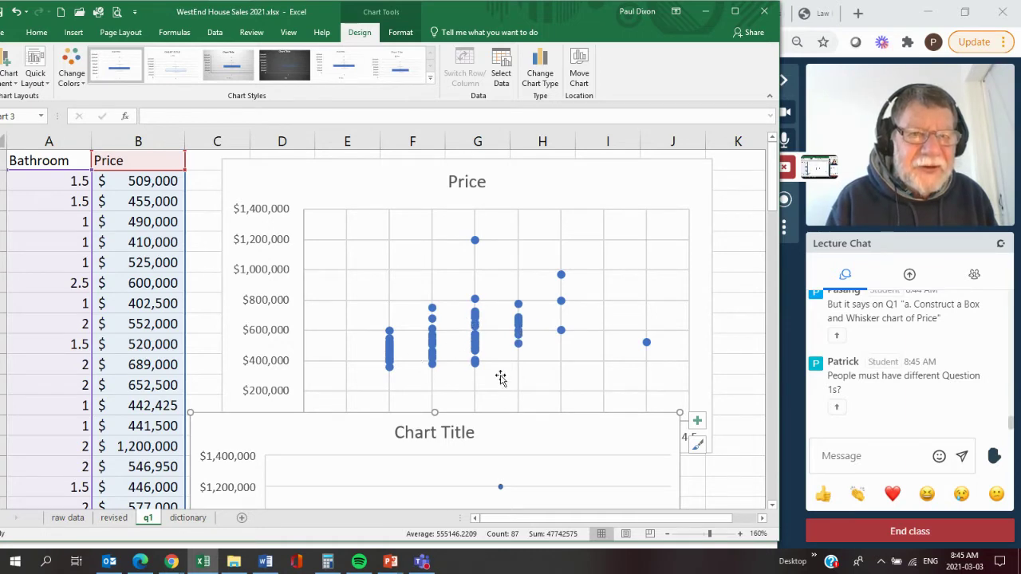
Compare the Box and Whisker chart with the Price scatter chart by moving it over, off and back over it.
drag(513, 424, 508, 168)
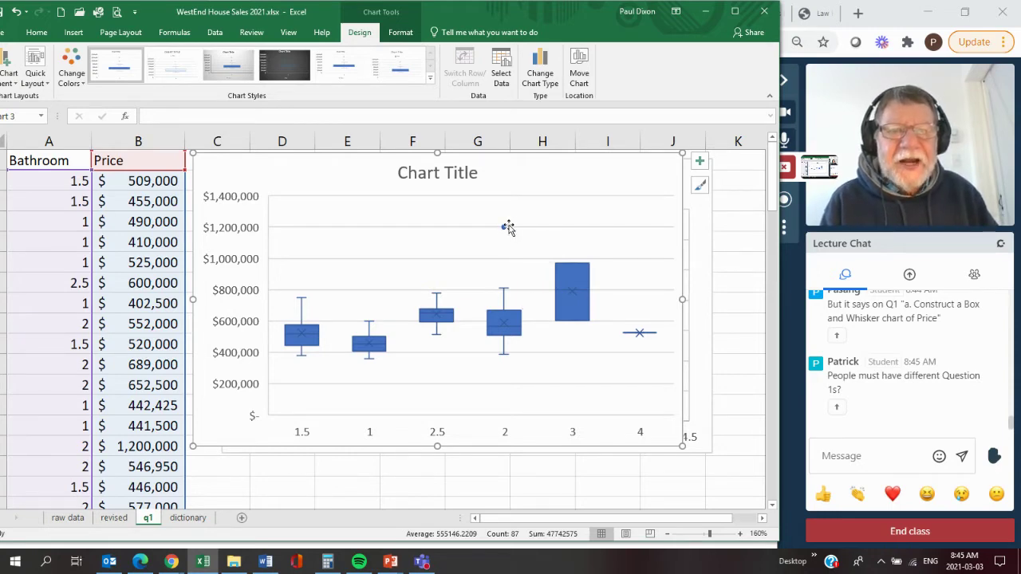
drag(583, 159, 609, 382)
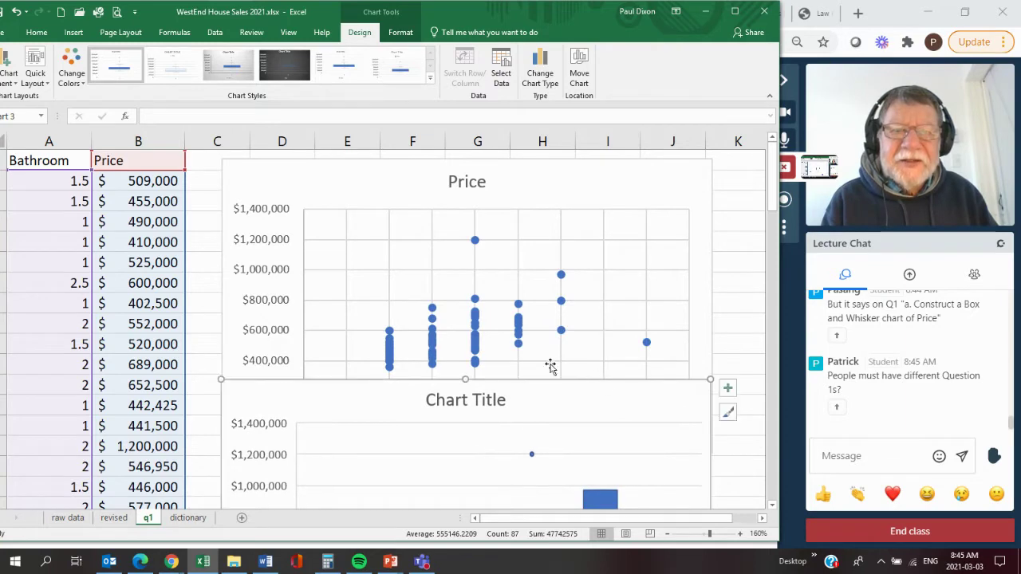
mouse_move(569, 412)
mouse_down()
mouse_move(515, 353)
mouse_move(504, 210)
mouse_move(538, 179)
mouse_up()
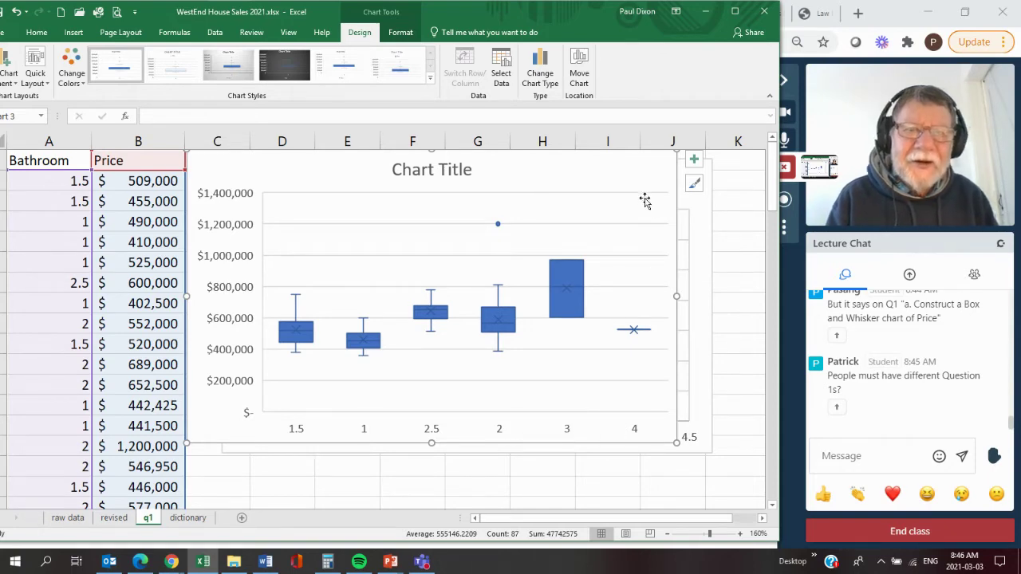
Switch to the Word assignment and colour the question 1b sentence "Sort the data set with respect to Bathroom" red.
click(266, 561)
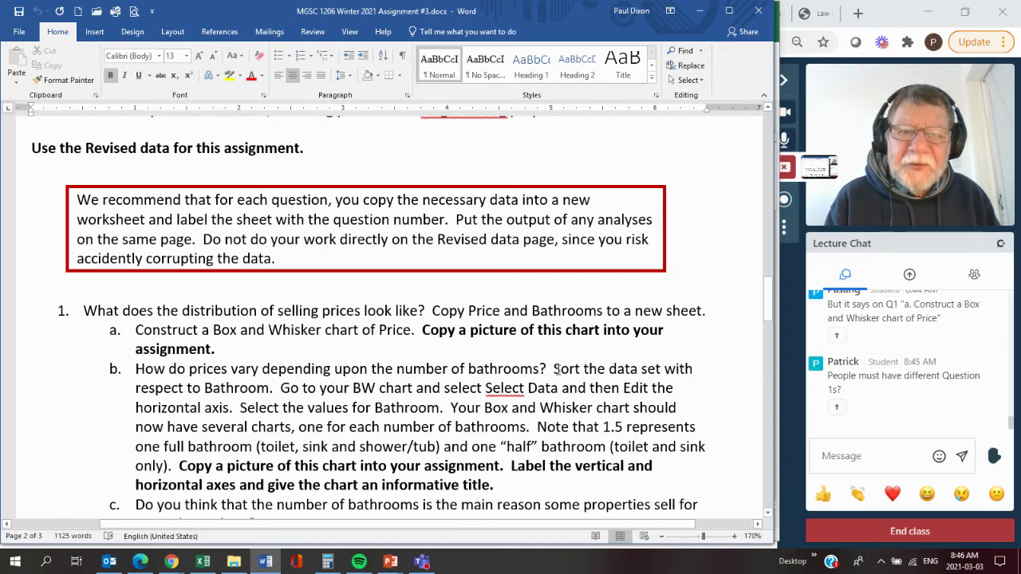
drag(556, 363, 271, 394)
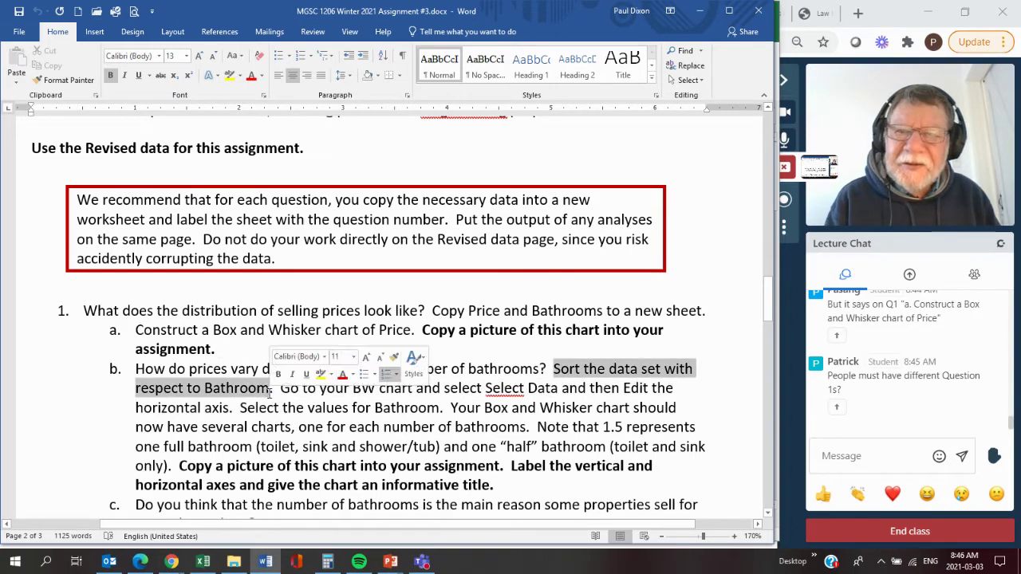
click(250, 75)
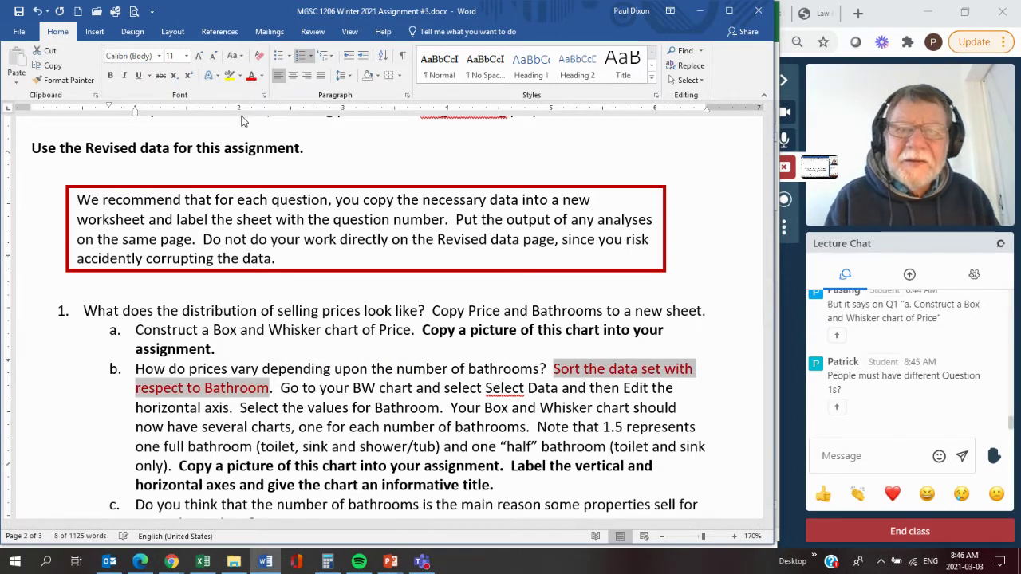
Return to Excel, shift the Box and Whisker chart down slightly, and sort the data in A2:B87 by Bathroom, smallest to largest.
click(266, 565)
drag(627, 164, 657, 228)
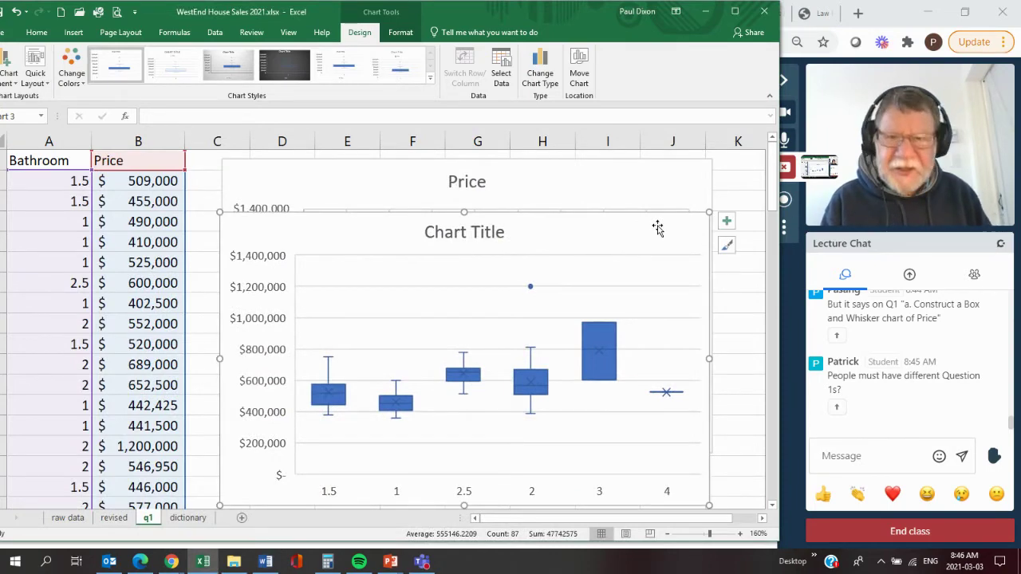
click(56, 181)
drag(100, 183, 123, 426)
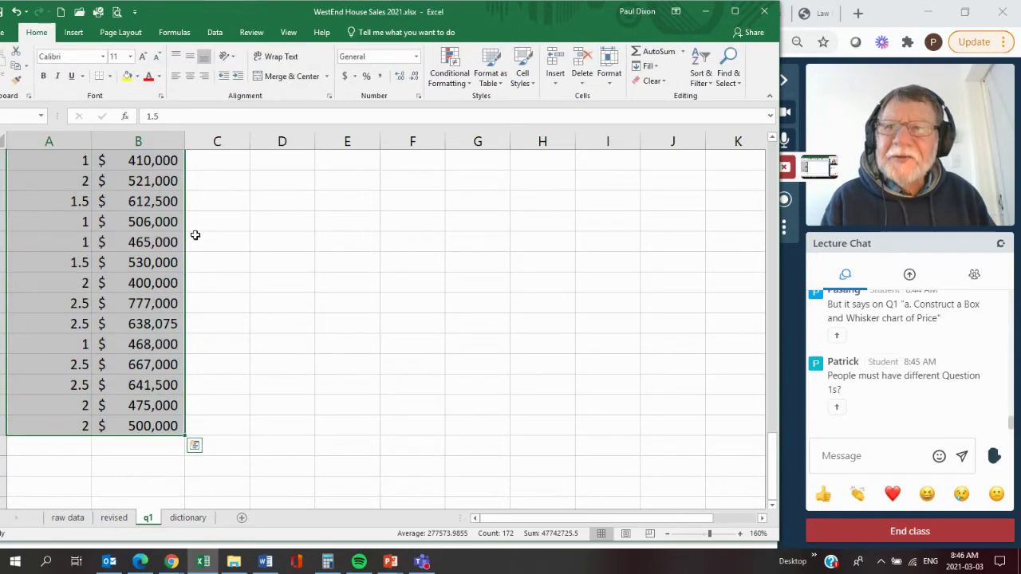
click(214, 32)
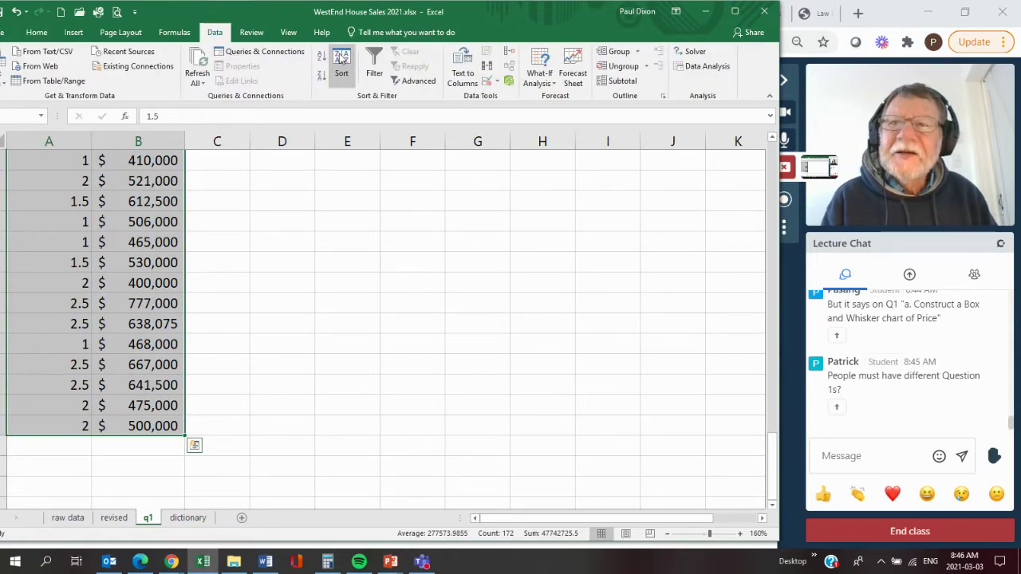
click(341, 64)
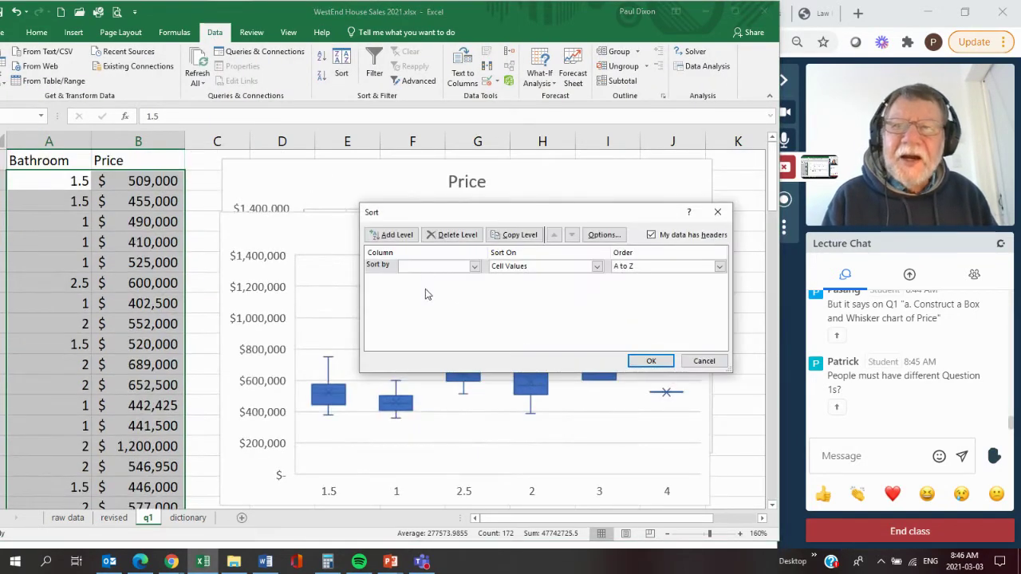
click(474, 268)
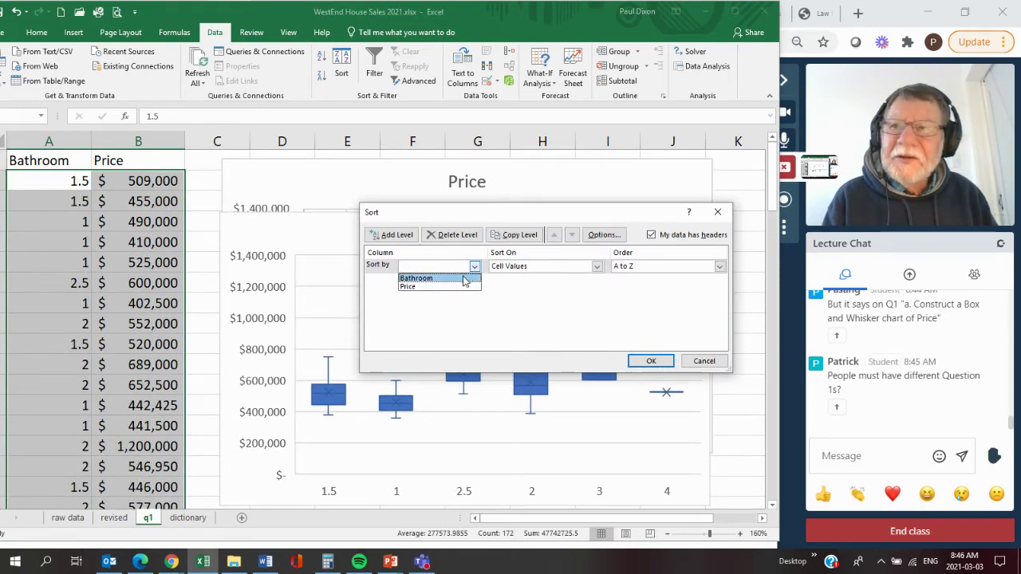
click(464, 279)
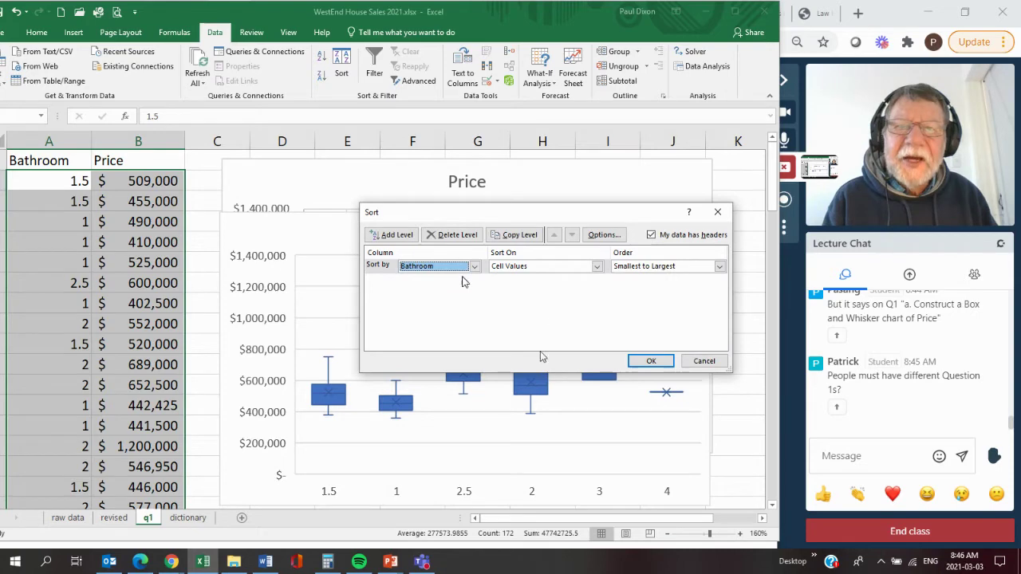
click(652, 363)
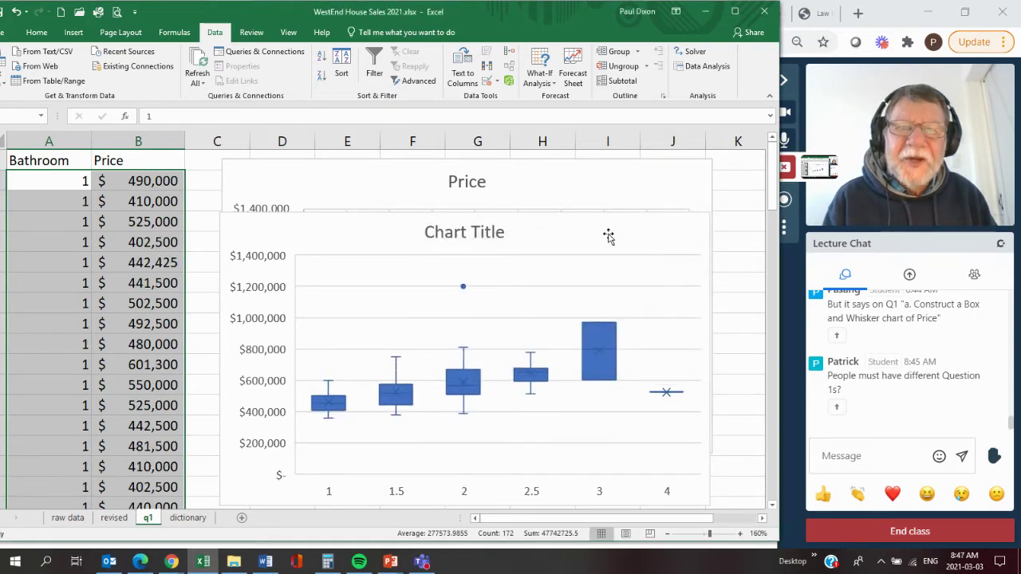
Move the Box and Whisker chart up over the scatter chart and title it "Prices increase with more bathrooms".
drag(606, 232, 611, 189)
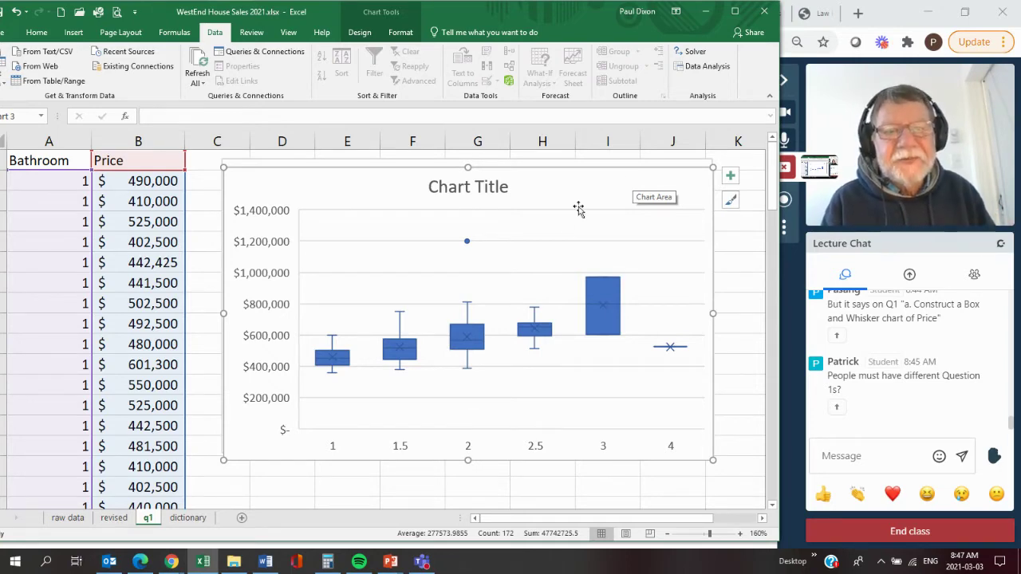
click(465, 185)
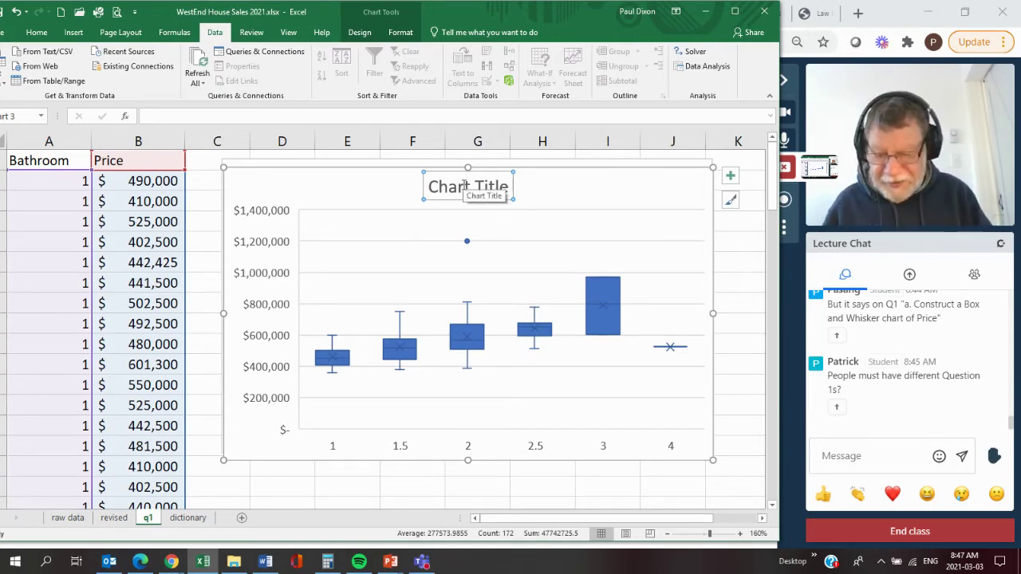
text(Pr)
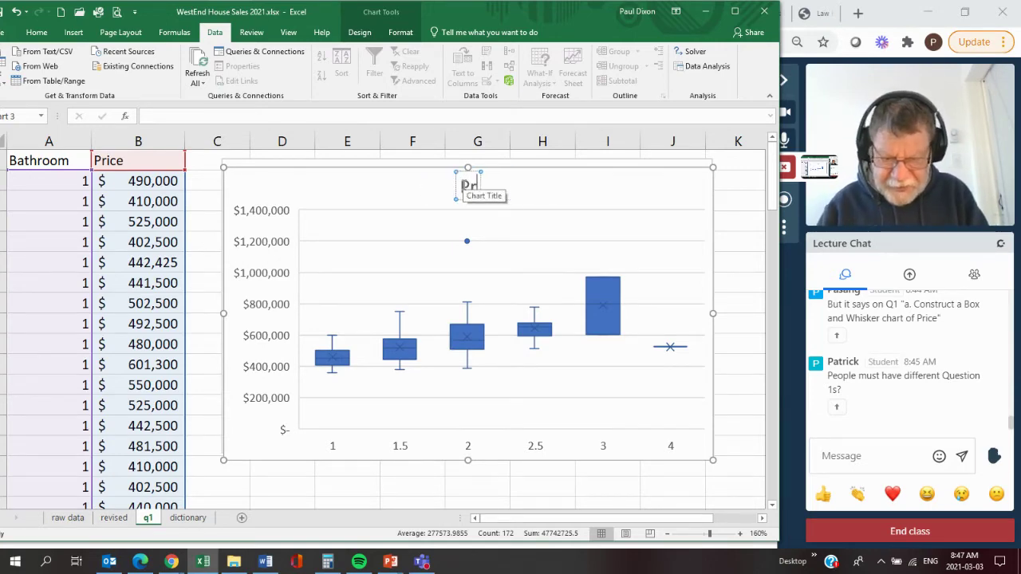
text(ices i)
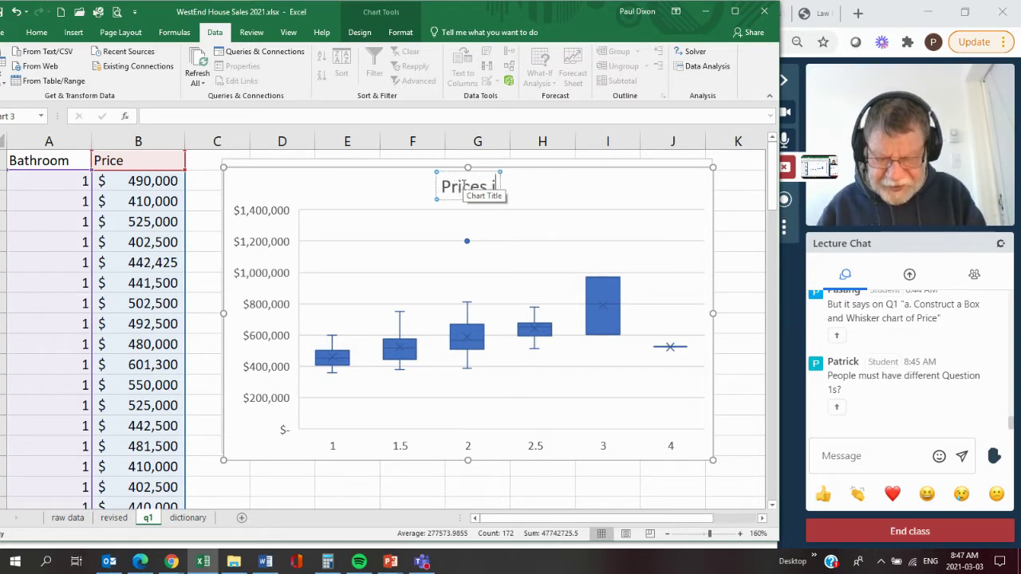
text(ncrease)
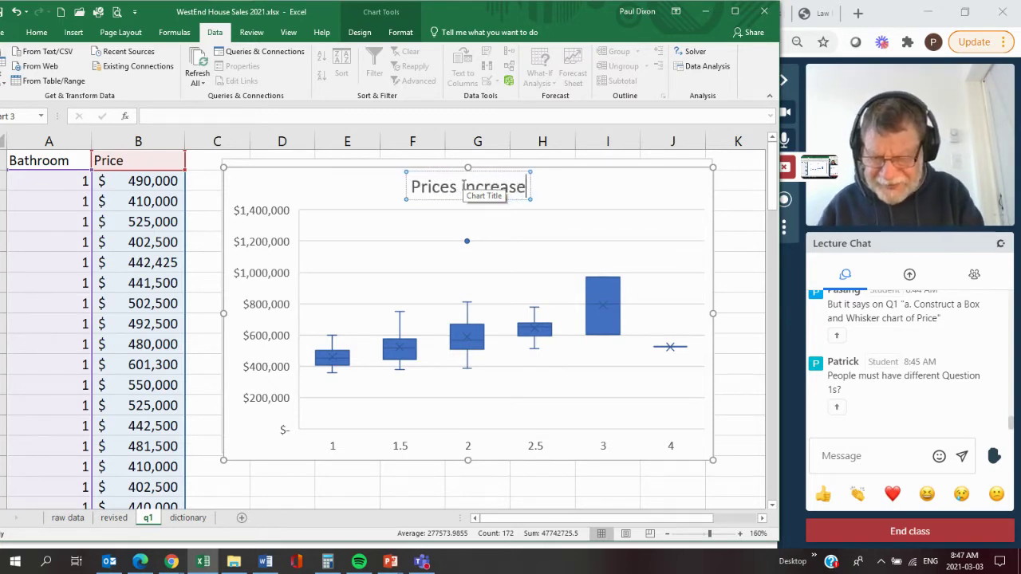
text( with m)
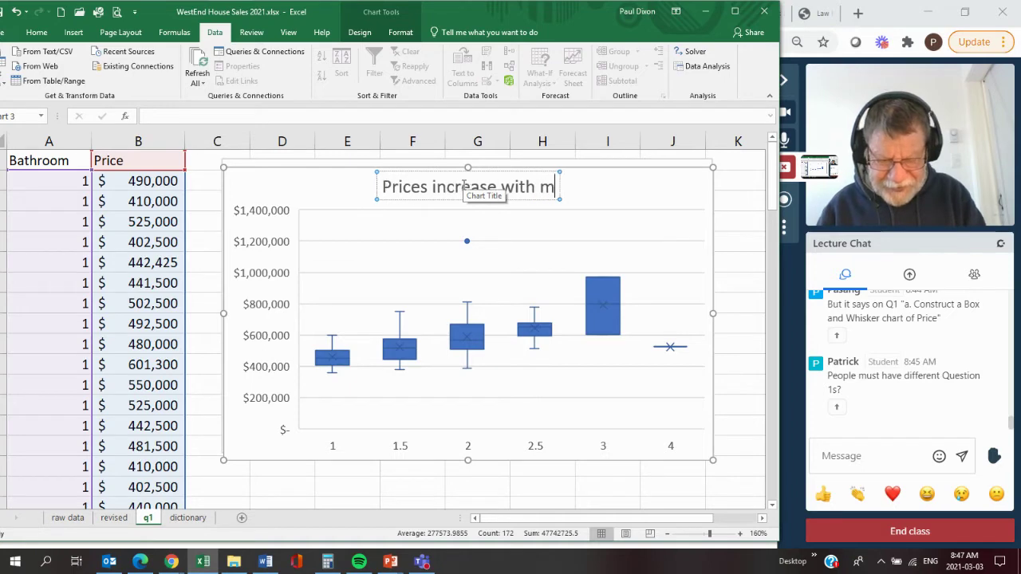
text(ore bathrooms)
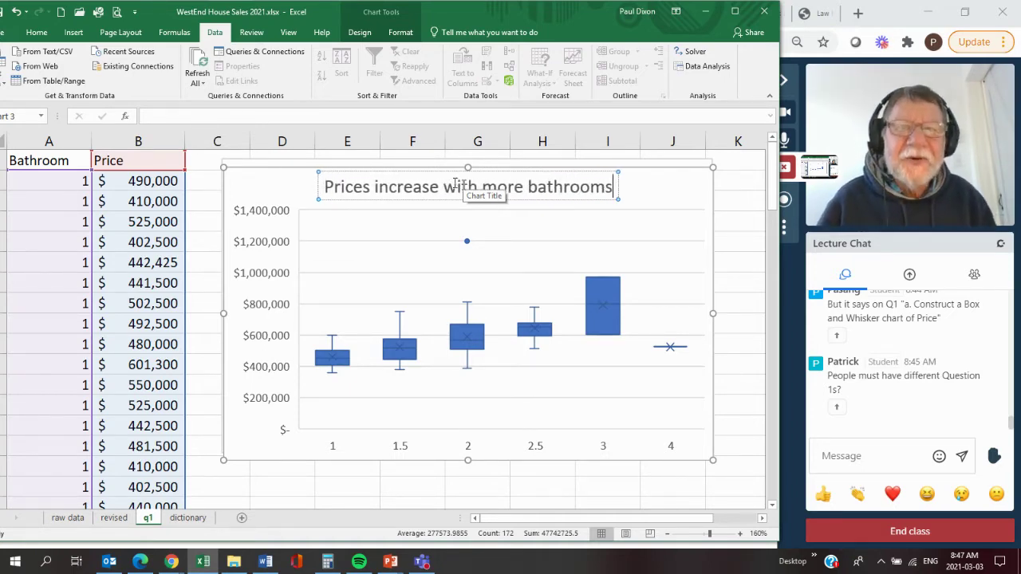
click(262, 170)
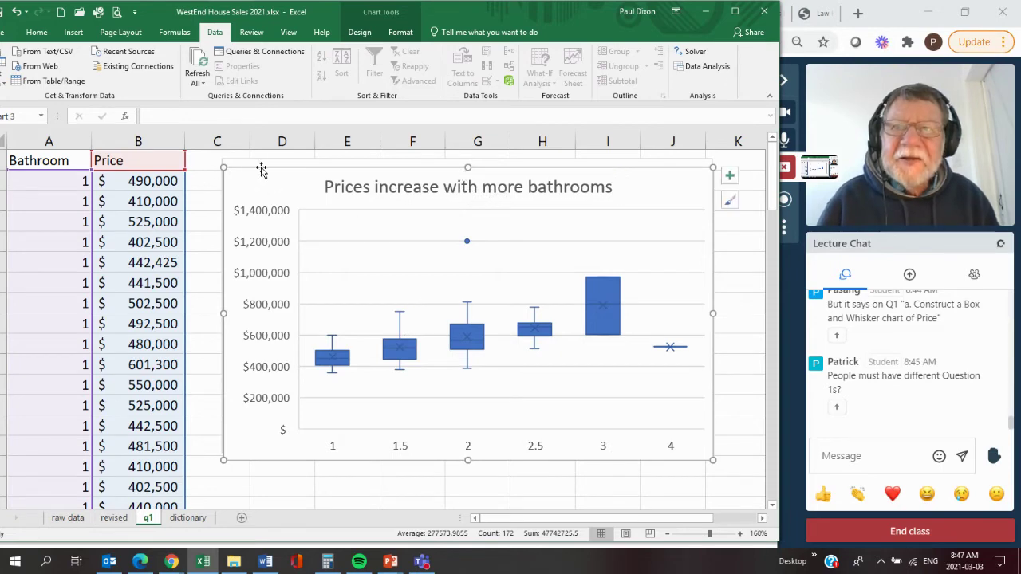
Add a primary horizontal axis title reading "Number of bathrooms" to the Box and Whisker chart.
click(401, 32)
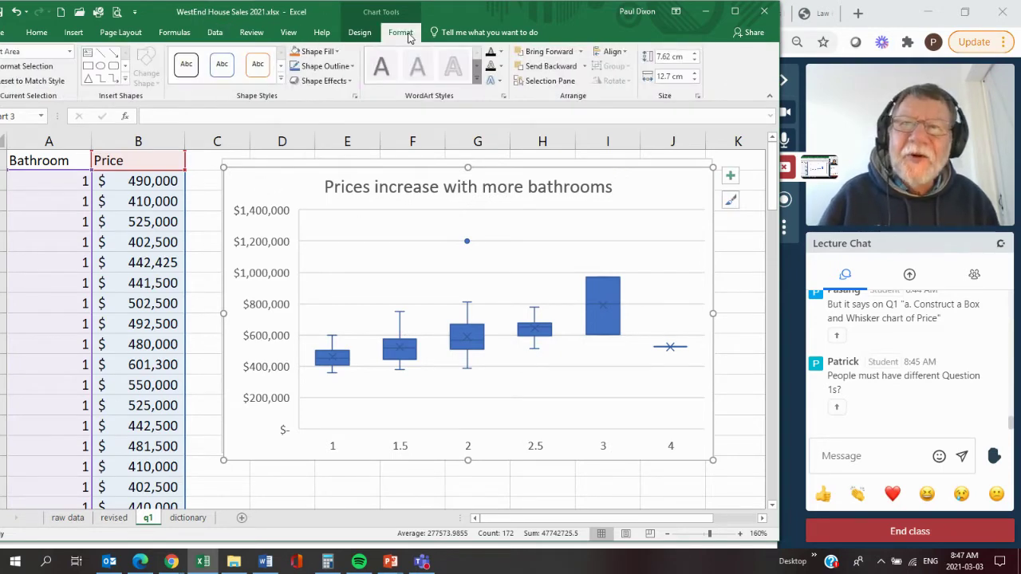
click(360, 33)
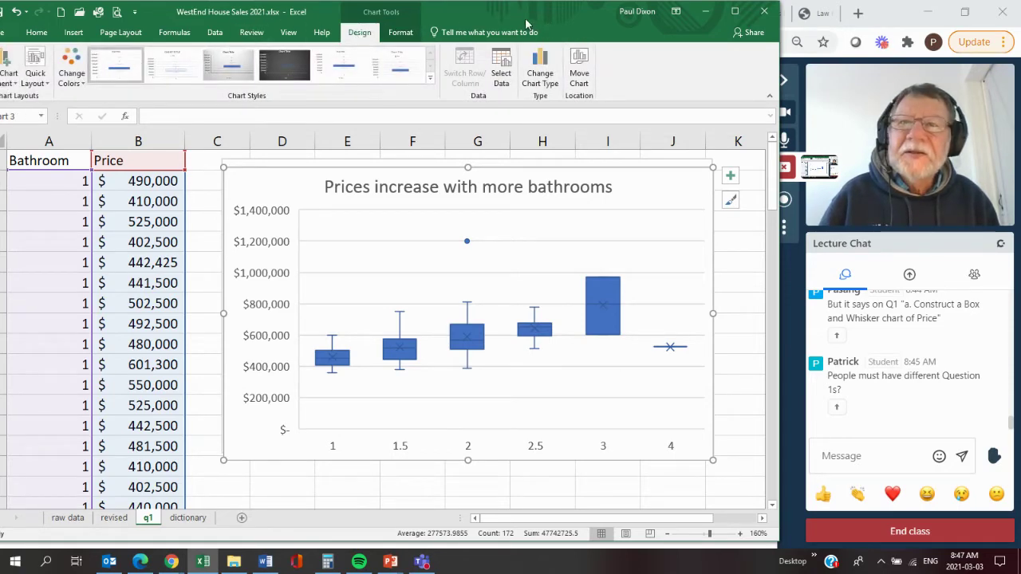
drag(533, 14, 560, 19)
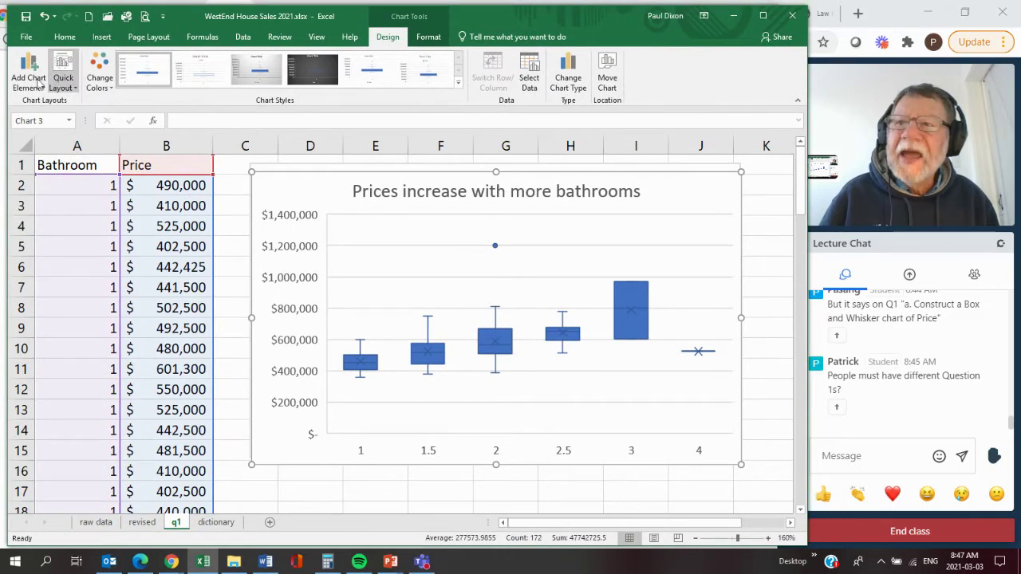
click(25, 75)
mouse_move(46, 122)
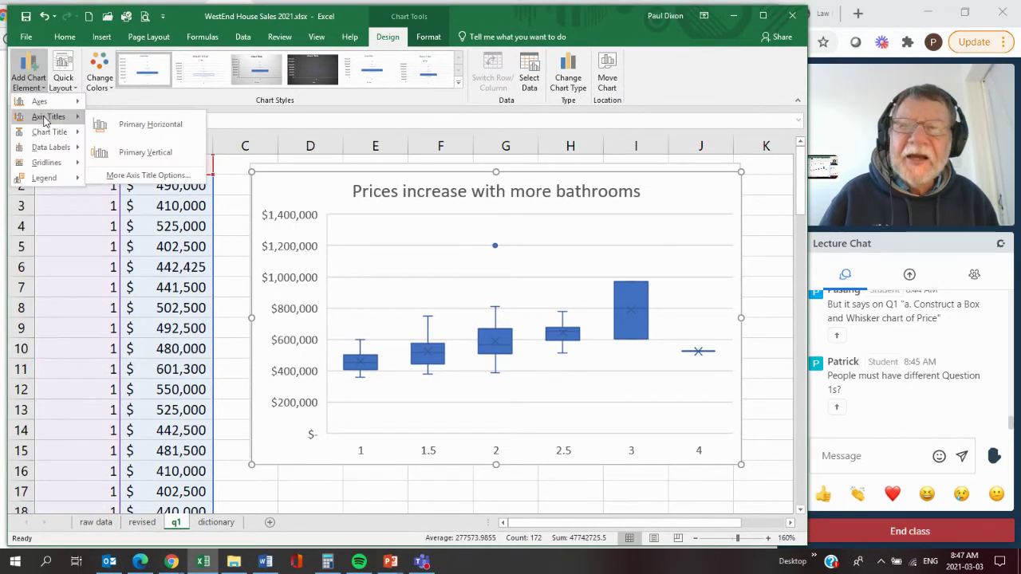
click(135, 125)
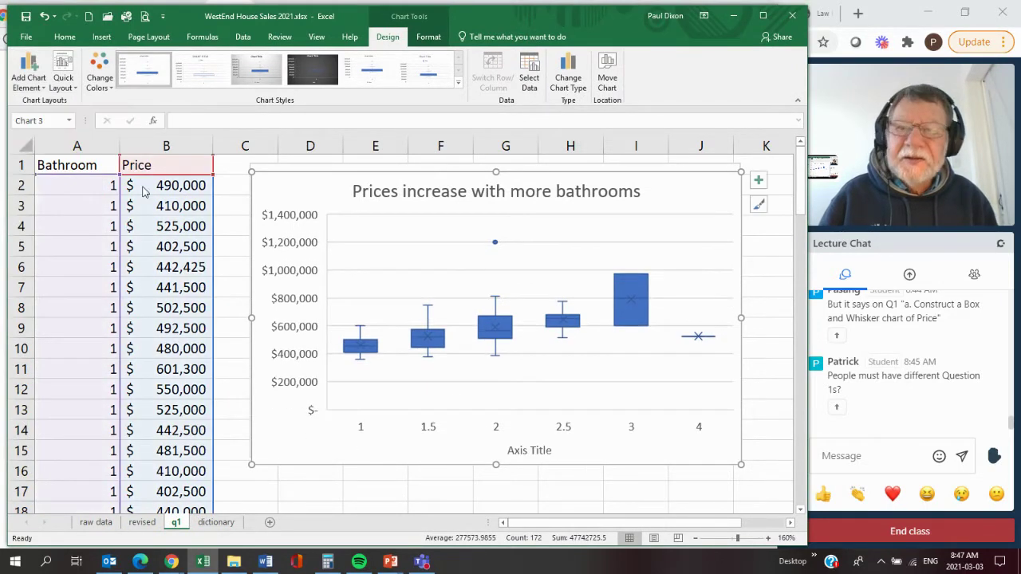
click(519, 452)
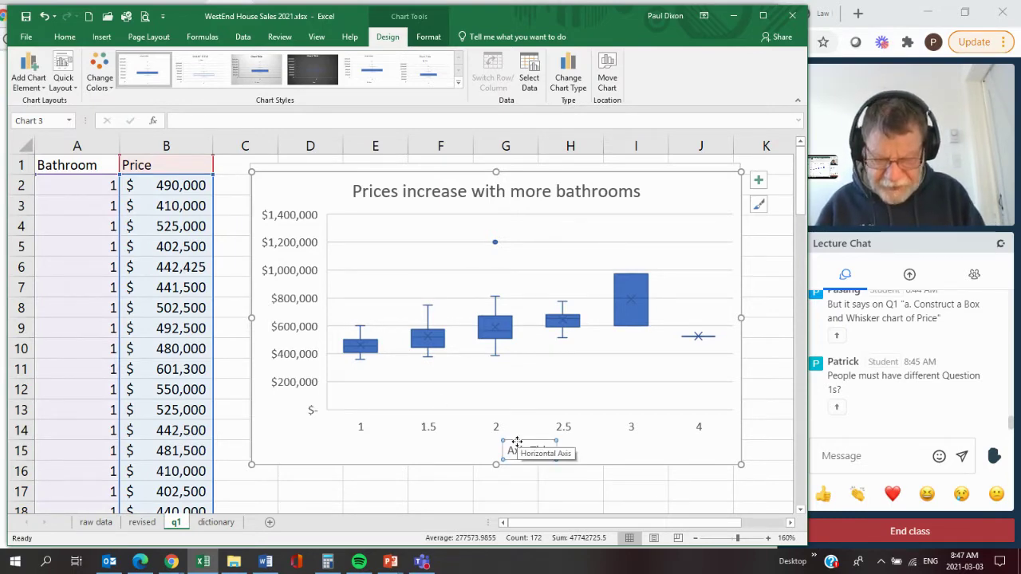
text(N)
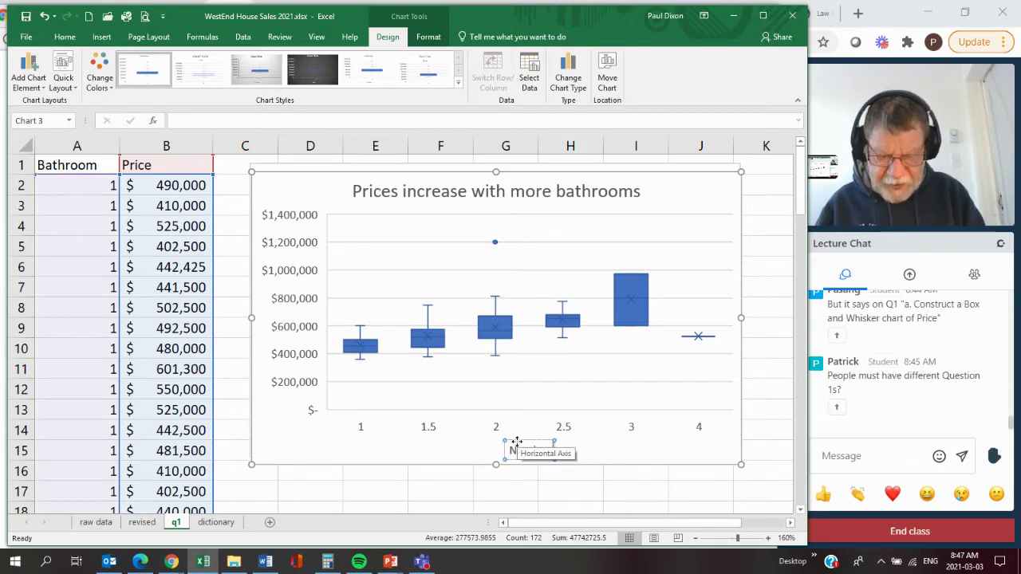
text(umber of ba)
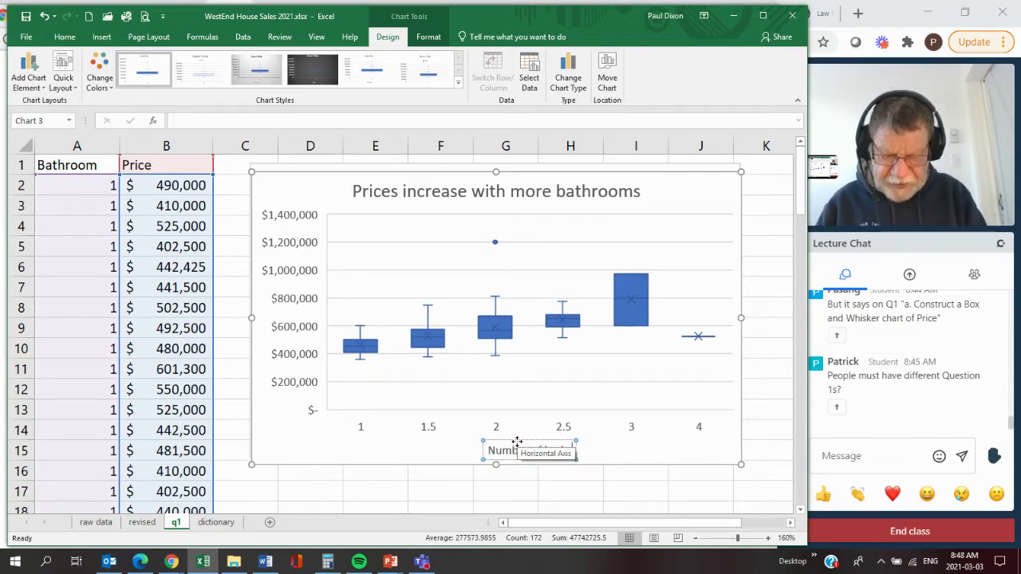
text(throoms)
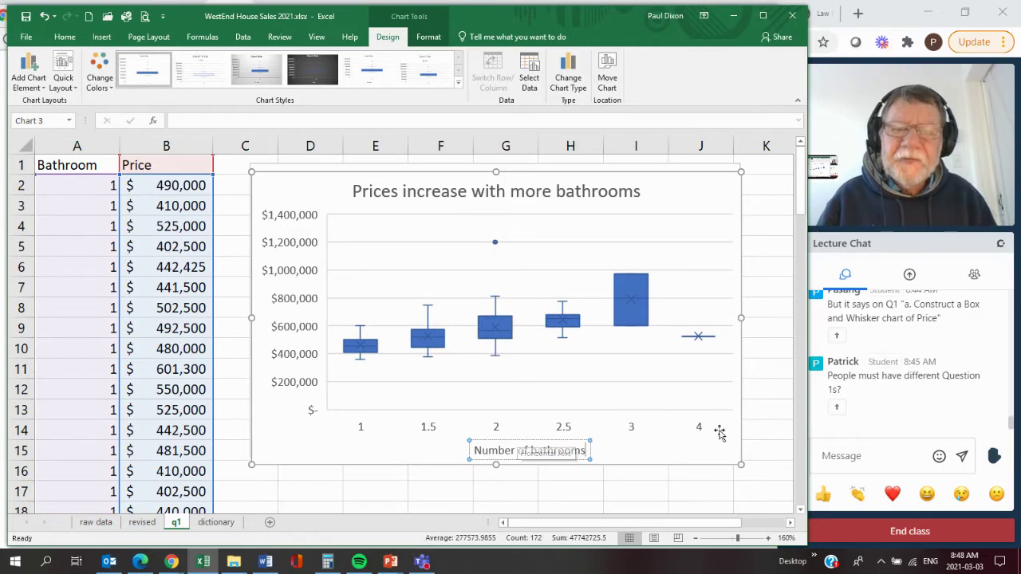
click(718, 452)
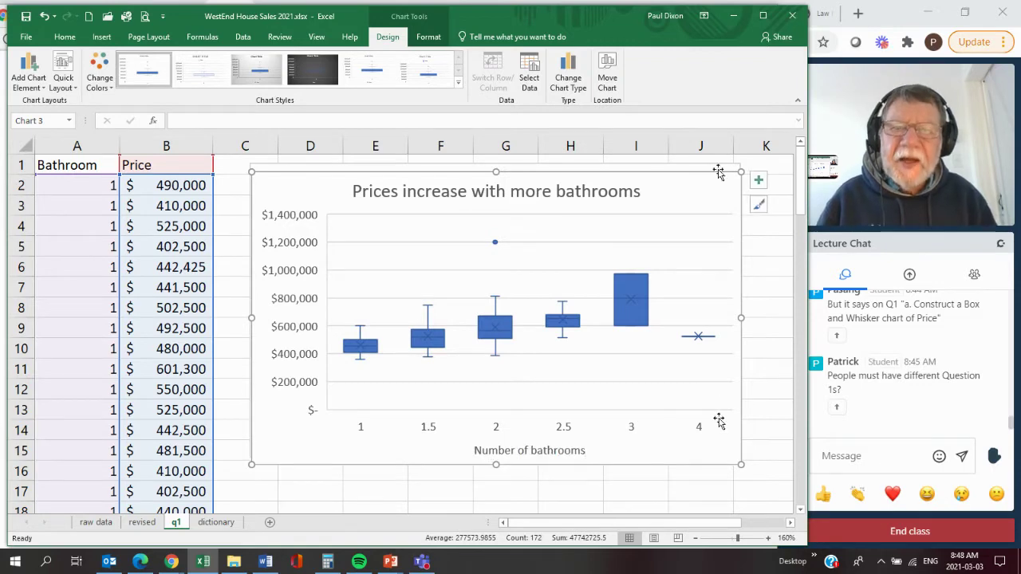
Add a primary vertical axis title reading "Price" to the Box and Whisker chart.
click(29, 78)
mouse_move(39, 118)
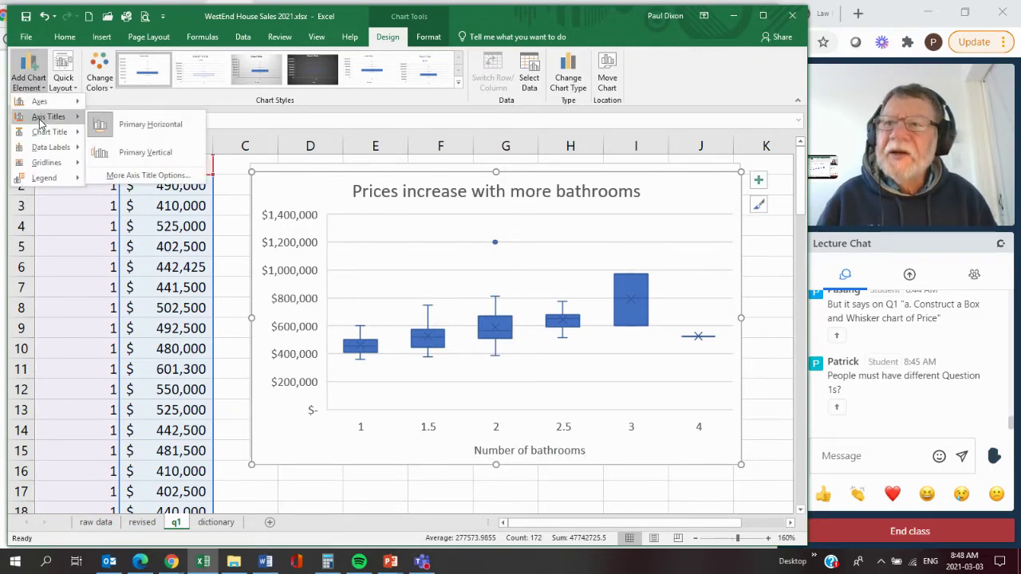
click(156, 150)
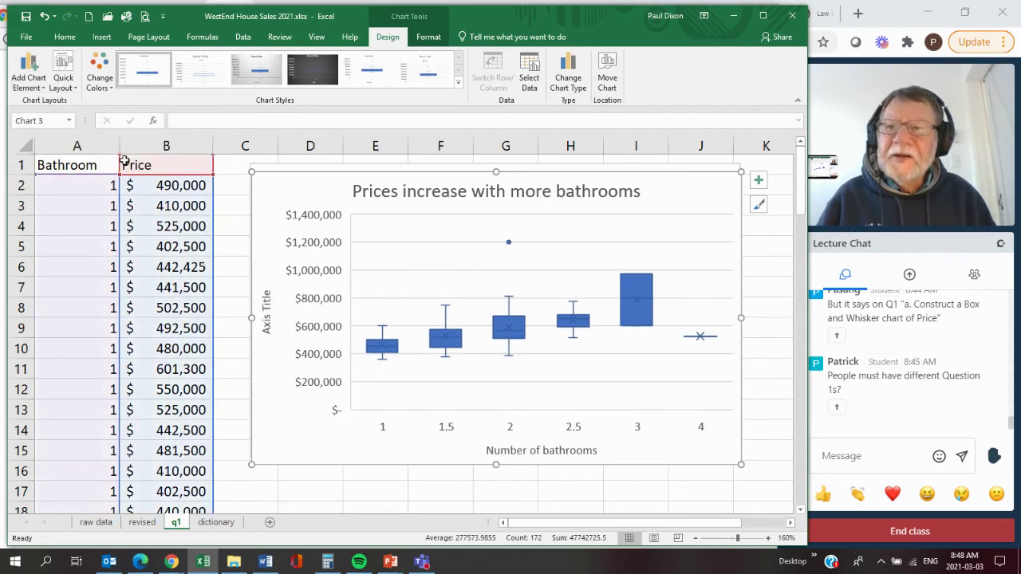
click(268, 317)
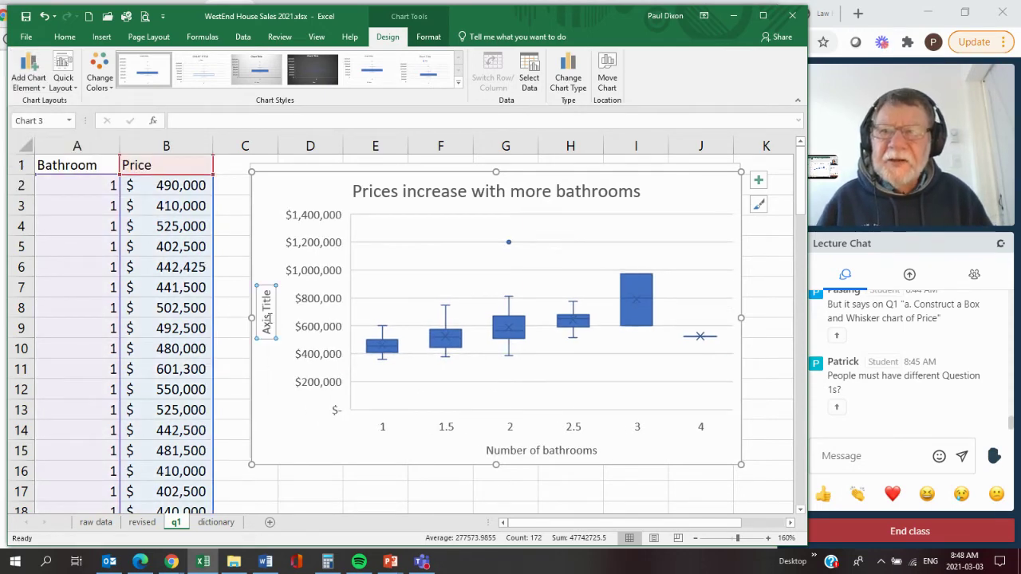
triple_click(268, 317)
text(Price)
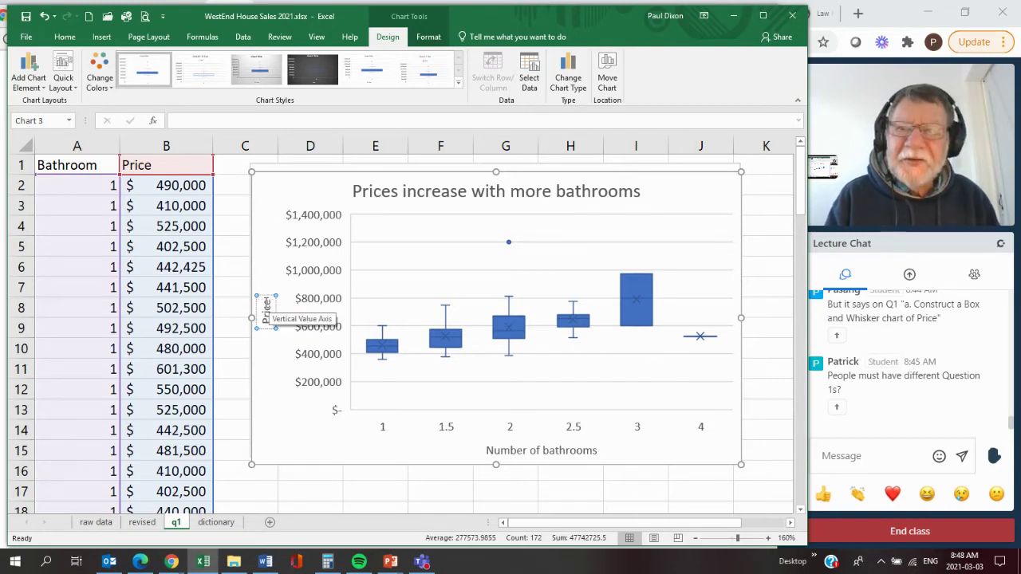
Examine the formatting options of the Box and Whisker chart's vertical axis title, including its text options and its size and alignment properties.
right_click(268, 298)
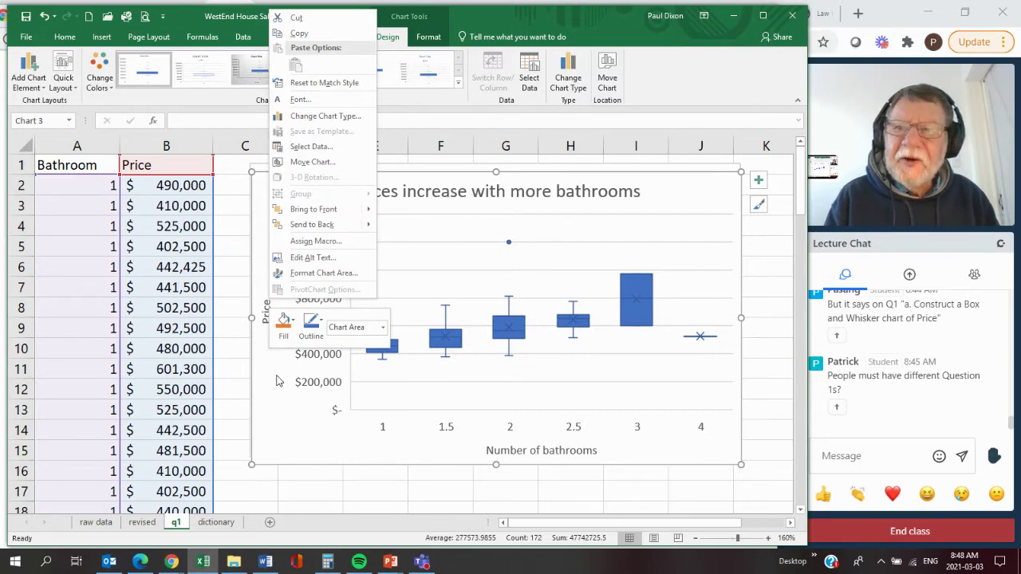
key(Escape)
click(267, 318)
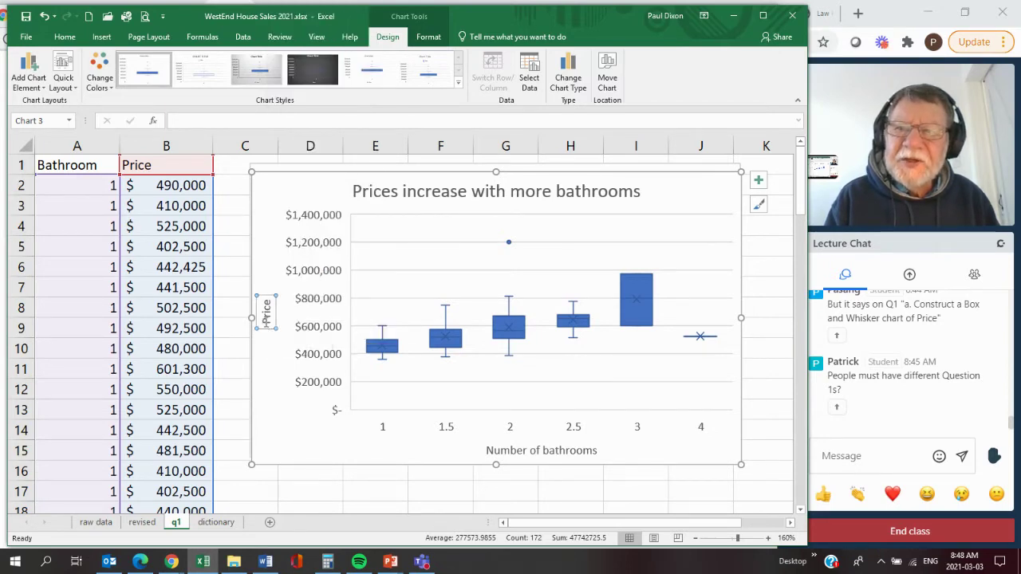
right_click(266, 323)
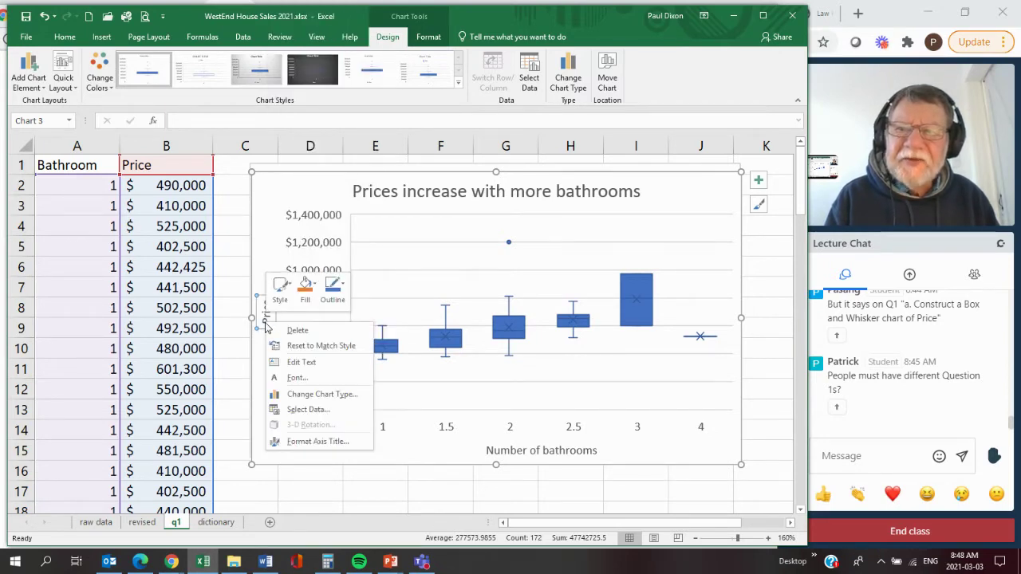
click(296, 442)
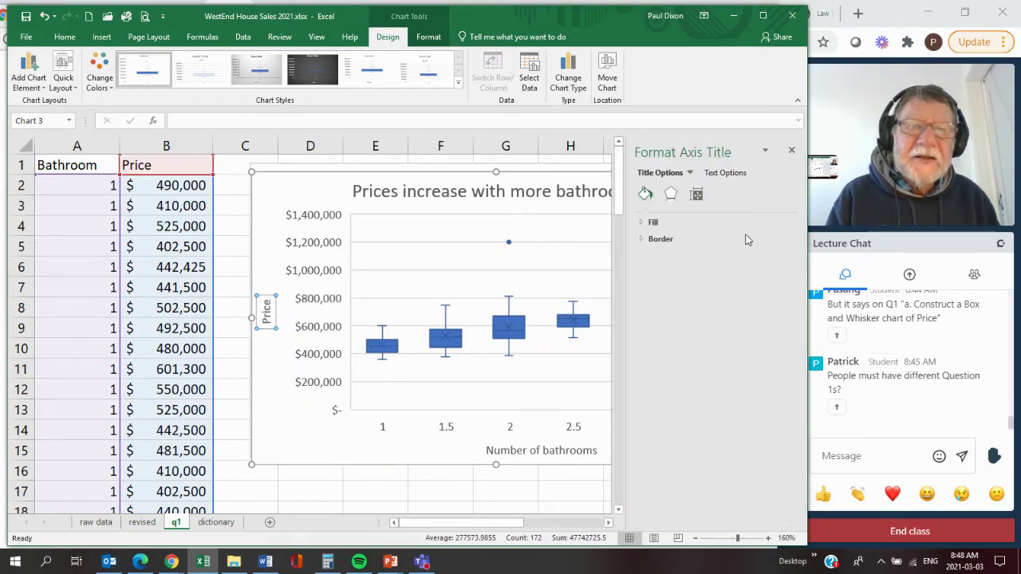
click(725, 173)
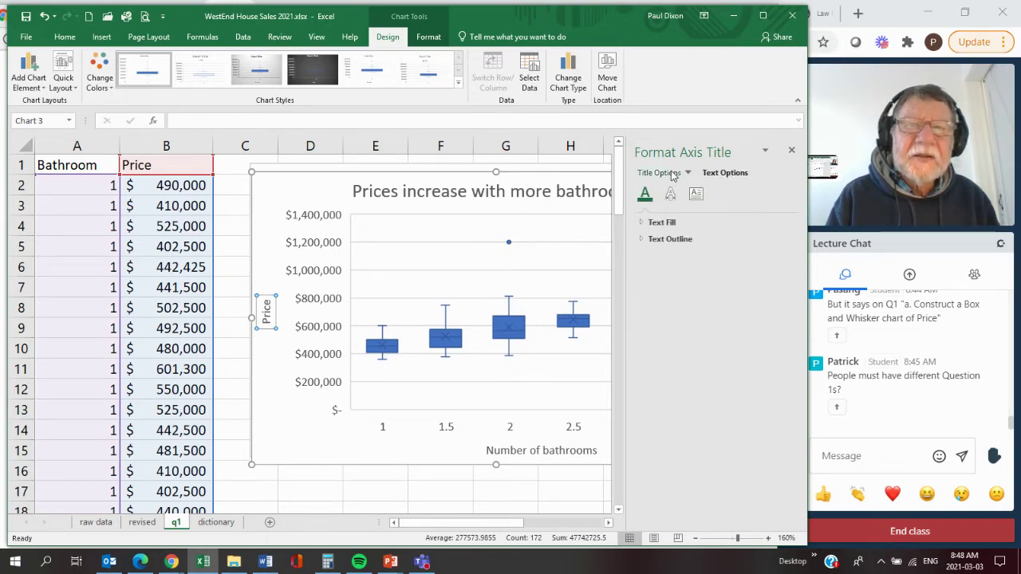
click(660, 173)
click(689, 173)
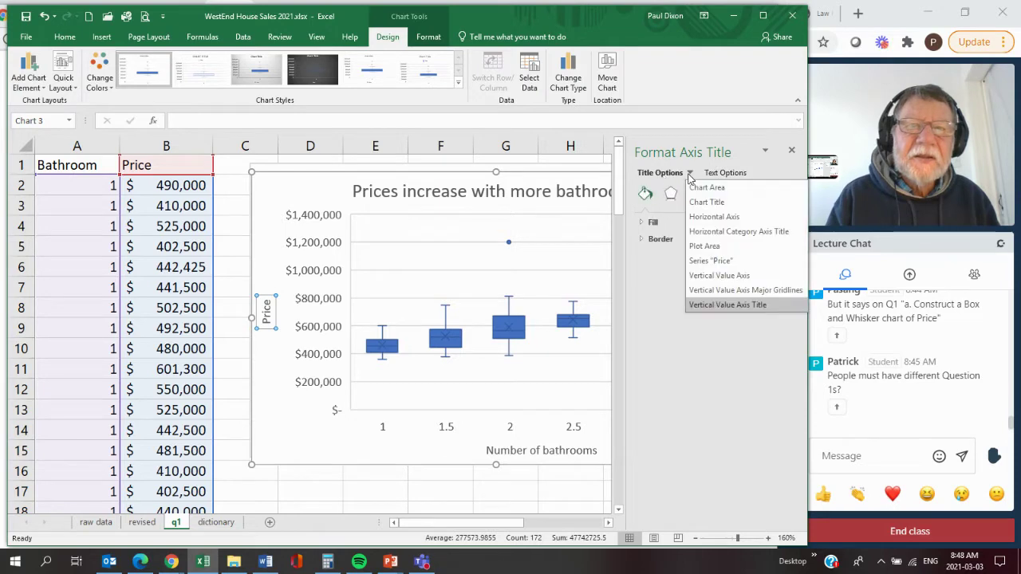
click(690, 176)
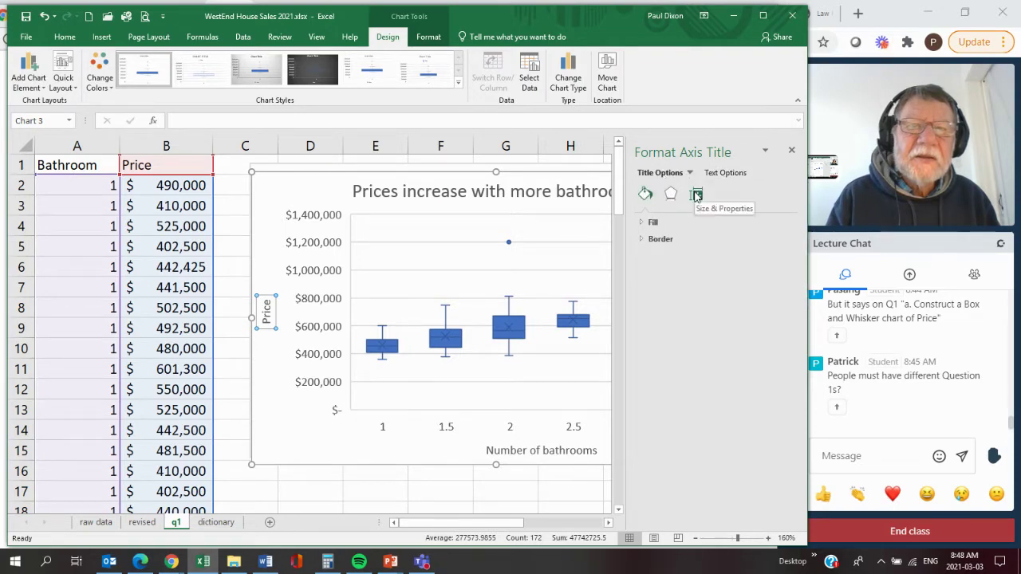
click(697, 195)
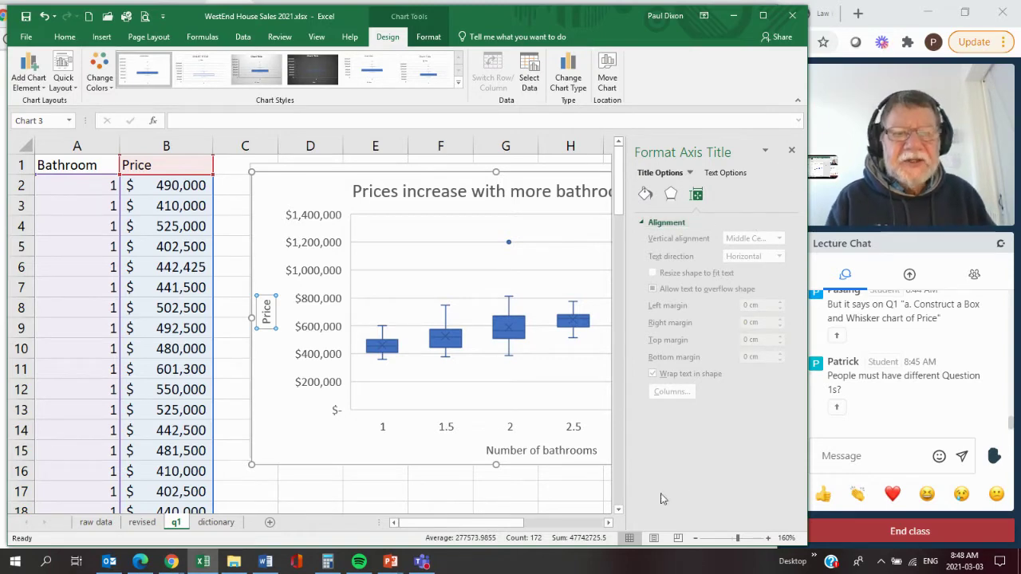
click(791, 152)
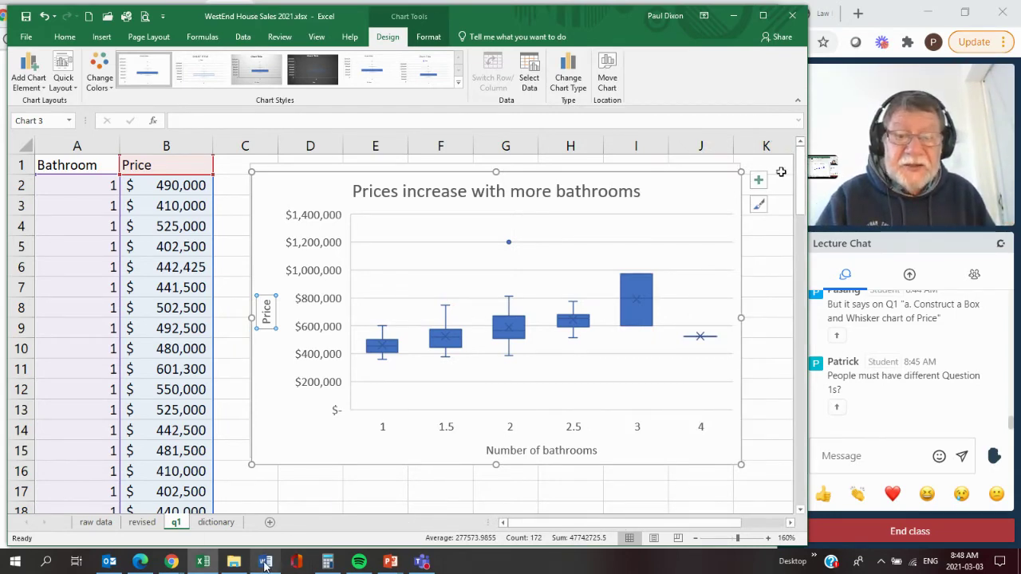
Switch to the assignment document in Word and read from question 1 through question 3a.
mouse_move(266, 563)
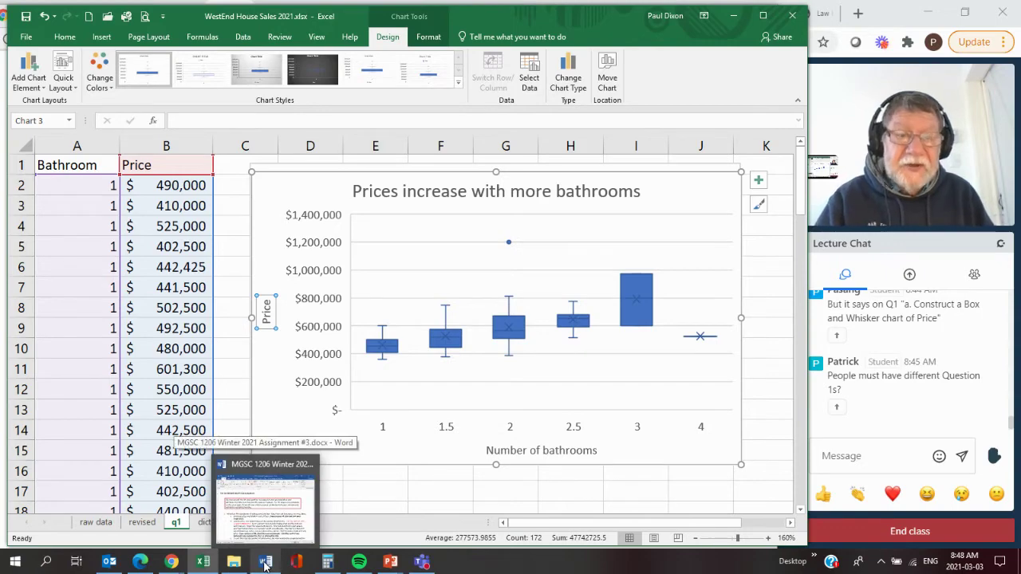
click(276, 562)
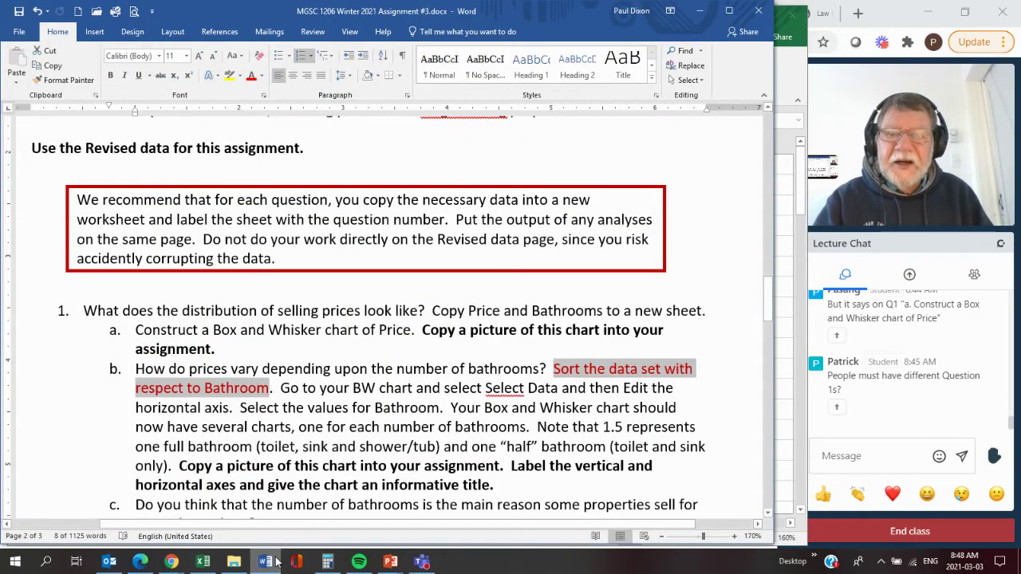
scroll(224, 389, down, 3)
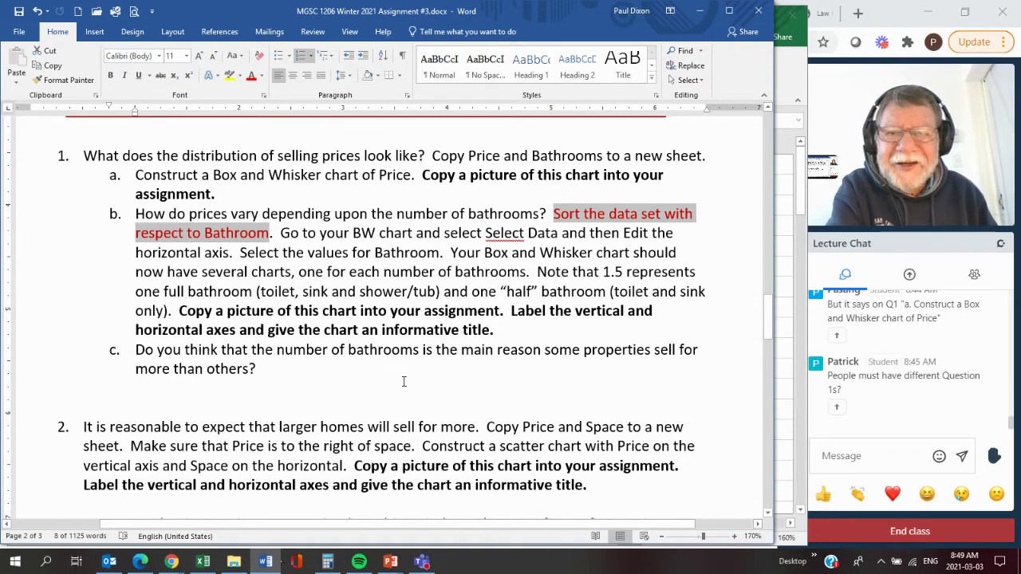
scroll(404, 382, down, 1)
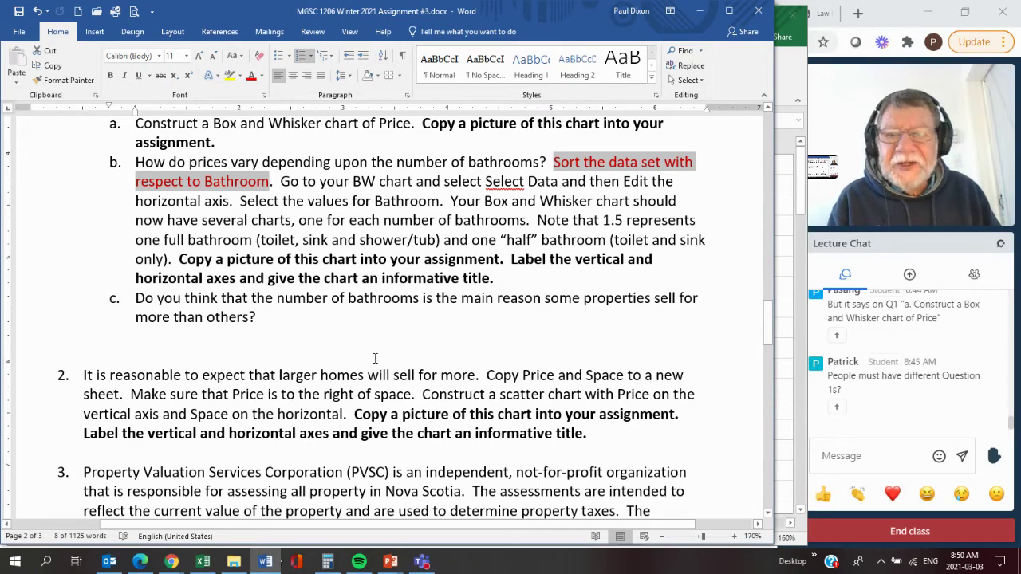
scroll(348, 425, down, 2)
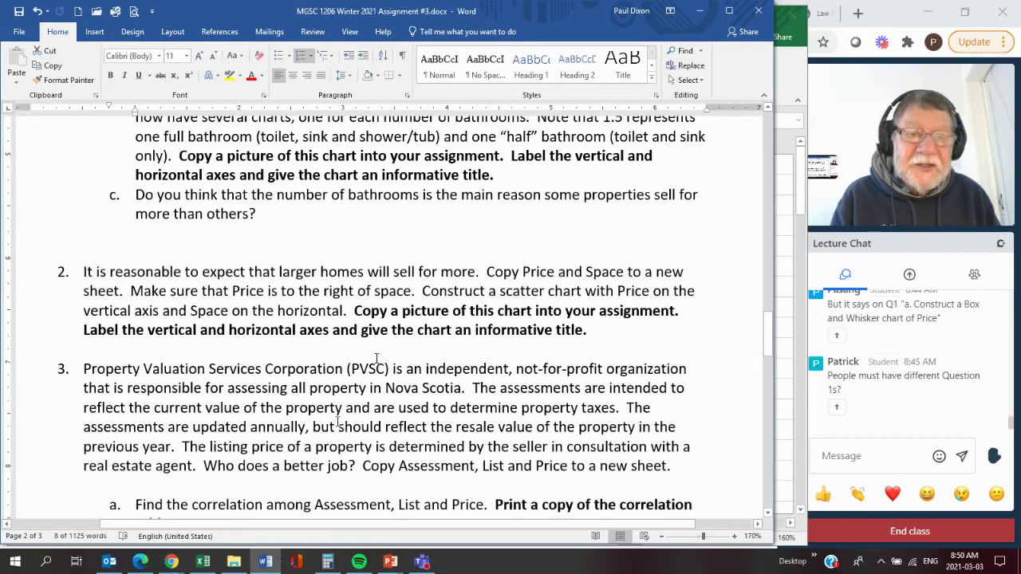
scroll(319, 391, down, 2)
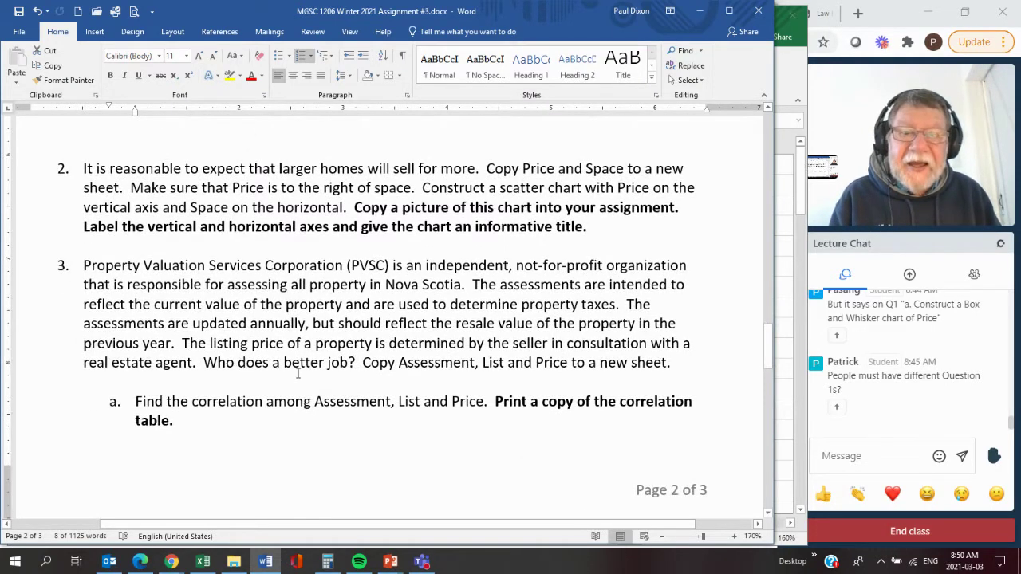
scroll(297, 373, down, 2)
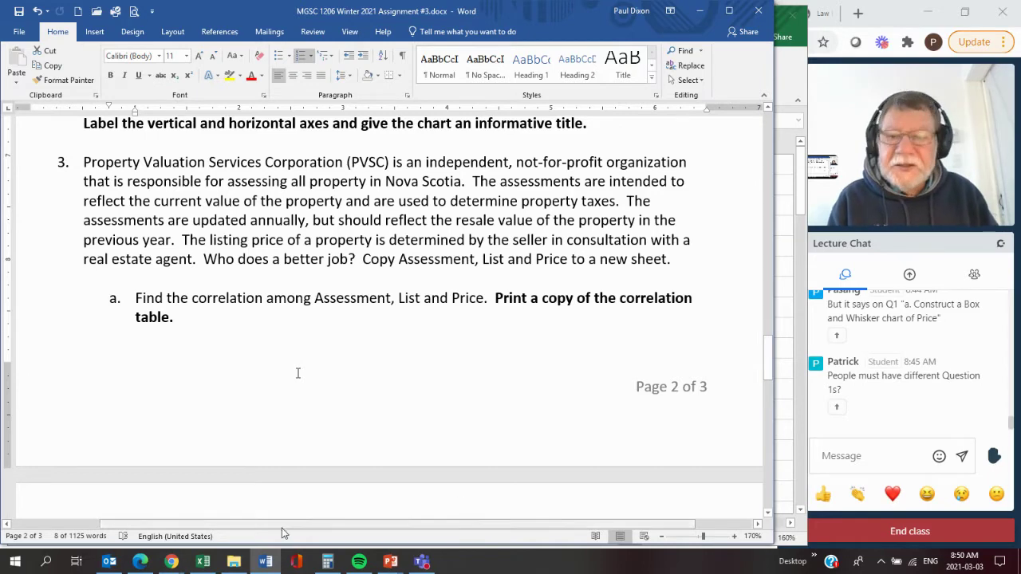
Switch to Excel and examine the List and Price columns on the revised sheet, comparing list and selling prices in row 11.
click(202, 562)
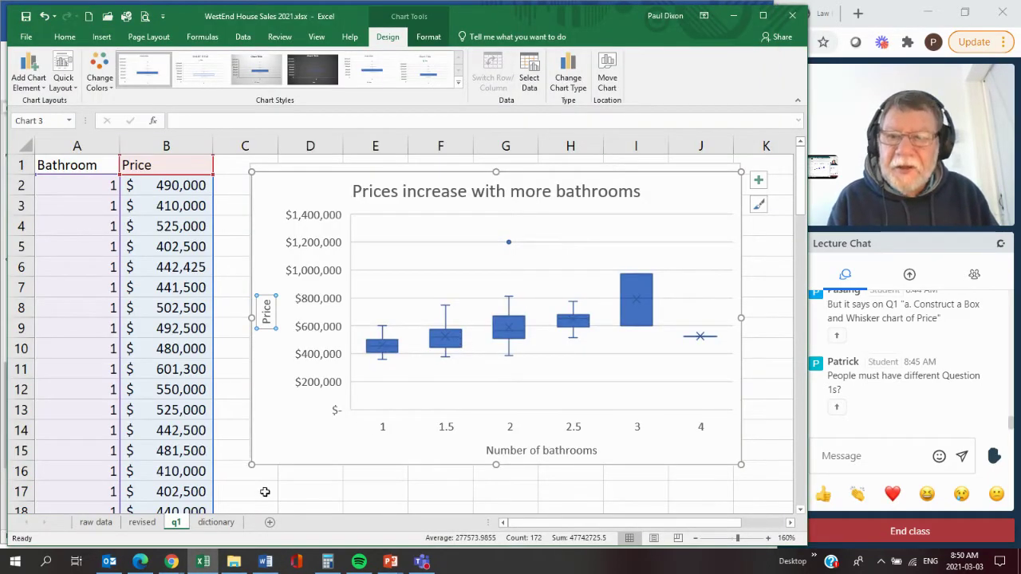
click(141, 522)
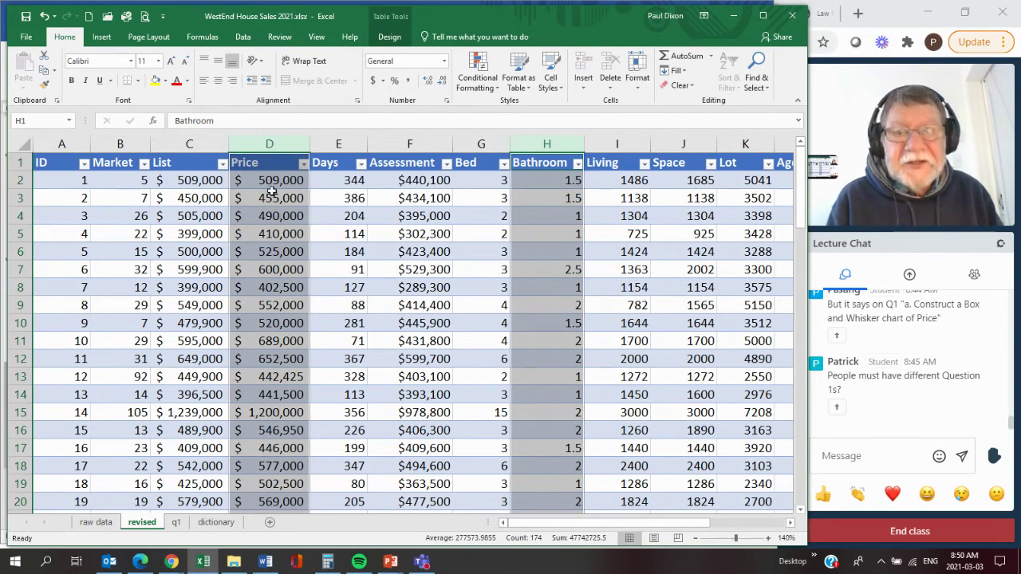
click(278, 163)
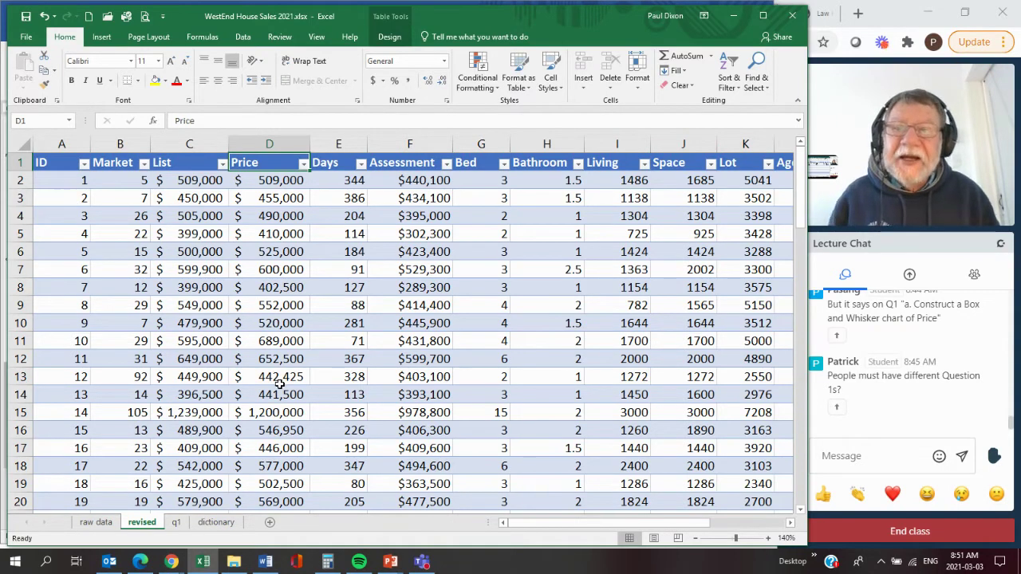
click(192, 345)
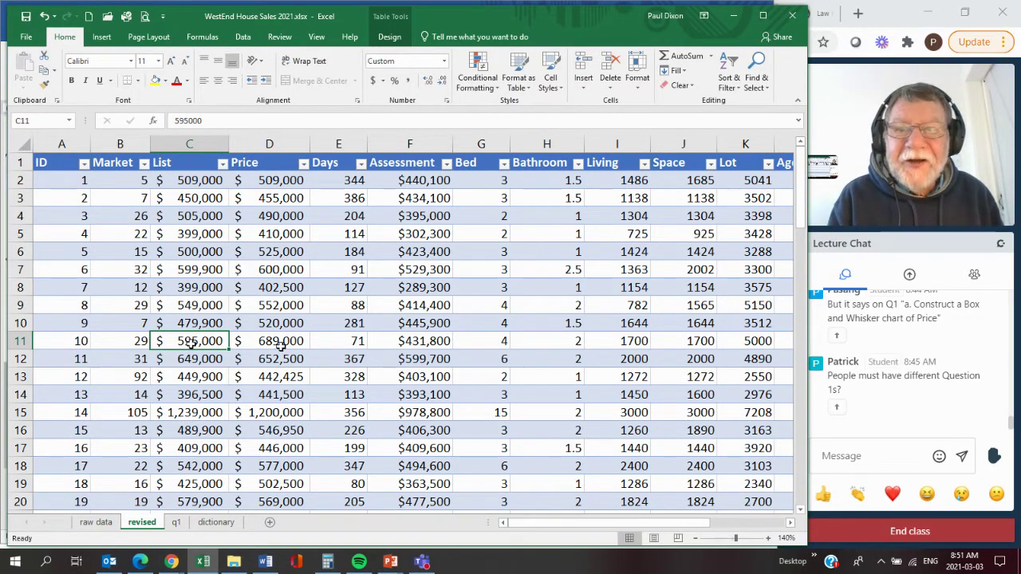
drag(281, 345, 278, 361)
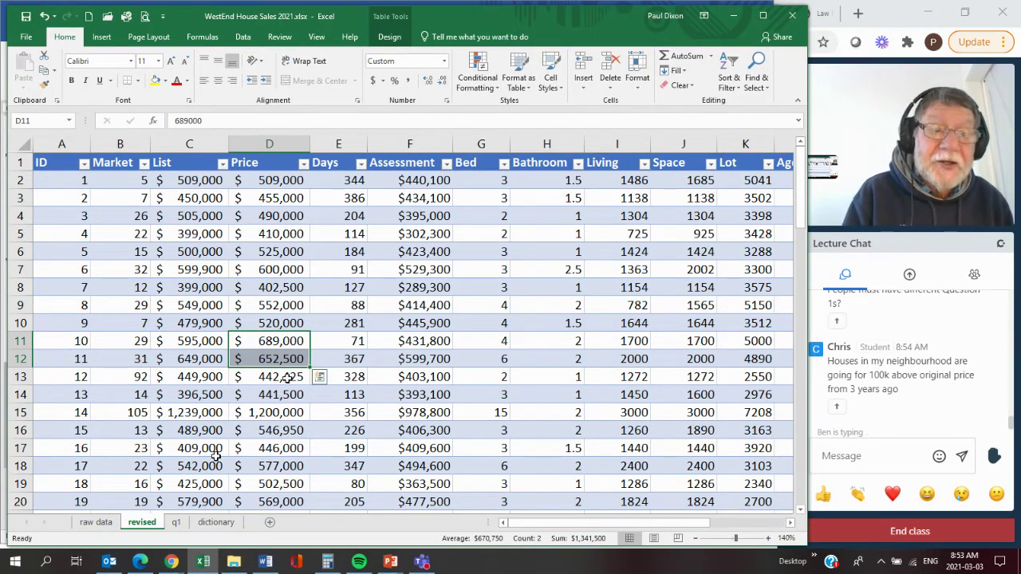
click(205, 343)
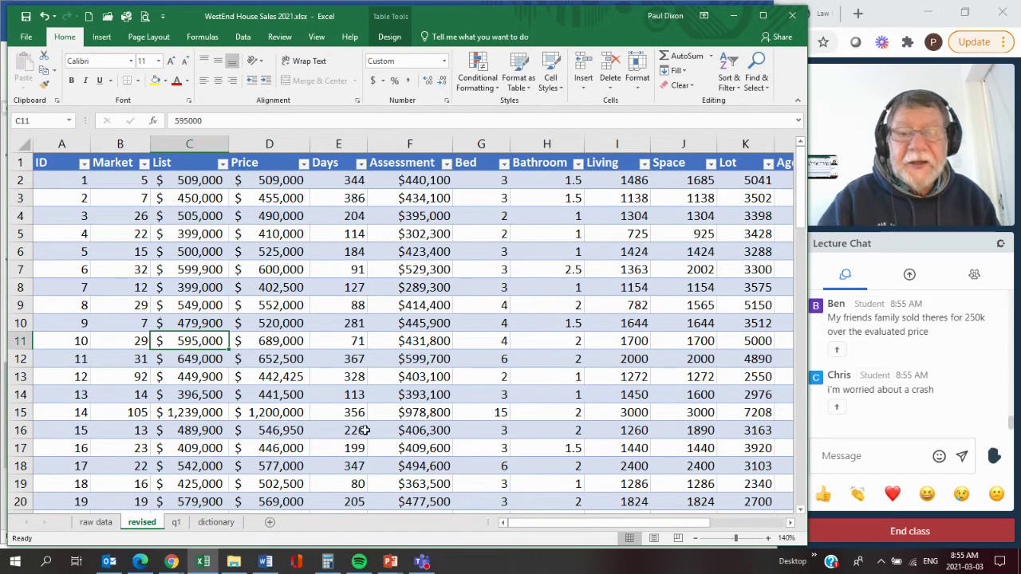
Switch to the Word assignment and review questions 1 to 4, including the correlation and regression parts of question 3.
click(266, 562)
scroll(476, 418, down, 10)
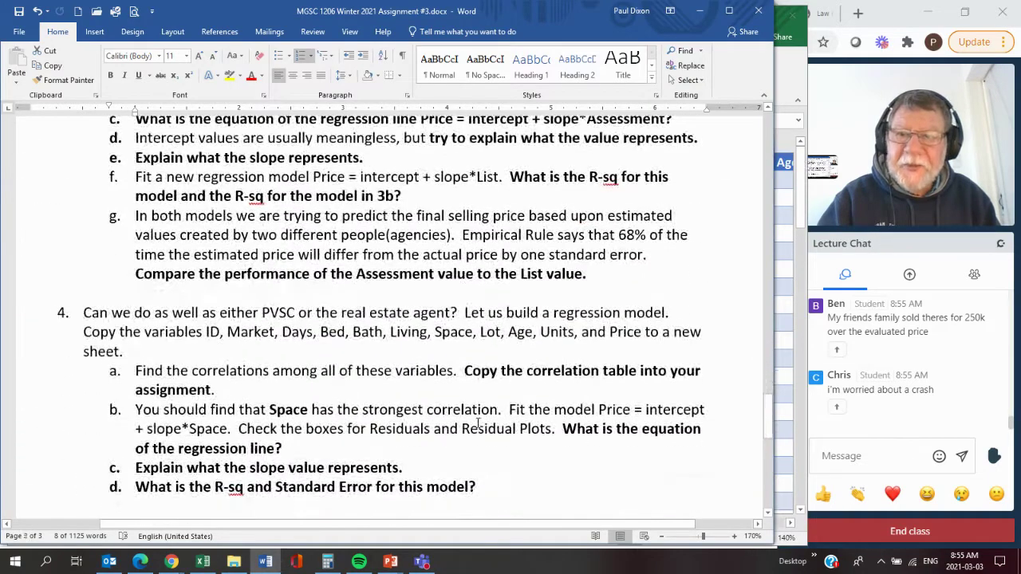
scroll(303, 364, up, 3)
scroll(303, 363, up, 5)
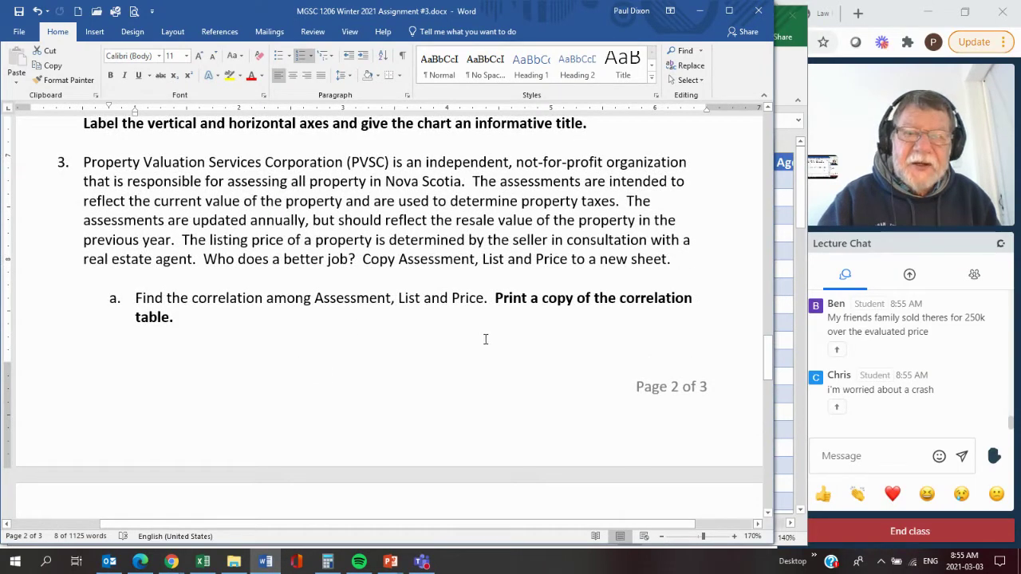
scroll(405, 370, down, 3)
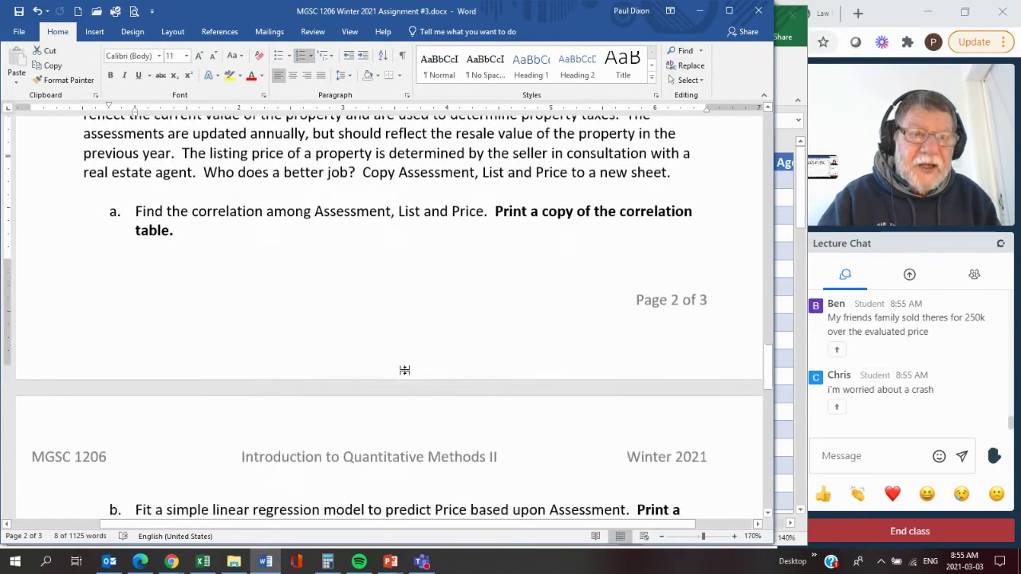
scroll(268, 491, down, 2)
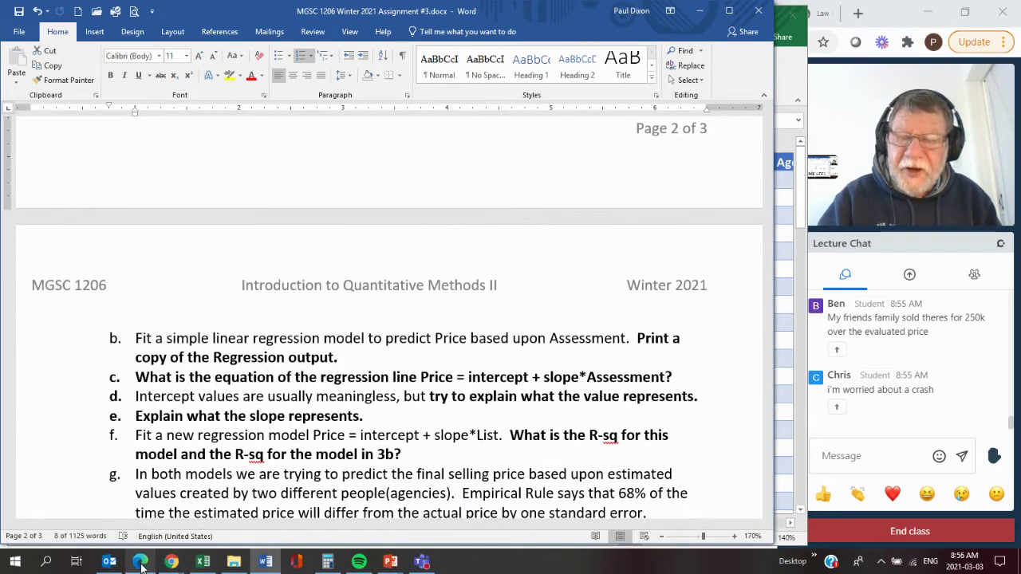
scroll(295, 468, up, 9)
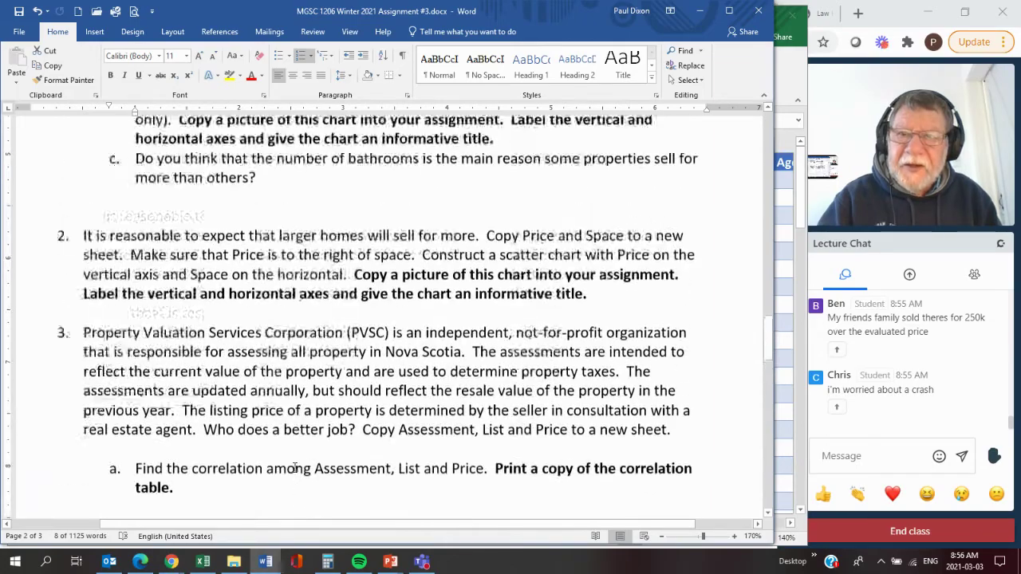
scroll(295, 468, up, 5)
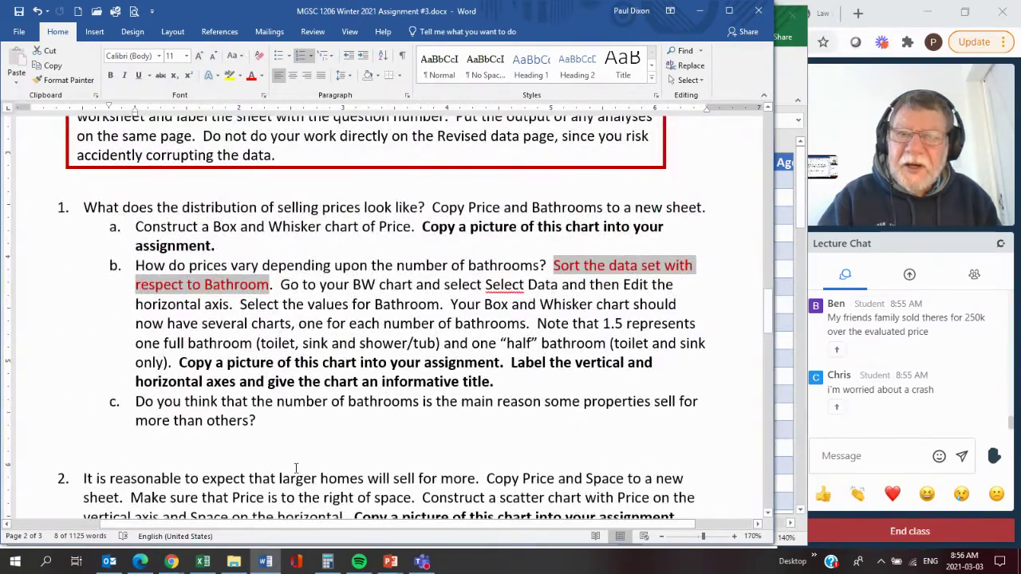
scroll(296, 468, down, 3)
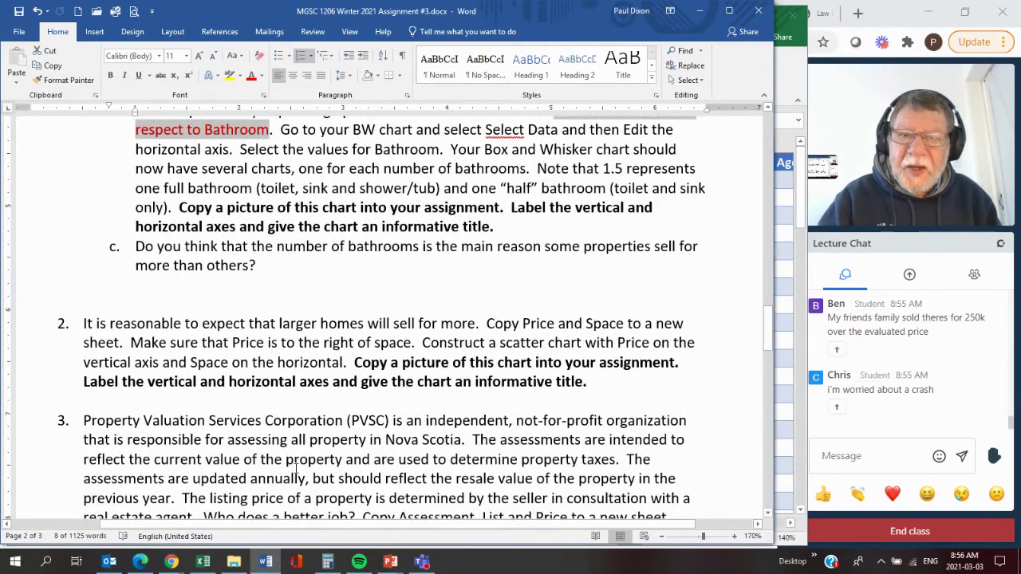
scroll(295, 471, down, 3)
scroll(295, 471, down, 6)
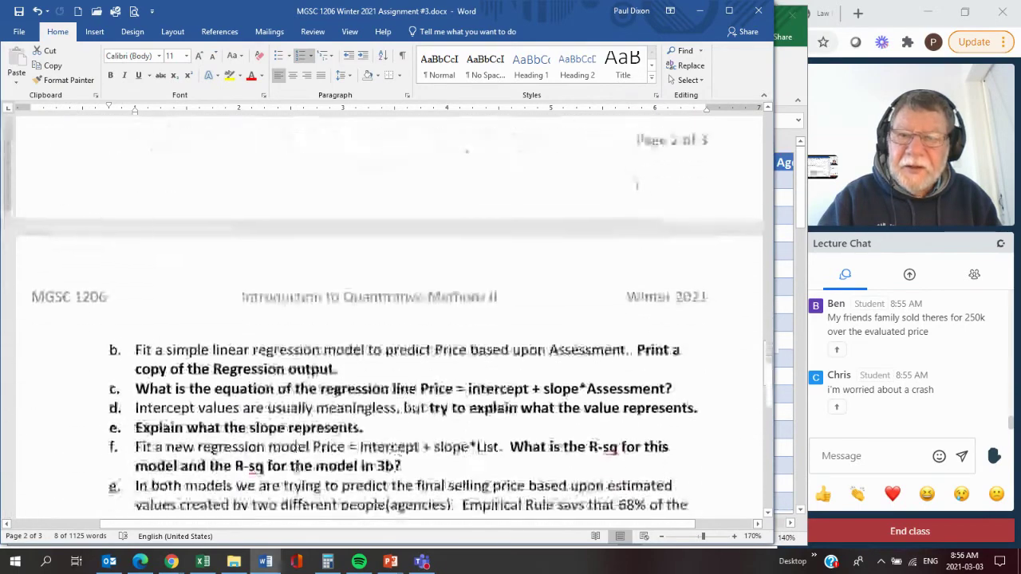
scroll(295, 469, down, 4)
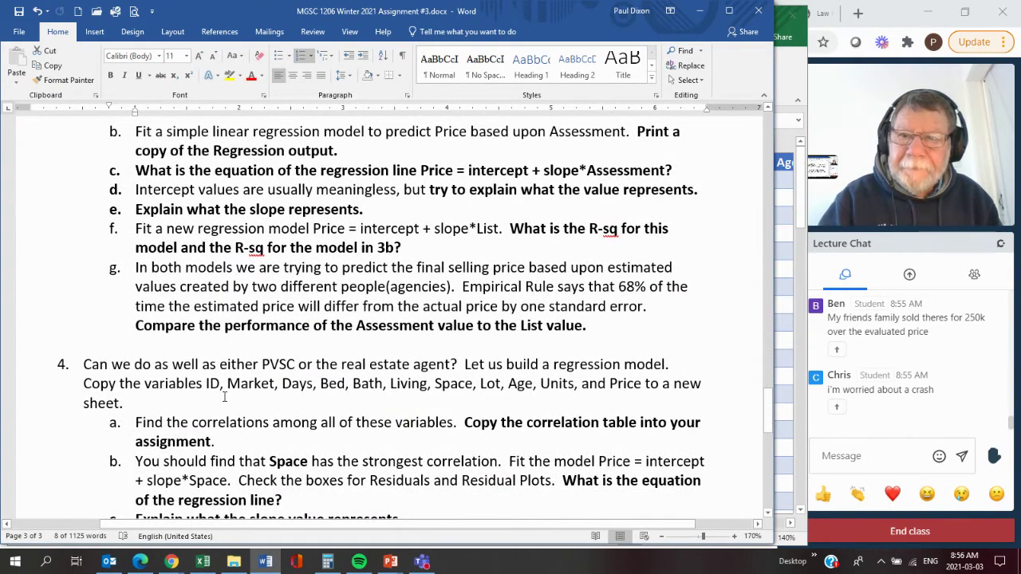
scroll(222, 402, up, 2)
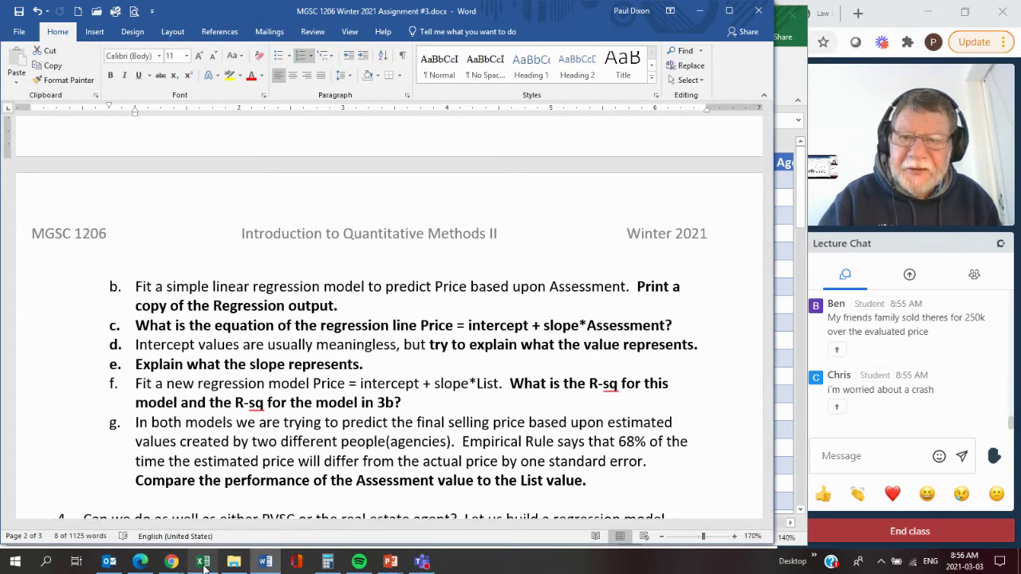
Switch to Excel and copy the List and Price columns from the revised sheet into a new worksheet at A1.
mouse_move(266, 562)
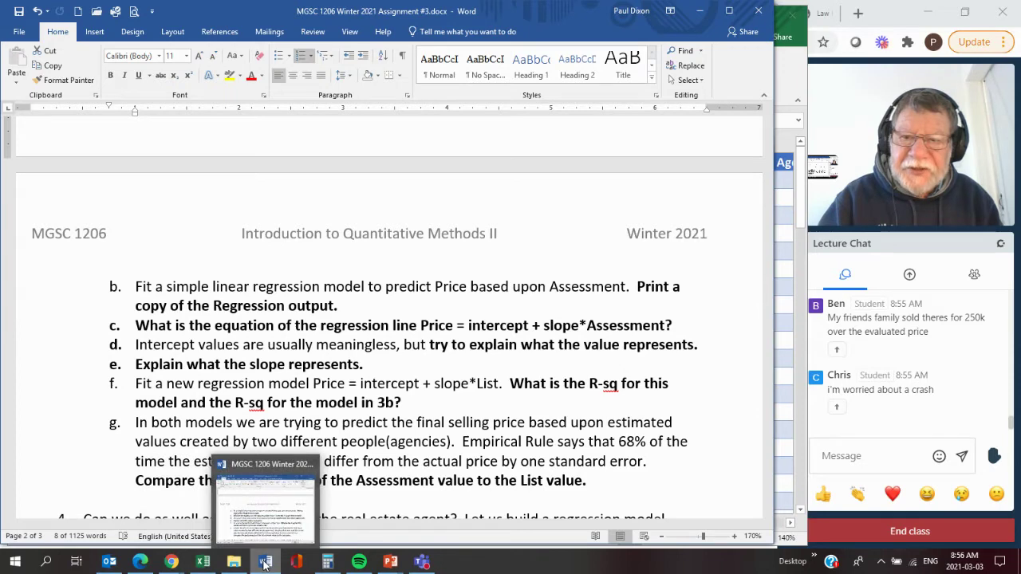
click(203, 562)
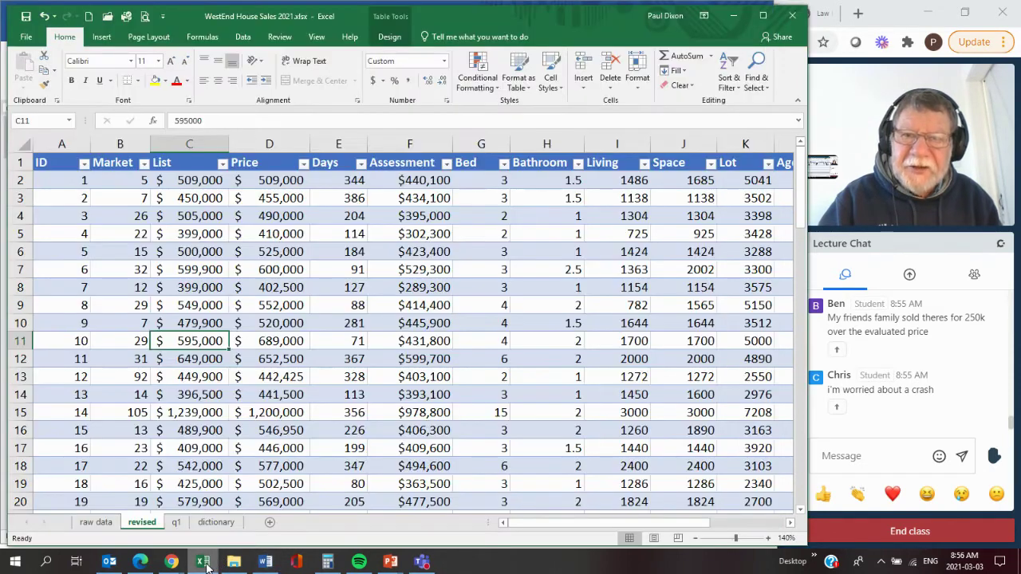
click(192, 148)
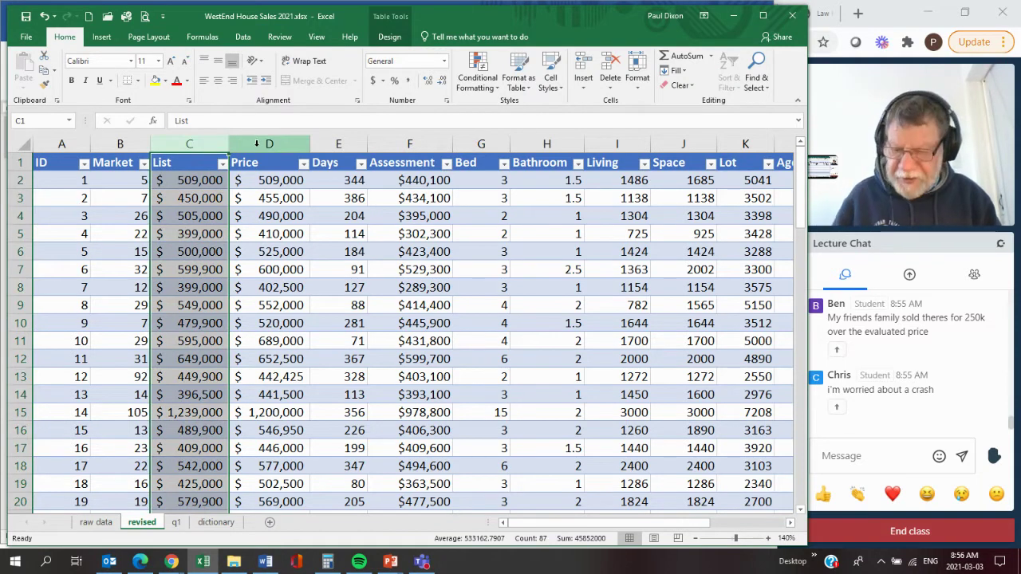
shift+click(261, 148)
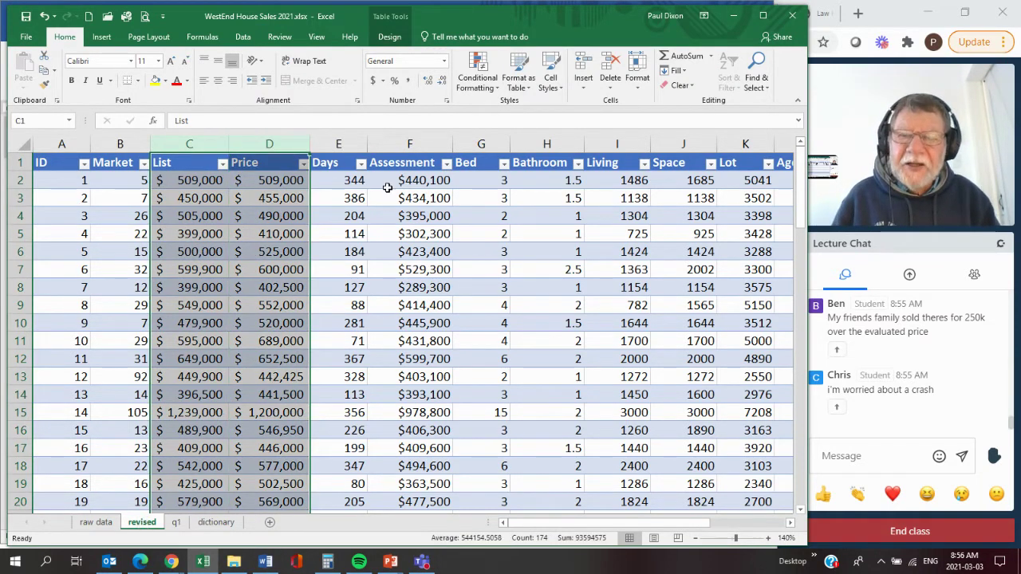
key(ctrl+c)
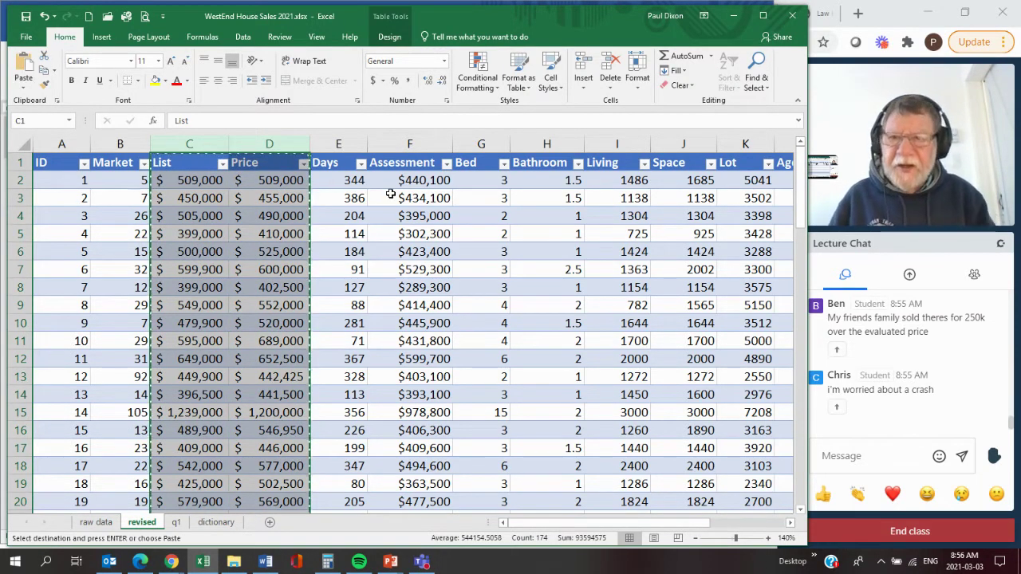
click(270, 522)
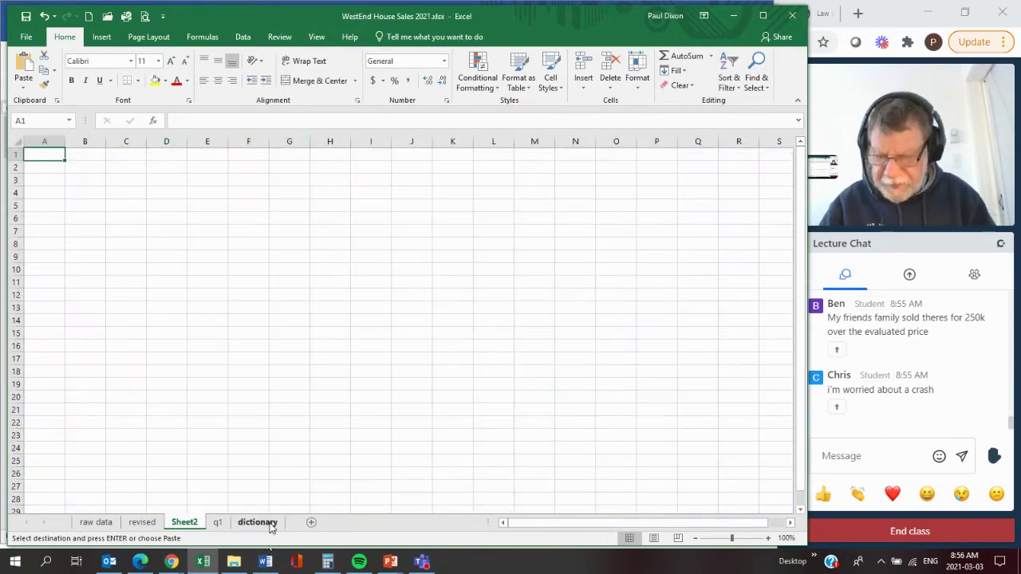
key(ctrl+v)
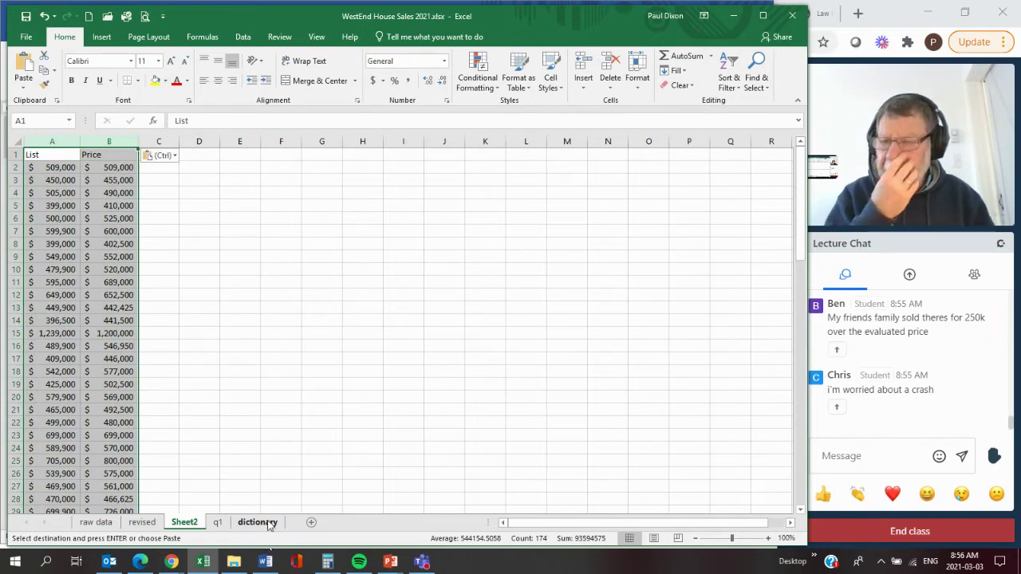
Insert the recommended scatter chart of Price against List and place it beside the data, starting at column C.
click(768, 539)
click(768, 538)
click(768, 538)
click(769, 538)
click(768, 538)
click(768, 538)
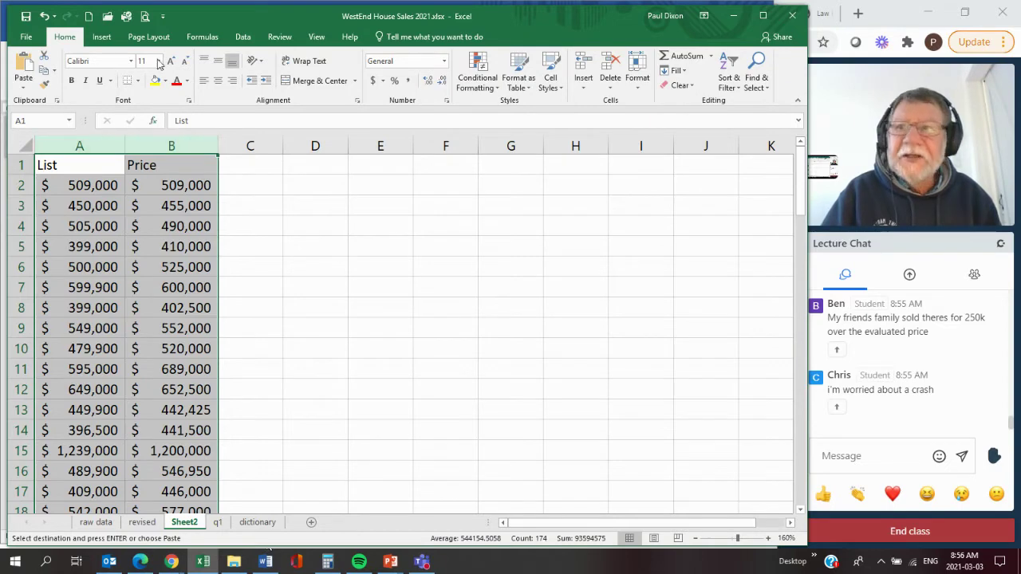
click(103, 38)
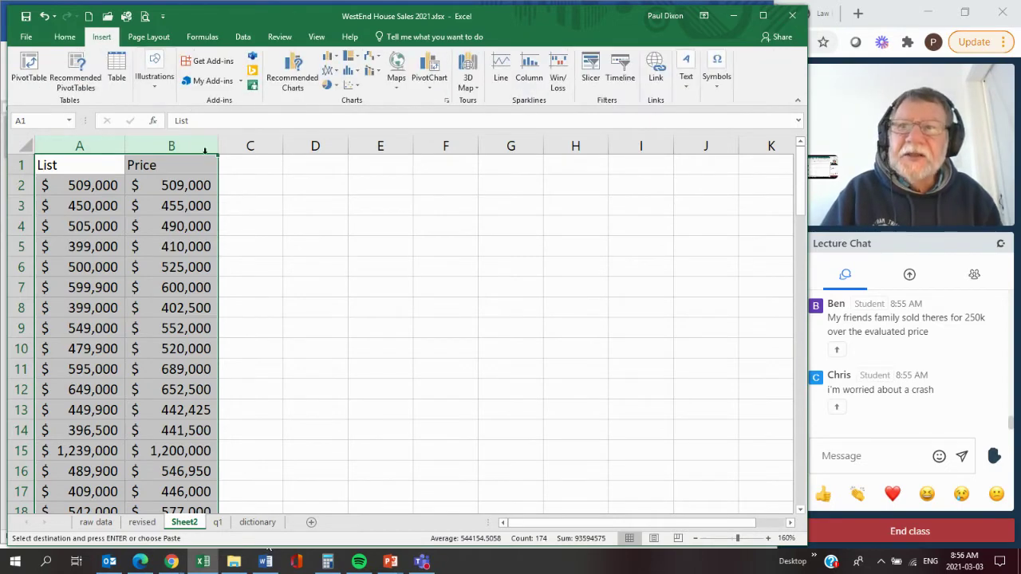
click(292, 72)
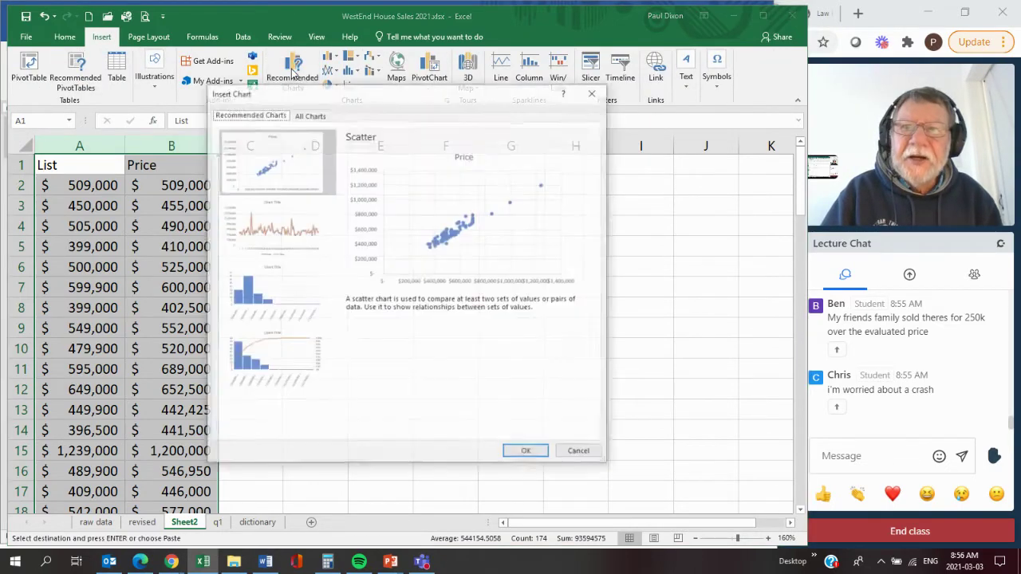
click(527, 453)
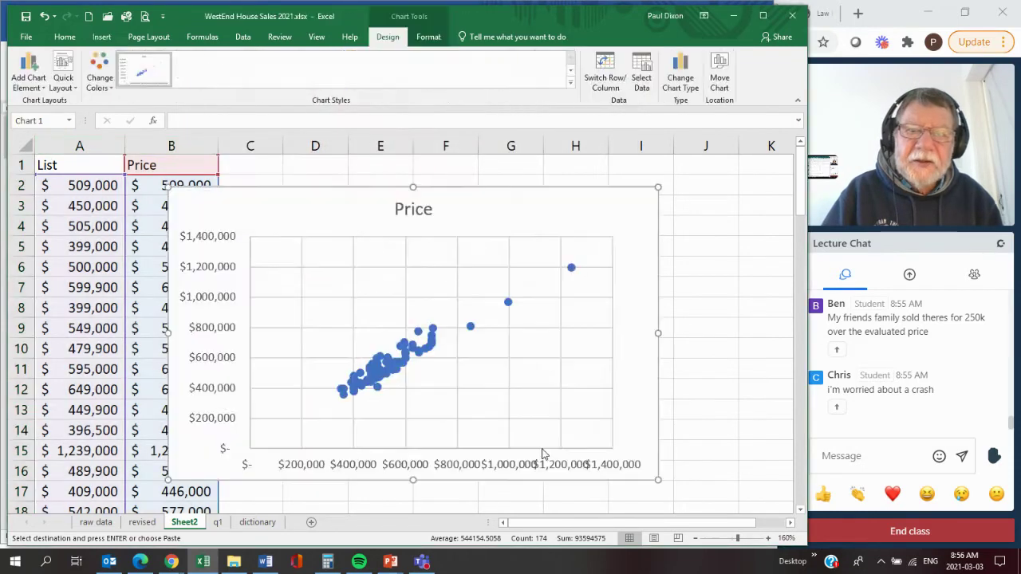
drag(573, 217, 636, 186)
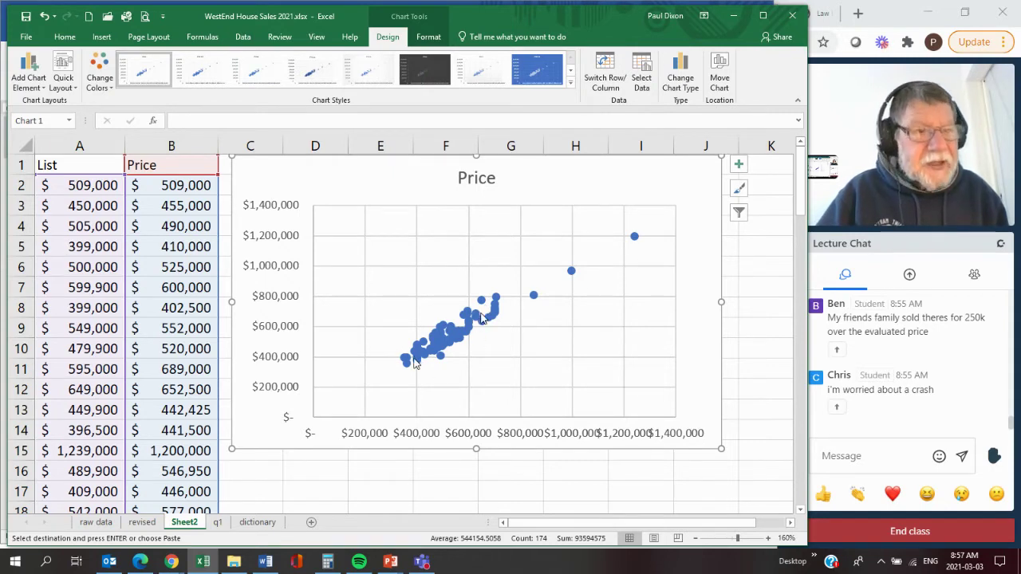
mouse_move(414, 363)
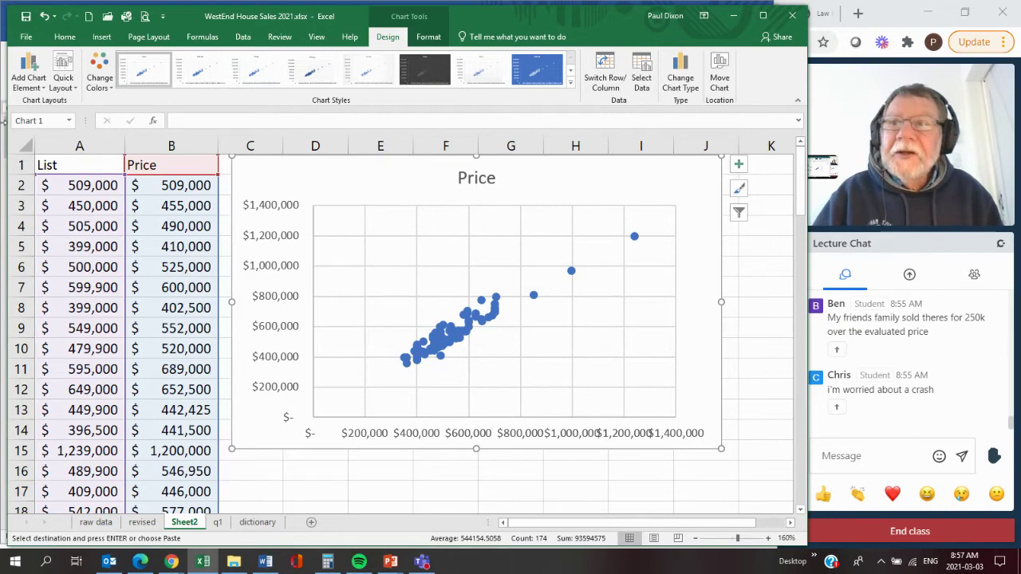
Run a Correlation analysis on A1:B87, grouped by columns with labels in the first row, and output it at D12.
click(243, 37)
click(734, 71)
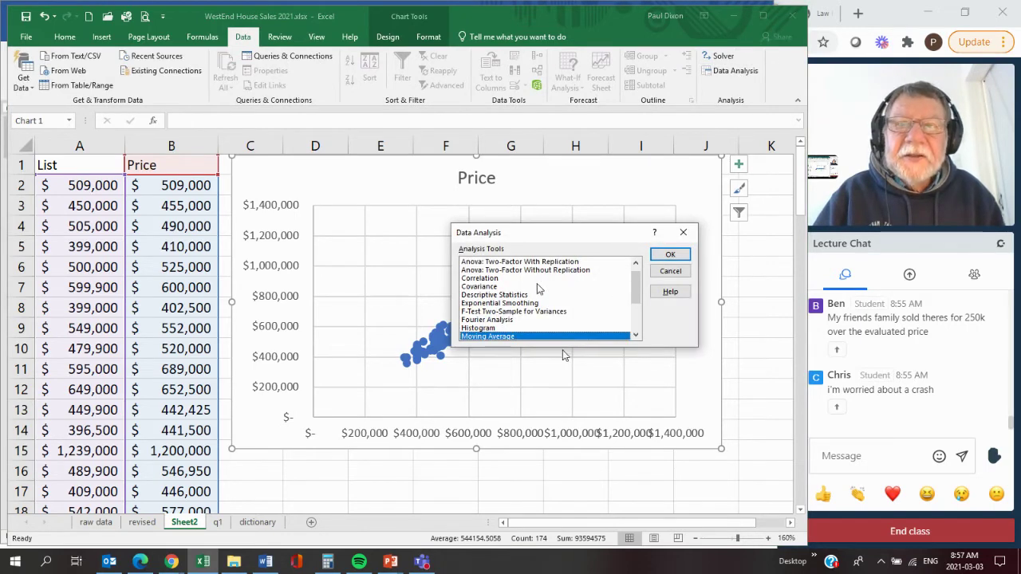
click(488, 278)
click(670, 255)
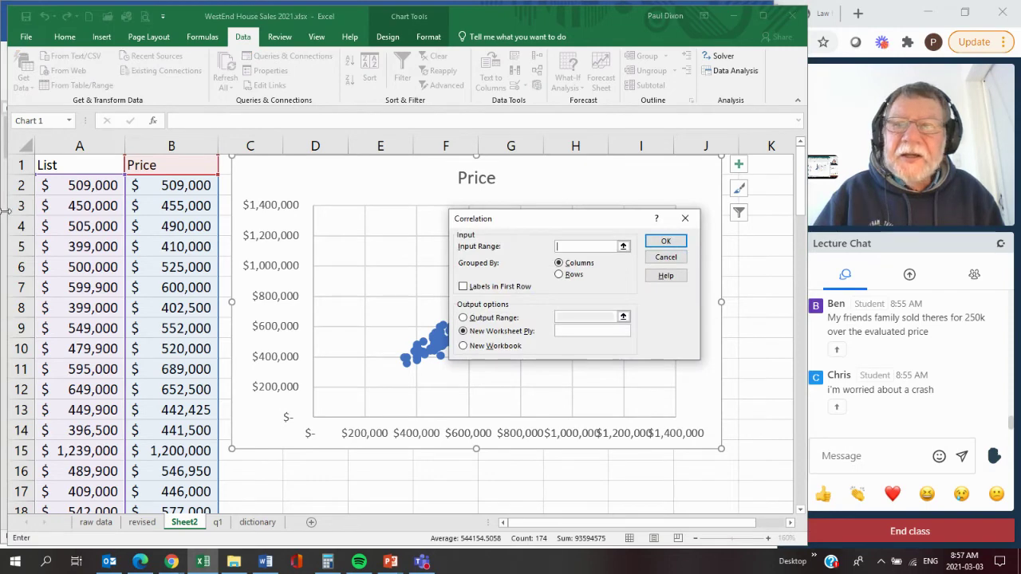
drag(49, 170, 182, 470)
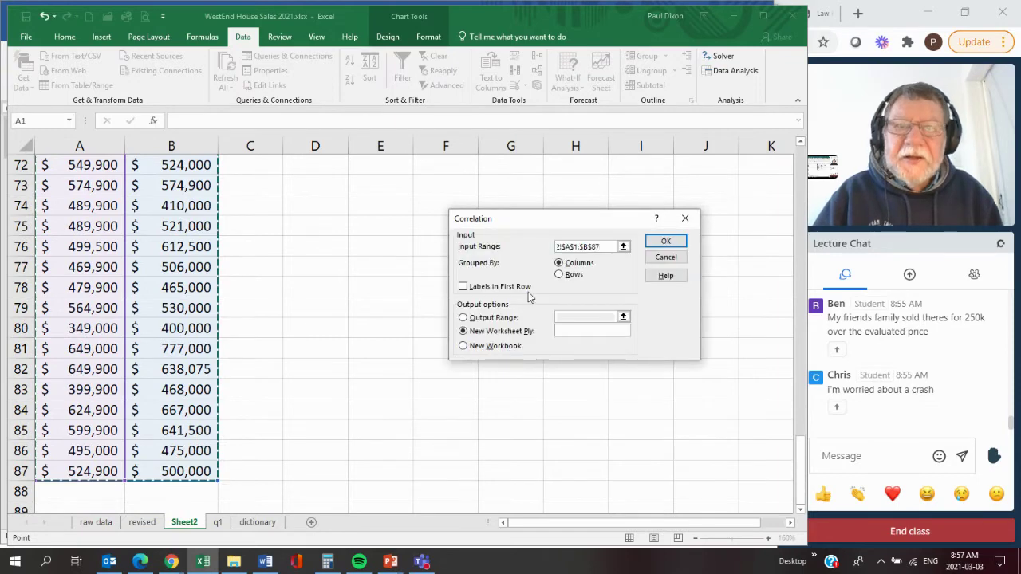
click(464, 287)
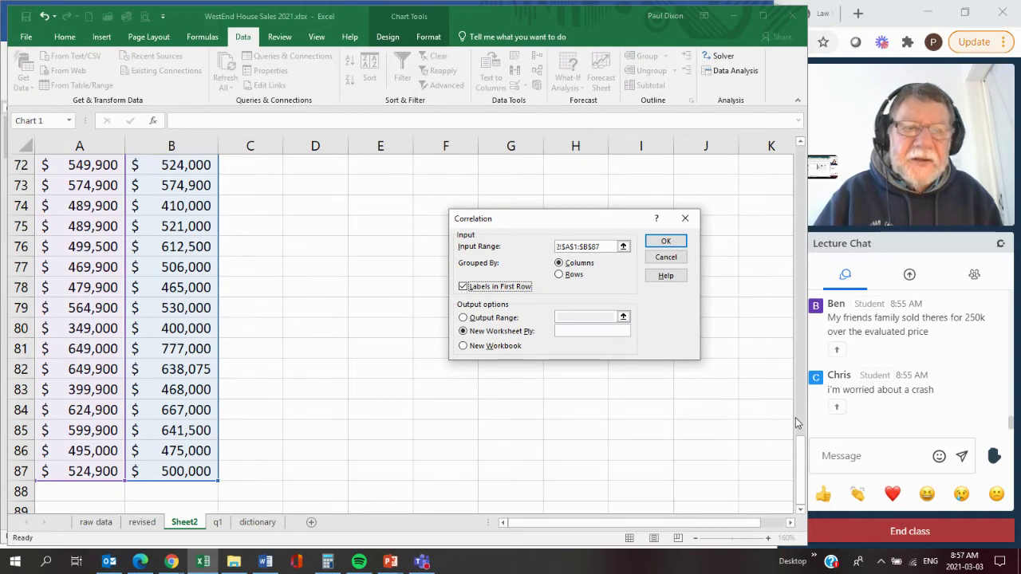
drag(613, 221, 568, 223)
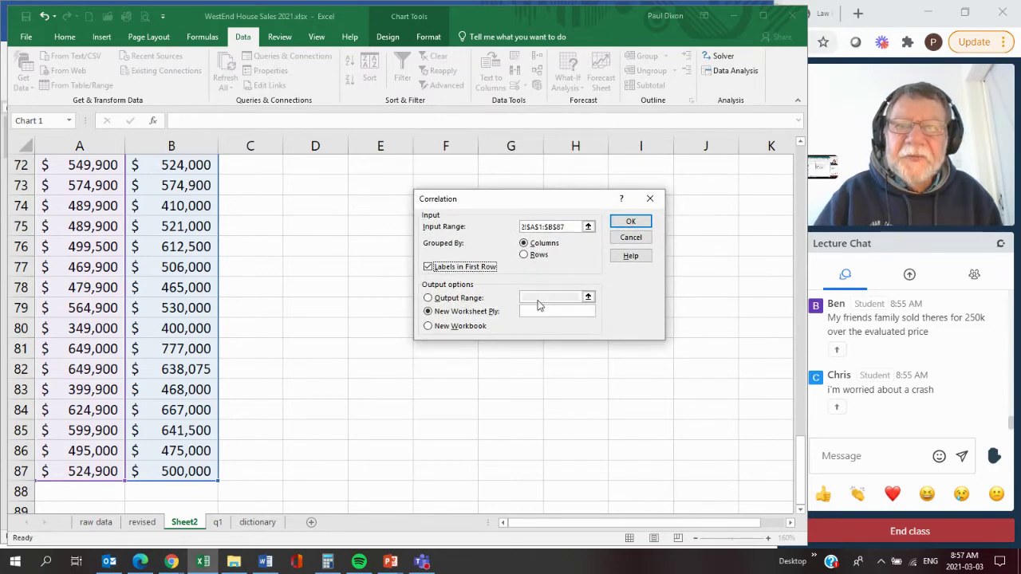
click(428, 298)
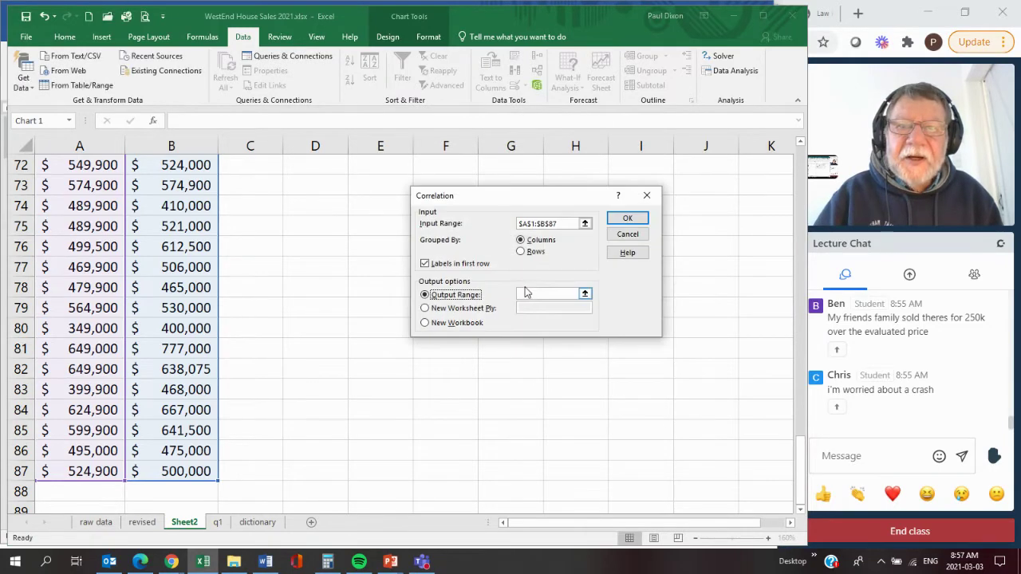
click(535, 292)
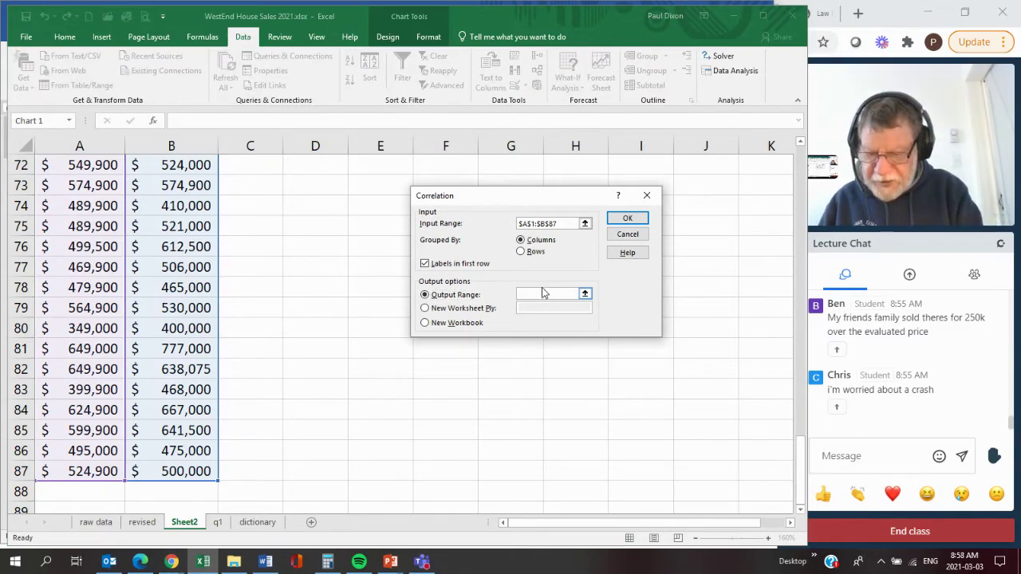
text(D12)
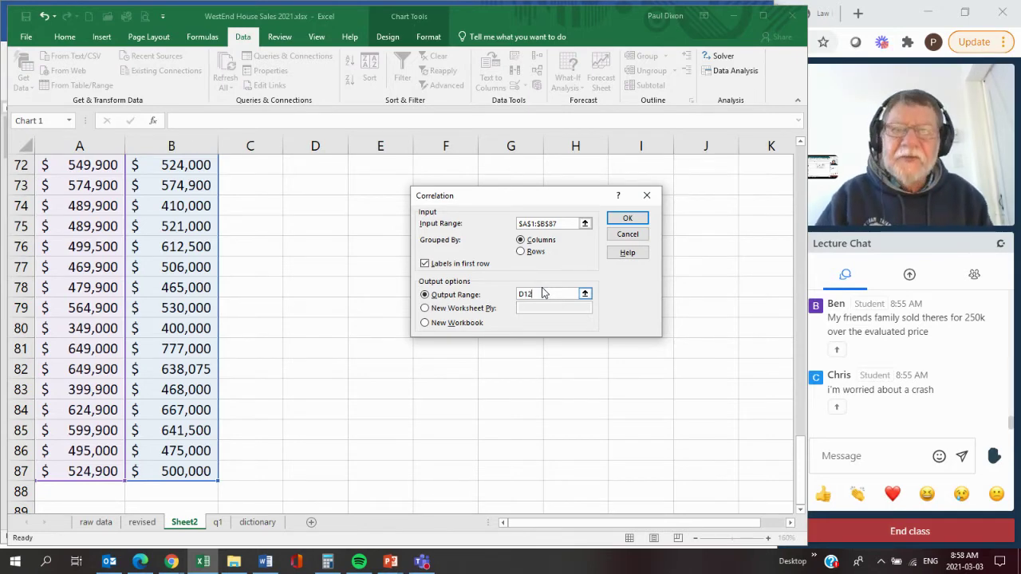
key(Return)
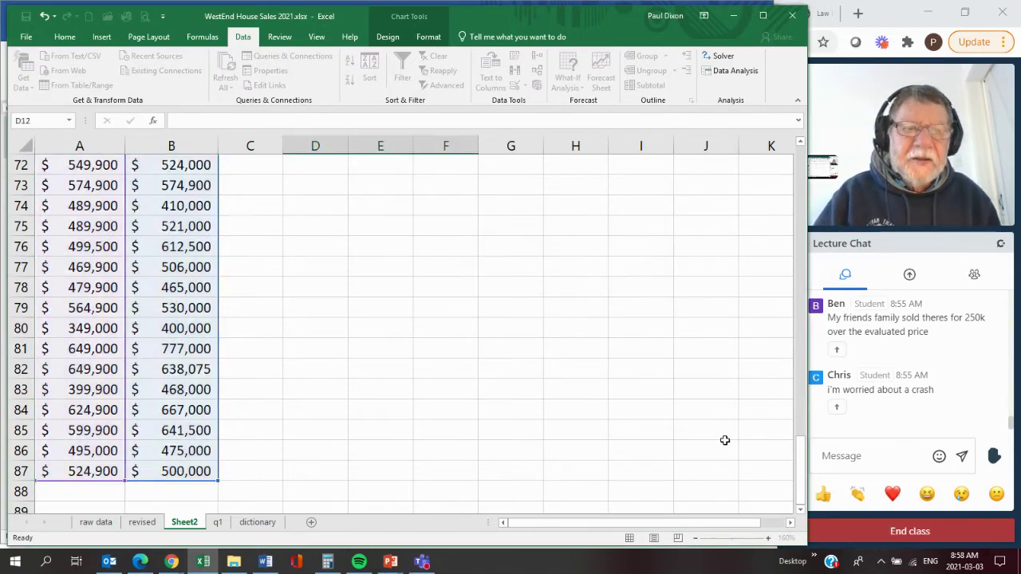
Move the scatter chart away from the correlation table at D12, so that it starts near column G.
drag(802, 465, 804, 156)
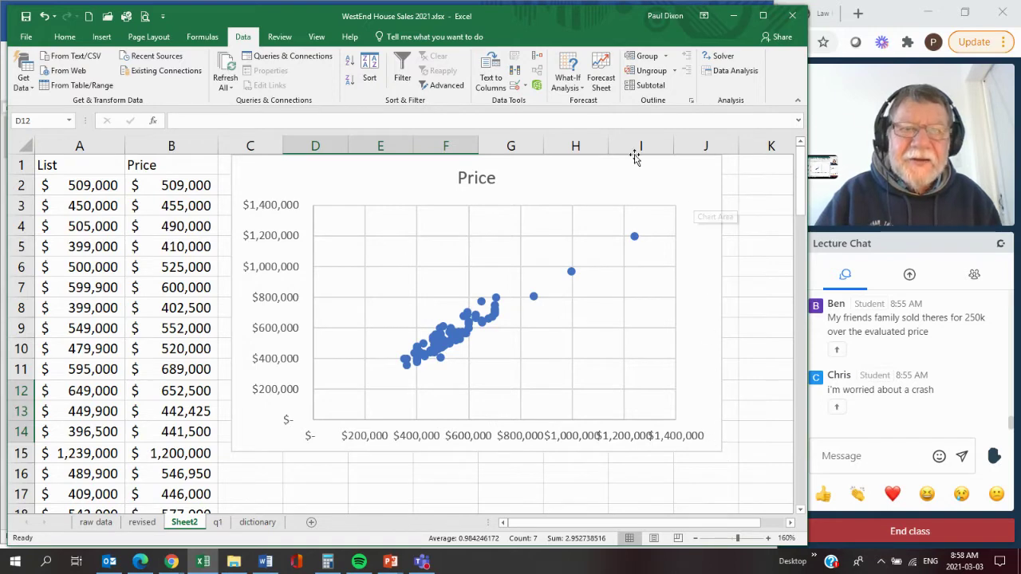
click(610, 169)
drag(610, 170, 785, 150)
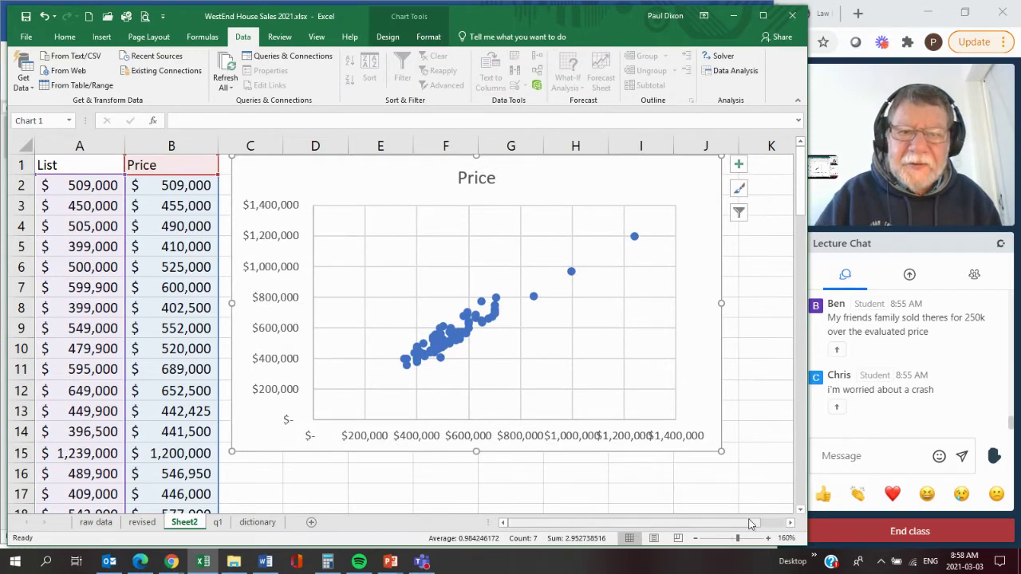
click(790, 523)
click(790, 523)
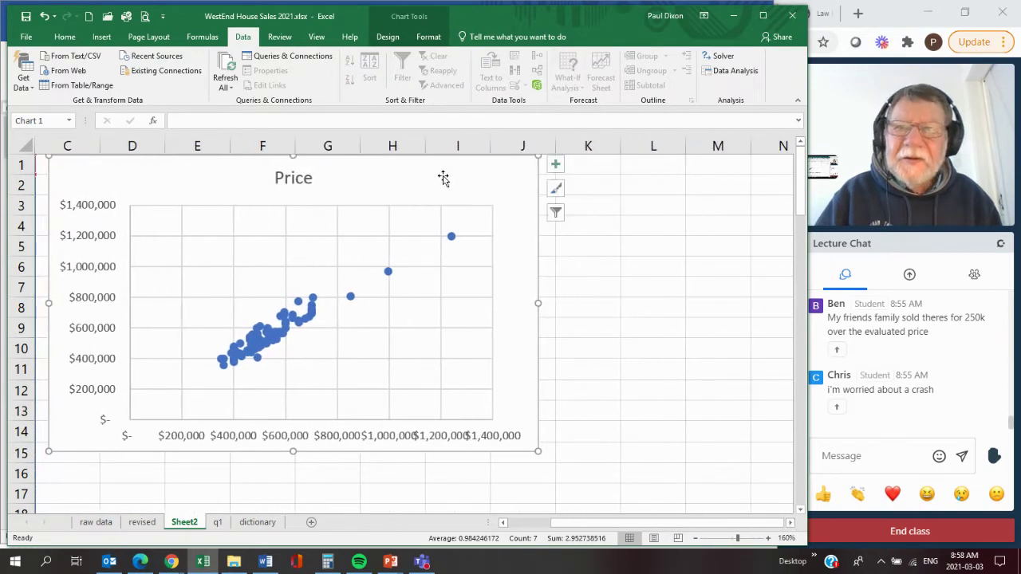
drag(444, 175, 640, 145)
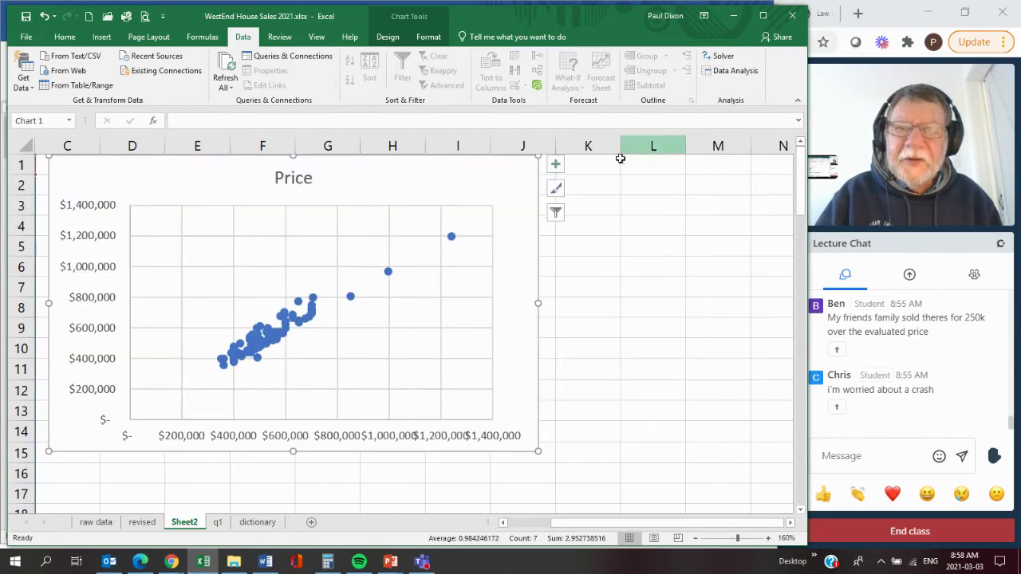
drag(378, 186, 627, 192)
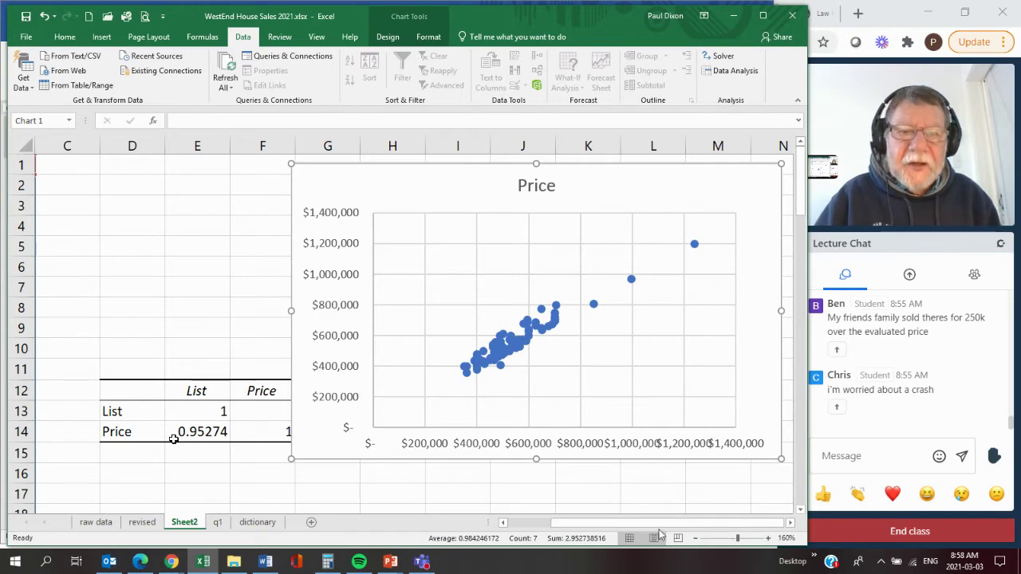
Set up a Regression analysis with Y range B1:B87, X range A1:A87 and labels included.
drag(662, 528, 630, 527)
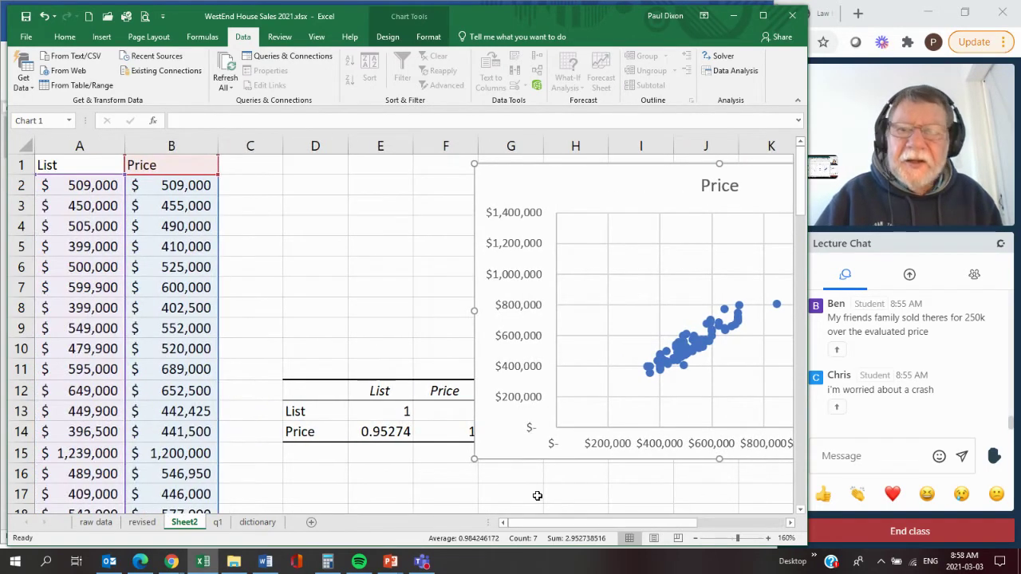
click(730, 71)
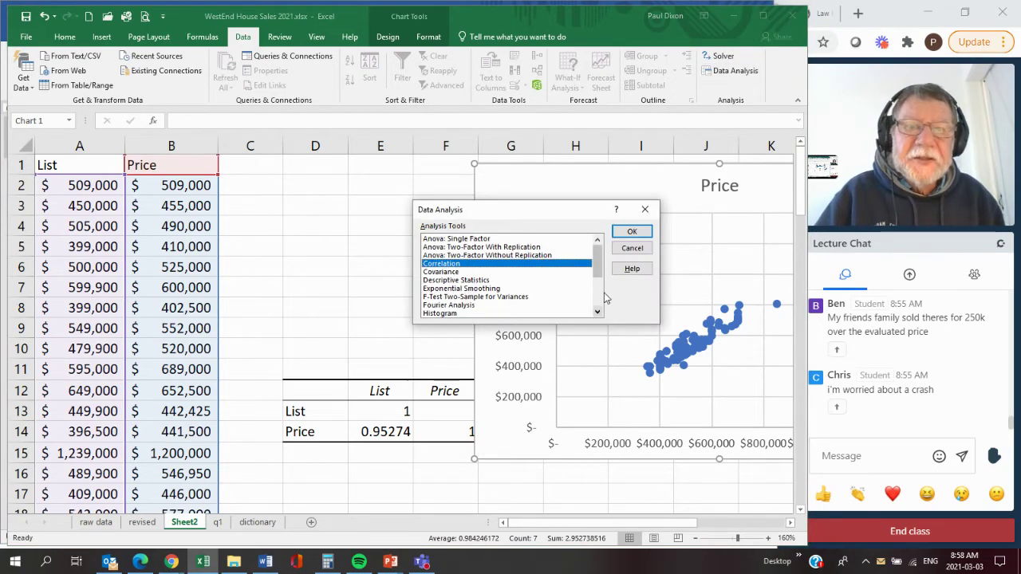
scroll(600, 299, down, 3)
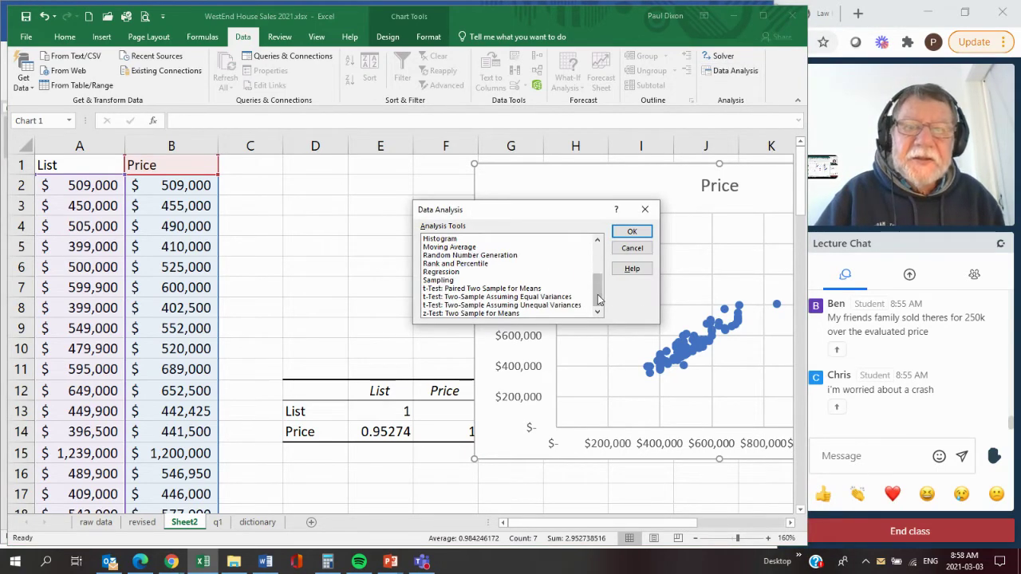
click(451, 272)
click(631, 233)
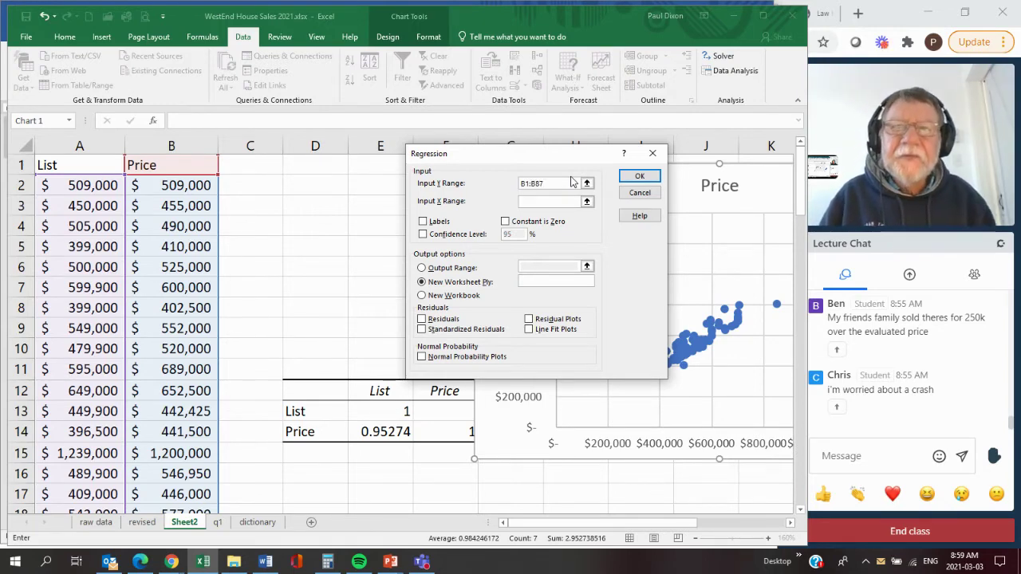
click(541, 205)
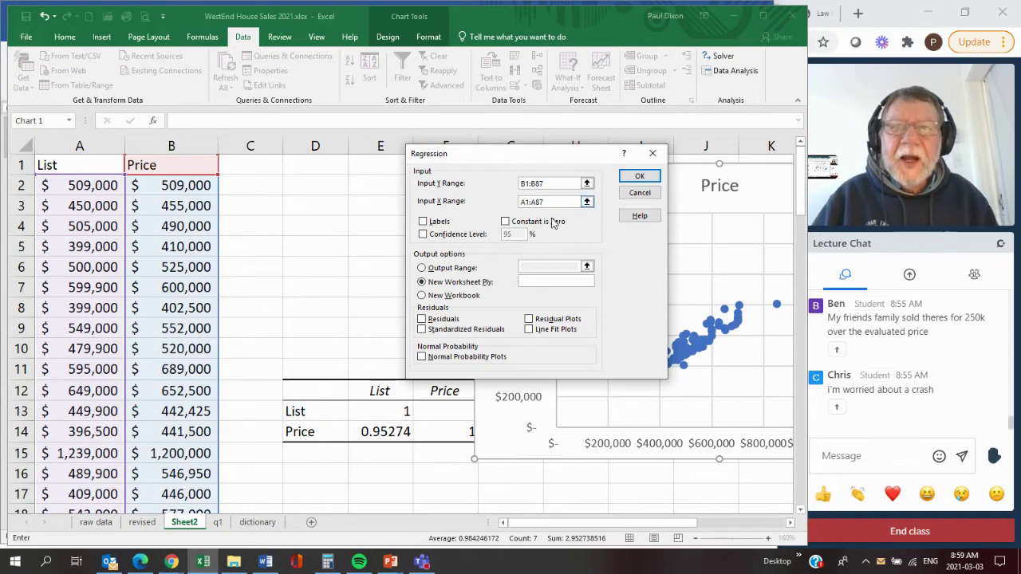
click(424, 221)
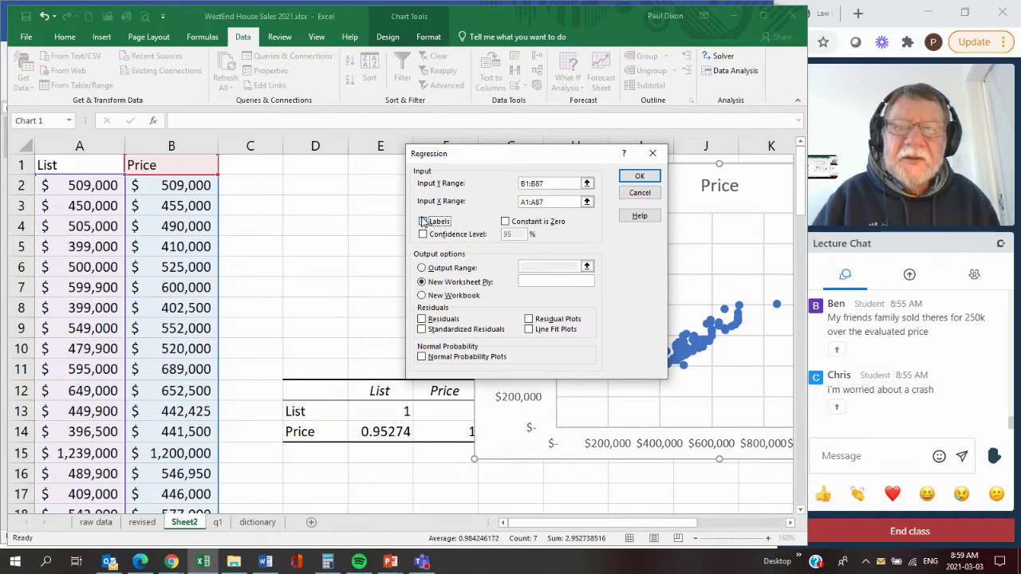
Output the regression at D16 of the current sheet with residuals and residual plots, and run it.
click(421, 268)
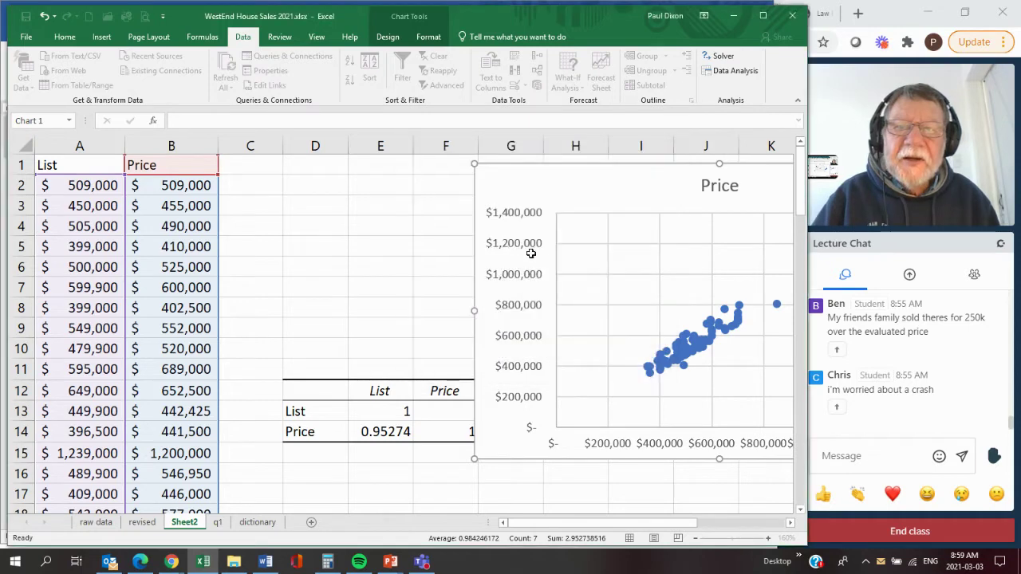
click(536, 261)
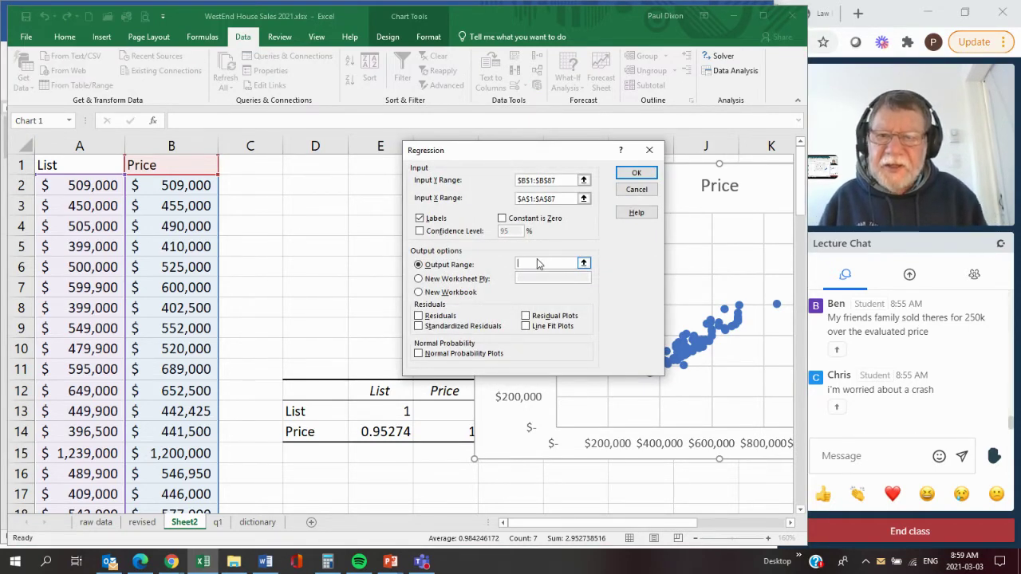
click(315, 473)
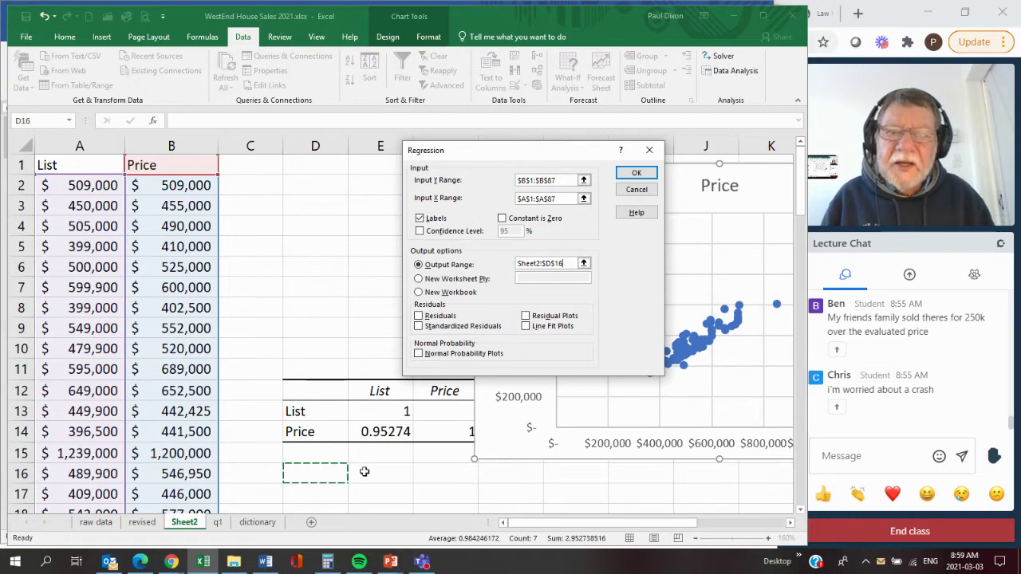
click(420, 316)
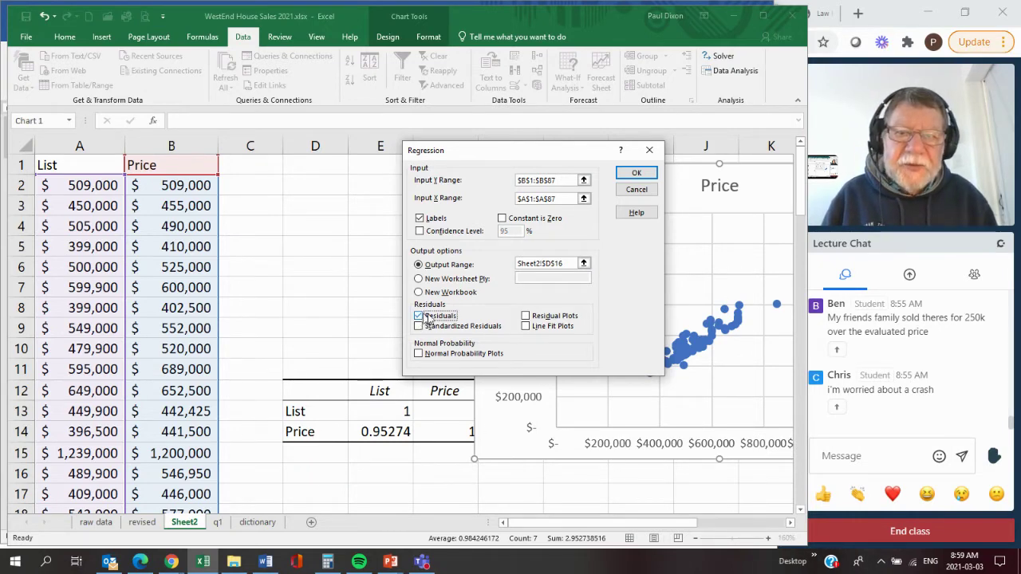
click(531, 317)
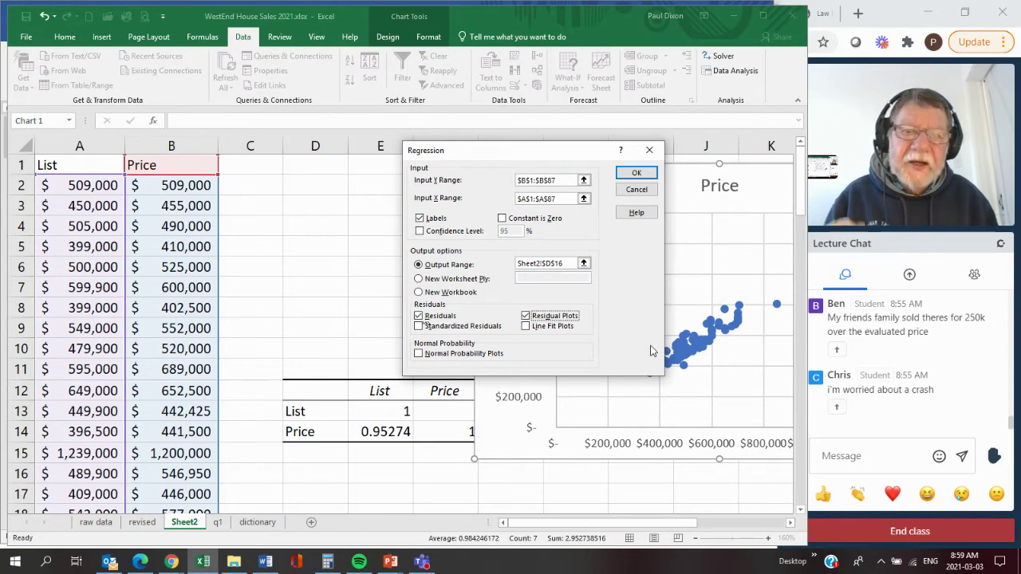
click(637, 174)
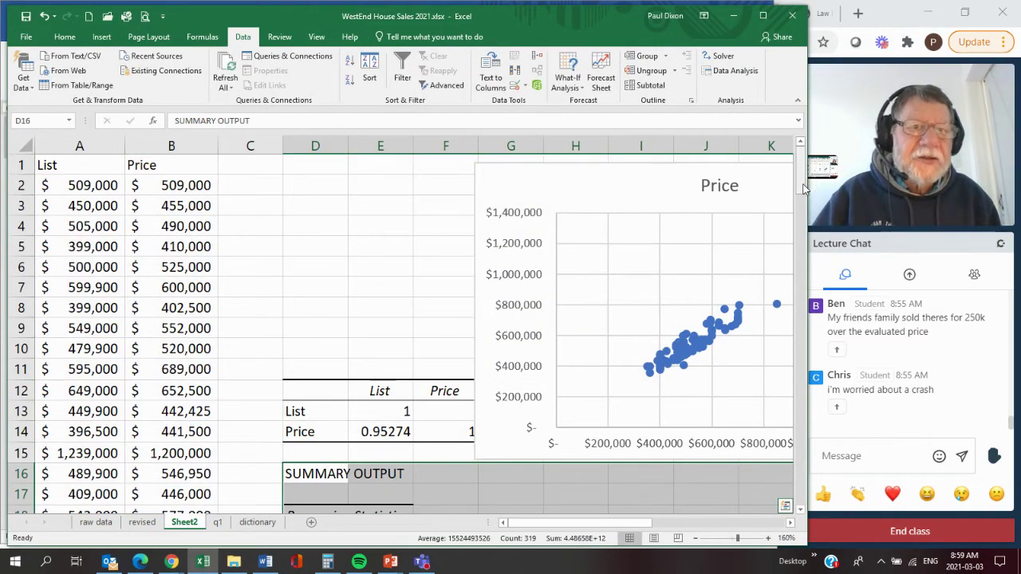
Add a blank worksheet after Sheet2 and return to the regression output on Sheet2.
drag(804, 189, 803, 232)
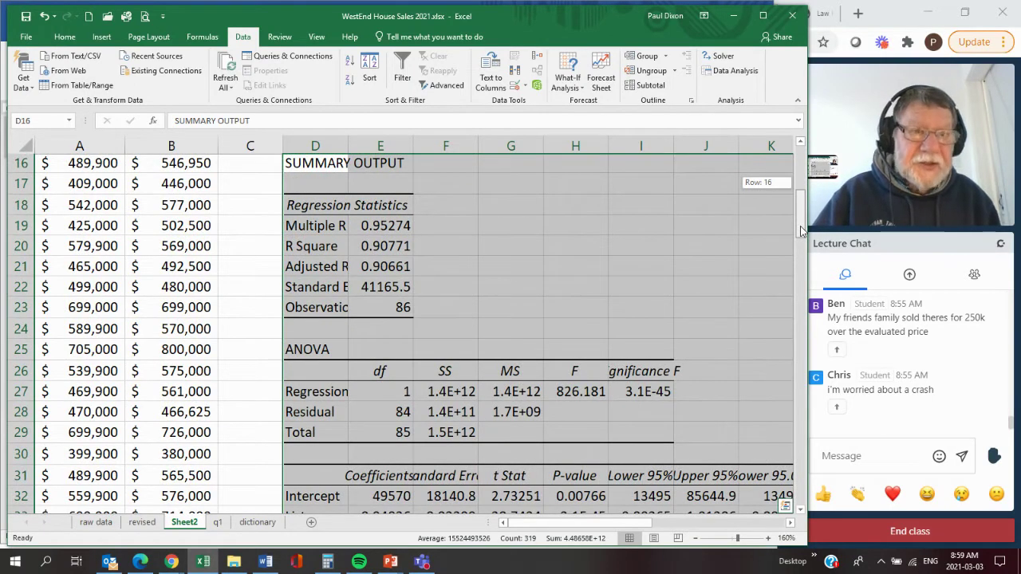
drag(802, 231, 802, 231)
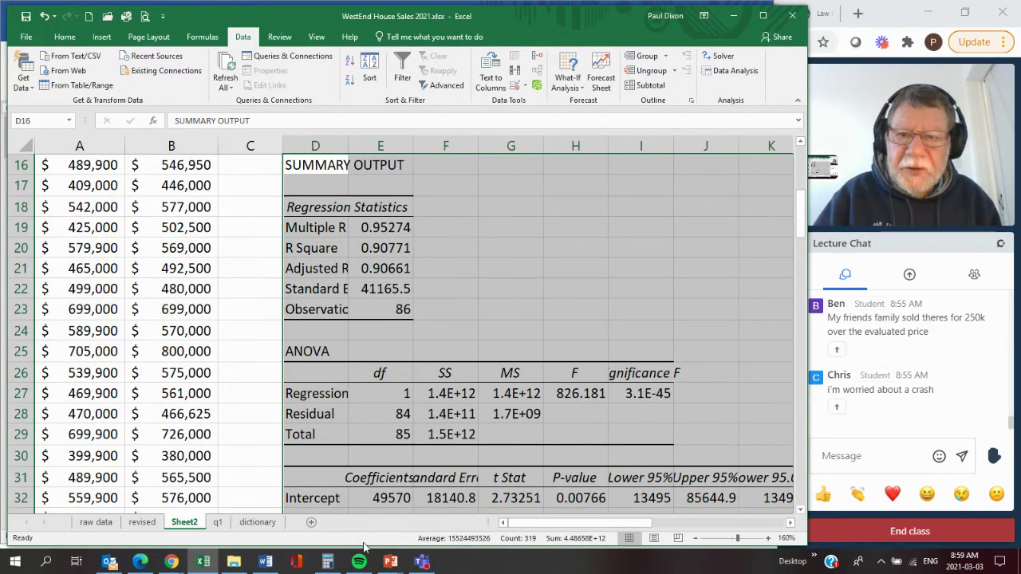
click(311, 525)
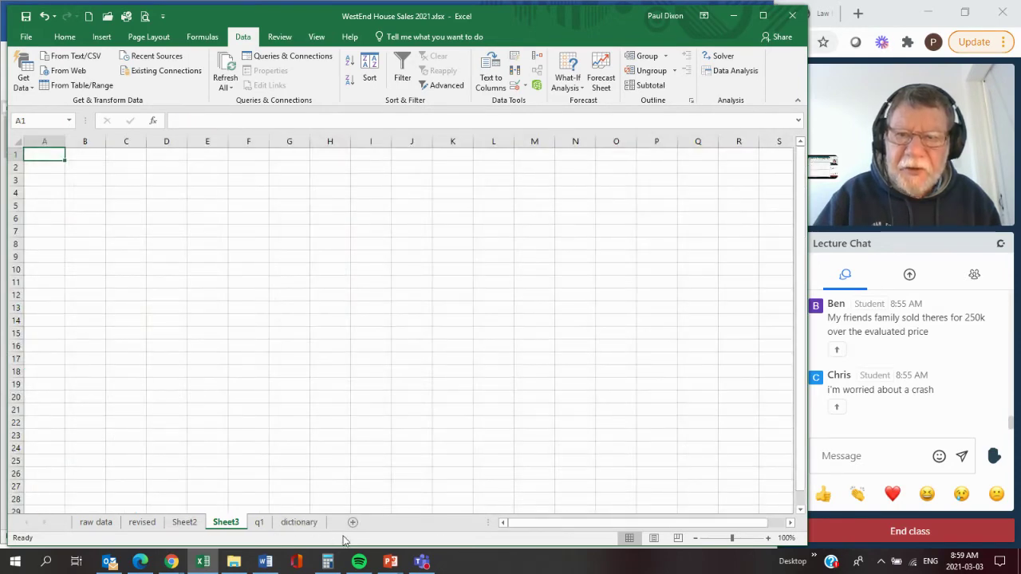
click(183, 524)
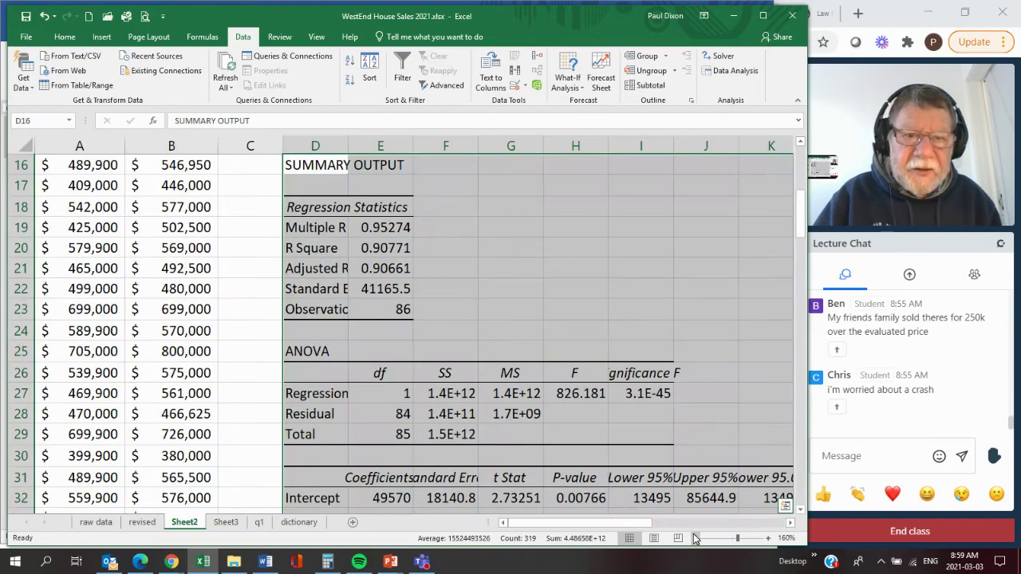
Deselect the regression output and capture a screen snip of it from SUMMARY OUTPUT through the coefficients table, D16:L33.
click(695, 538)
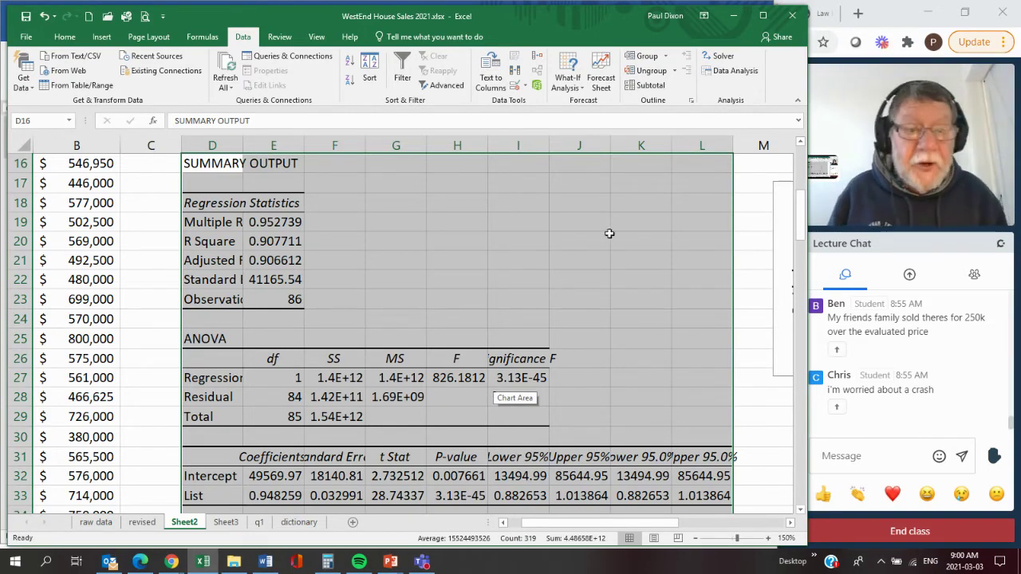
scroll(604, 449, down, 5)
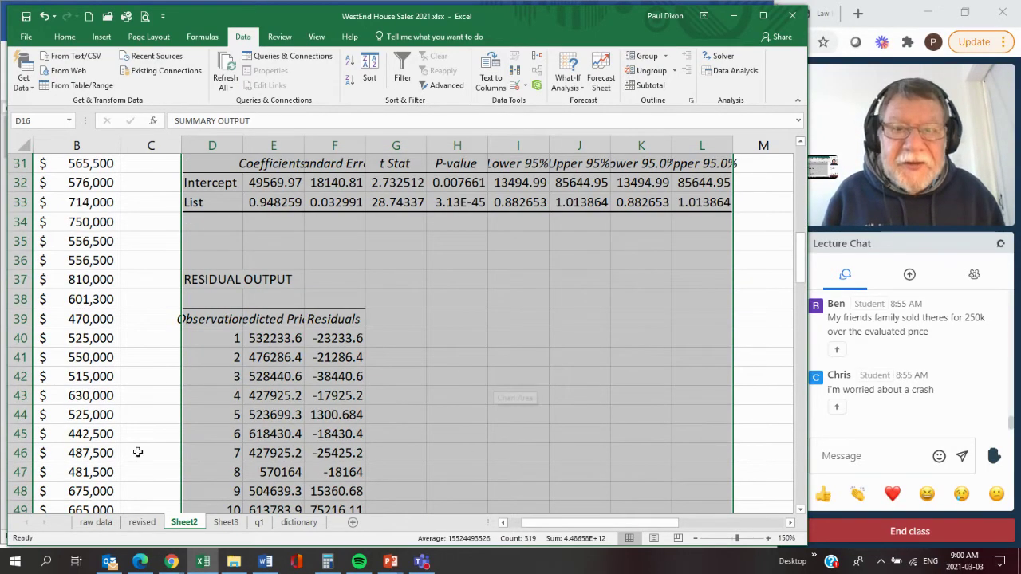
scroll(633, 423, up, 5)
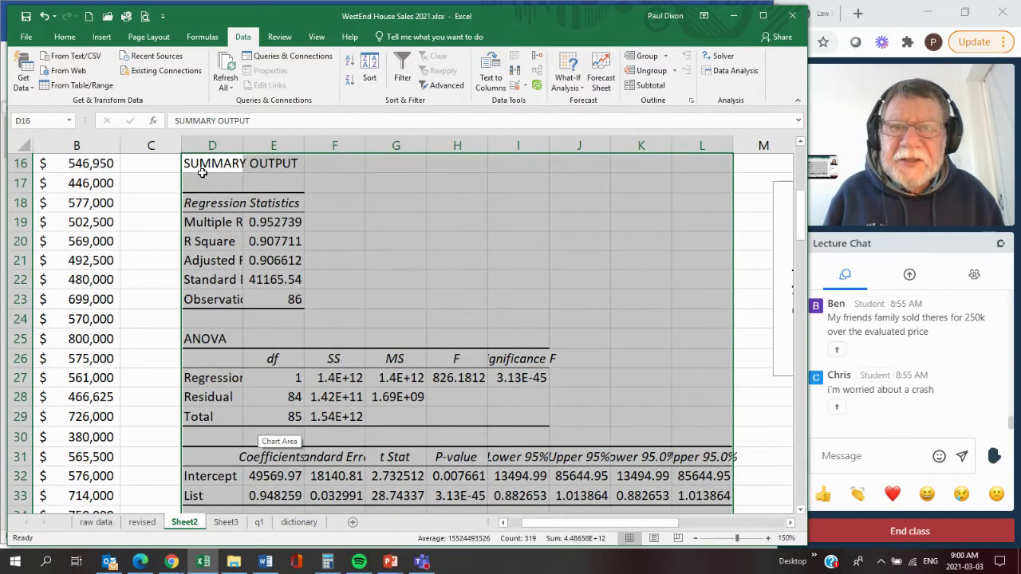
click(202, 173)
click(650, 233)
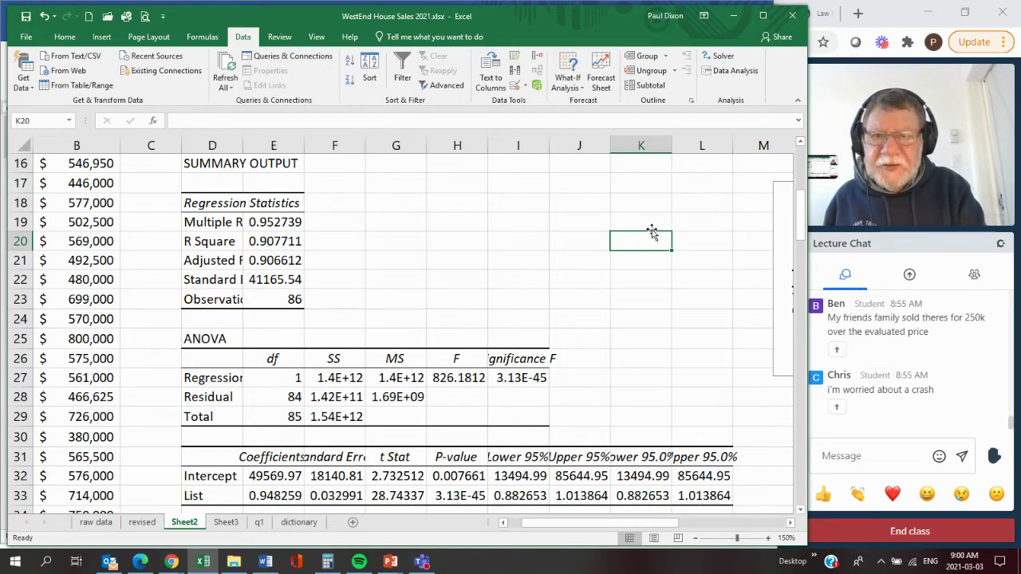
key(super+shift+s)
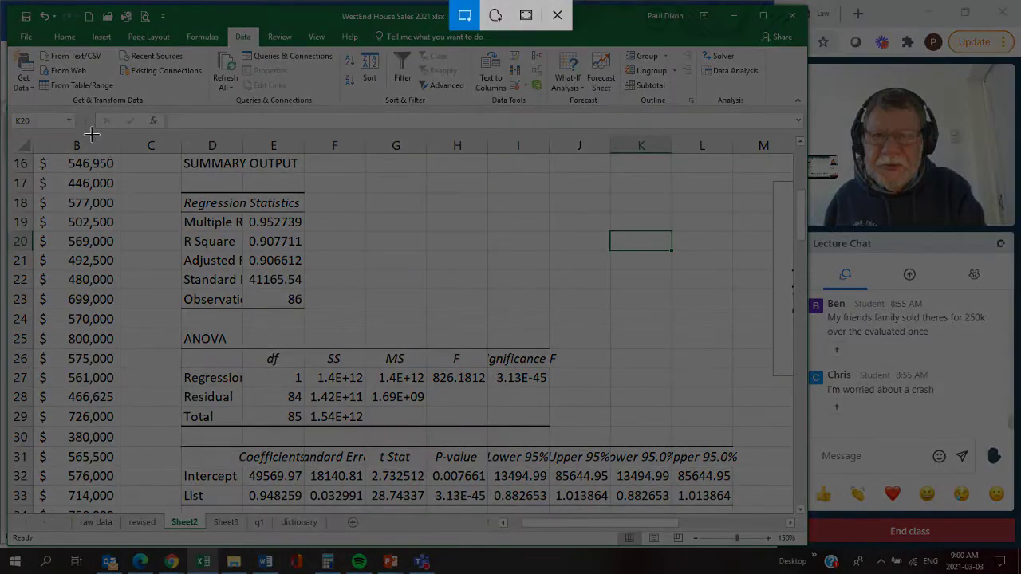
drag(182, 153, 733, 503)
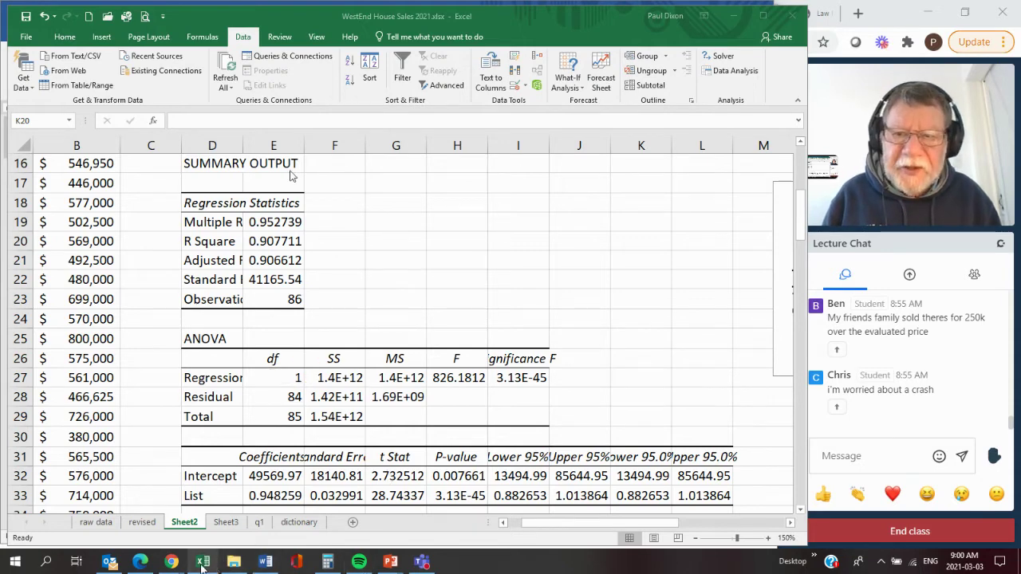
Switch to Word and paste the regression snip on an unnumbered line below question 3b, followed by a new line.
mouse_move(265, 565)
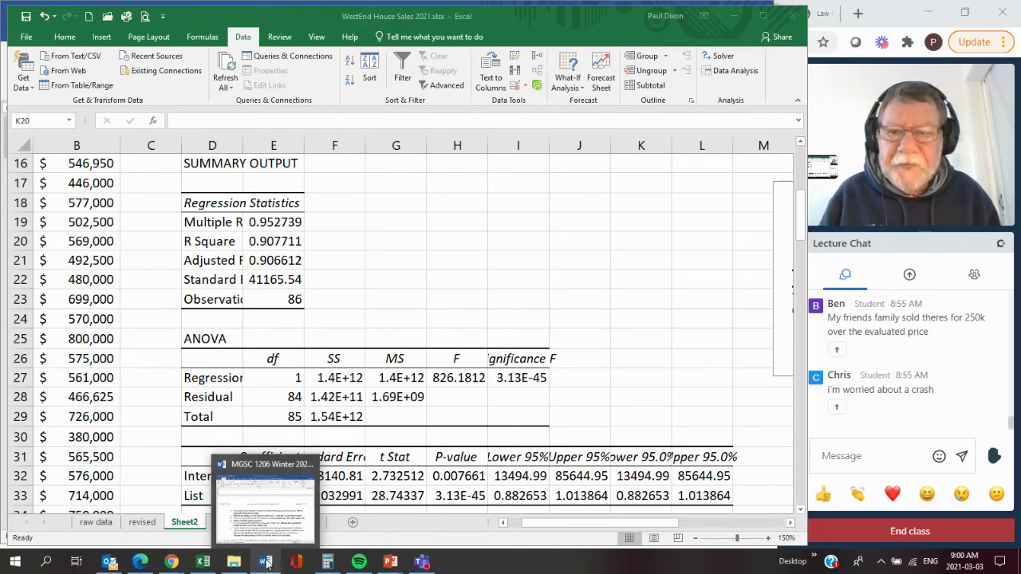
click(269, 565)
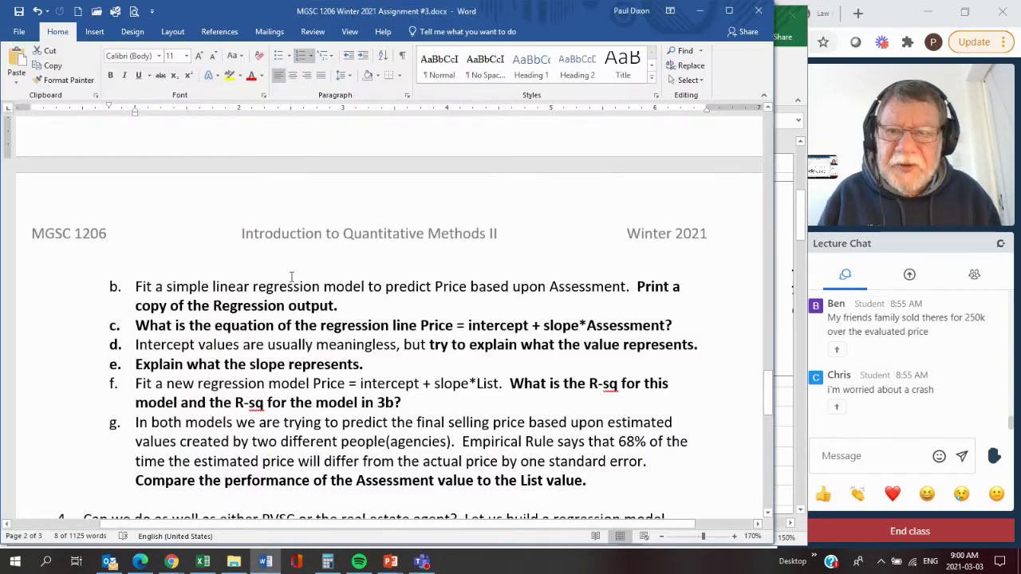
click(392, 300)
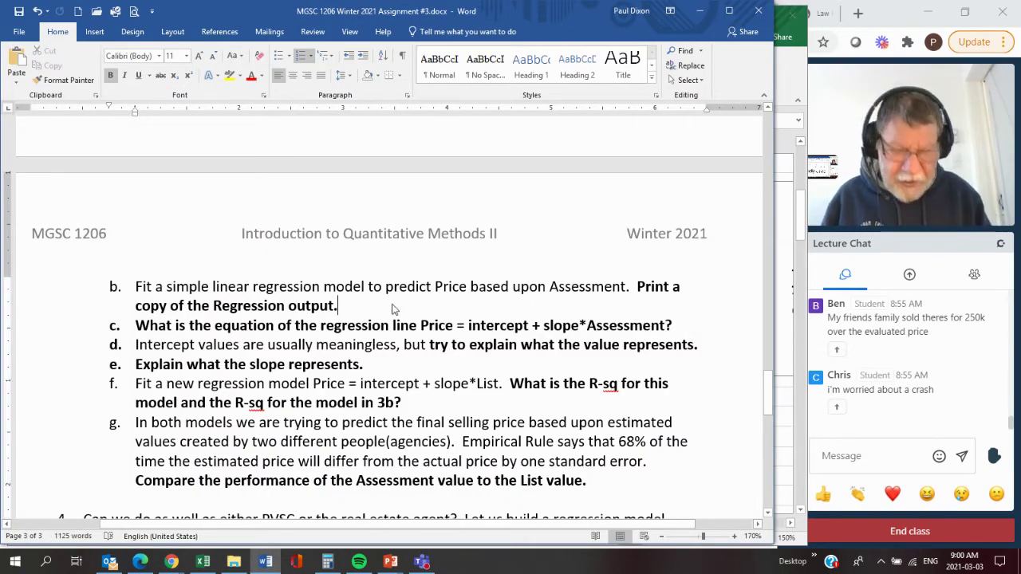
key(Return)
key(ctrl+z)
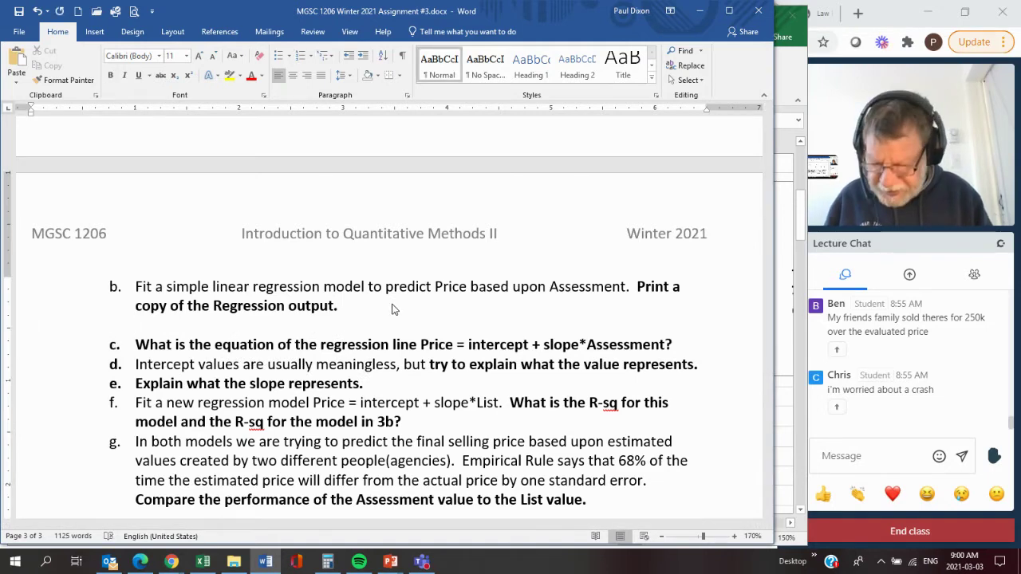
key(ctrl+v)
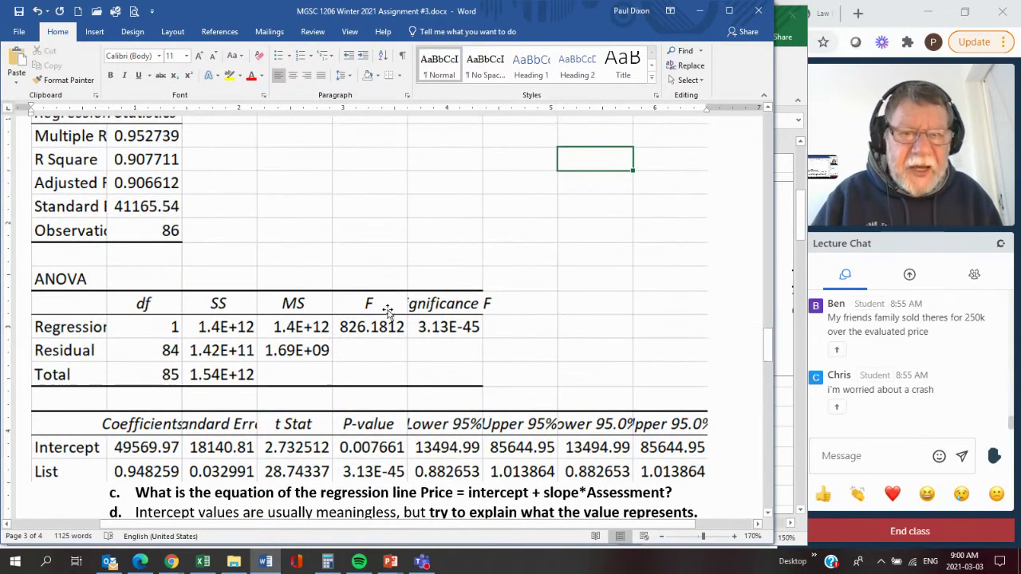
key(Return)
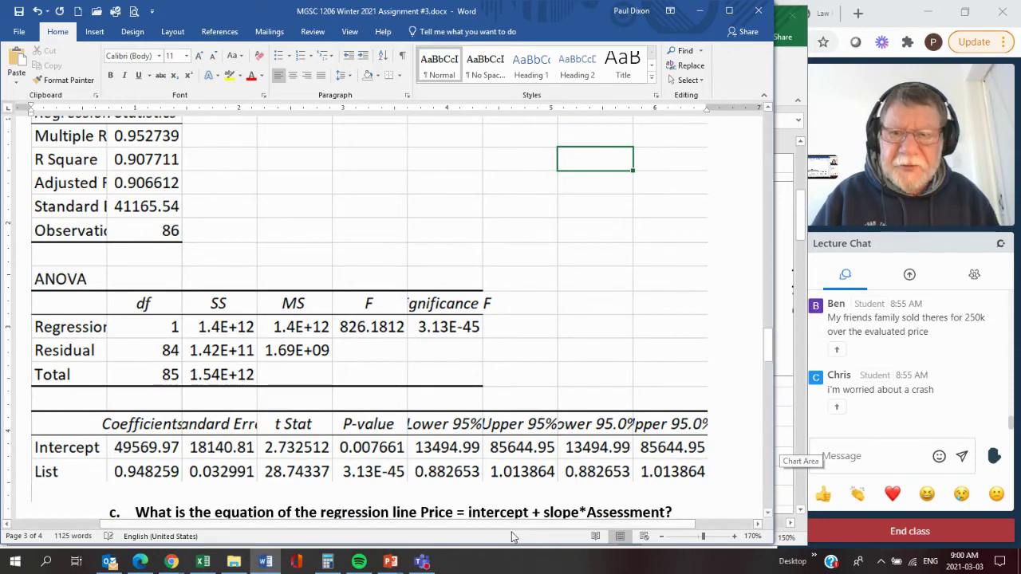
Review the pasted regression output alongside questions 3b to 3g, and switch back to Excel.
scroll(461, 492, down, 1)
scroll(461, 492, down, 3)
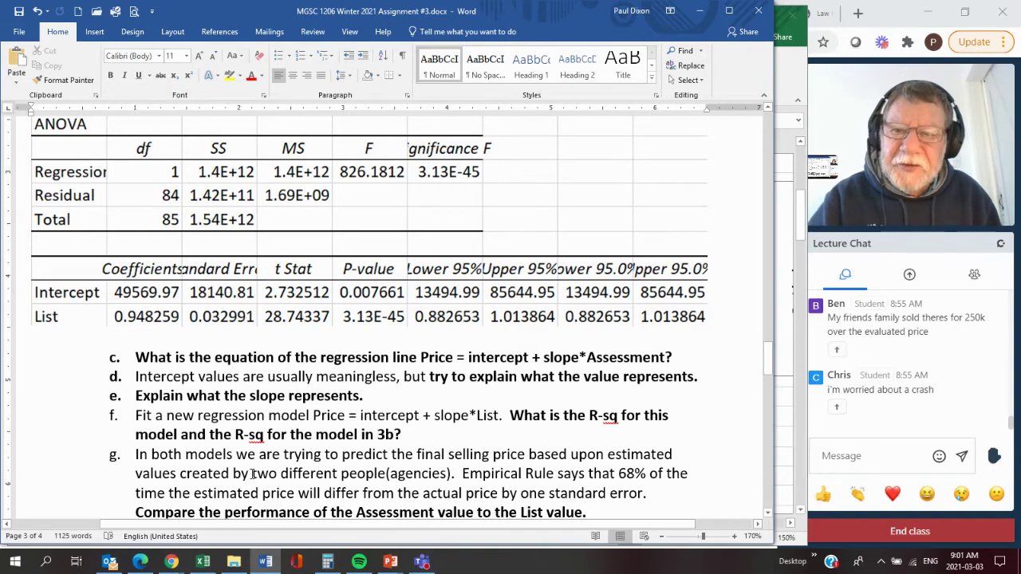
scroll(252, 474, up, 5)
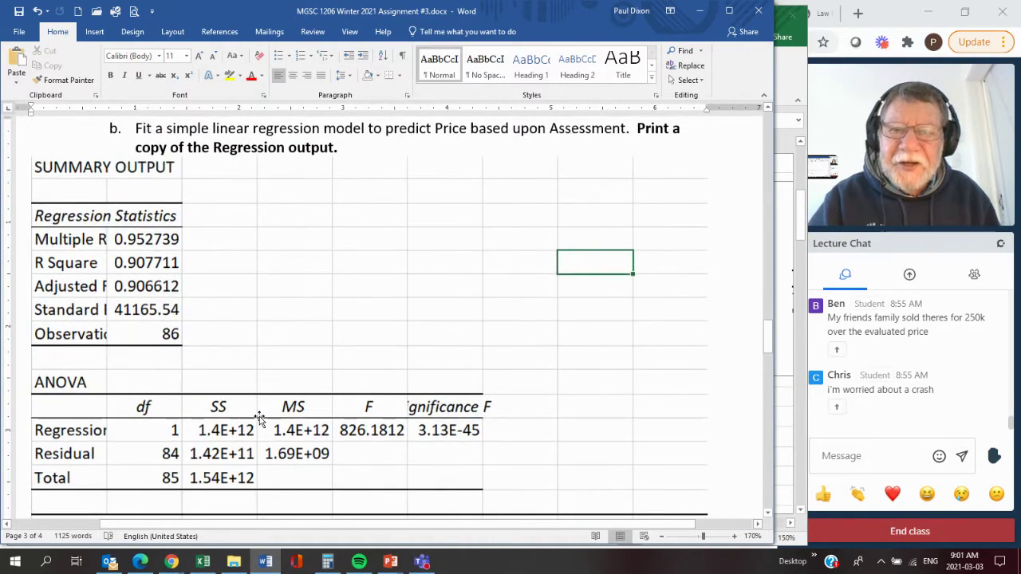
scroll(261, 417, up, 2)
scroll(263, 403, down, 2)
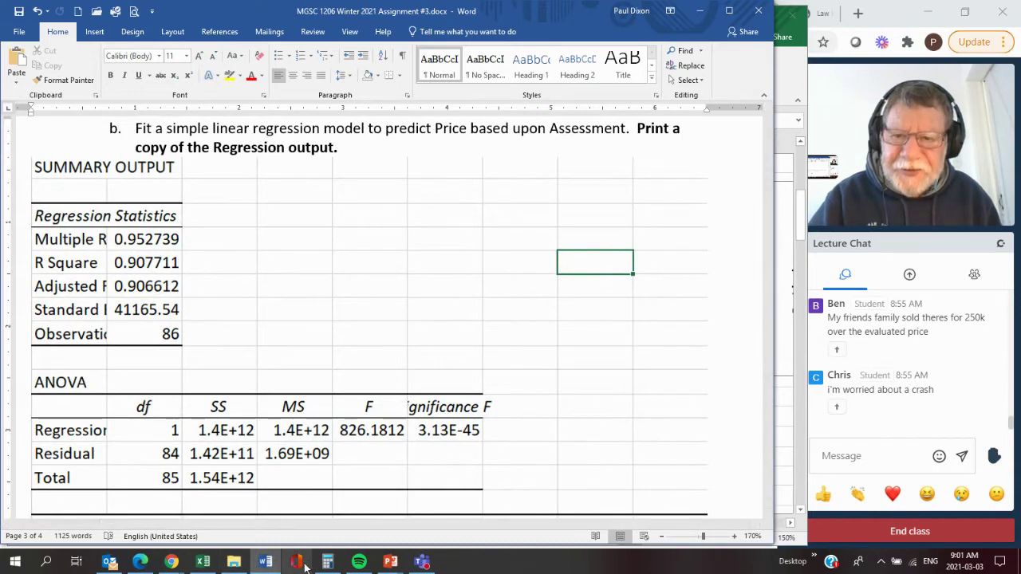
mouse_move(265, 566)
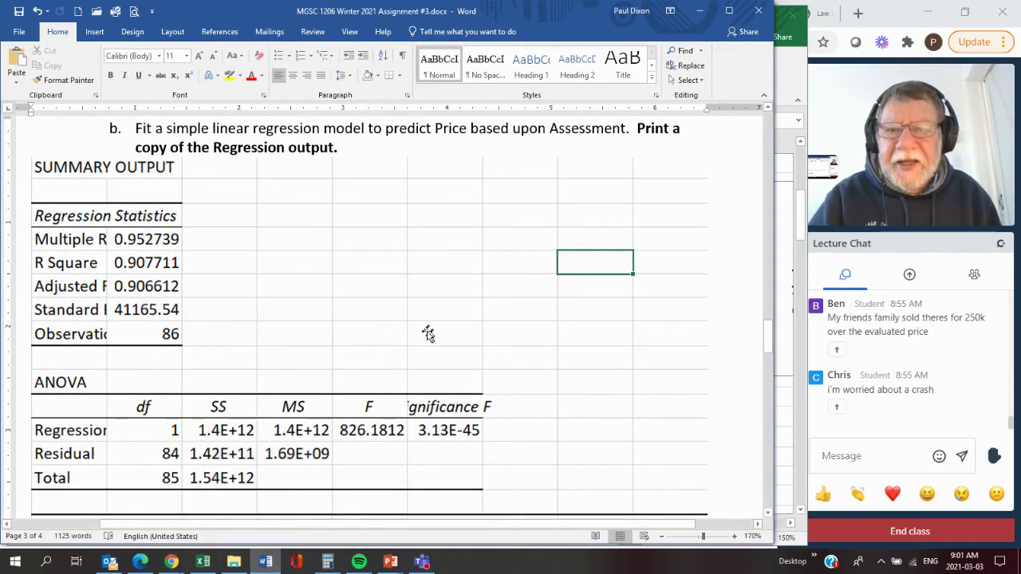
scroll(424, 337, down, 2)
scroll(440, 262, down, 2)
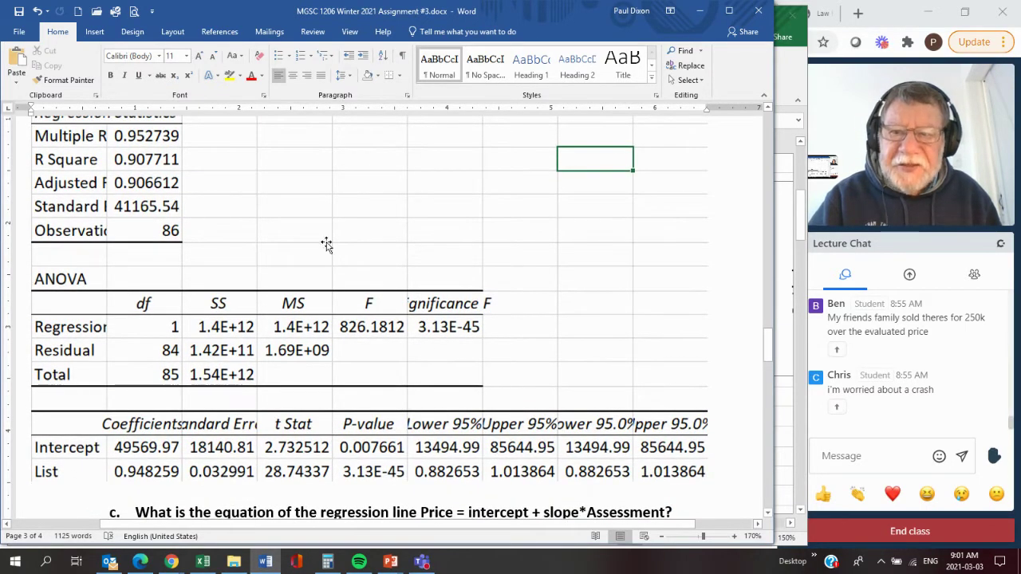
click(272, 229)
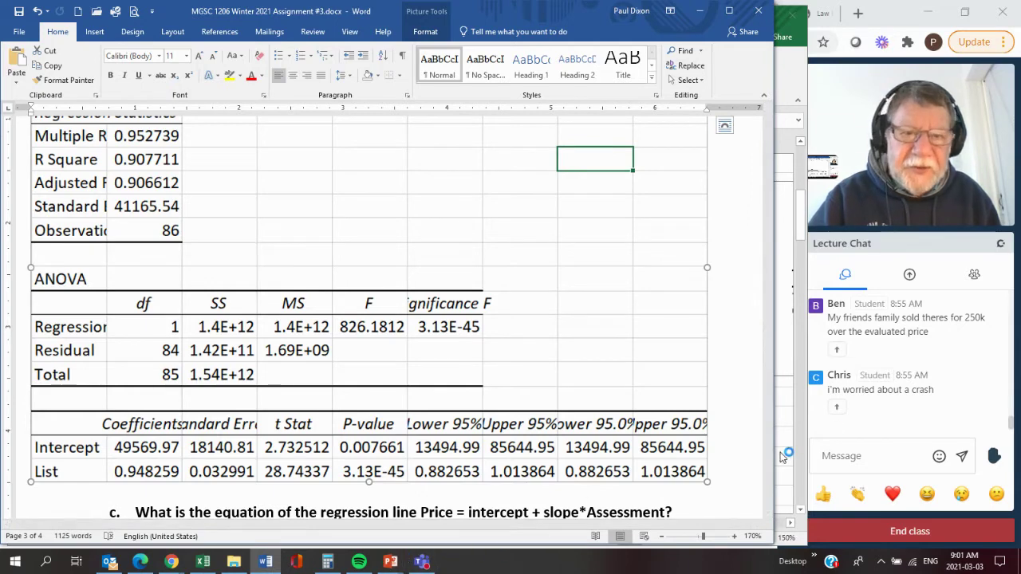
key(alt+Tab)
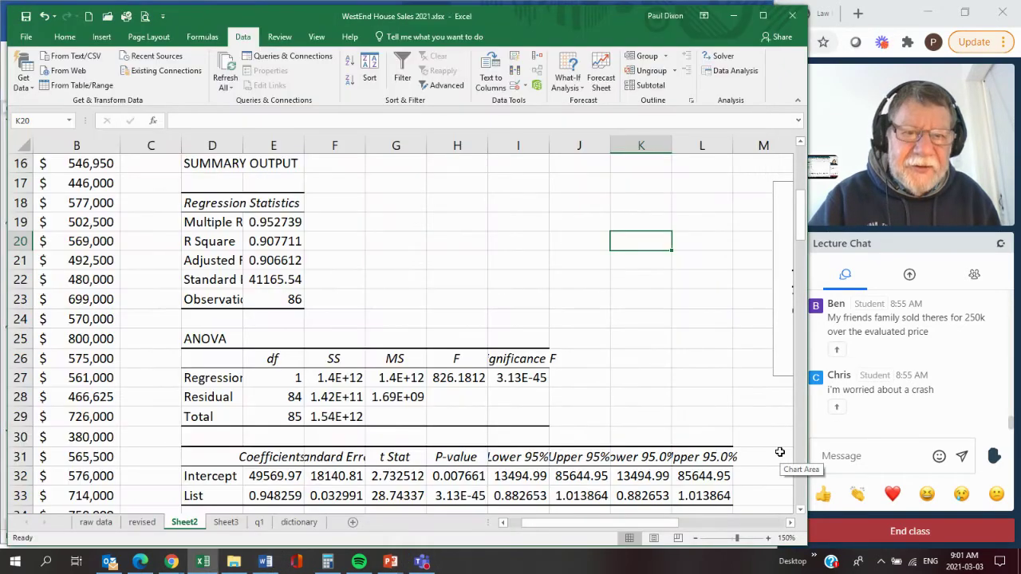
Begin the regression equation in cell F20, beside R Square, with "Est Avg Price = $49,570" in 14-point text.
click(353, 243)
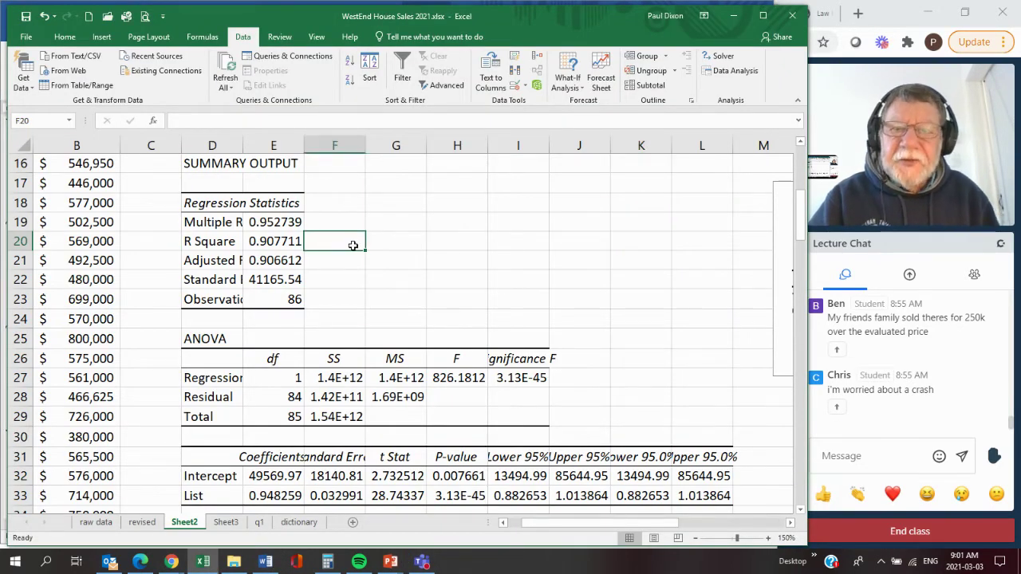
text(E)
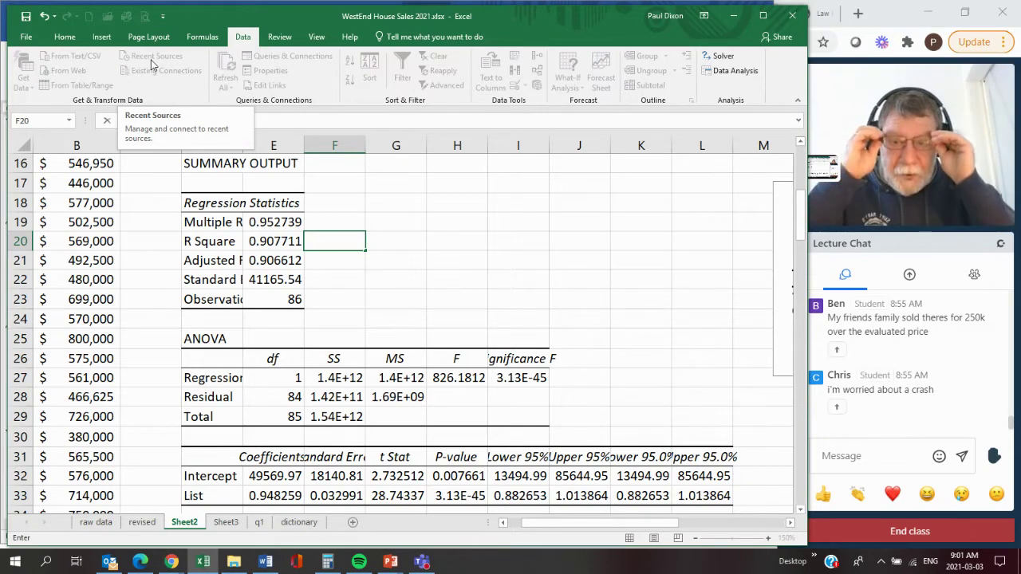
click(64, 38)
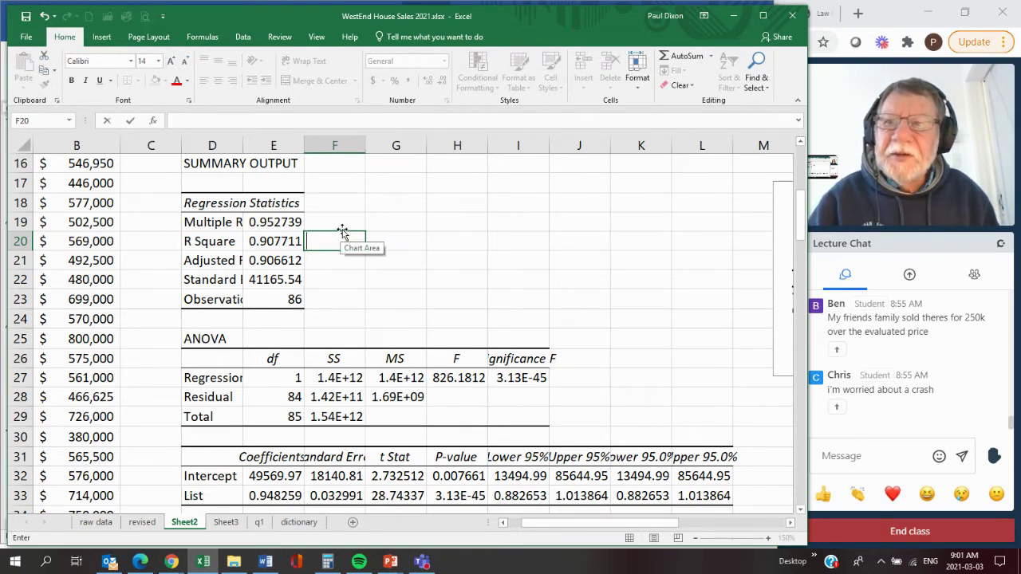
text(E)
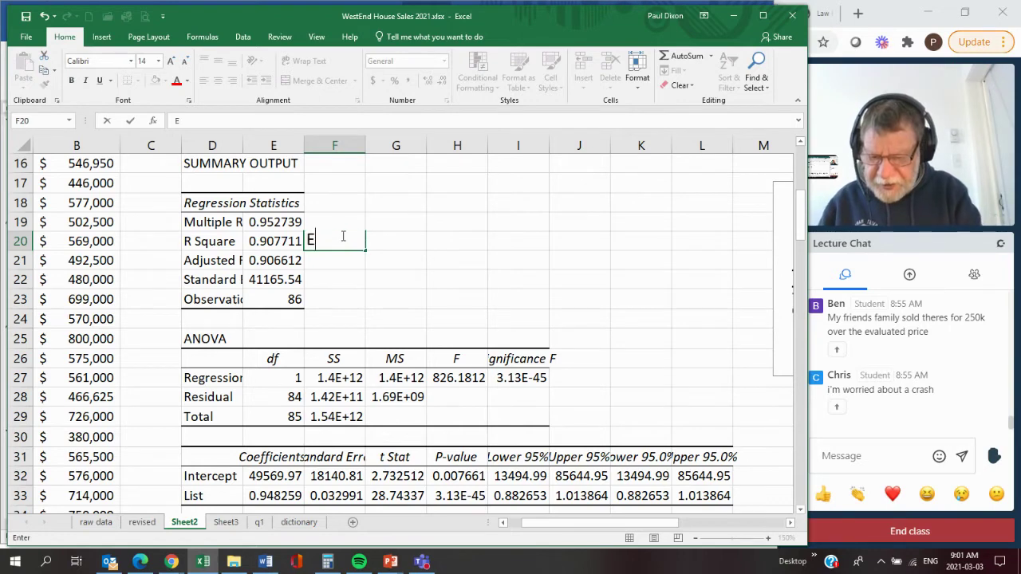
text(st)
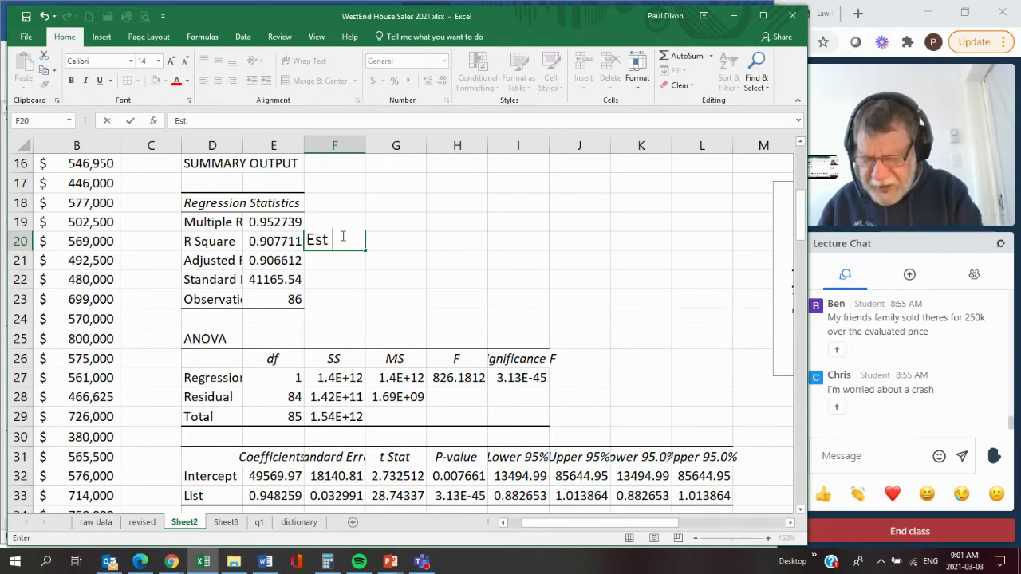
text( Avg)
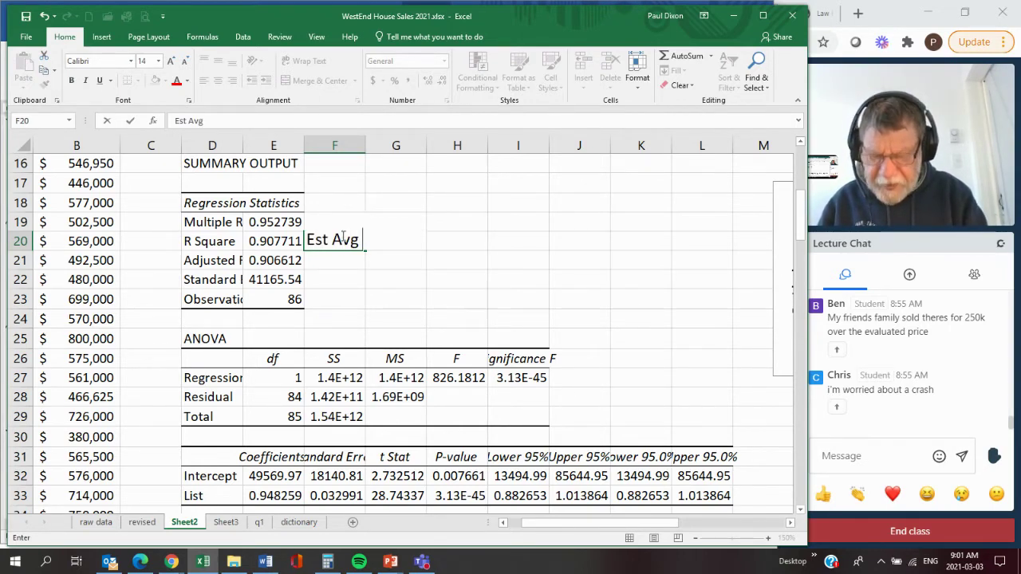
text( Pr)
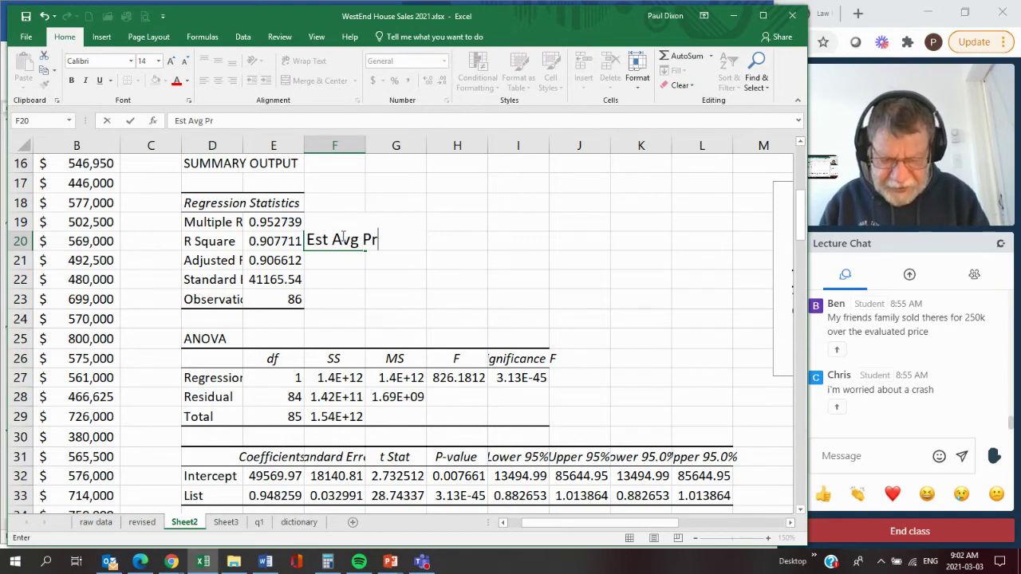
text(ice =)
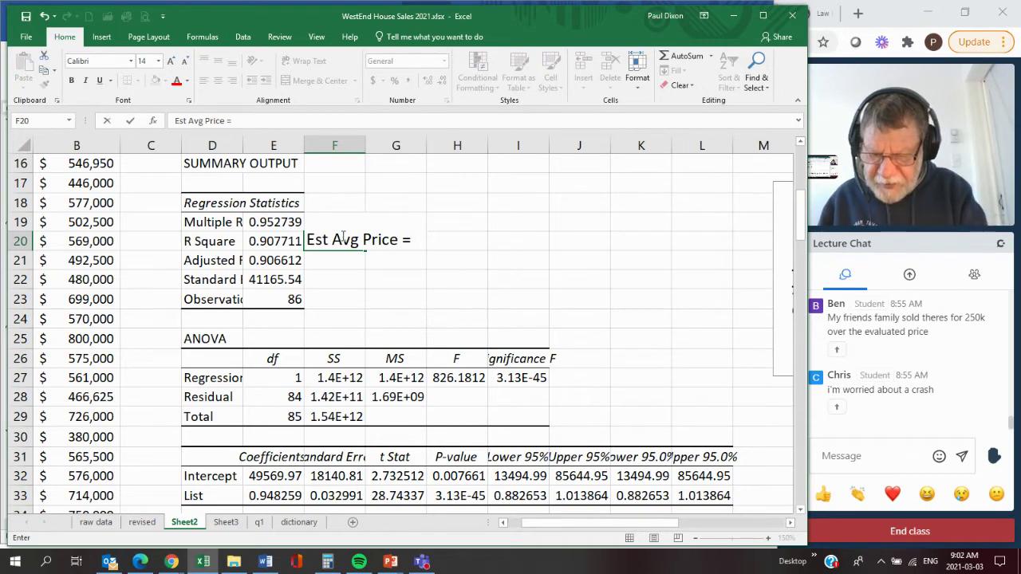
text($49)
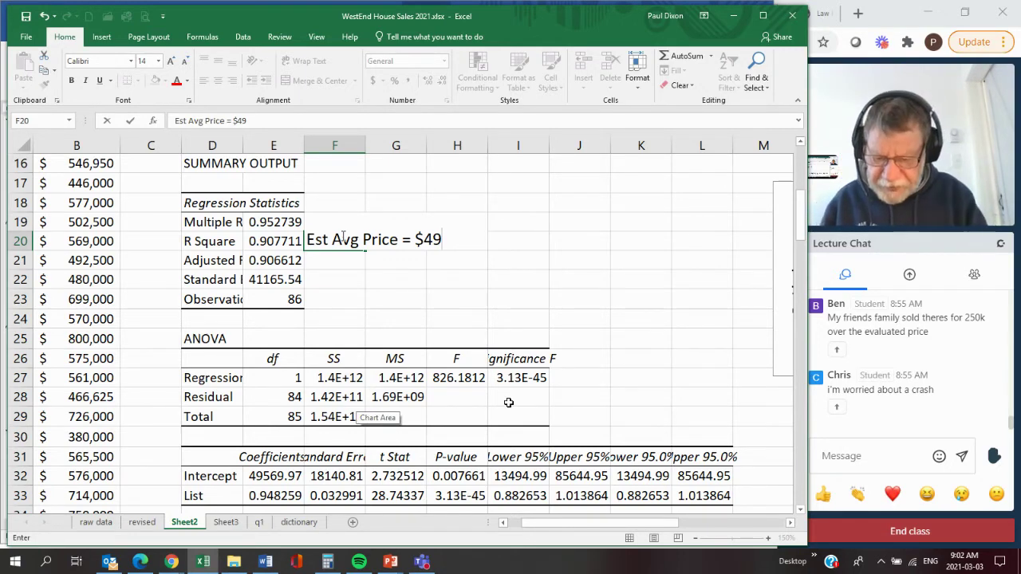
text(570)
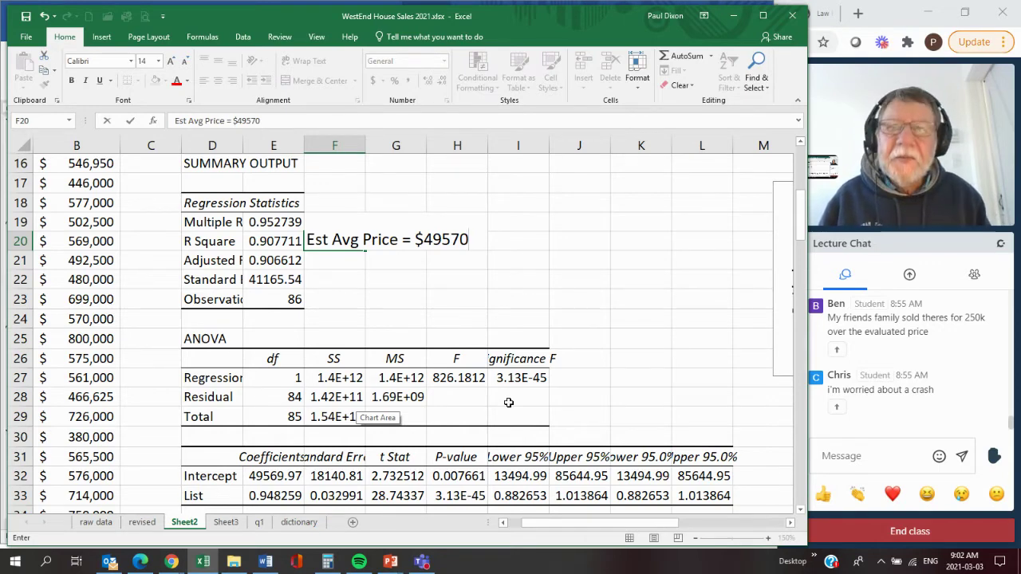
click(442, 239)
text(,)
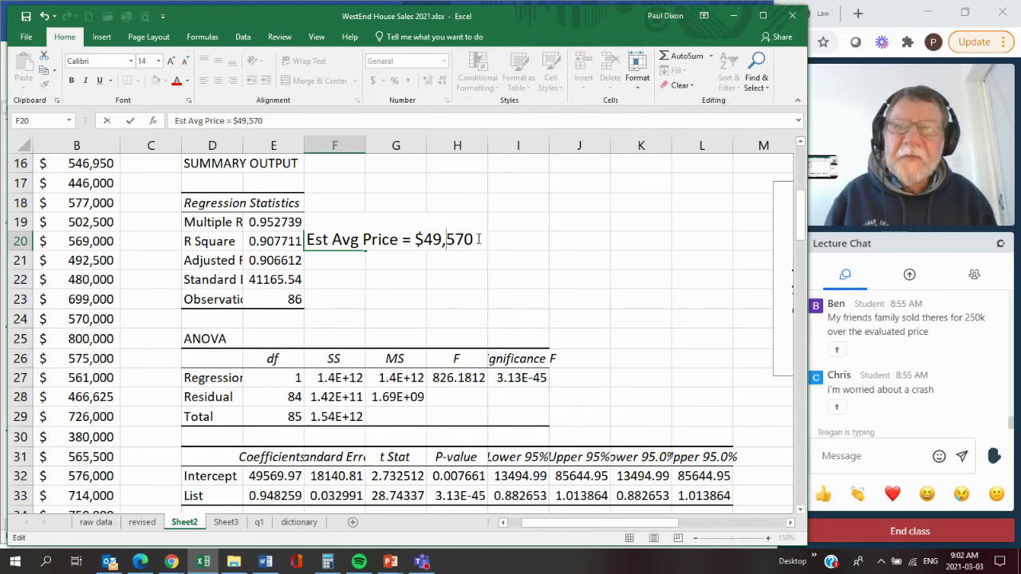
Complete the equation in F20 with the slope term "+ 0.95*List" and commit the entry.
key(End)
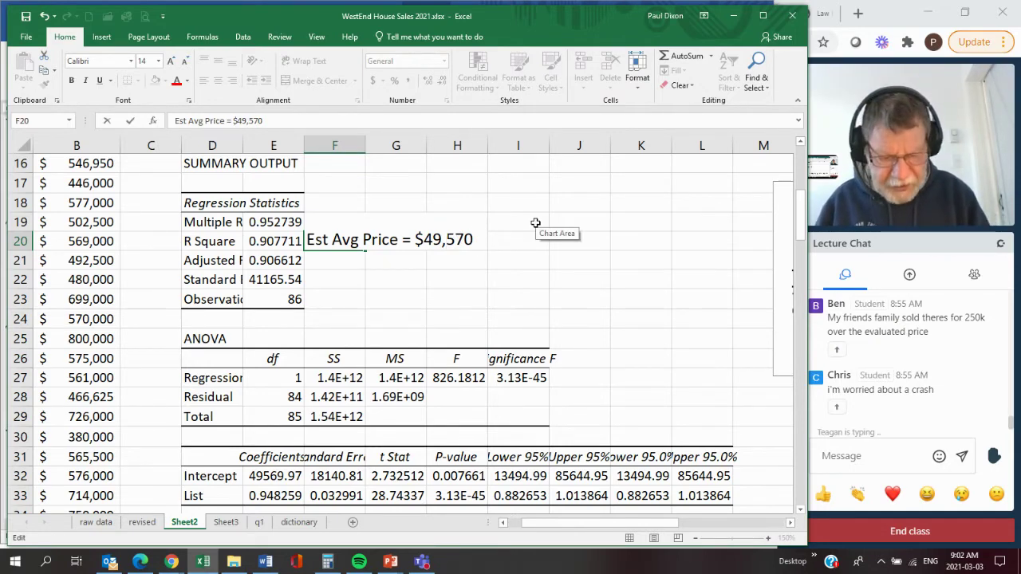
text(+ 0.)
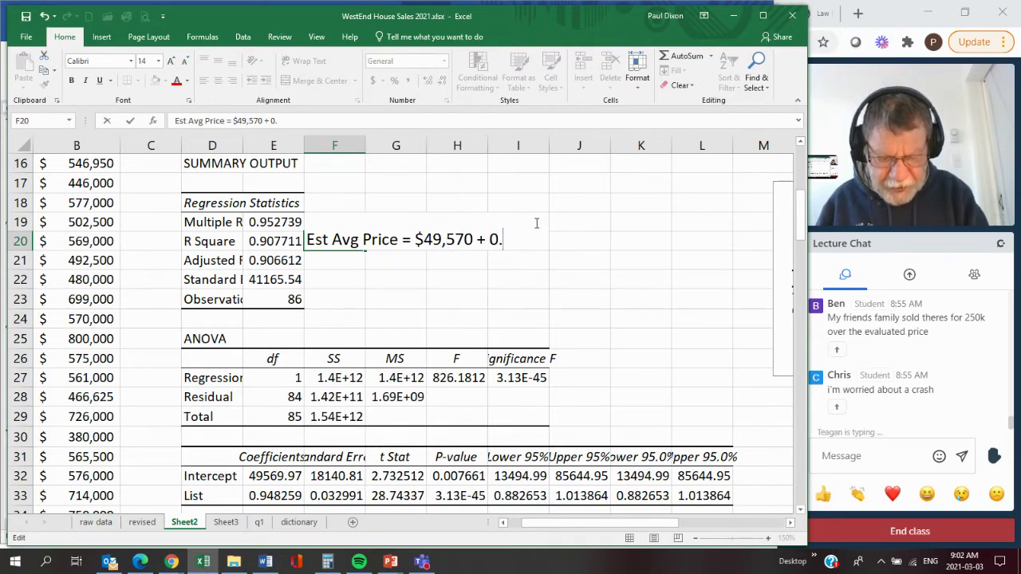
text(9)
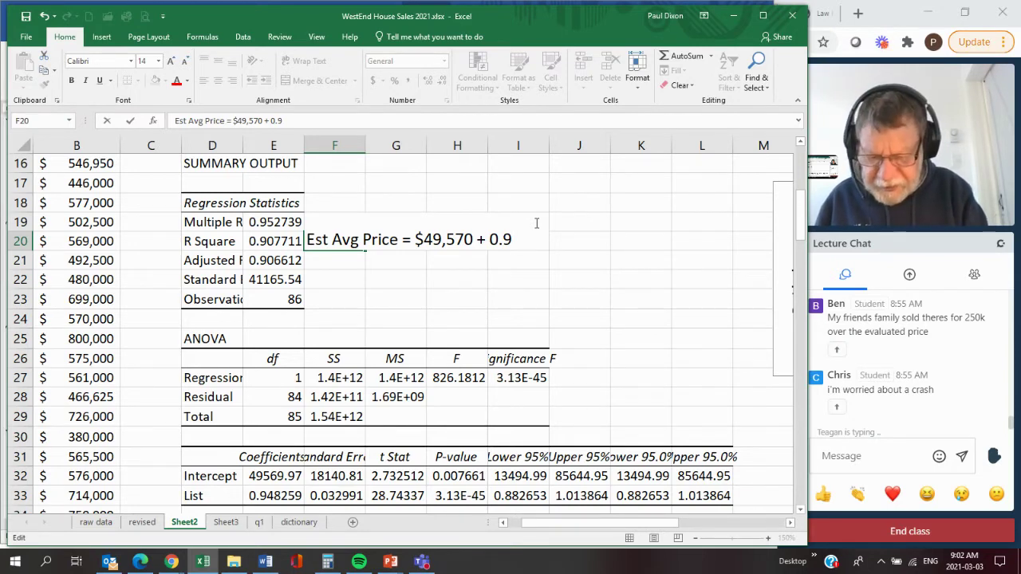
text(5)
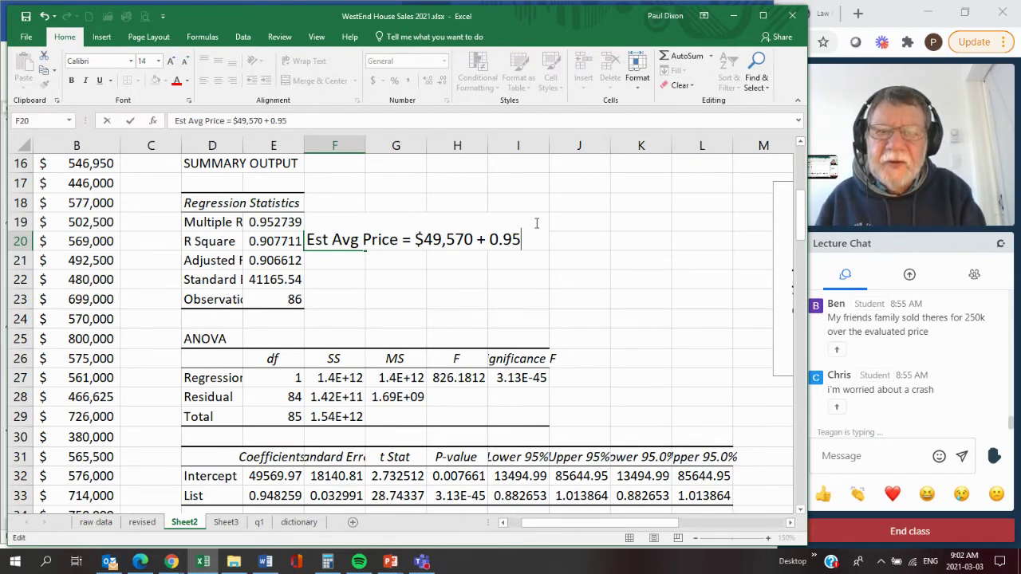
text(*)
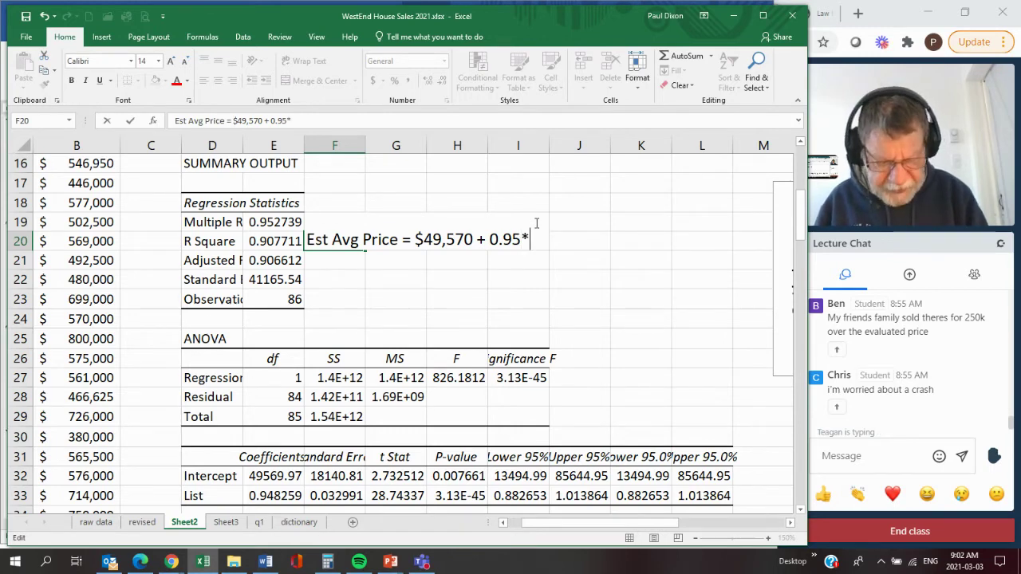
text(List)
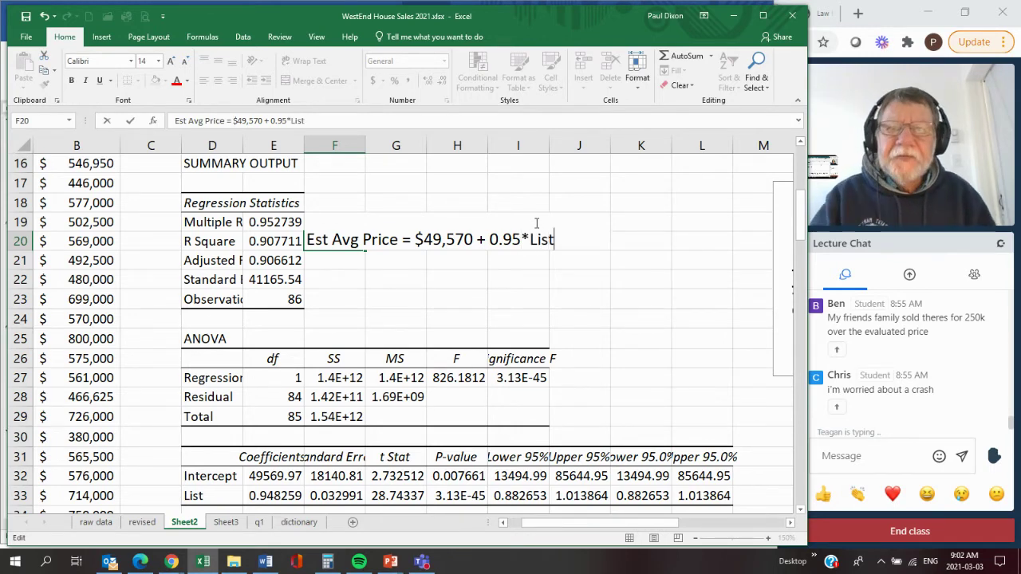
click(626, 253)
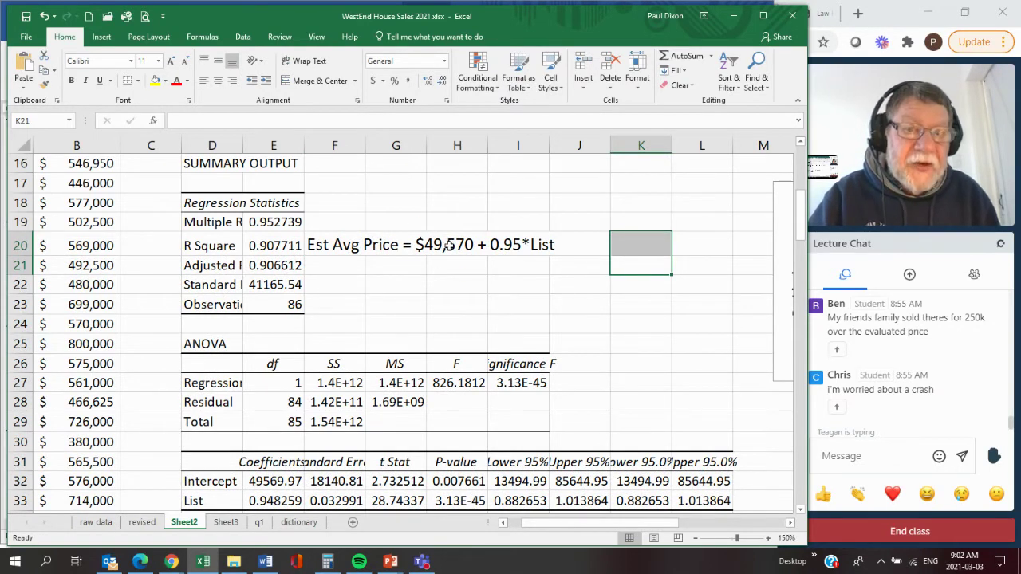
Highlight the Intercept coefficient in cell E32 with a yellow fill.
click(261, 485)
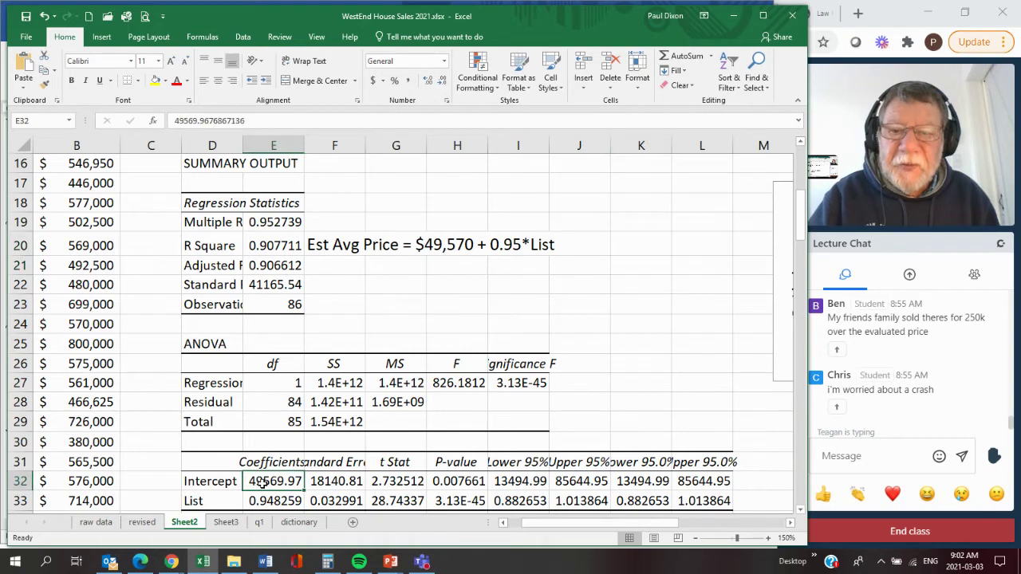
click(156, 80)
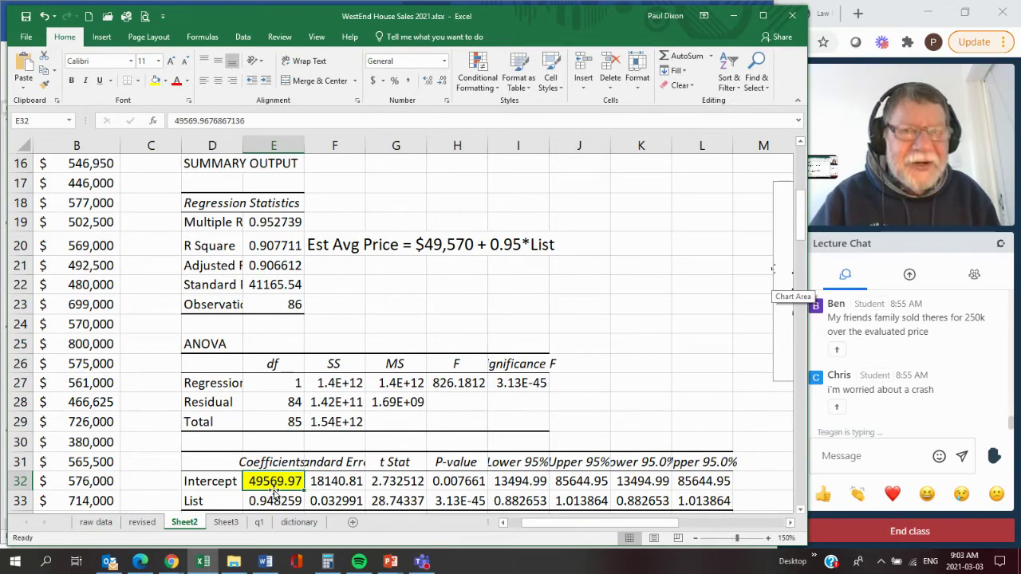
Apply the quick layout with axis titles, a legend and a linear trendline to the Price scatter chart.
scroll(614, 339, up, 5)
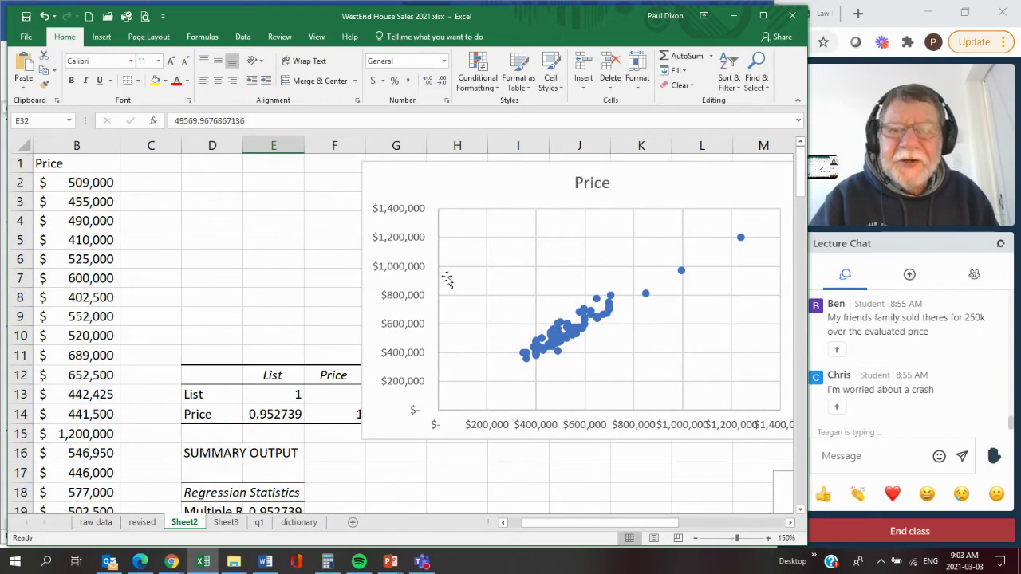
click(571, 242)
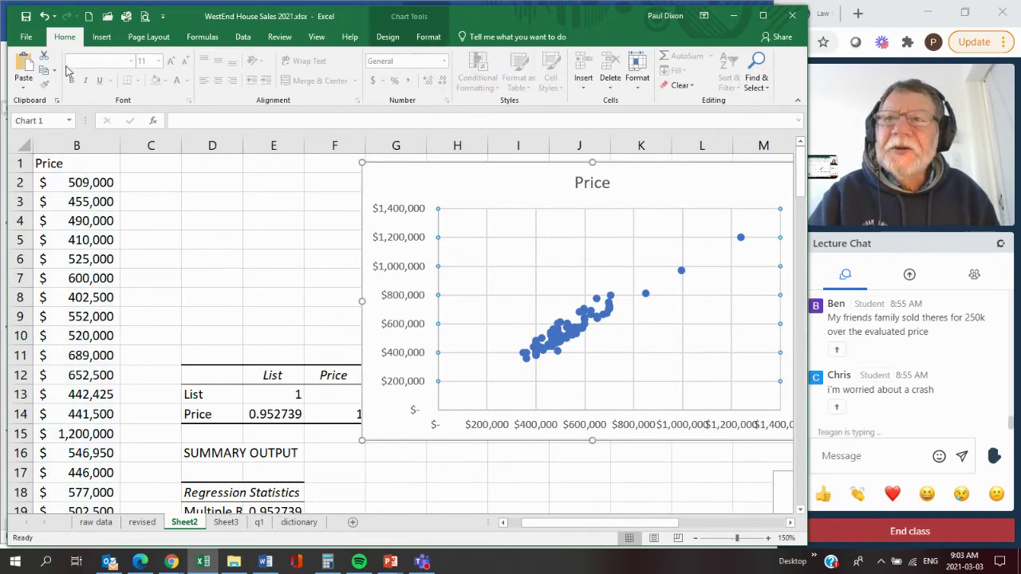
click(392, 38)
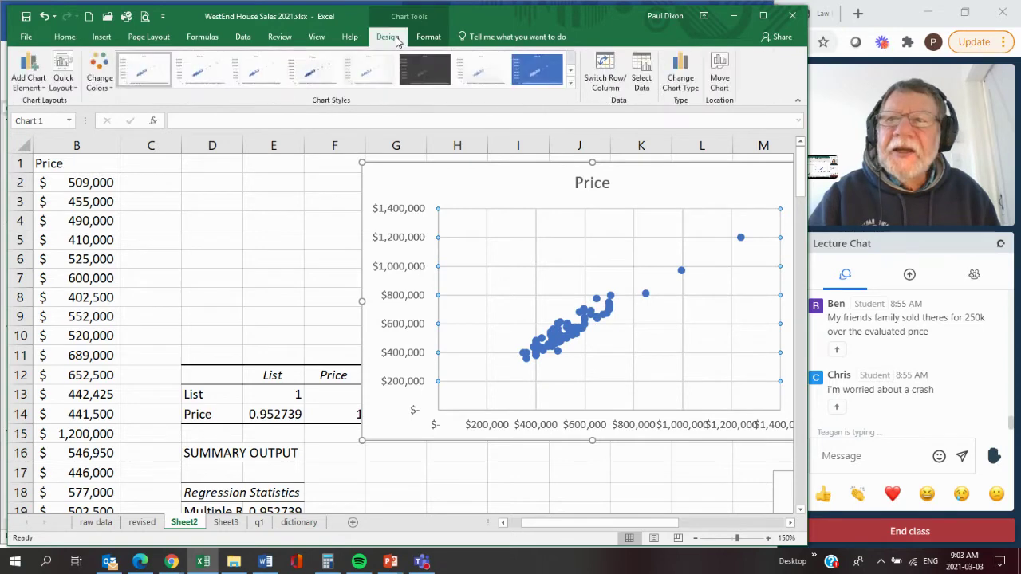
click(65, 70)
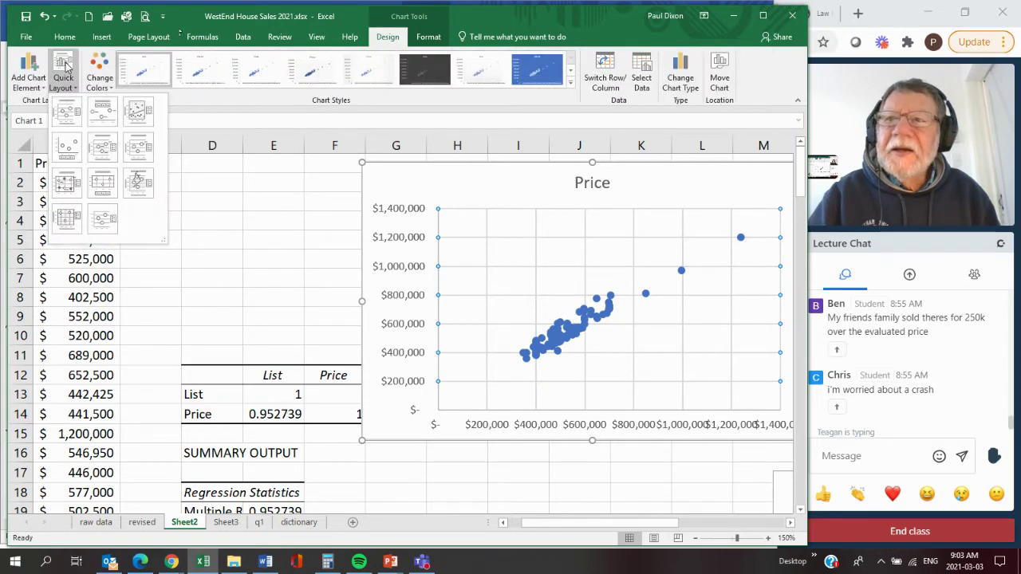
click(138, 111)
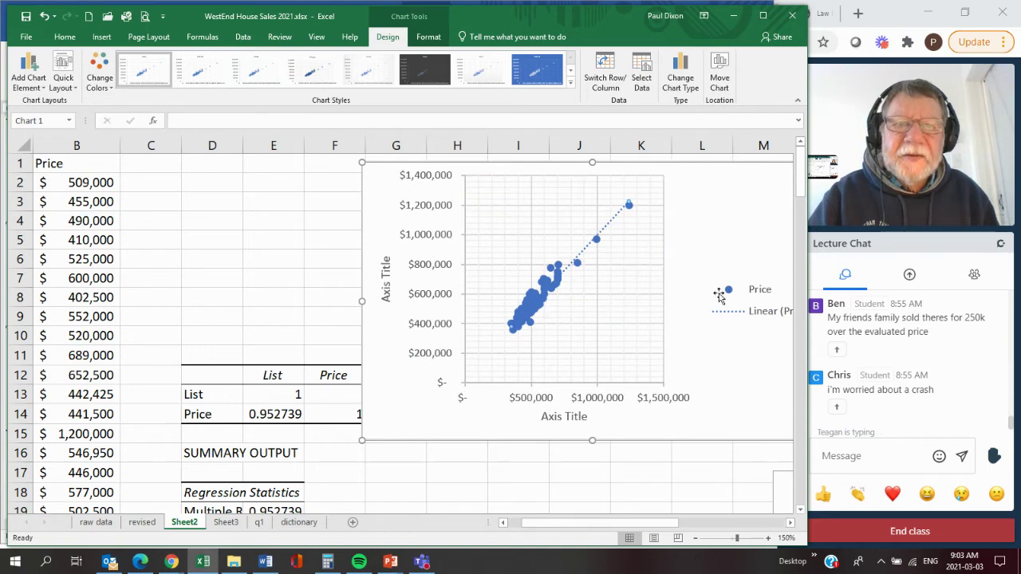
Delete the legend from the List versus Price scatter chart.
click(732, 295)
key(Delete)
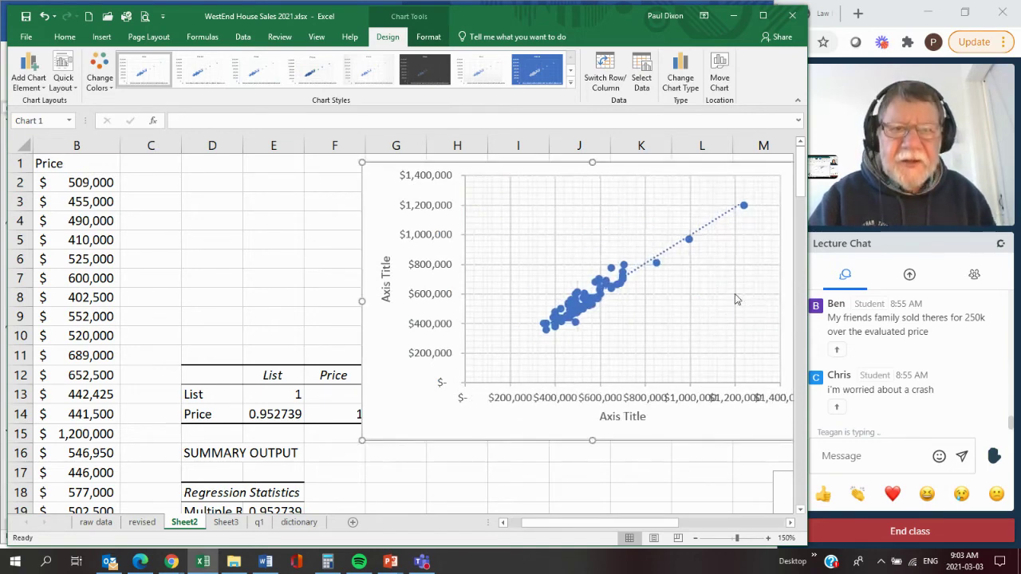
Restyle the scatter chart's Price trendline as a solid orange line with a 3 pt weight.
click(664, 253)
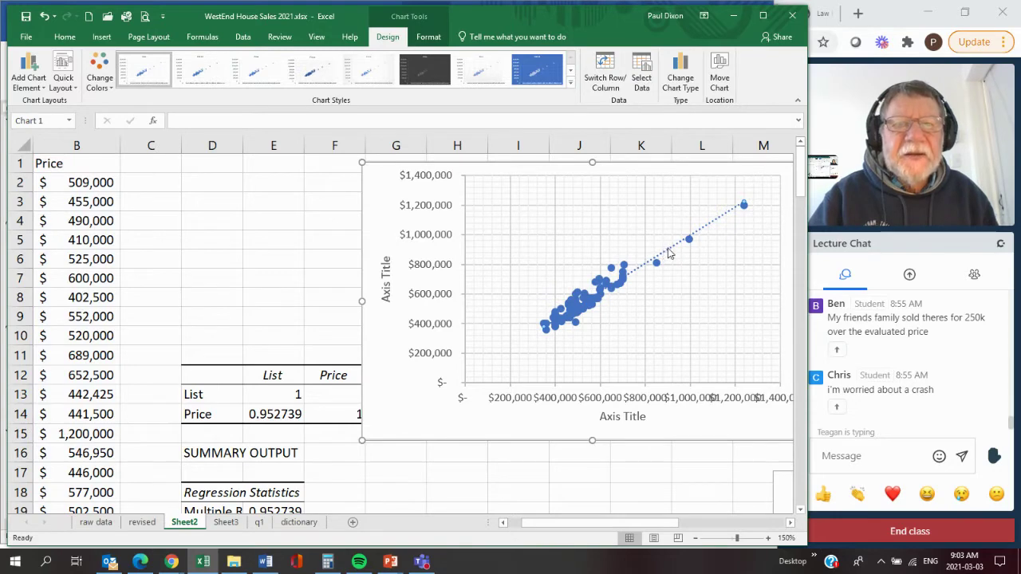
click(423, 40)
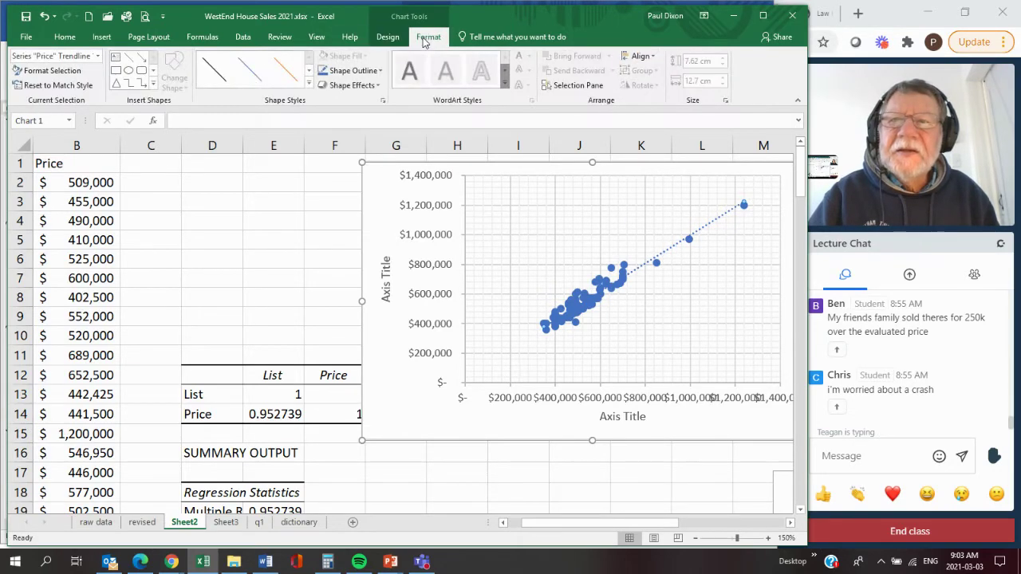
click(291, 73)
click(364, 72)
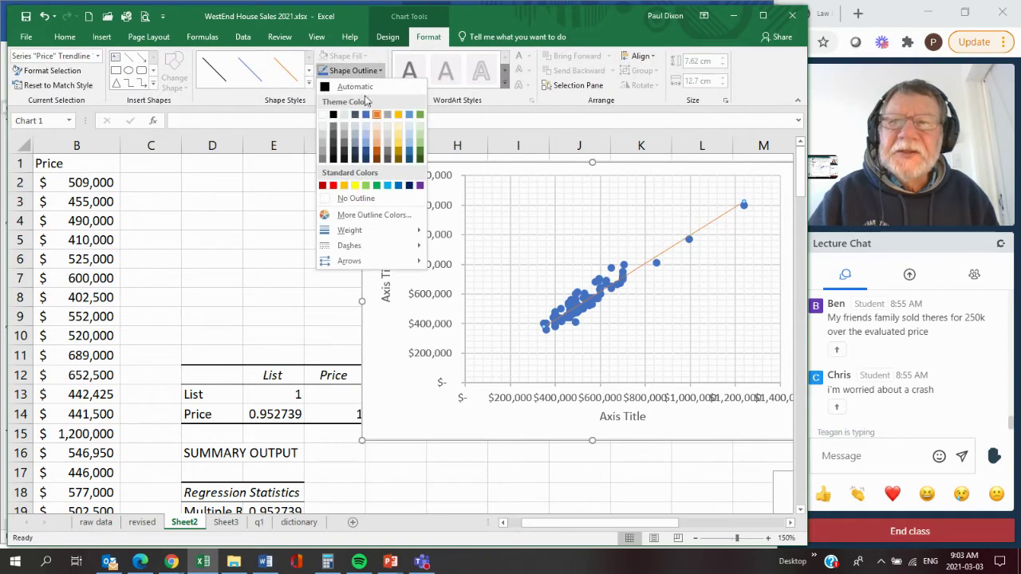
mouse_move(359, 231)
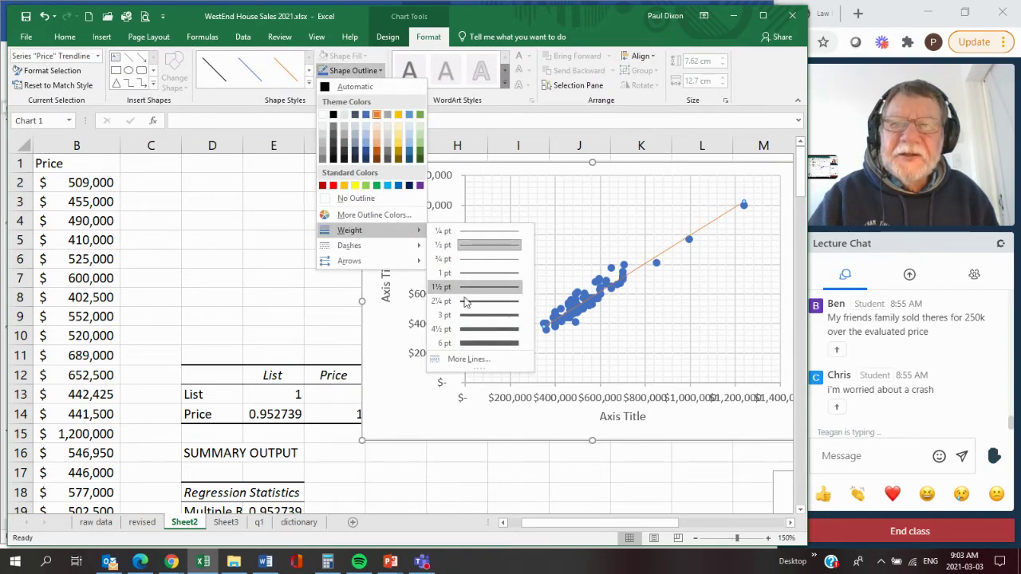
click(480, 315)
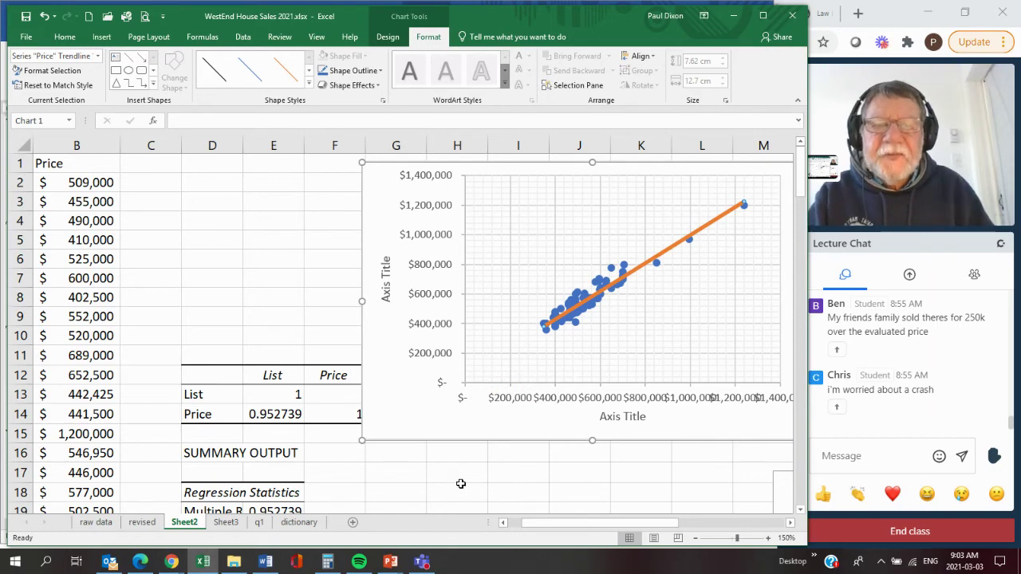
Apply the thin blue line style to the trendline and draw a straight line about 5.79 by 8.75 cm from the origin to the plot's opposite corner.
scroll(461, 484, down, 1)
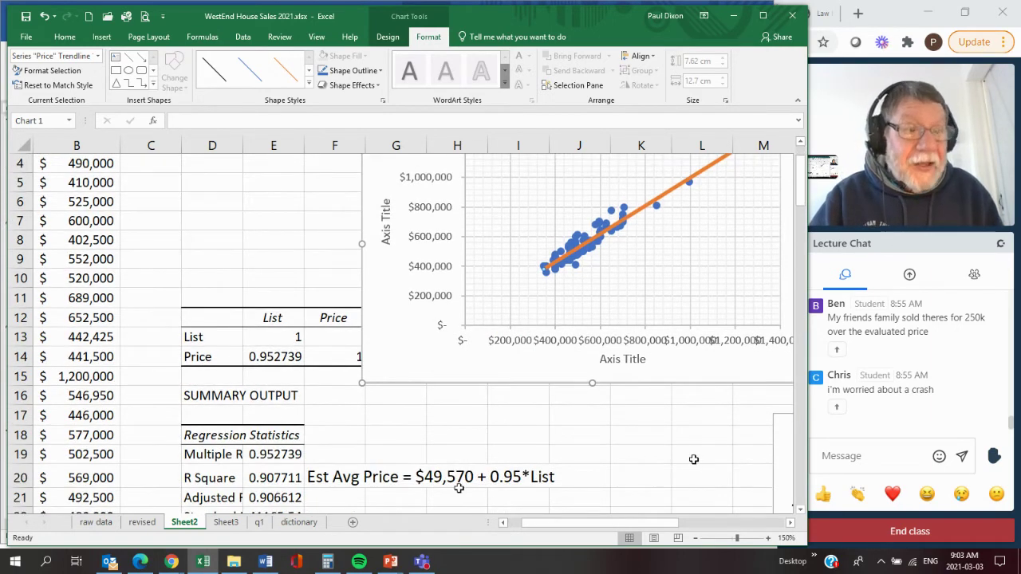
scroll(533, 427, down, 1)
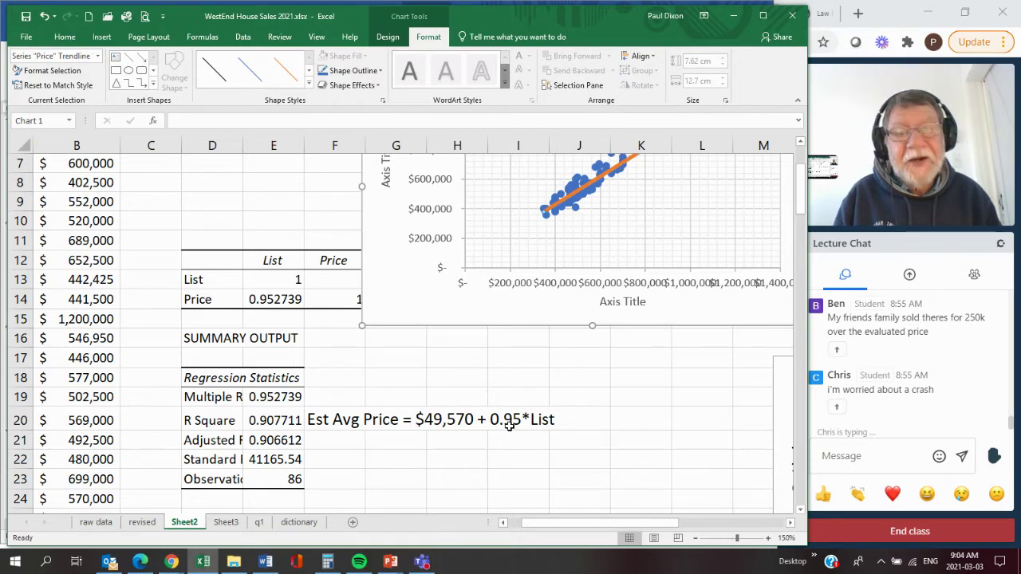
scroll(632, 302, up, 1)
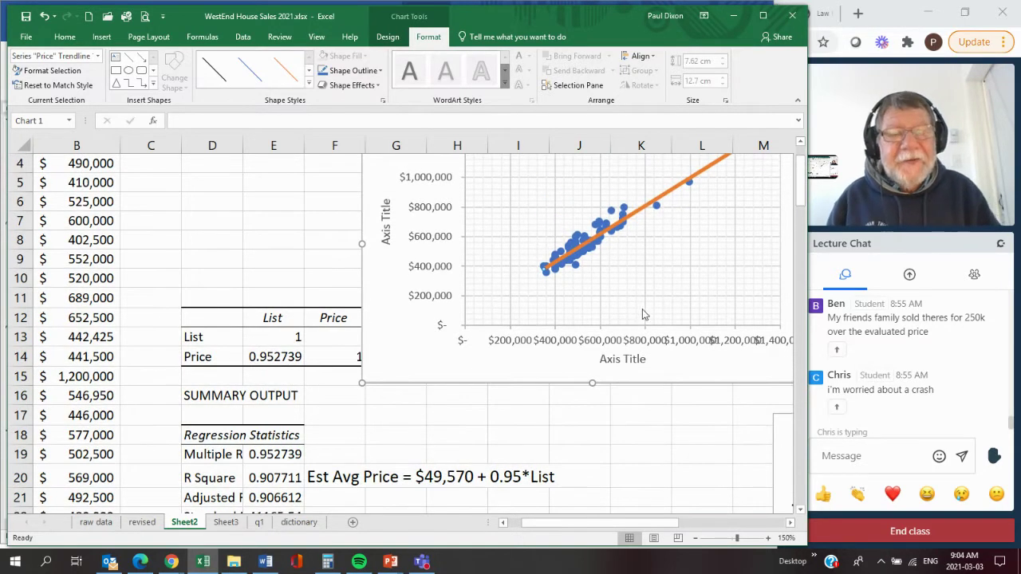
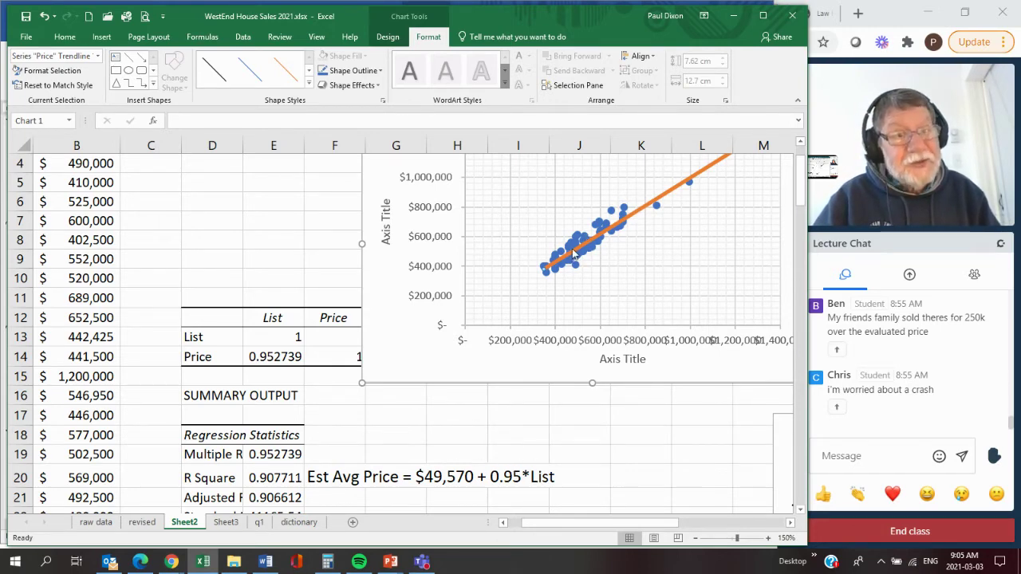
mouse_move(544, 277)
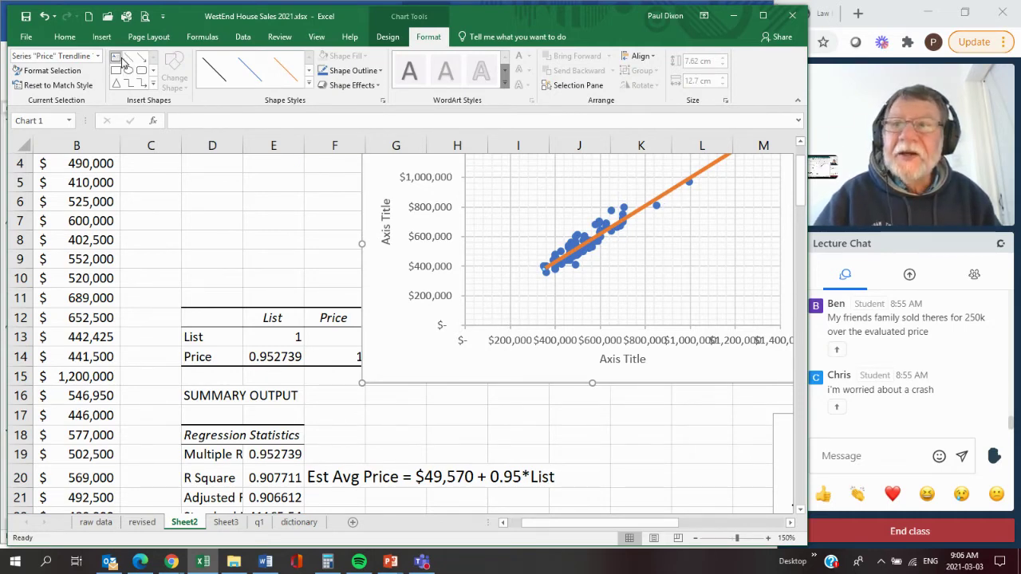
scroll(410, 312, up, 1)
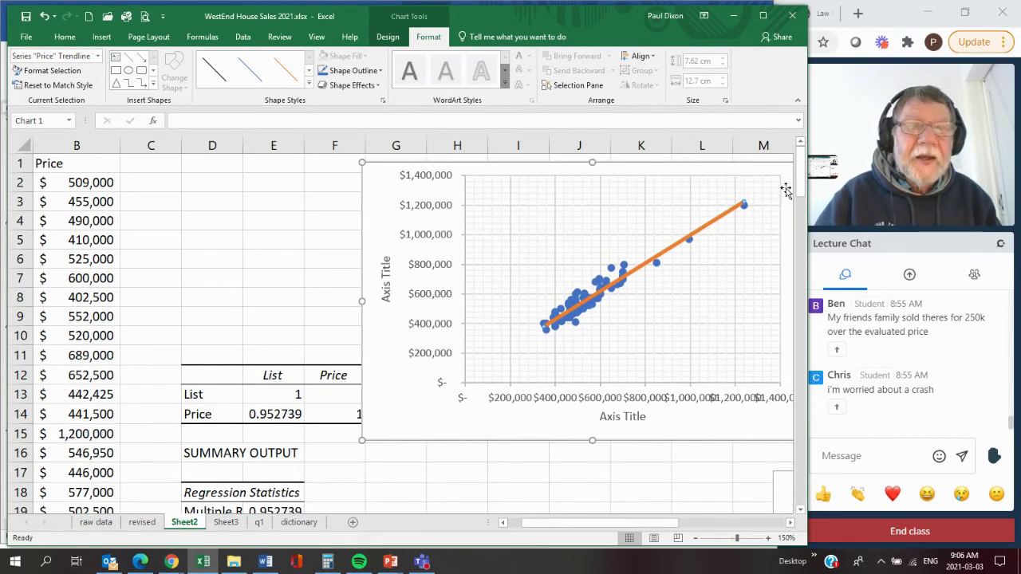
click(248, 75)
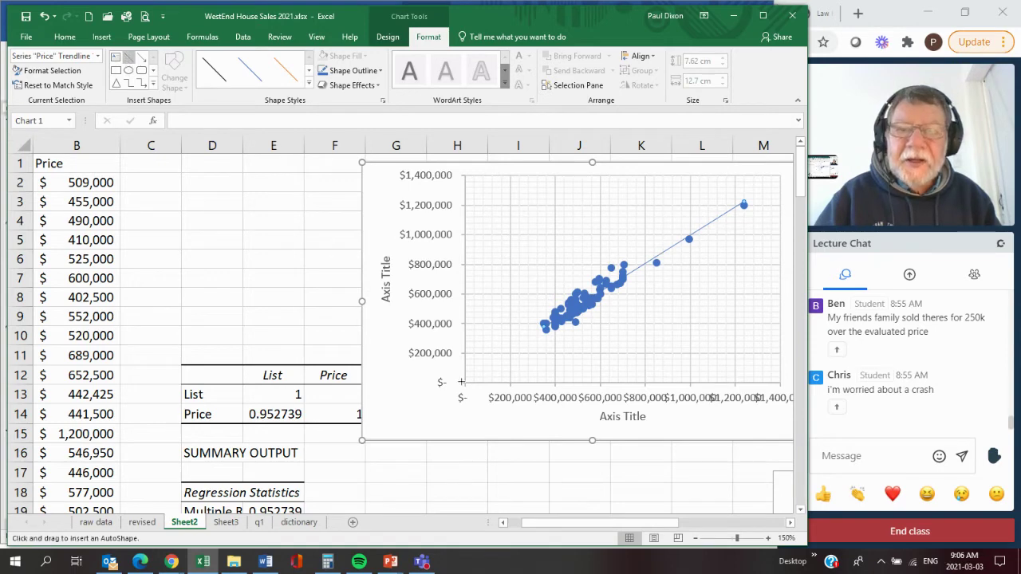
mouse_move(463, 378)
mouse_down()
mouse_move(515, 367)
mouse_move(694, 280)
mouse_move(782, 171)
mouse_move(785, 185)
mouse_move(770, 178)
mouse_move(781, 173)
mouse_up()
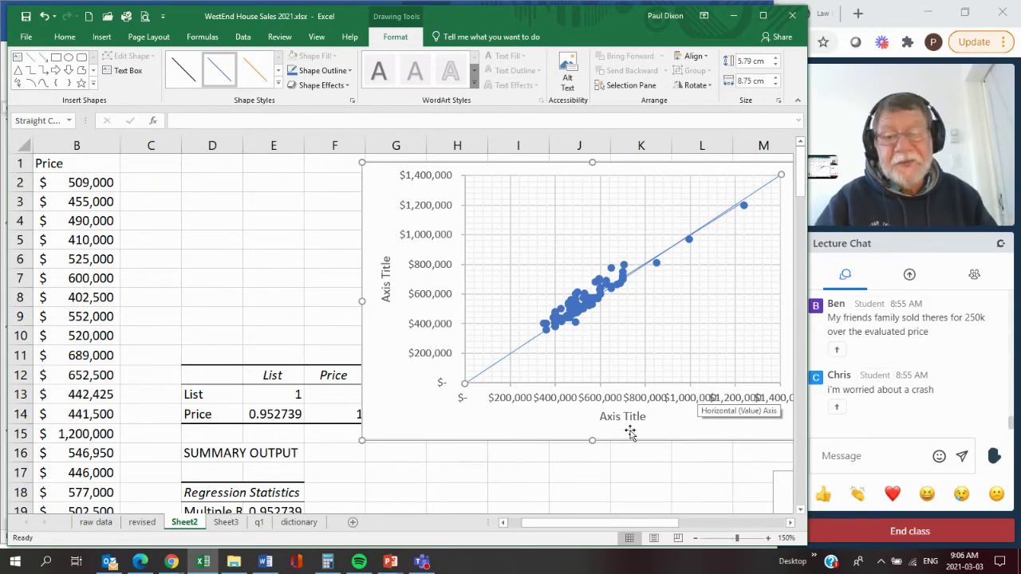
Switch to the Assignment #3 document in Word and review the regression output and the instructions for questions 3c to 4d.
click(266, 562)
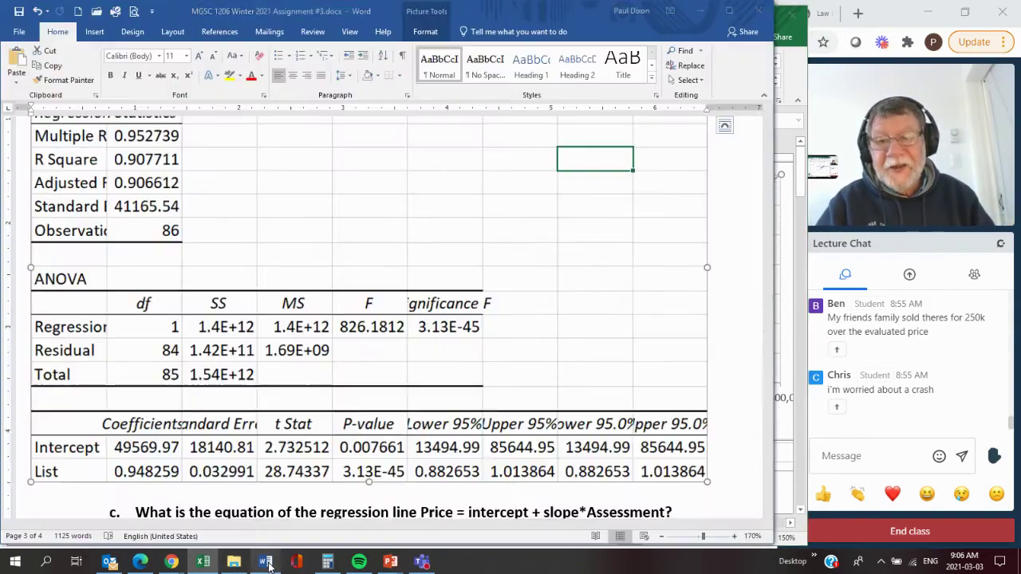
scroll(482, 471, down, 3)
scroll(483, 471, down, 3)
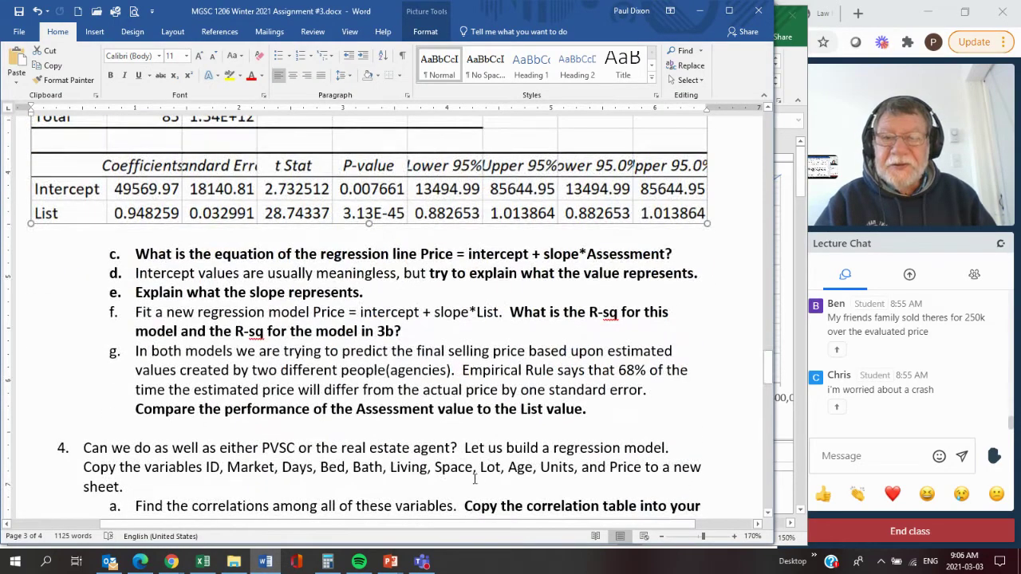
scroll(451, 456, down, 1)
scroll(393, 468, down, 3)
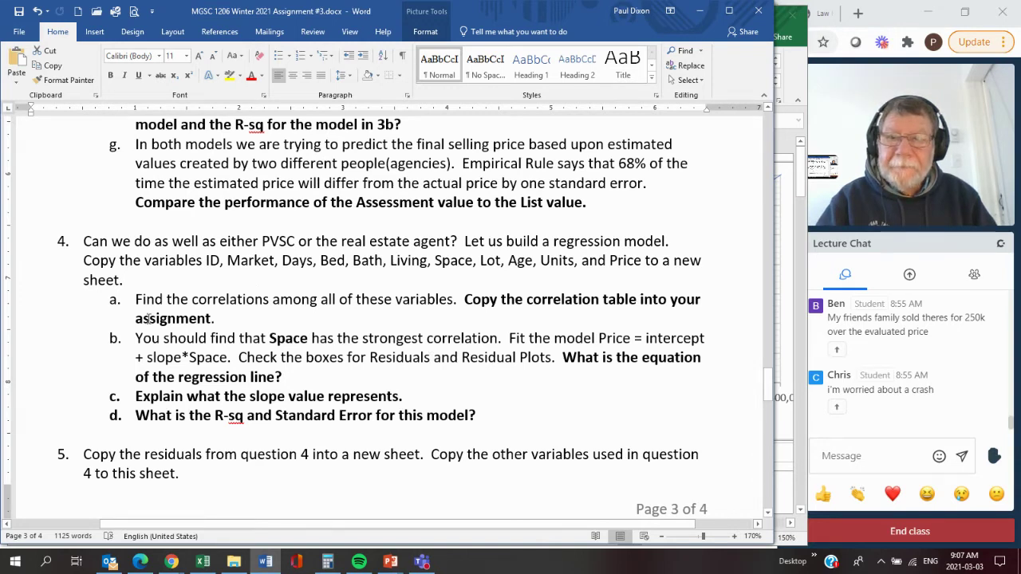
scroll(132, 319, down, 2)
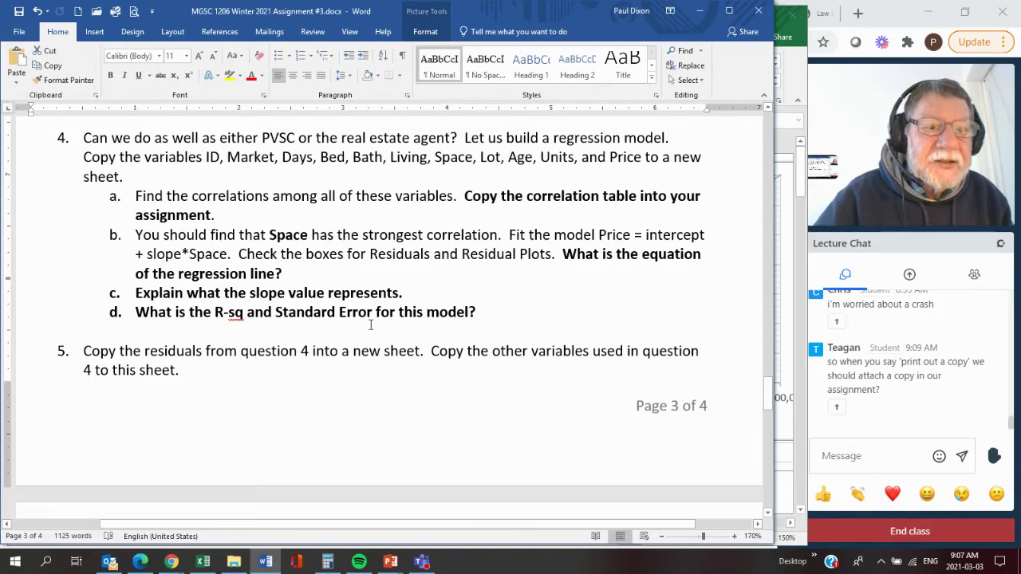
scroll(364, 330, up, 8)
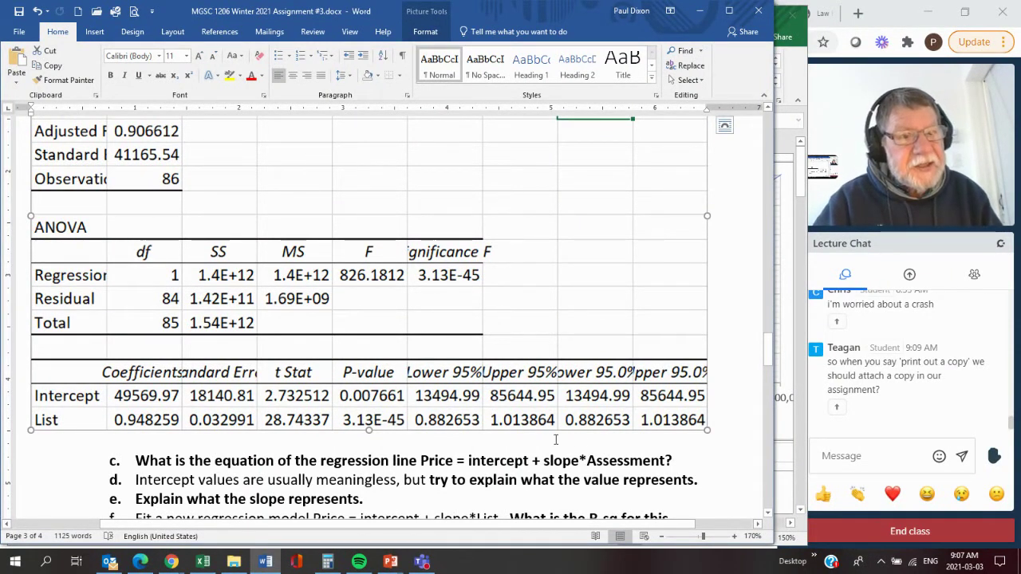
scroll(556, 439, down, 3)
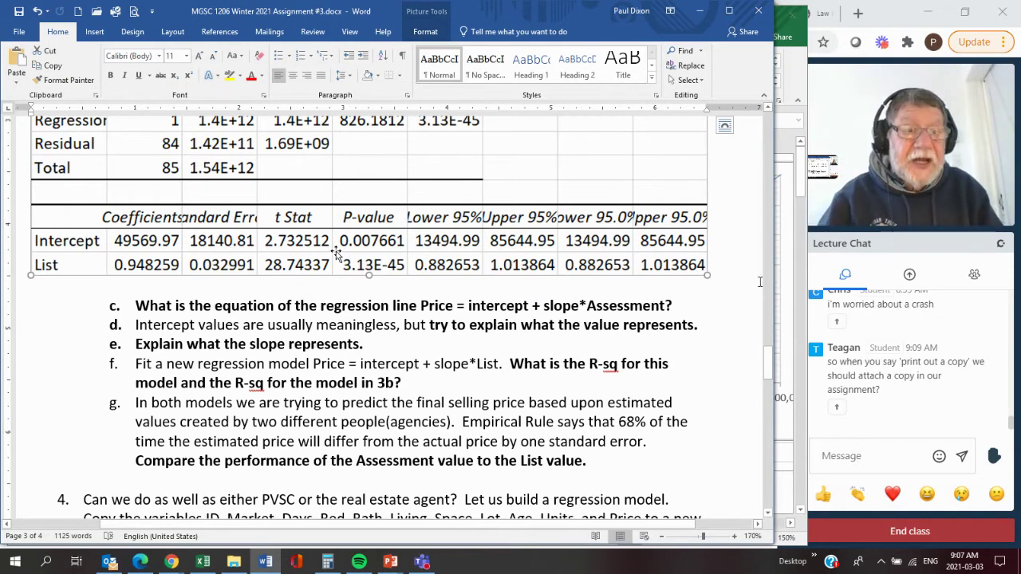
scroll(337, 256, down, 5)
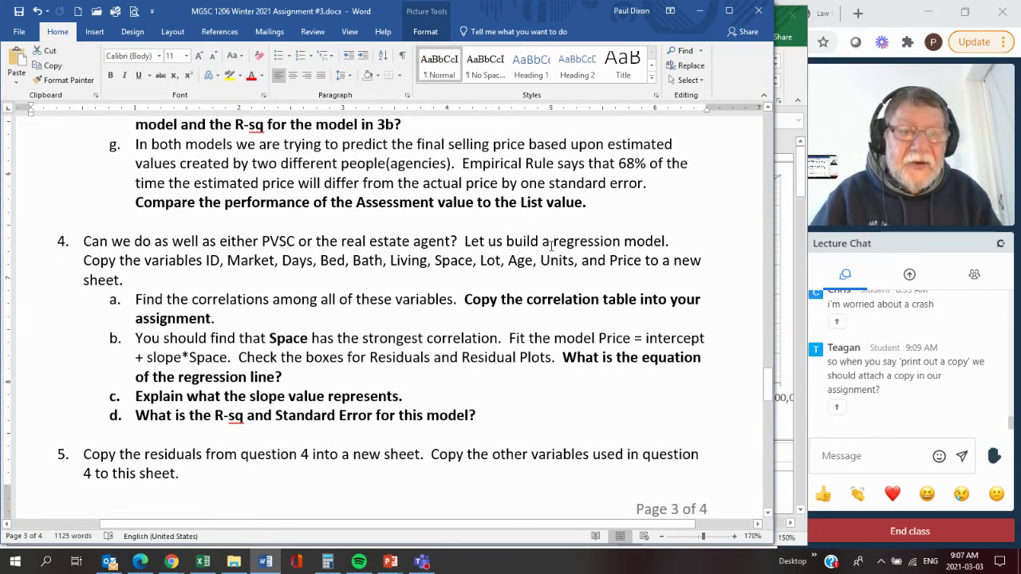
scroll(472, 313, down, 2)
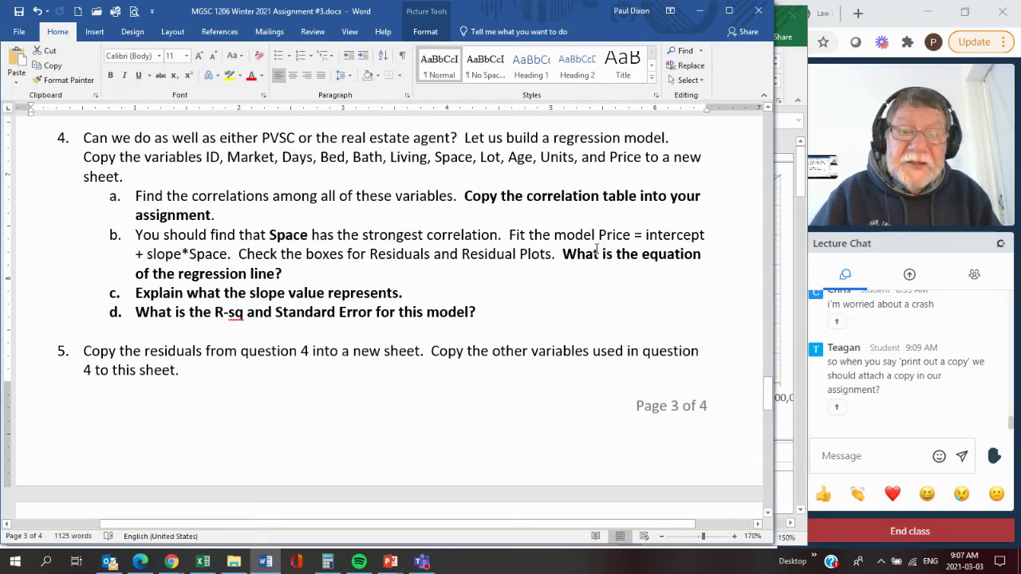
Switch back to the Excel workbook and copy the Price and Space columns from the revised sheet into Sheet3 at A1.
click(204, 562)
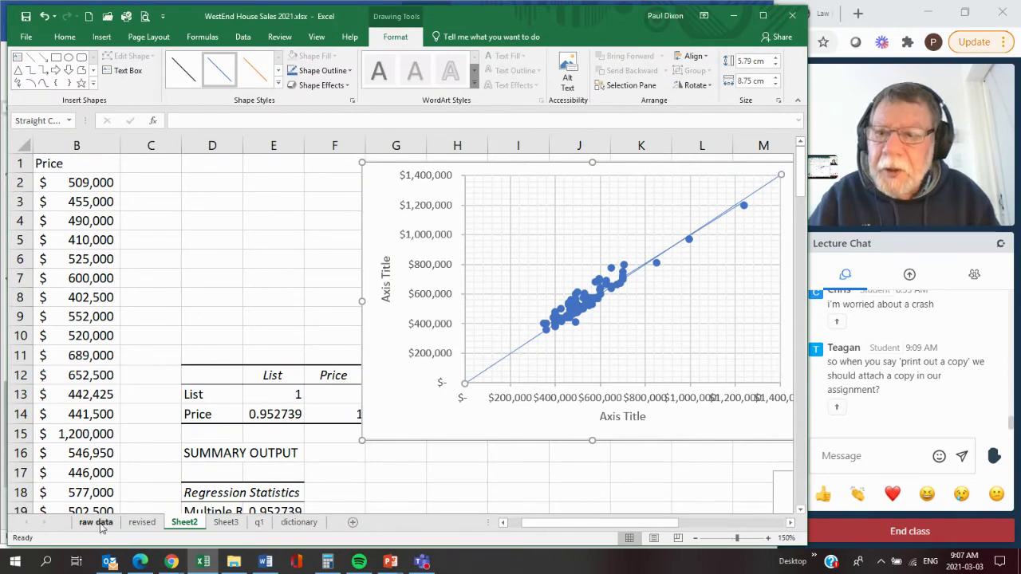
click(142, 521)
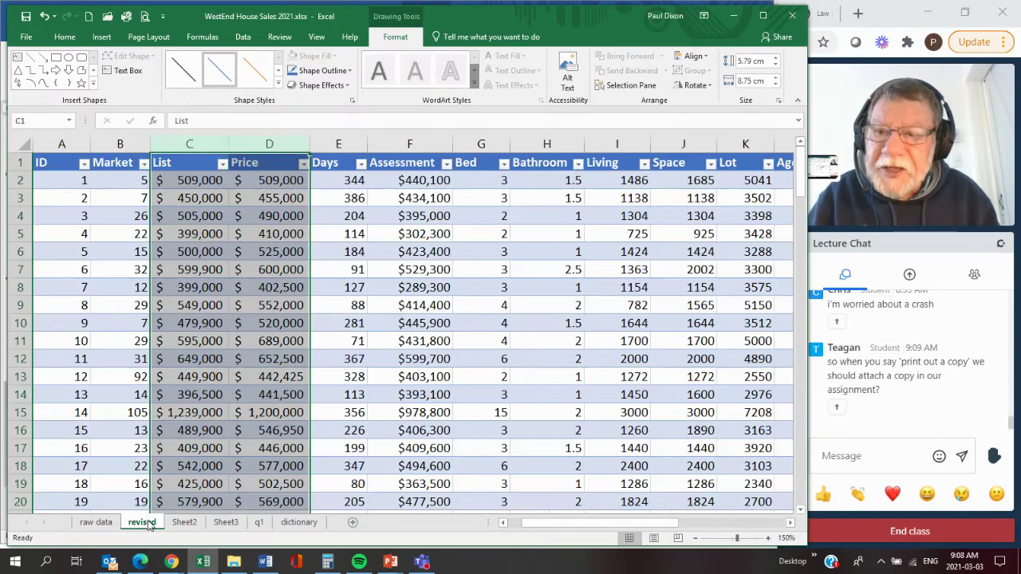
click(267, 143)
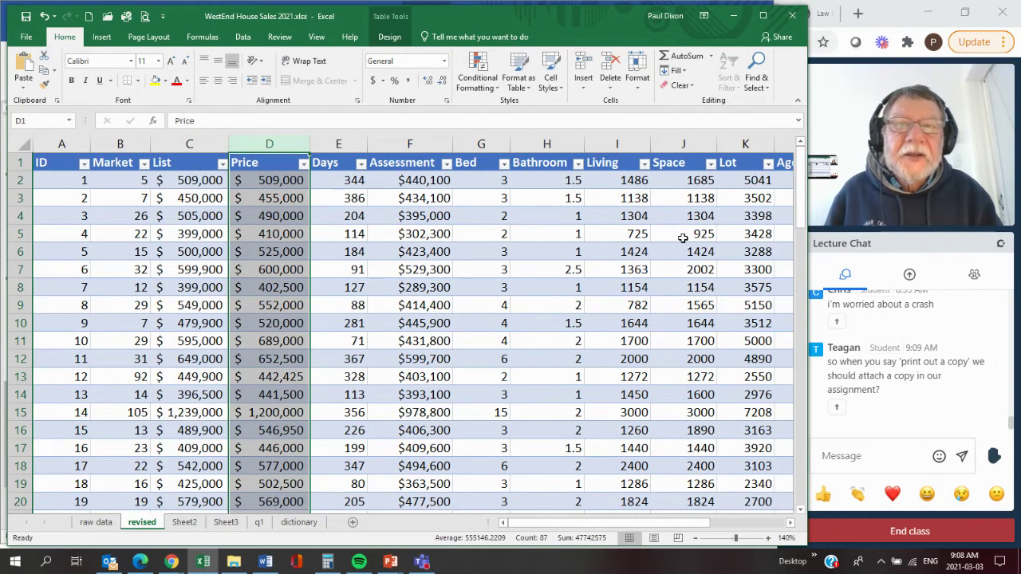
ctrl+click(683, 143)
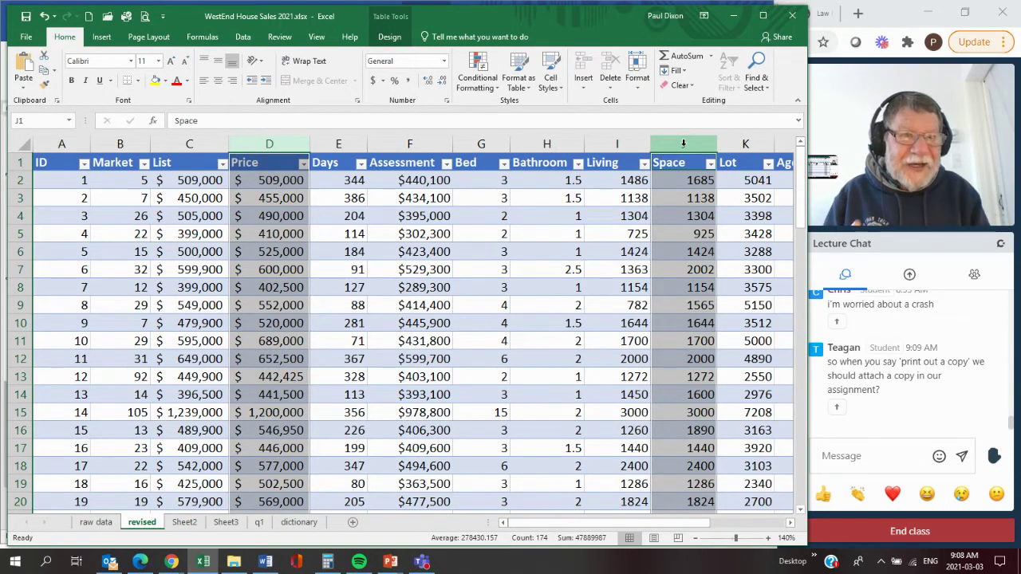
key(ctrl+c)
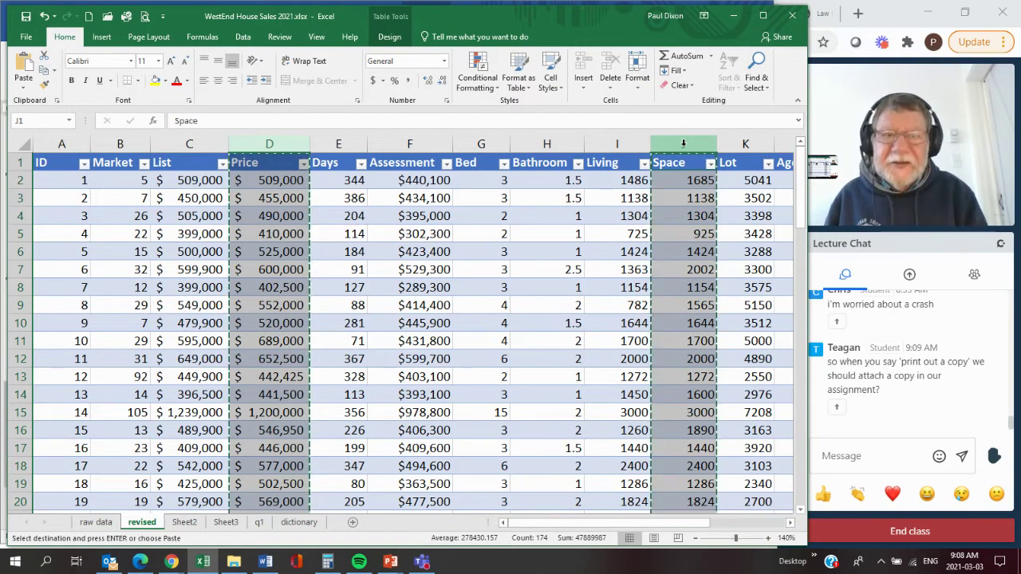
click(232, 528)
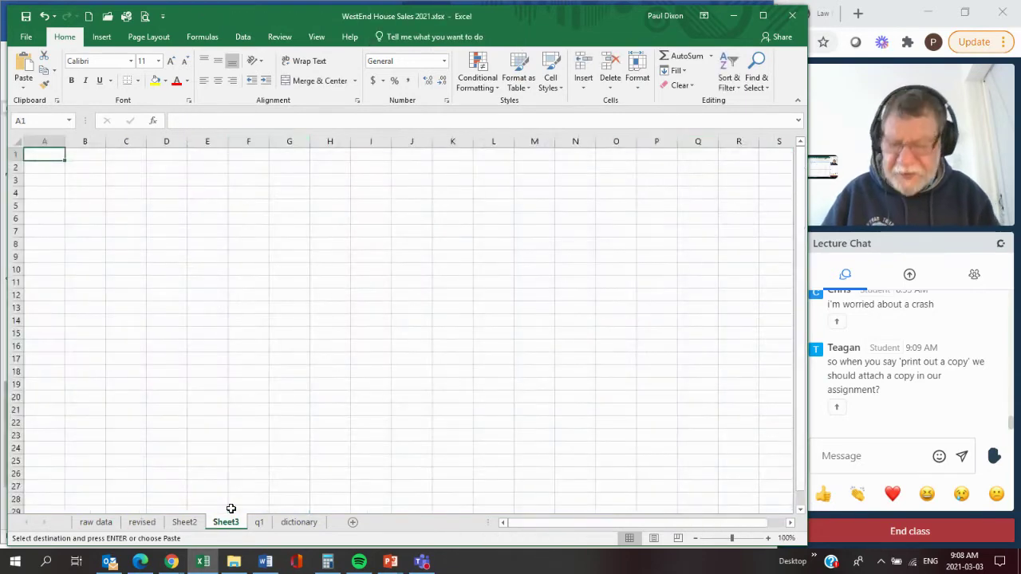
key(ctrl+v)
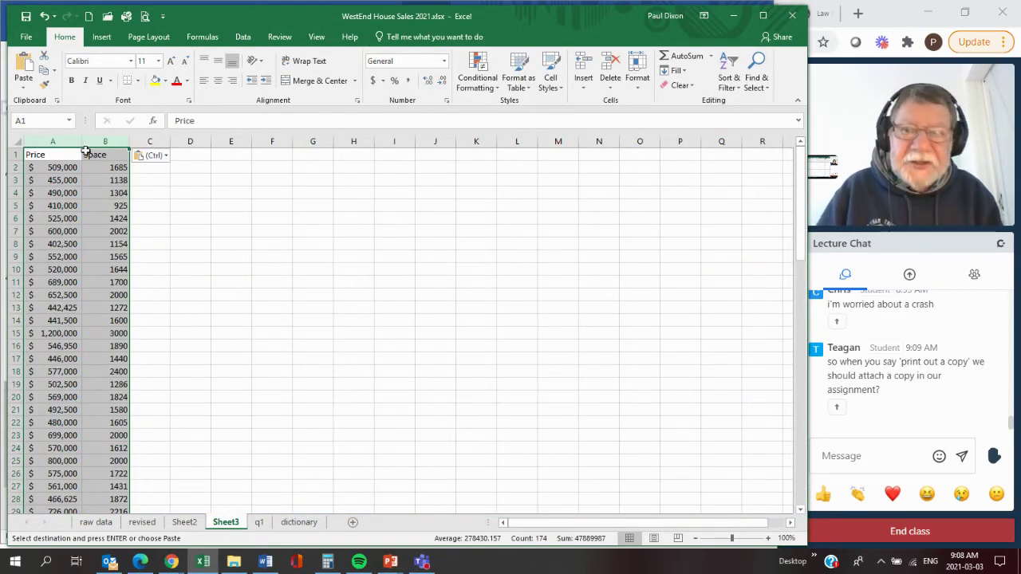
Move the Price column to column C, after Space, and delete the emptied column A.
click(59, 140)
right_click(61, 142)
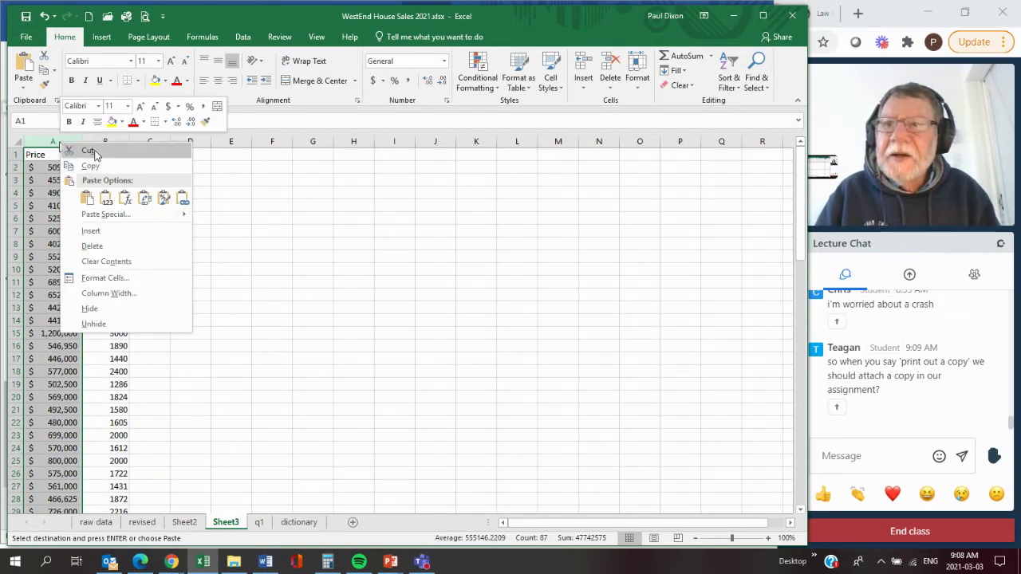
click(89, 165)
click(150, 156)
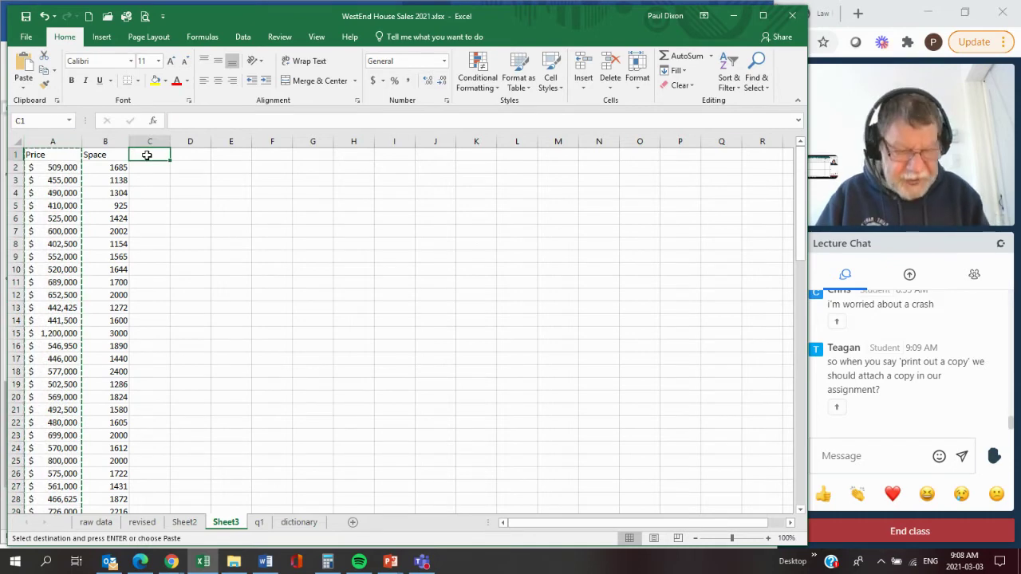
key(ctrl+v)
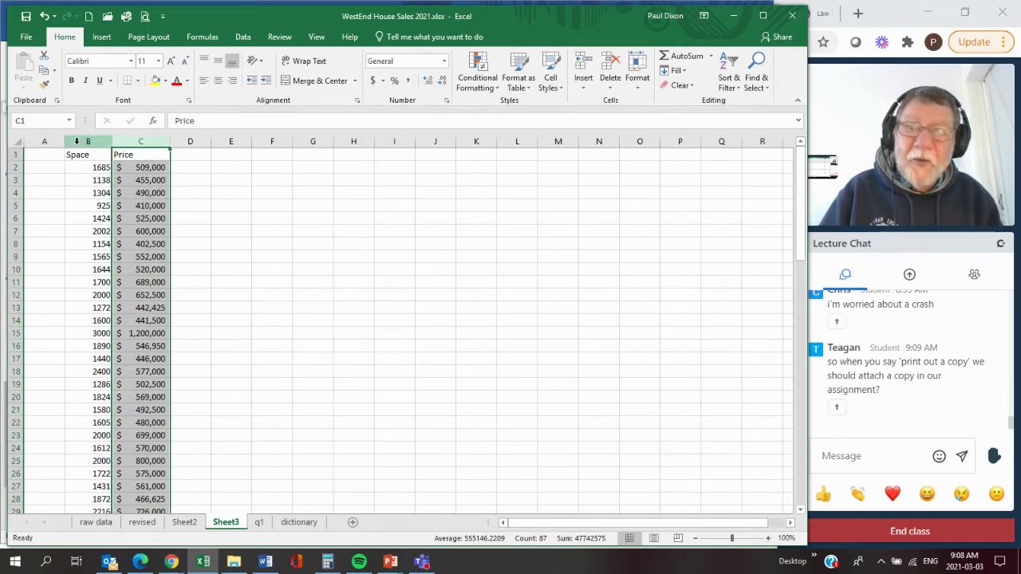
click(38, 142)
right_click(38, 143)
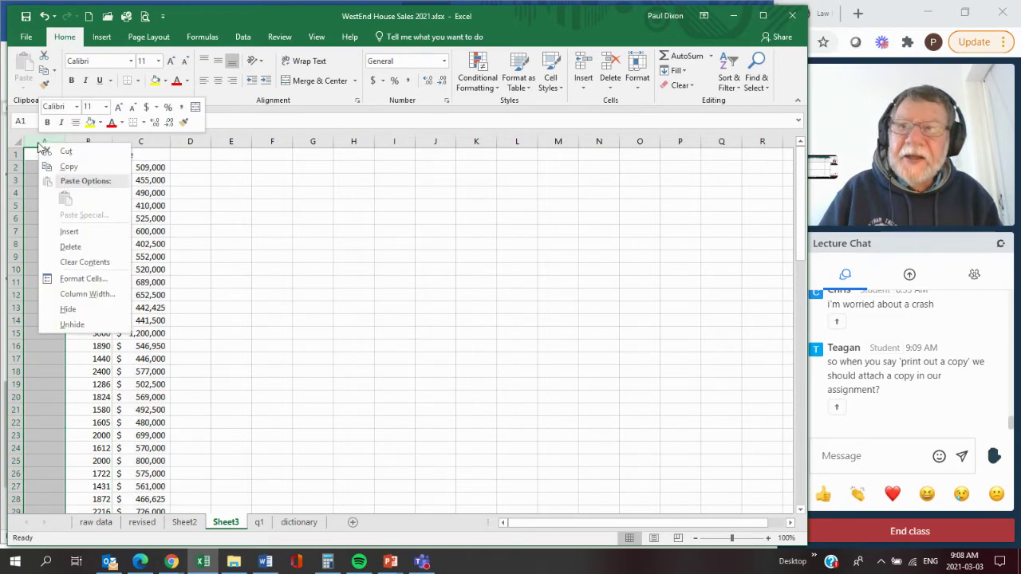
click(71, 247)
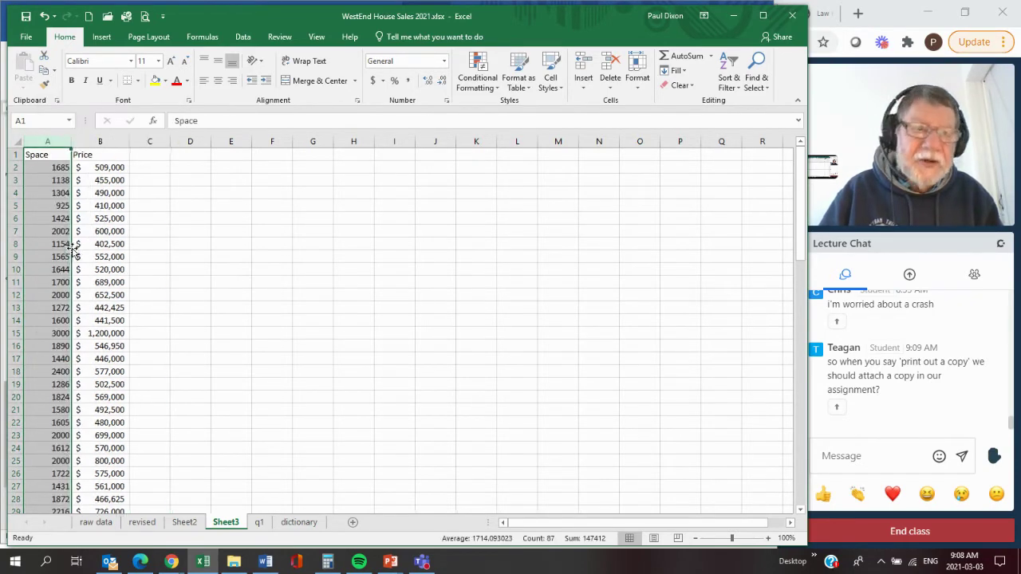
Set the zoom of Sheet3 to 150%.
click(768, 538)
click(769, 538)
click(769, 538)
click(769, 539)
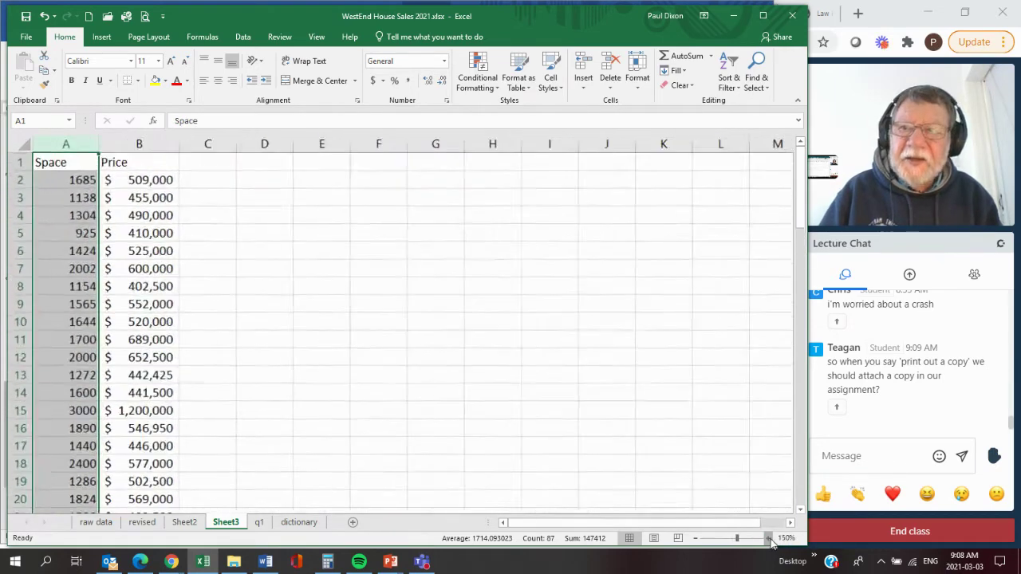
Insert a scatter chart of Price against Space from columns A and B of Sheet3.
click(769, 539)
click(769, 538)
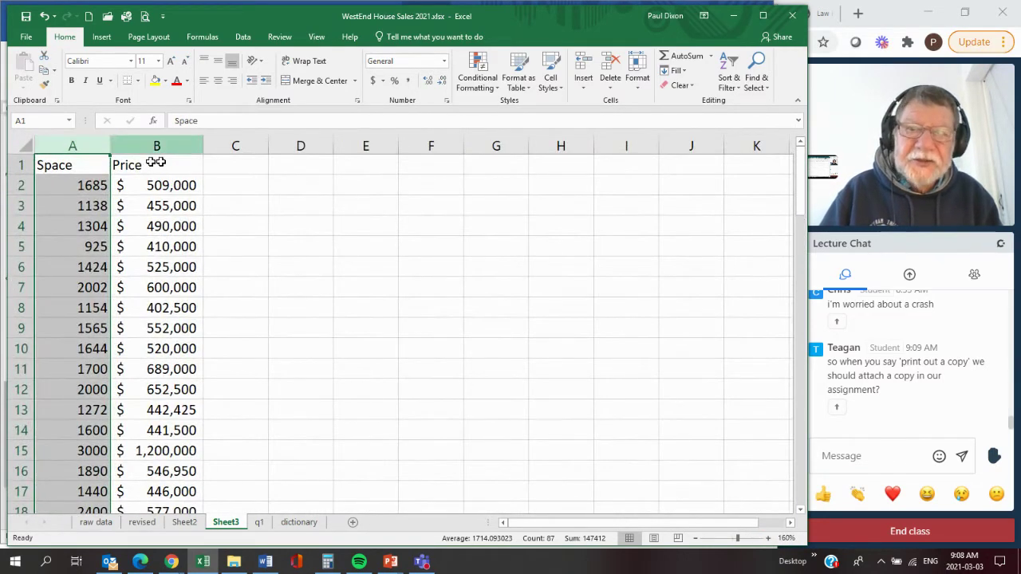
drag(74, 145, 153, 141)
click(102, 40)
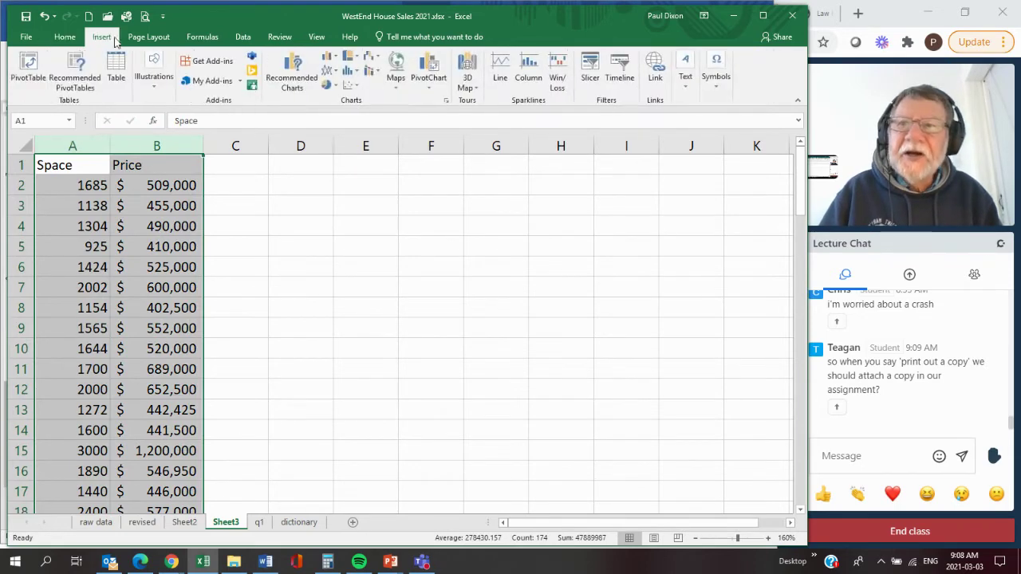
click(302, 72)
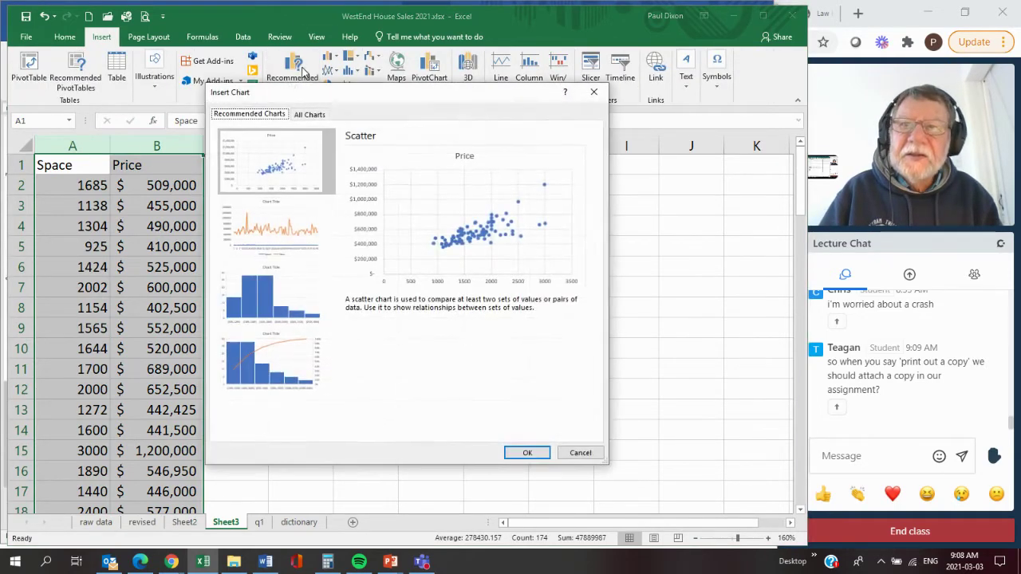
click(526, 452)
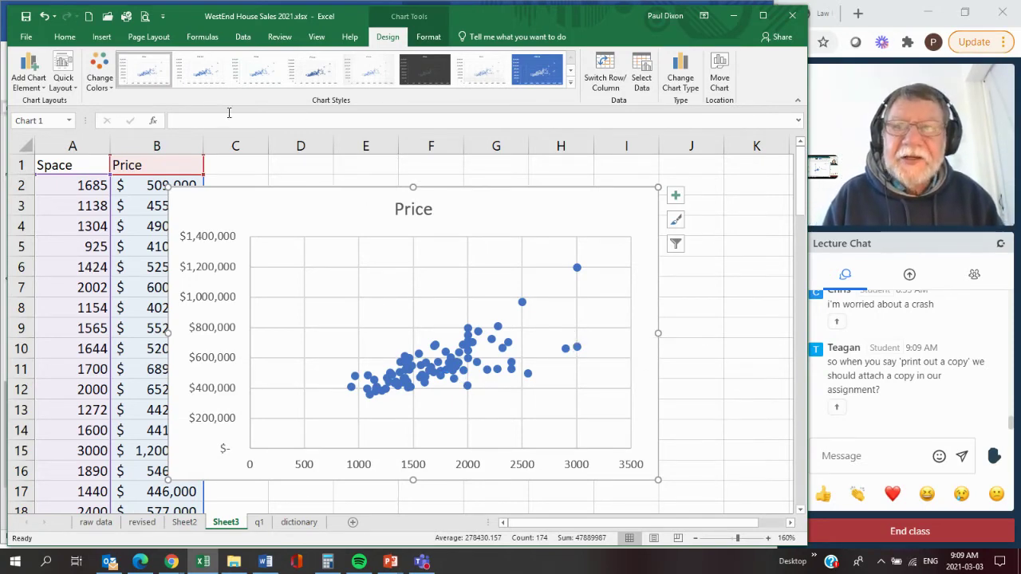
Apply a chart layout with axis titles and a linear trendline, and delete the legend.
click(70, 76)
click(137, 182)
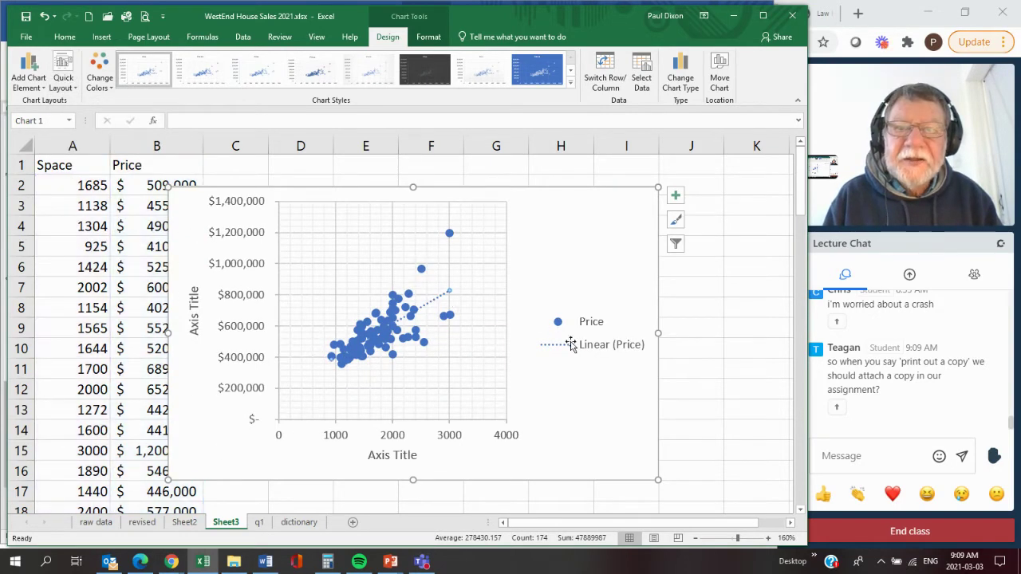
click(571, 344)
key(Delete)
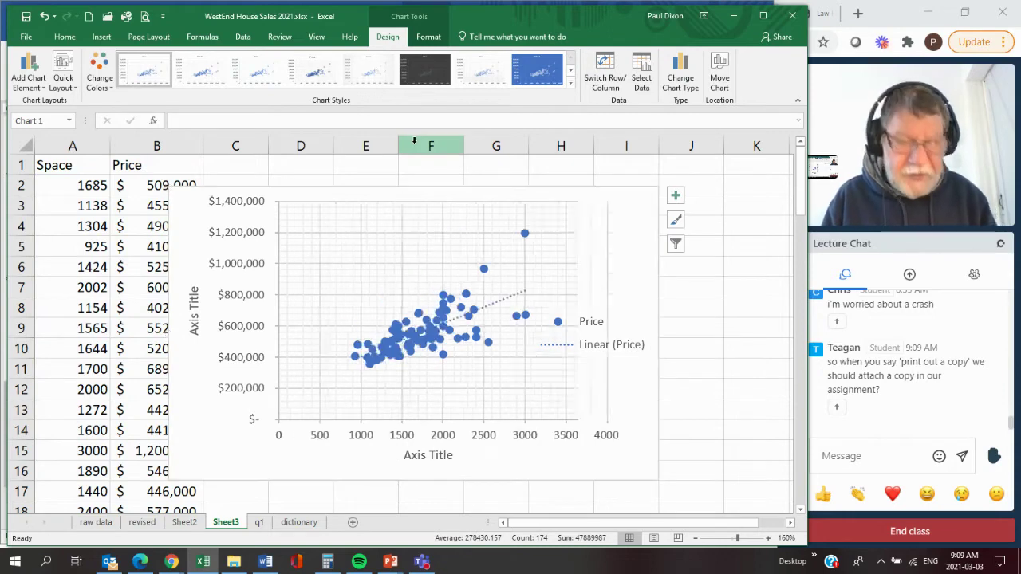
Format the trendline as a solid orange line of 4½ pt weight and move the chart beside the data columns.
click(425, 41)
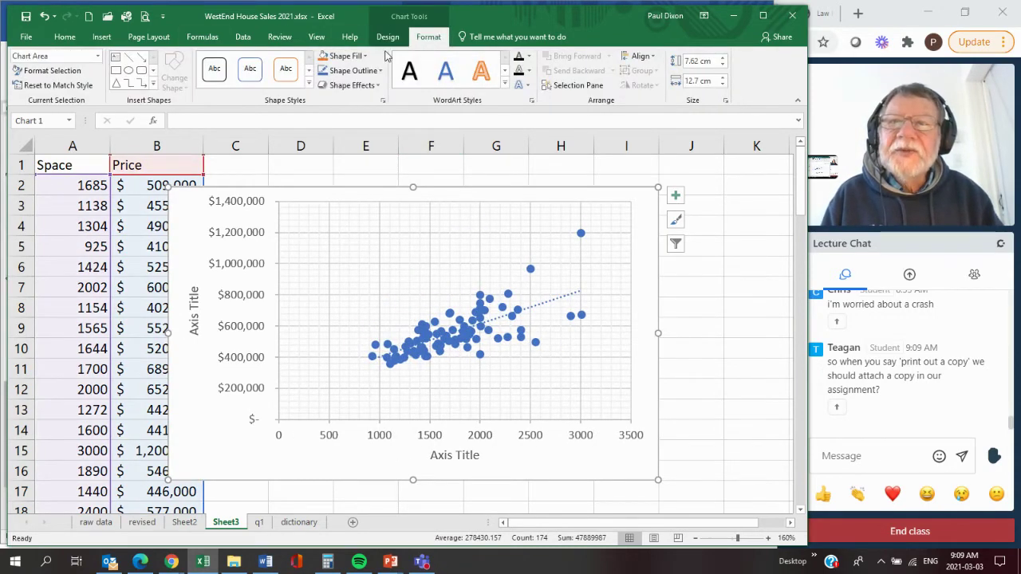
click(555, 304)
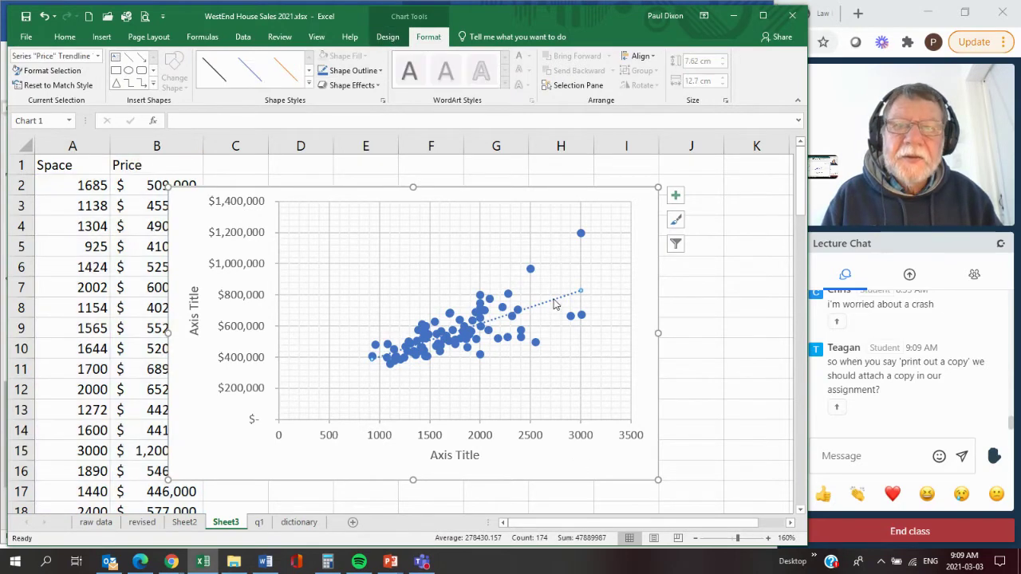
click(291, 78)
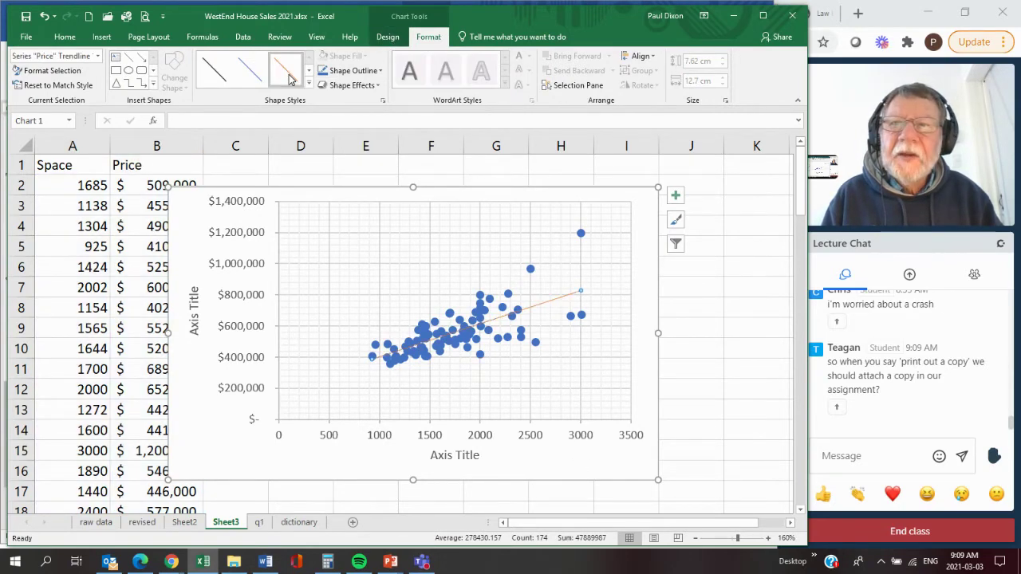
click(369, 73)
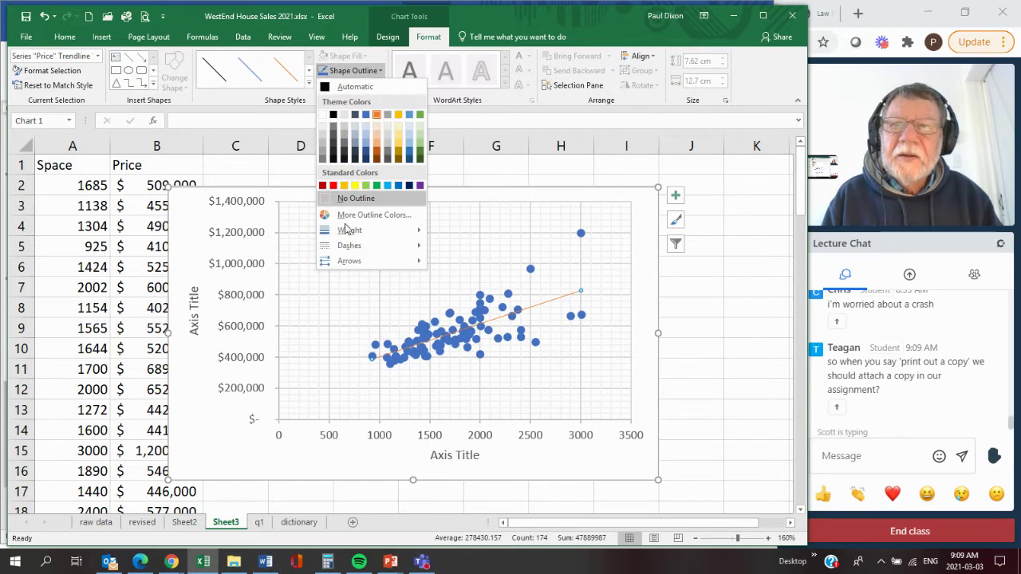
mouse_move(347, 230)
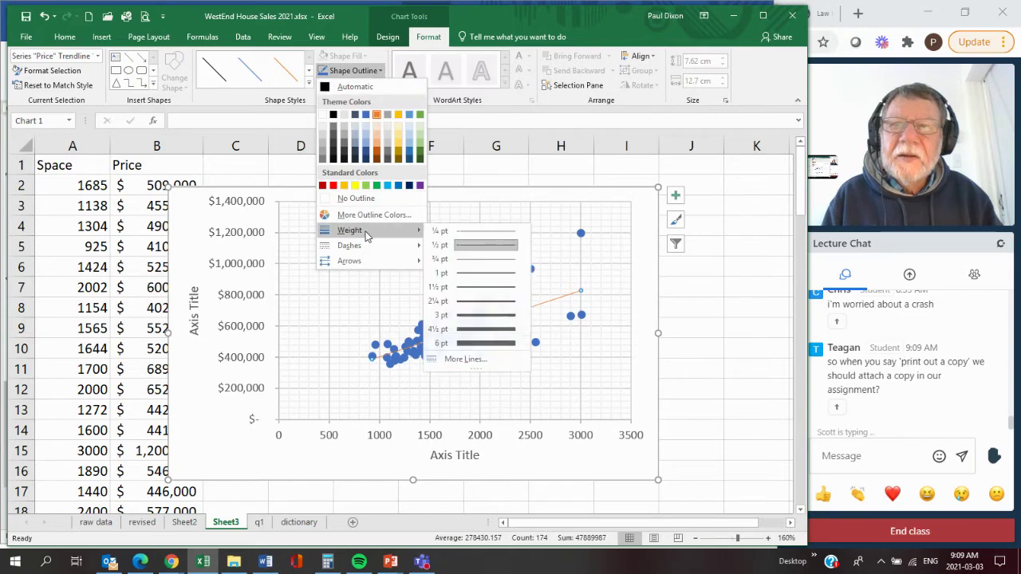
click(482, 329)
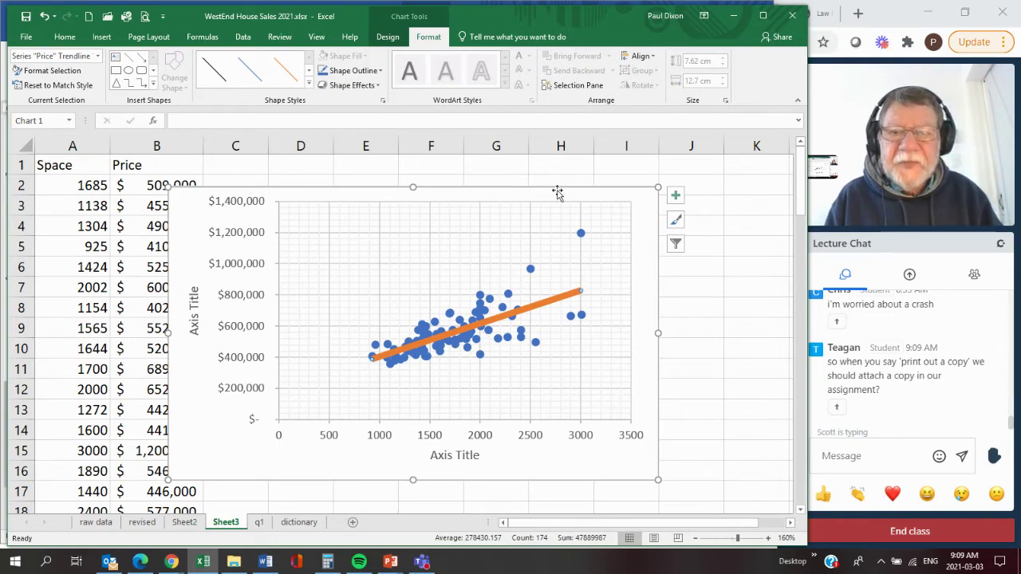
drag(582, 190, 623, 162)
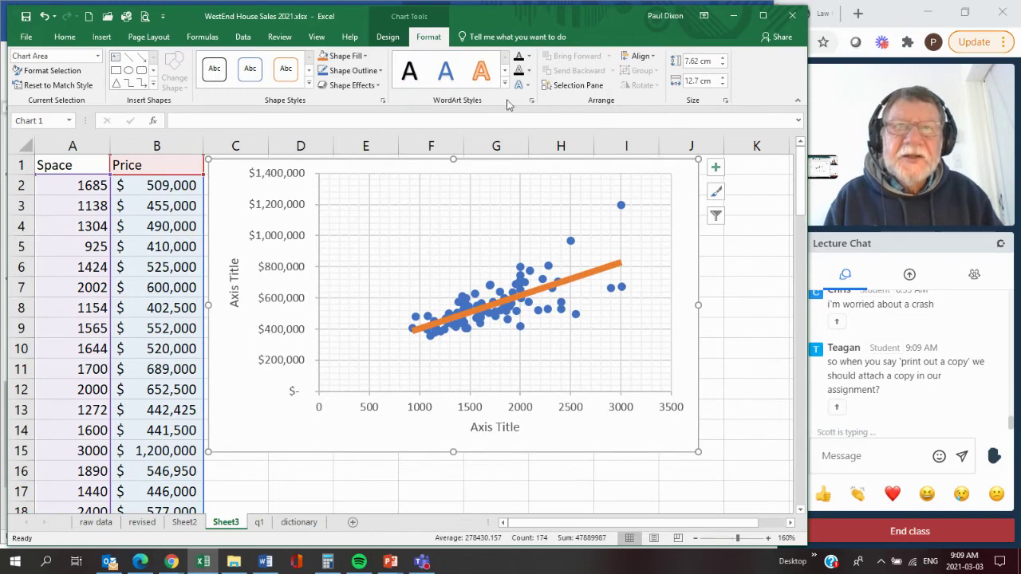
Run a Regression with Y range B1:B87 and X range A1:A87, including labels, residuals and residual plots, with output at D16.
click(242, 36)
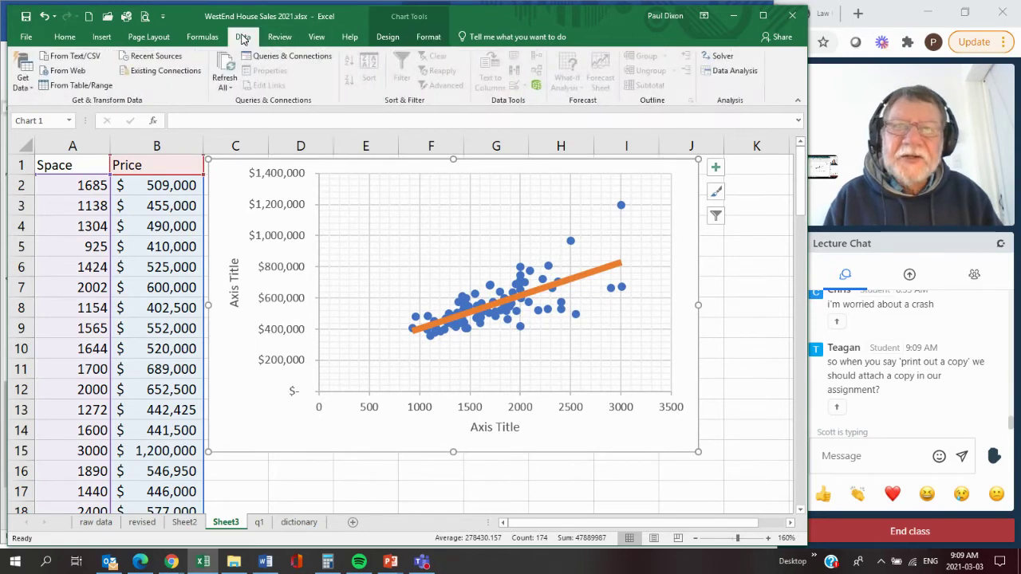
click(749, 78)
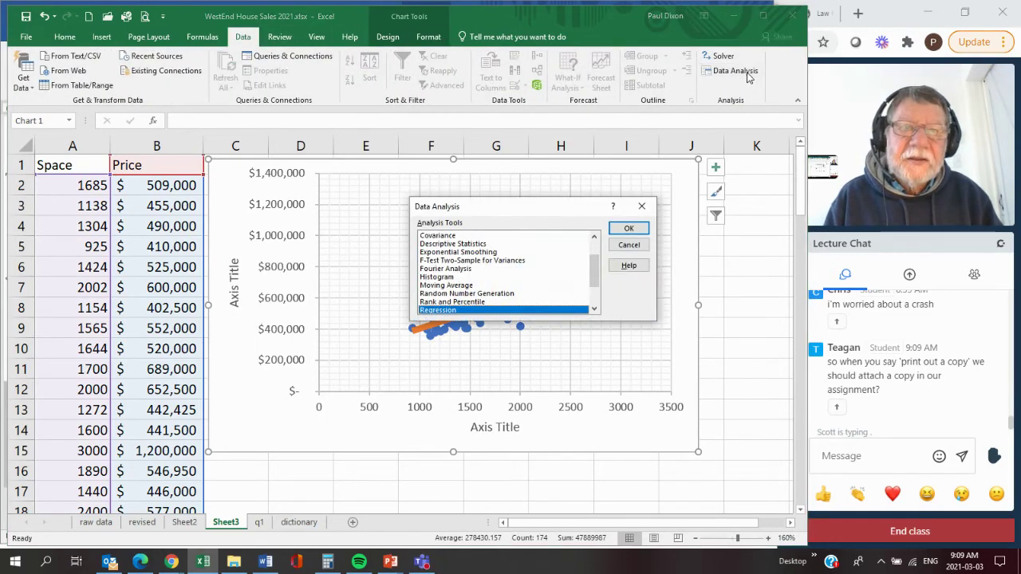
click(630, 229)
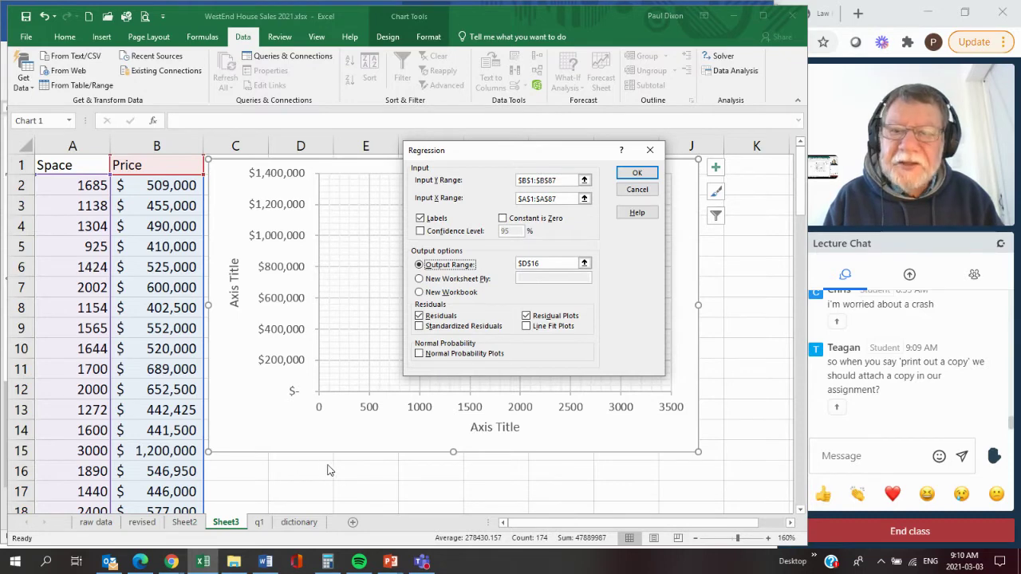
click(637, 174)
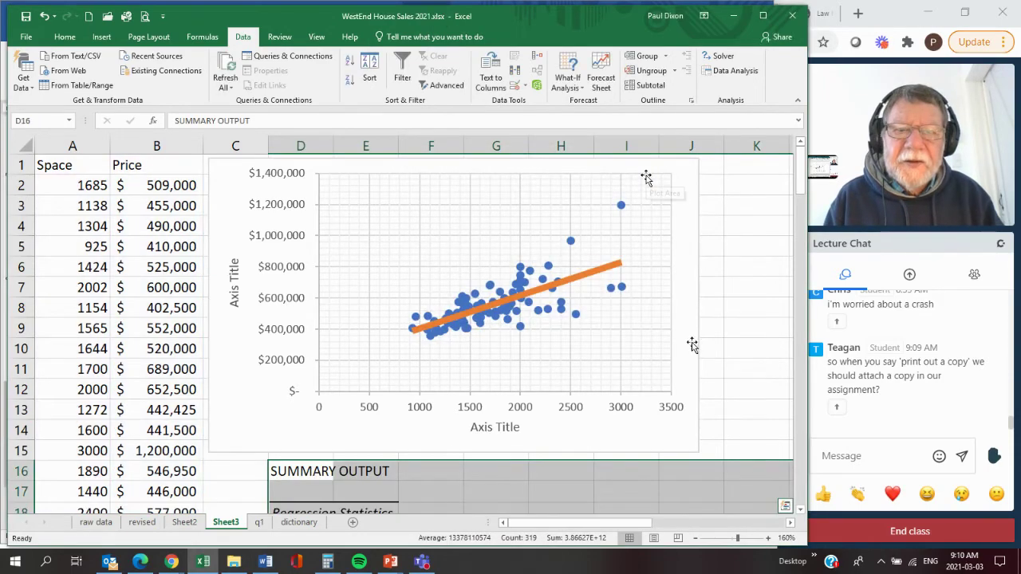
Copy the regression summary output in D16:L33, from the heading through the coefficients table.
scroll(701, 399, down, 5)
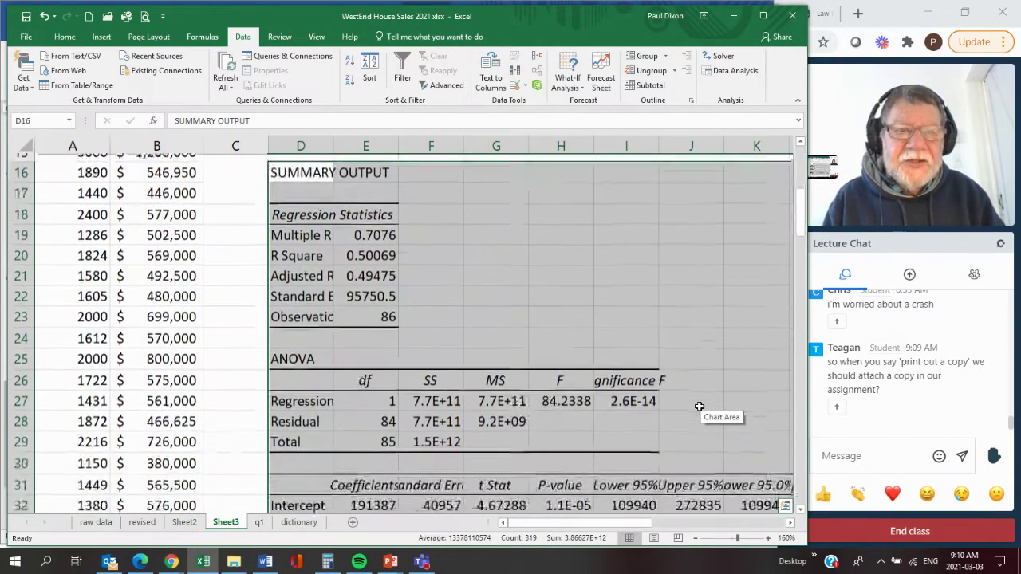
scroll(694, 408, down, 1)
scroll(510, 272, up, 1)
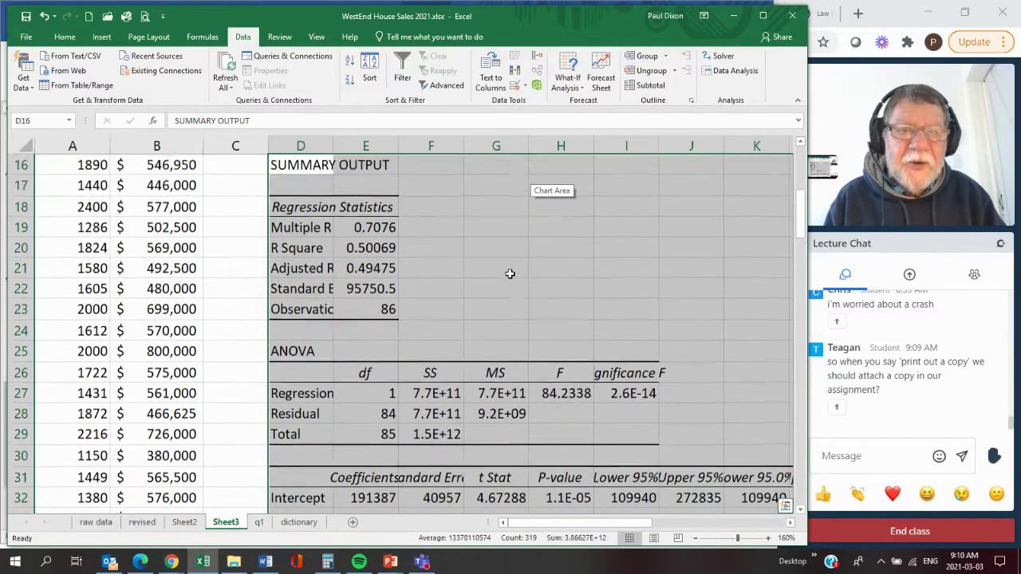
click(696, 540)
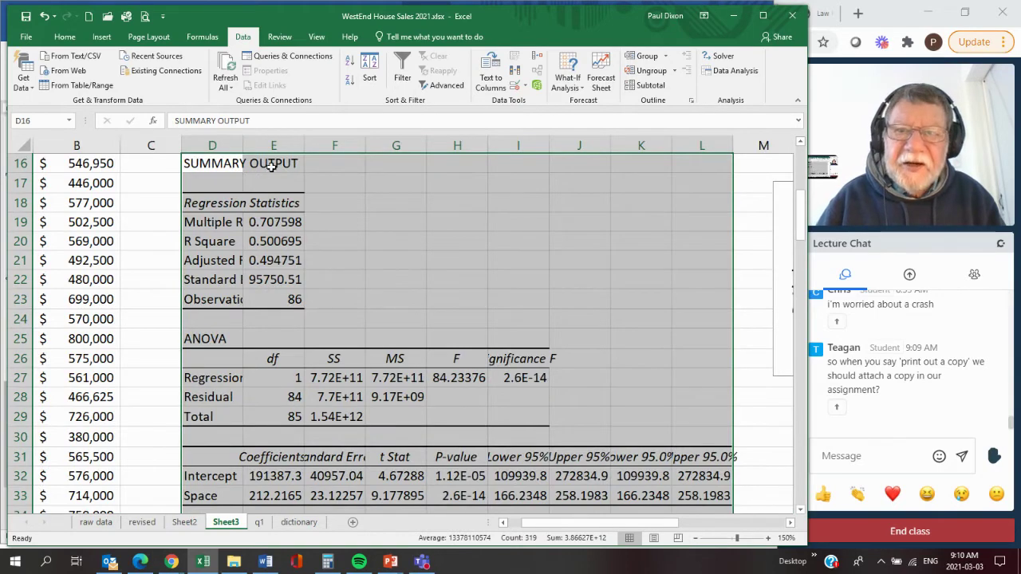
click(689, 242)
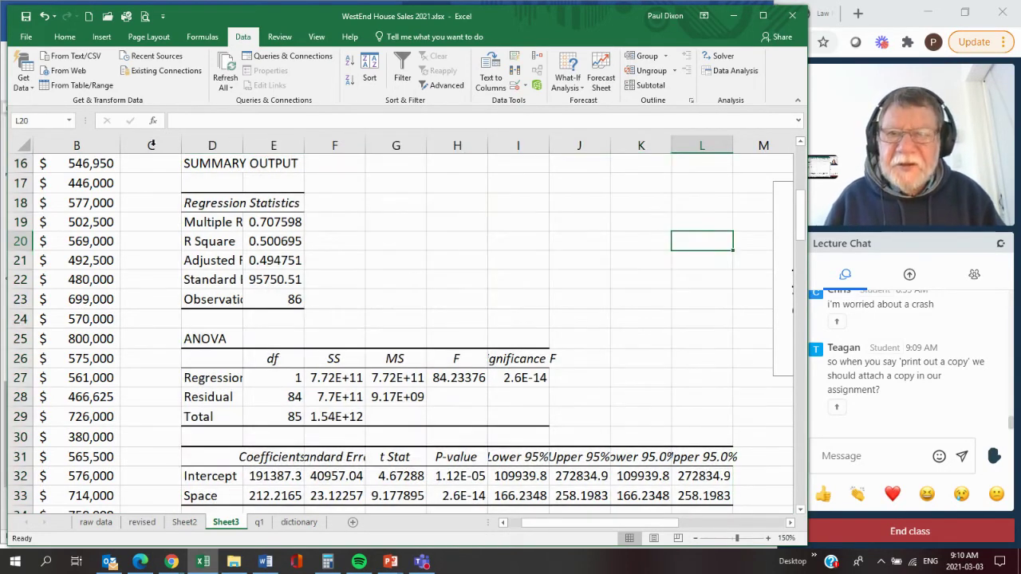
drag(214, 163, 654, 449)
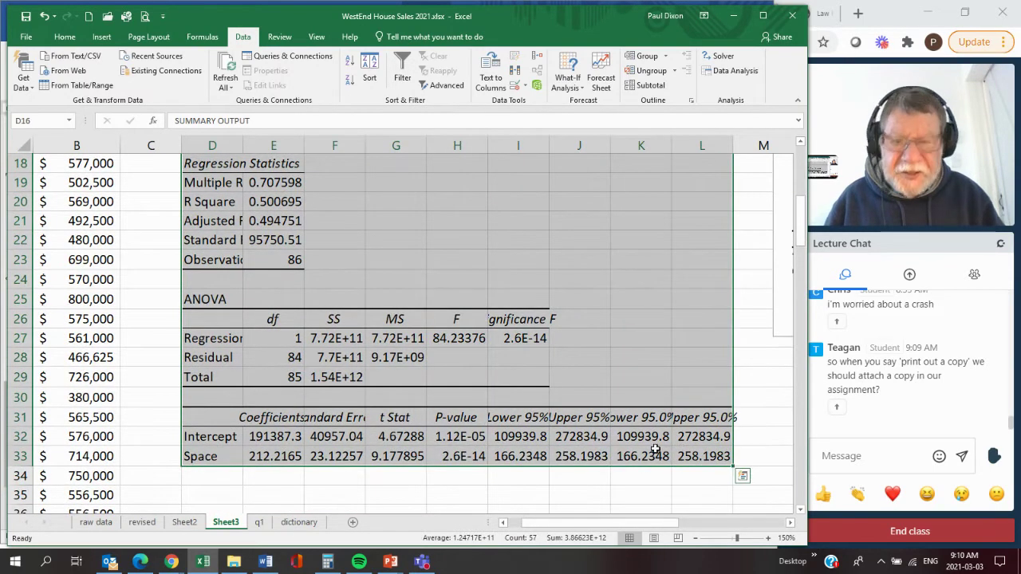
key(ctrl+c)
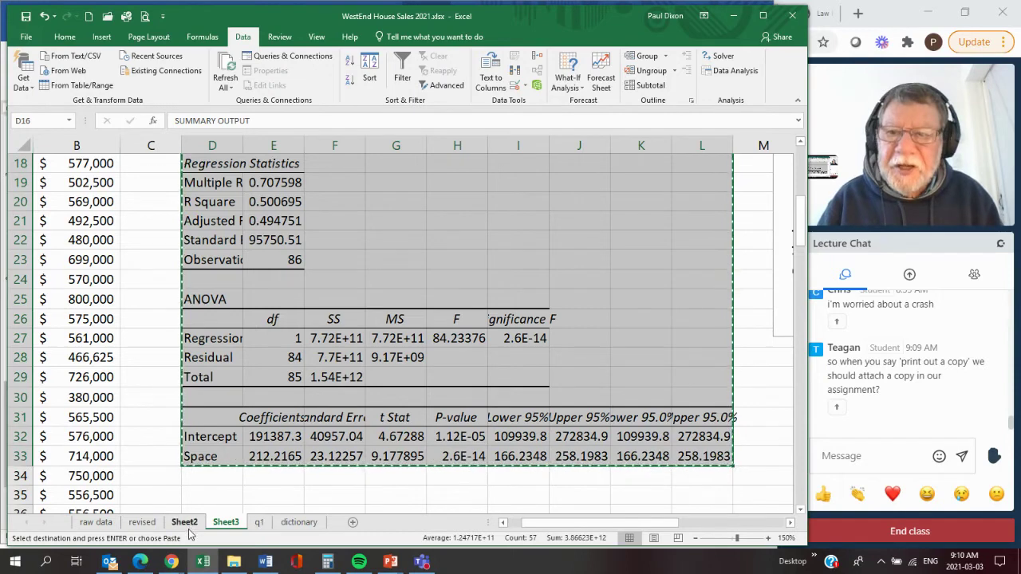
Switch to the Assignment #3 document in Word and insert blank lines below question 4b.
click(267, 562)
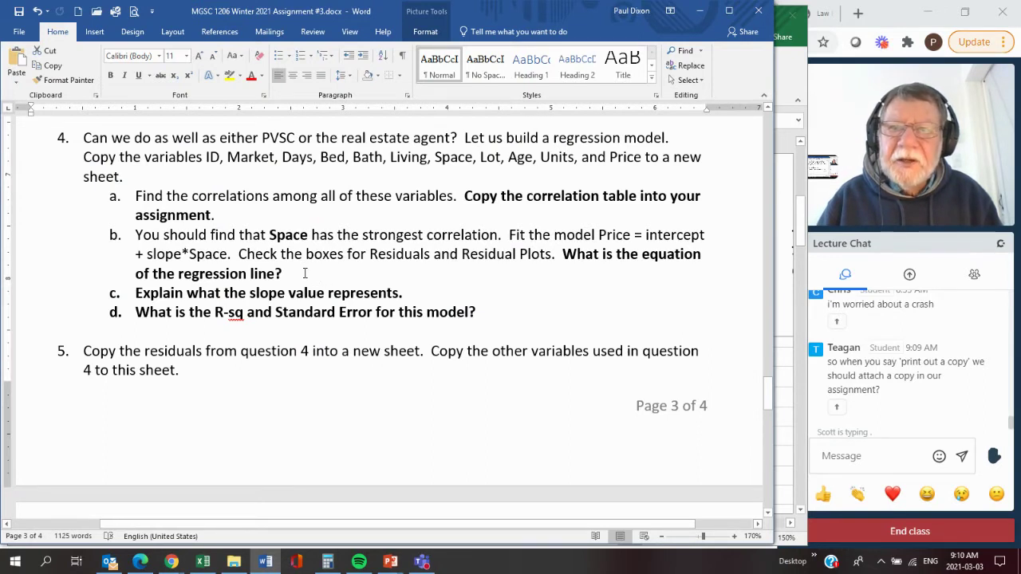
click(304, 273)
key(Return)
key(Return)
key(Return)
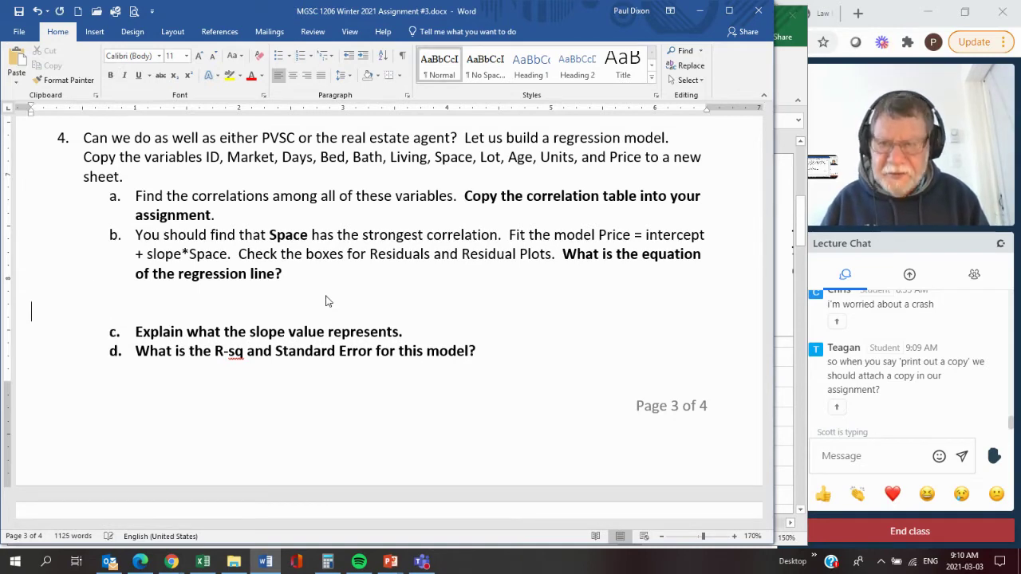
Try pasting the copied regression output below question 4b, and undo the paste.
key(ctrl+v)
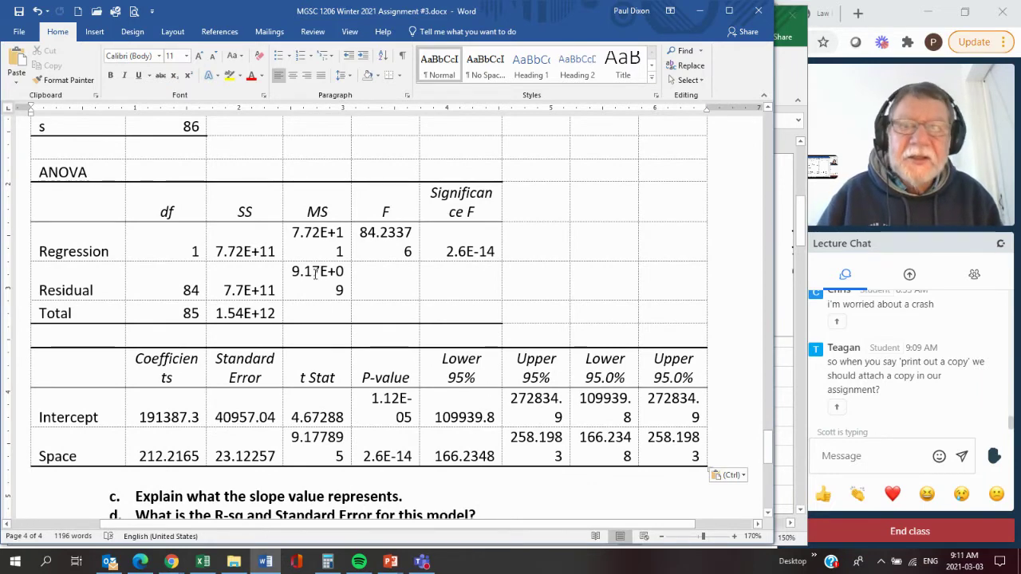
click(37, 11)
scroll(135, 137, up, 3)
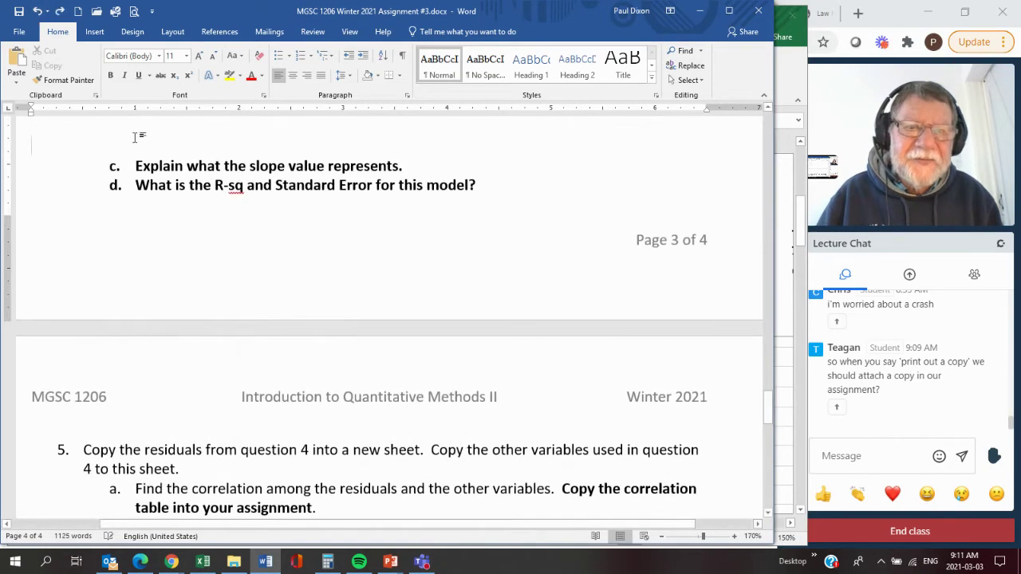
scroll(396, 326, up, 1)
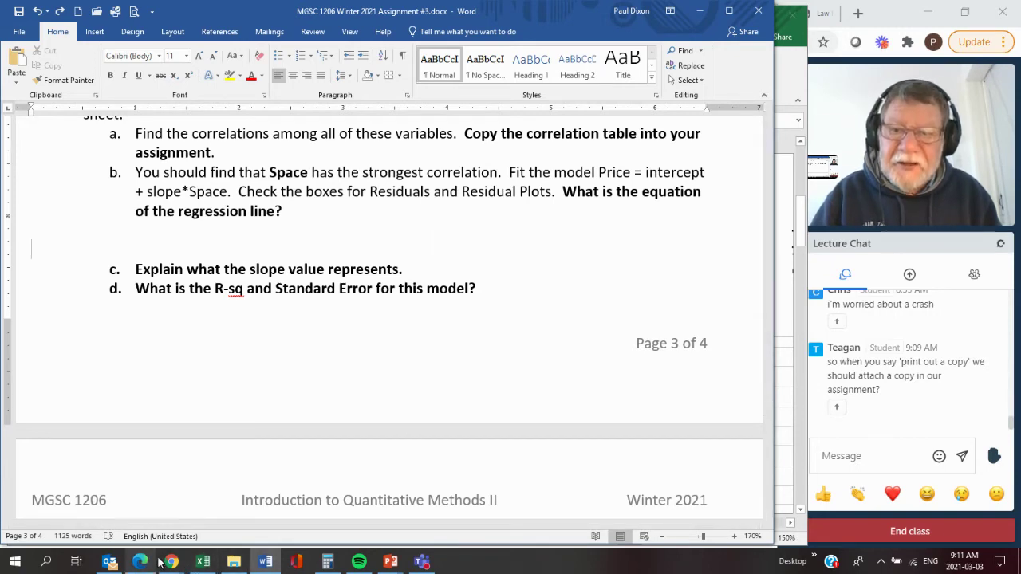
Switch back to the Excel workbook and clear the copy selection around the regression output.
click(203, 562)
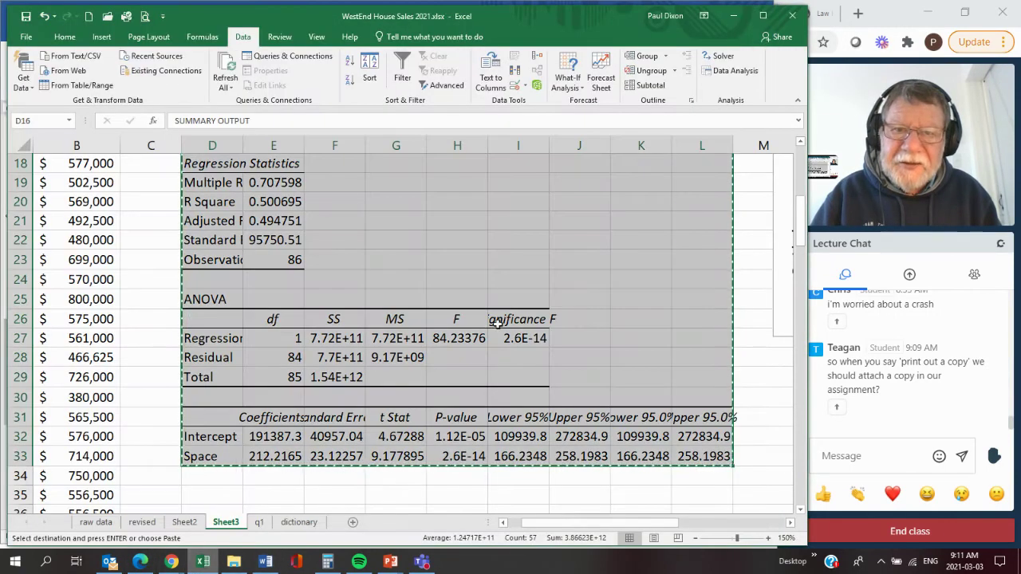
click(470, 264)
key(Escape)
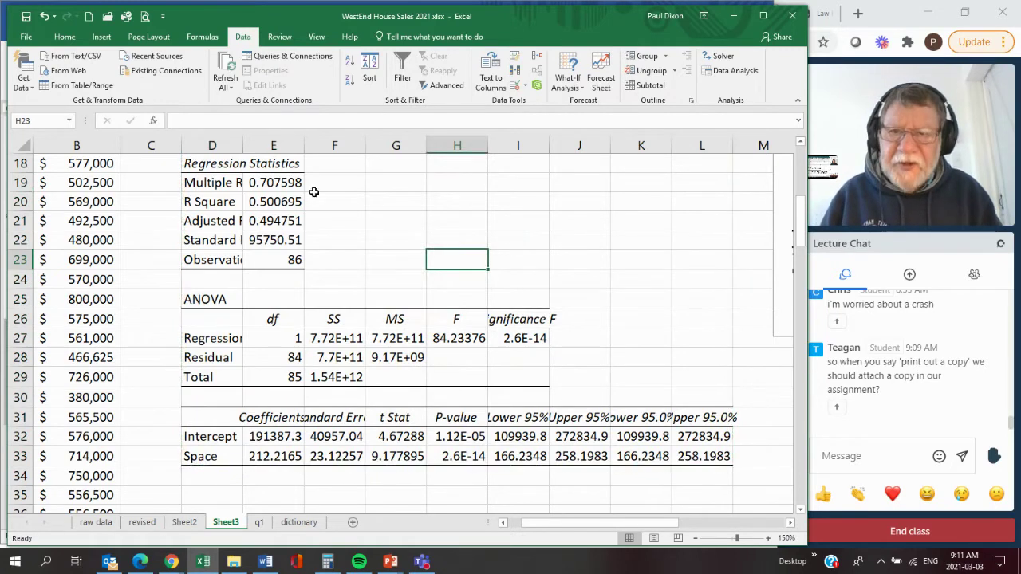
Increase the font size of the empty cell G22, beside the regression statistics, to 16.
click(375, 238)
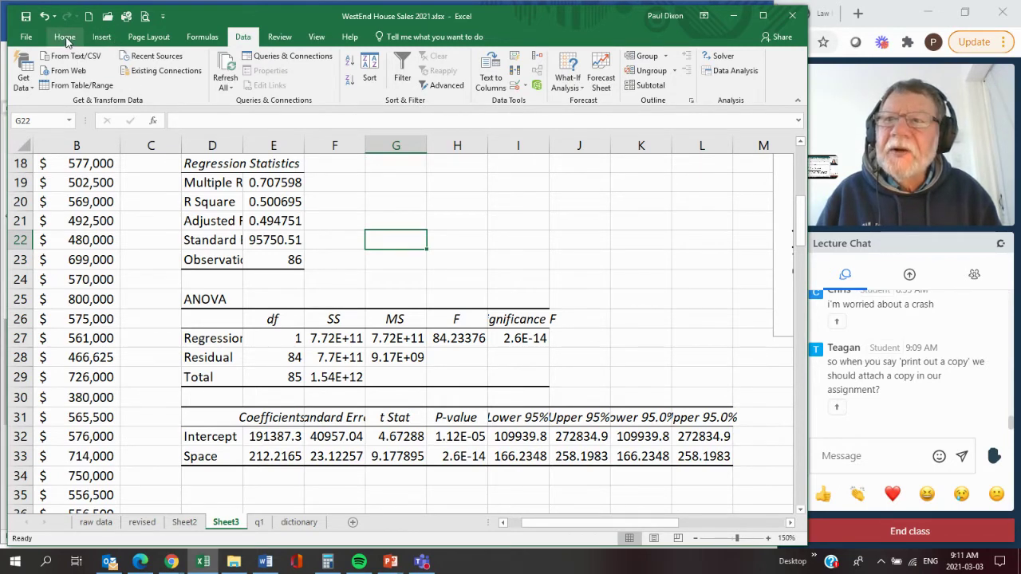
click(64, 37)
click(170, 63)
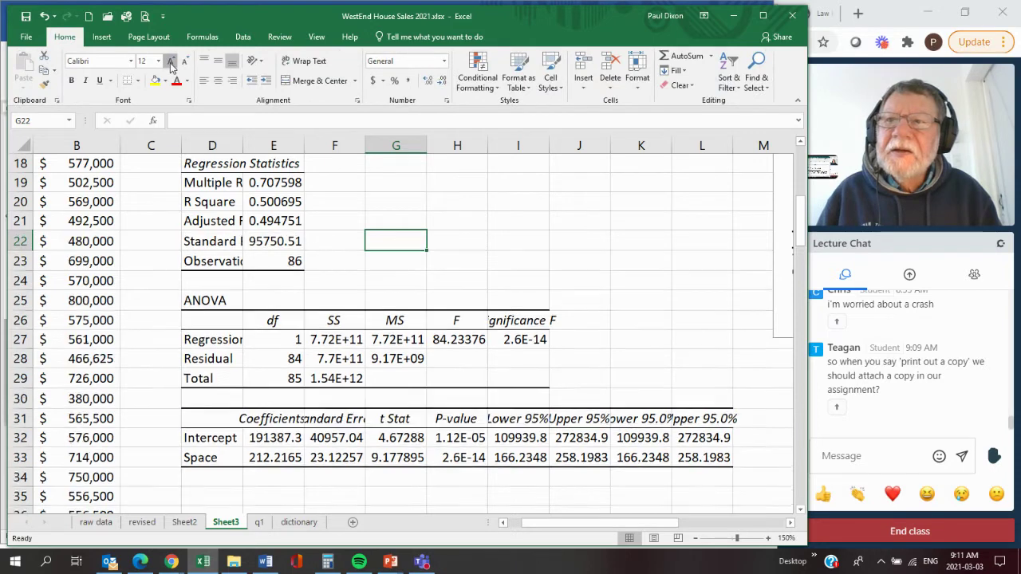
click(170, 62)
click(170, 62)
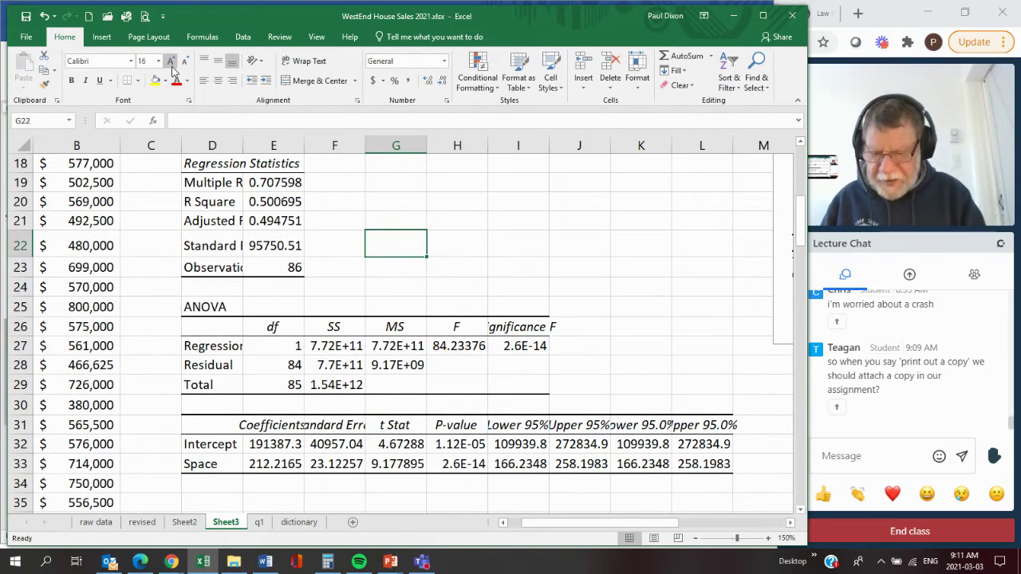
Start writing the regression equation in G22 as "Est Avg Price = $191,387 + 212.22".
text(Est A)
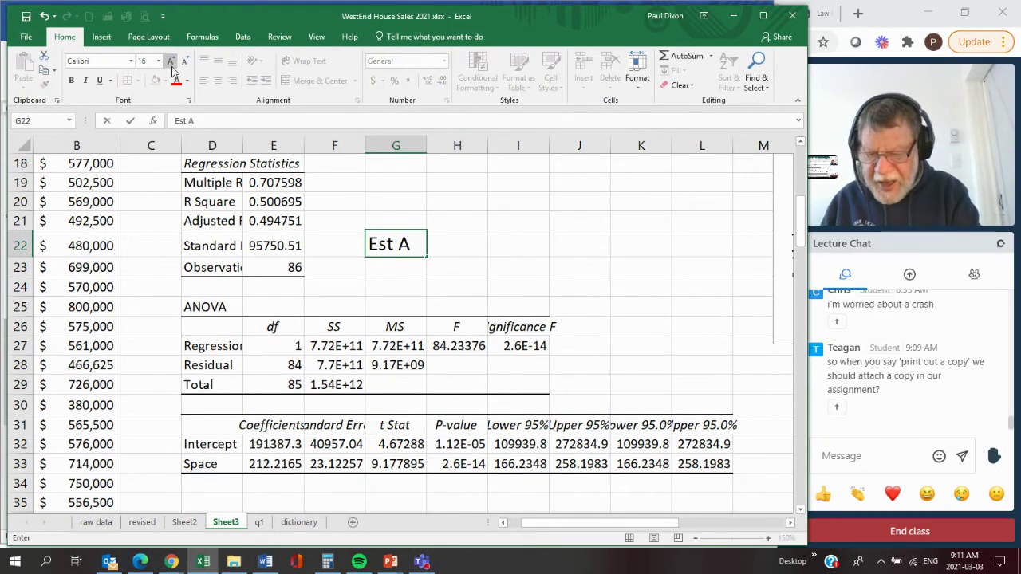
text(vg P)
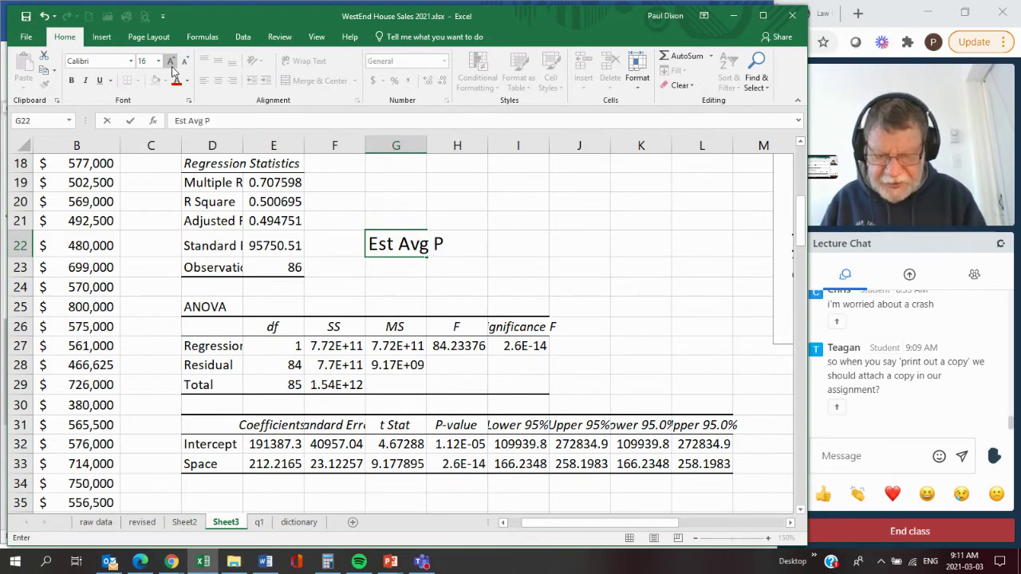
text(rice)
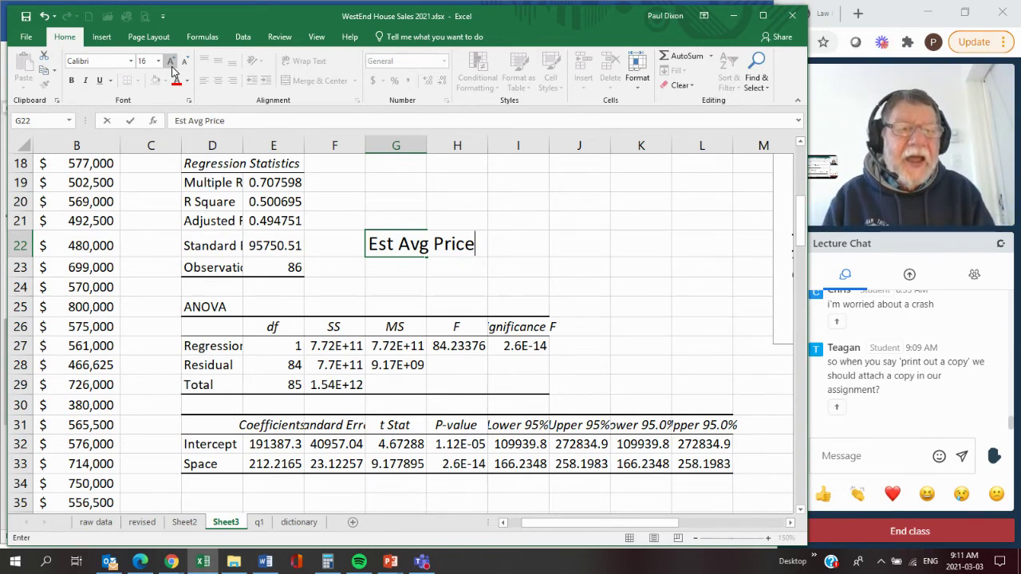
text(=)
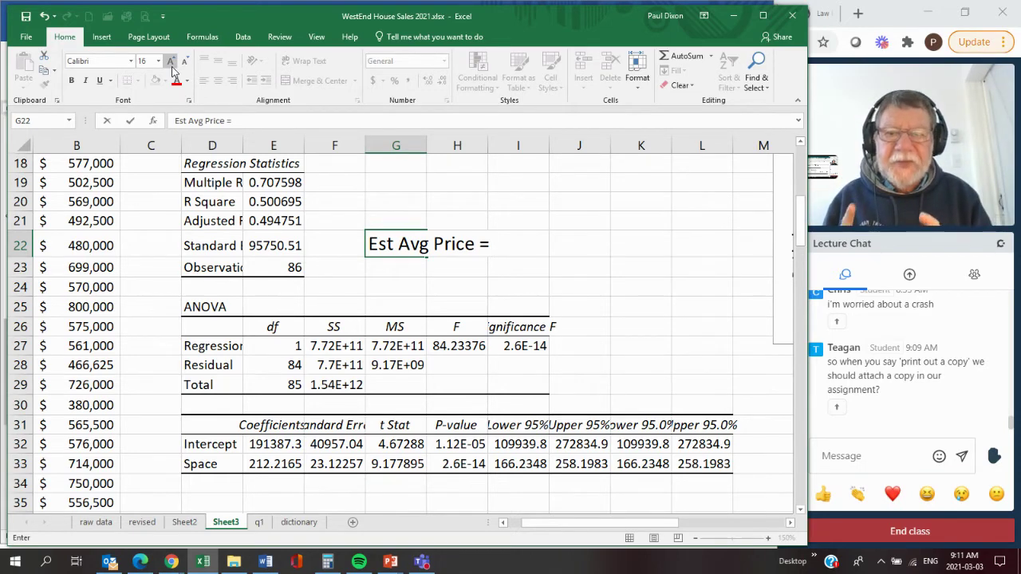
text($191)
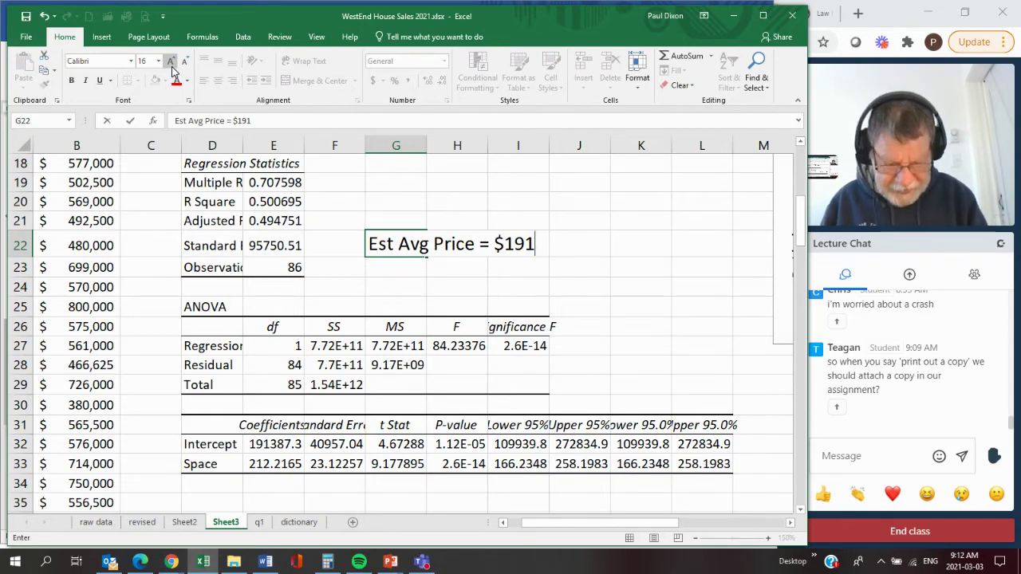
text(,387)
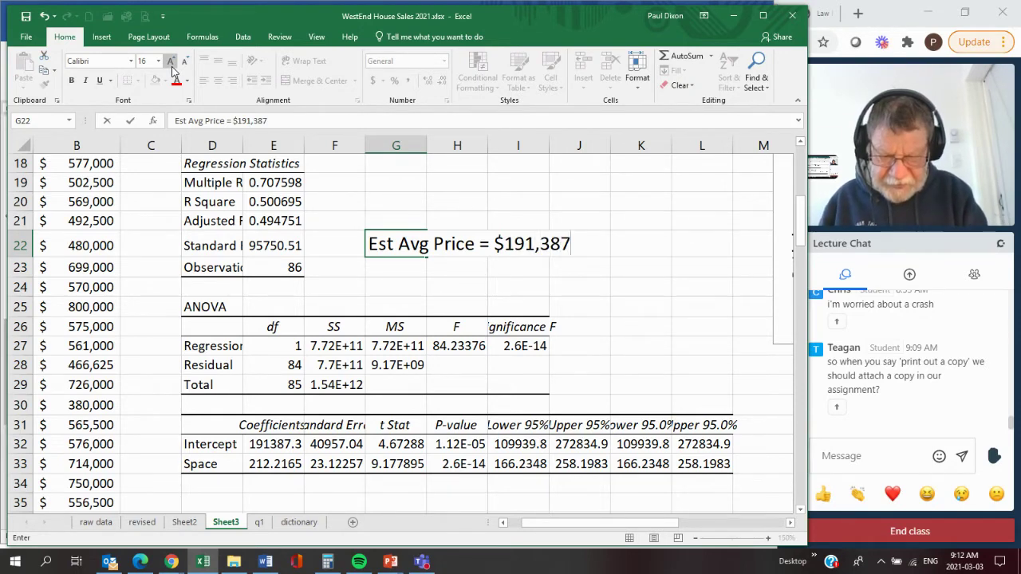
text( + )
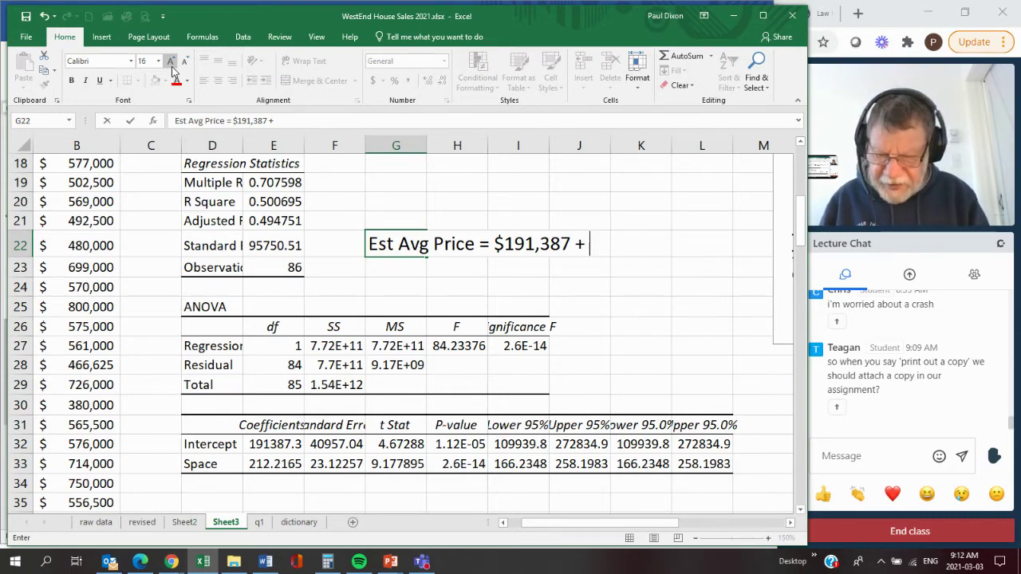
text(212)
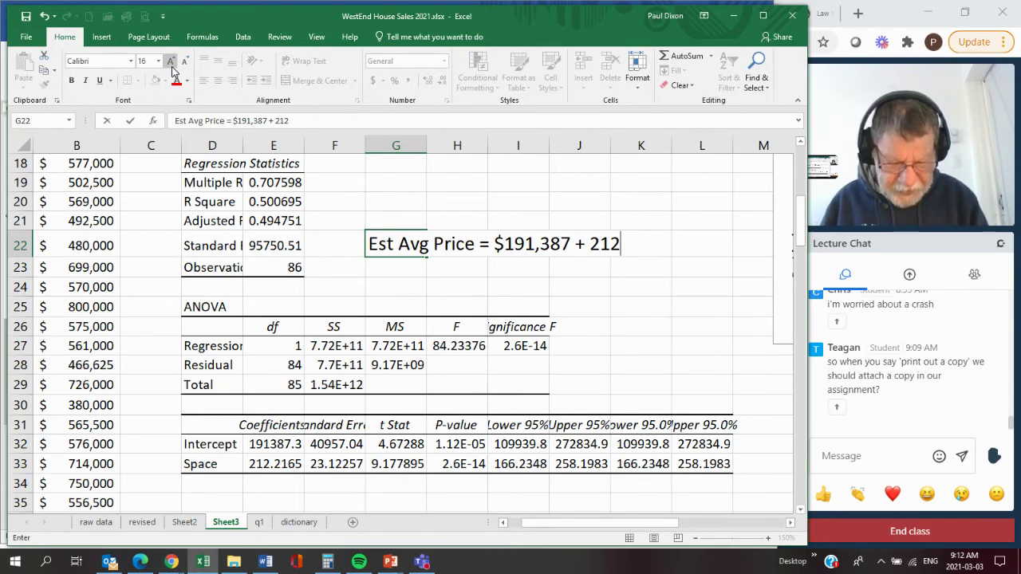
text(.22)
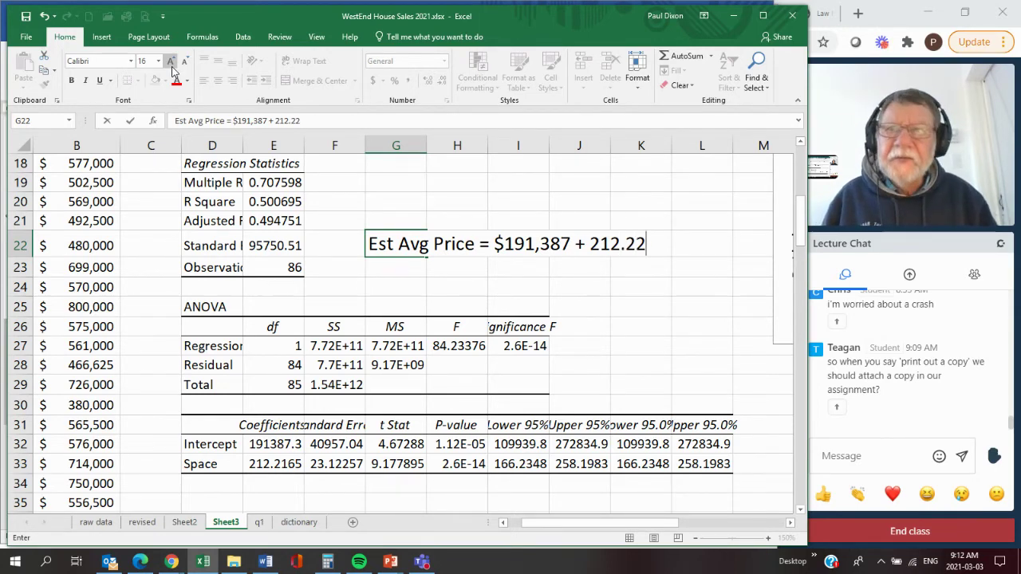
Add a dollar sign before 212.22 in the equation and complete it with "*Space".
click(276, 120)
text($212.22)
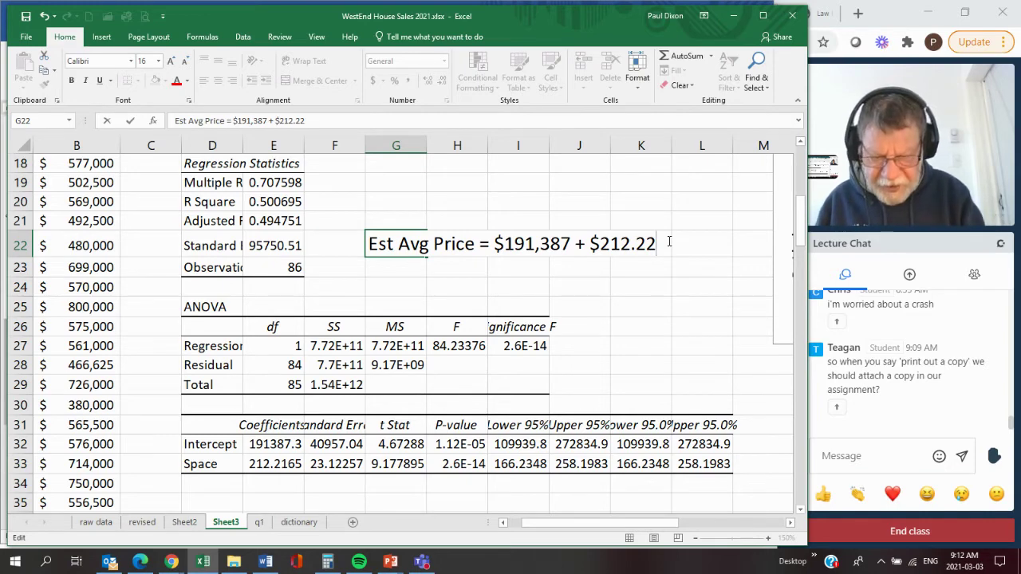
text(*Space)
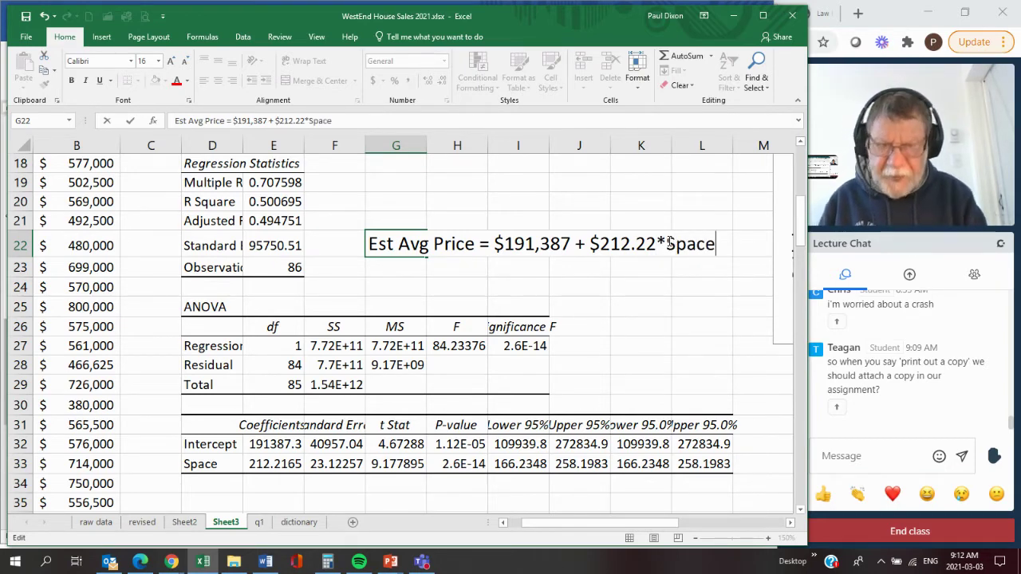
click(691, 279)
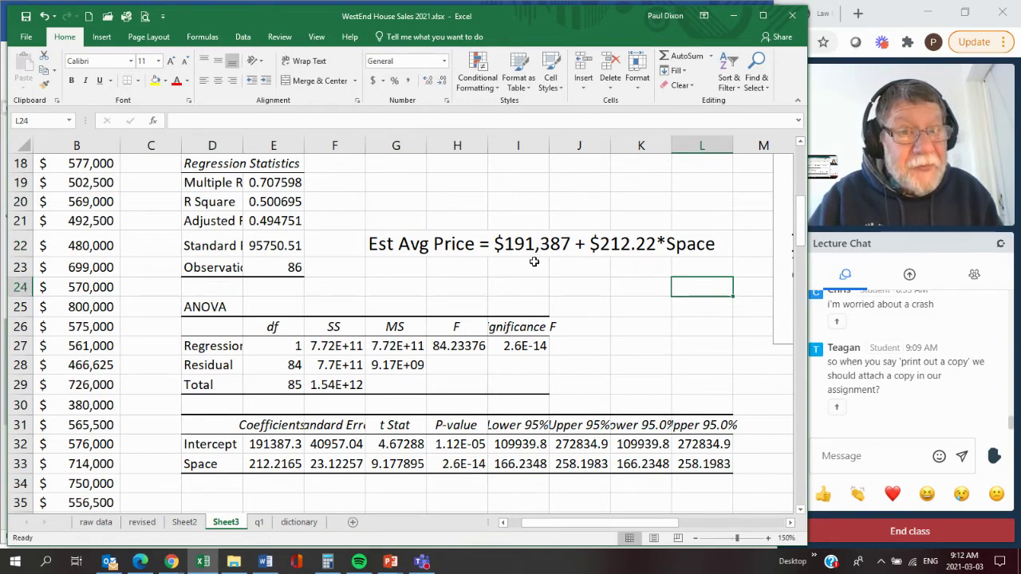
Examine the Price-on-Space scatter chart and its trendline in relation to zero space.
scroll(542, 363, up, 5)
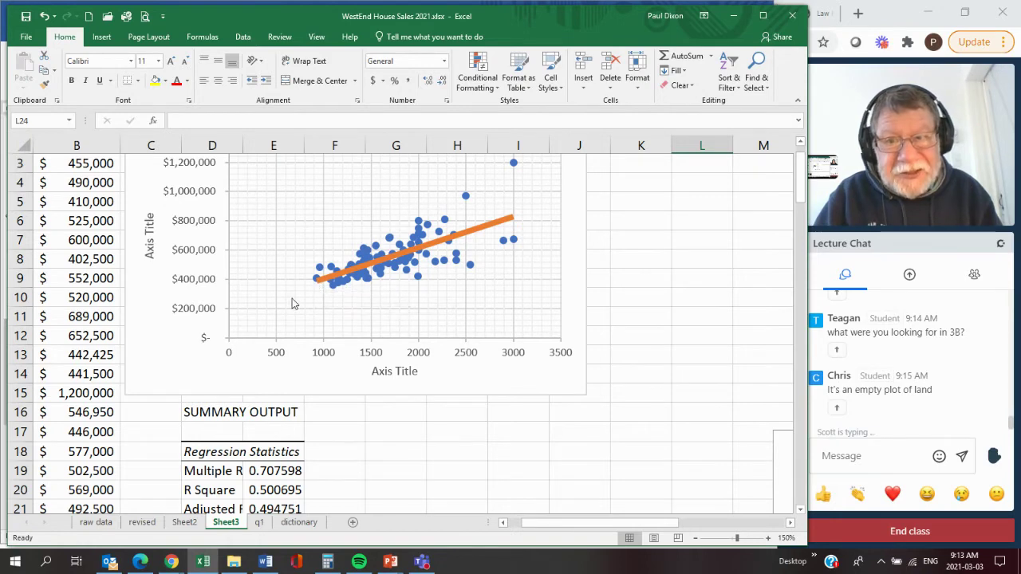
click(239, 338)
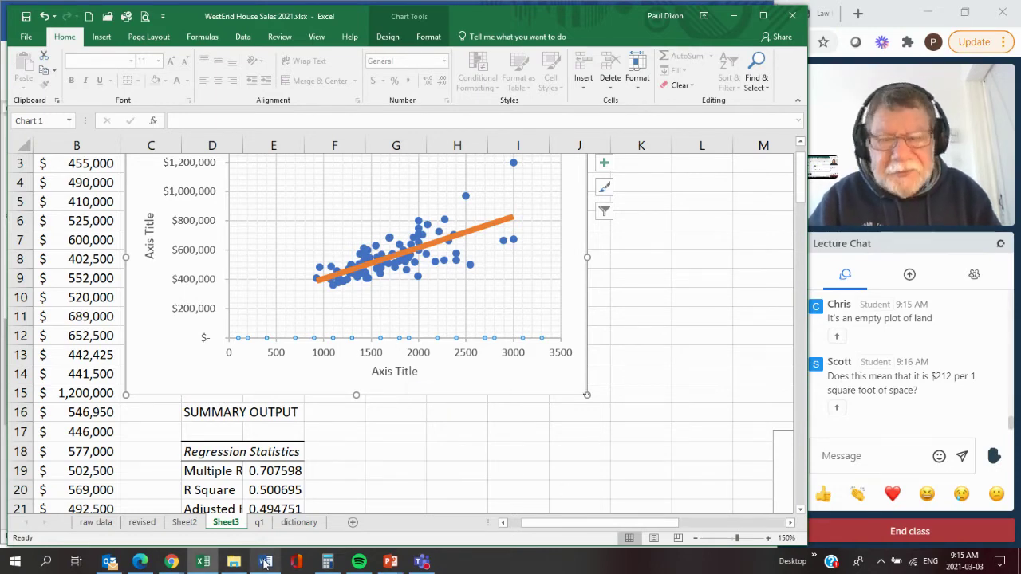
mouse_move(265, 563)
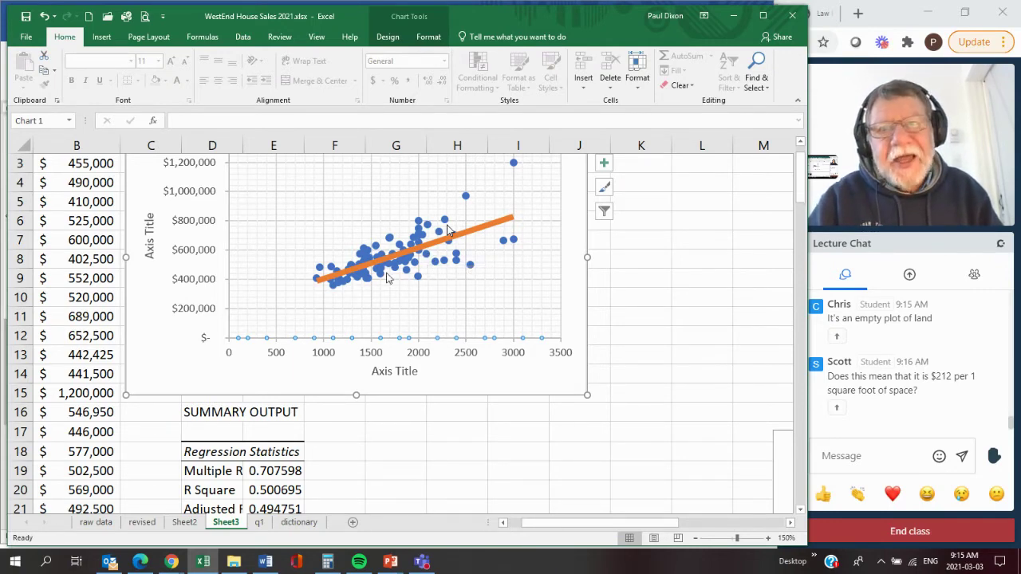
mouse_move(462, 265)
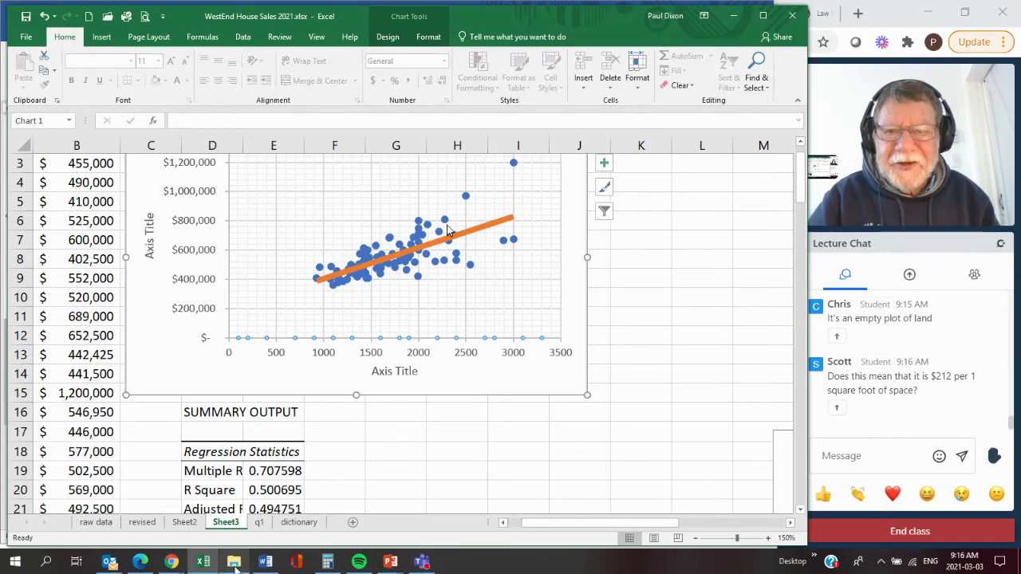
Switch to the Assignment #3 document in Word and read questions 4c and 4d on the slope, R-sq and Standard Error.
click(266, 561)
scroll(433, 342, down, 5)
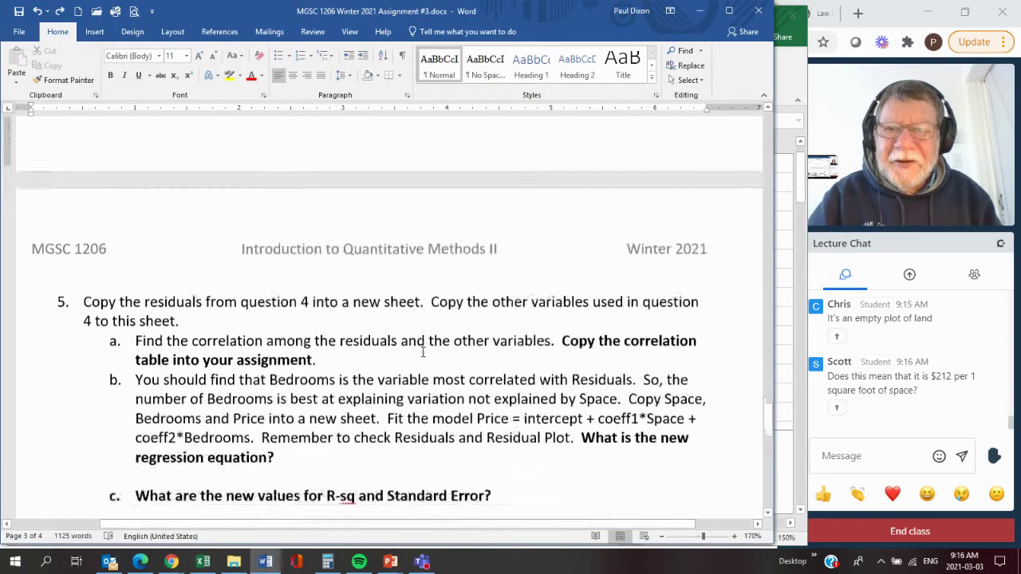
scroll(423, 351, up, 3)
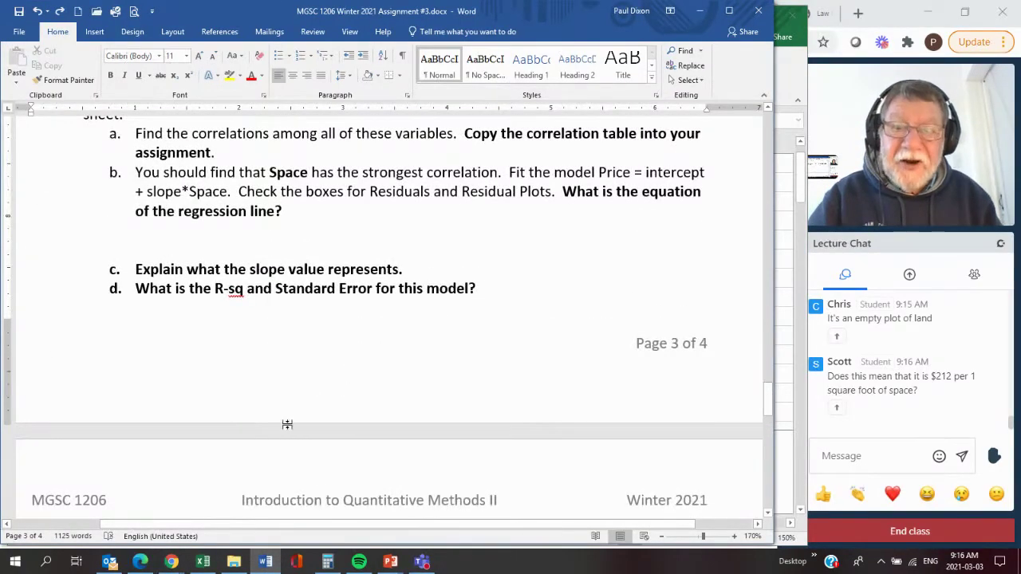
Switch back to the Excel workbook and compare the R Square and Standard Error with the scatter of points around the trendline.
click(200, 562)
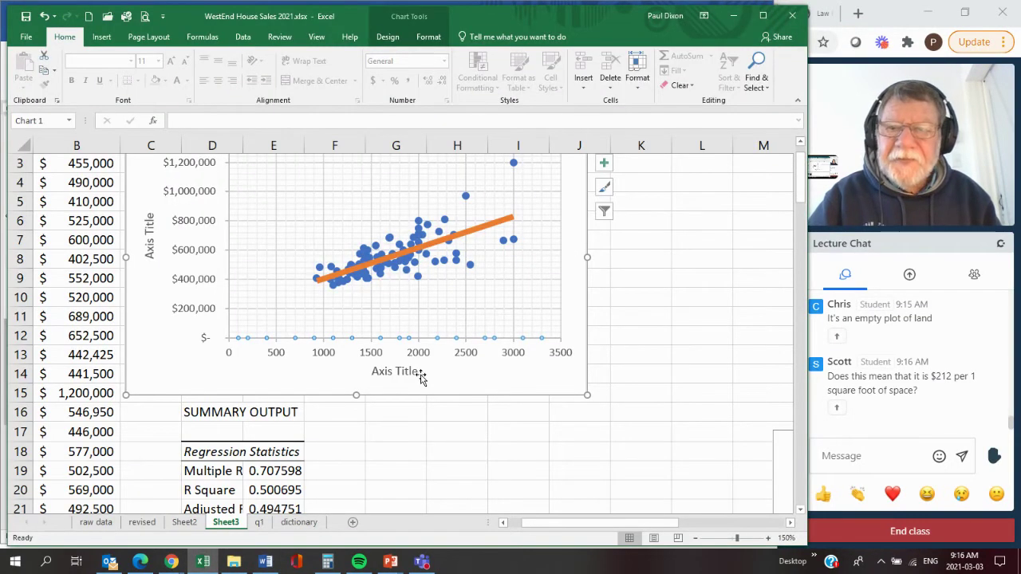
scroll(421, 378, down, 3)
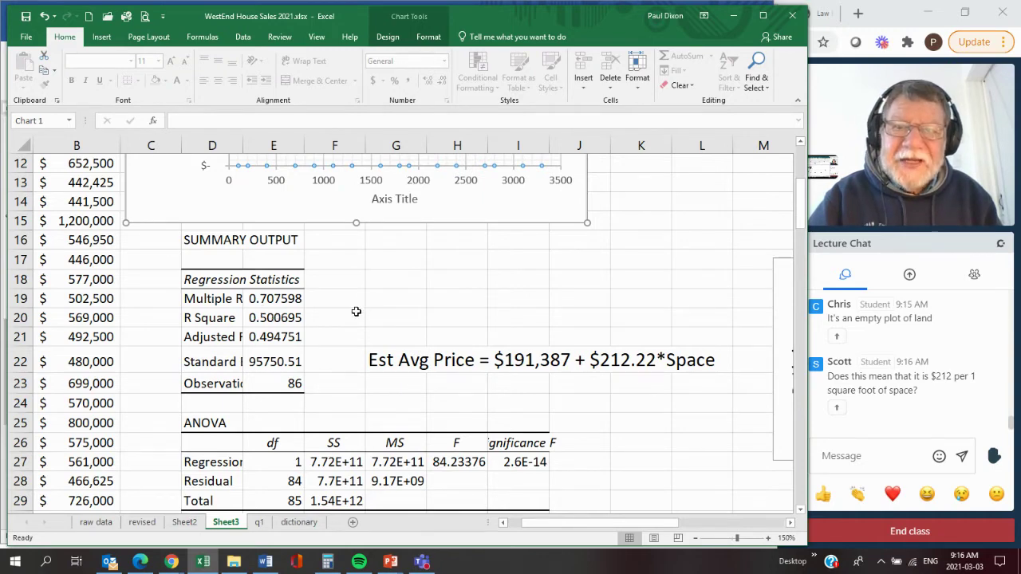
scroll(434, 251, up, 4)
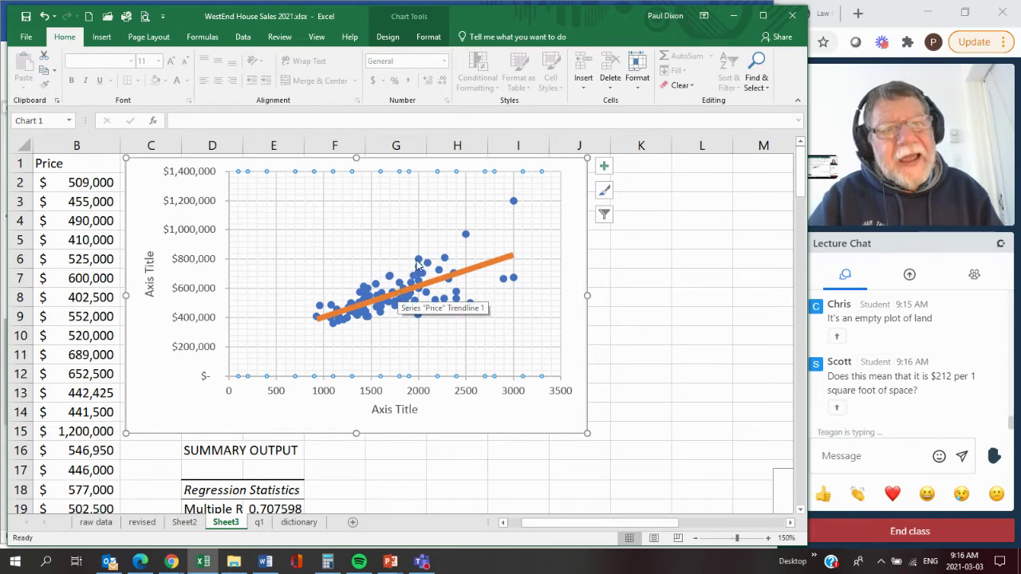
scroll(416, 295, down, 1)
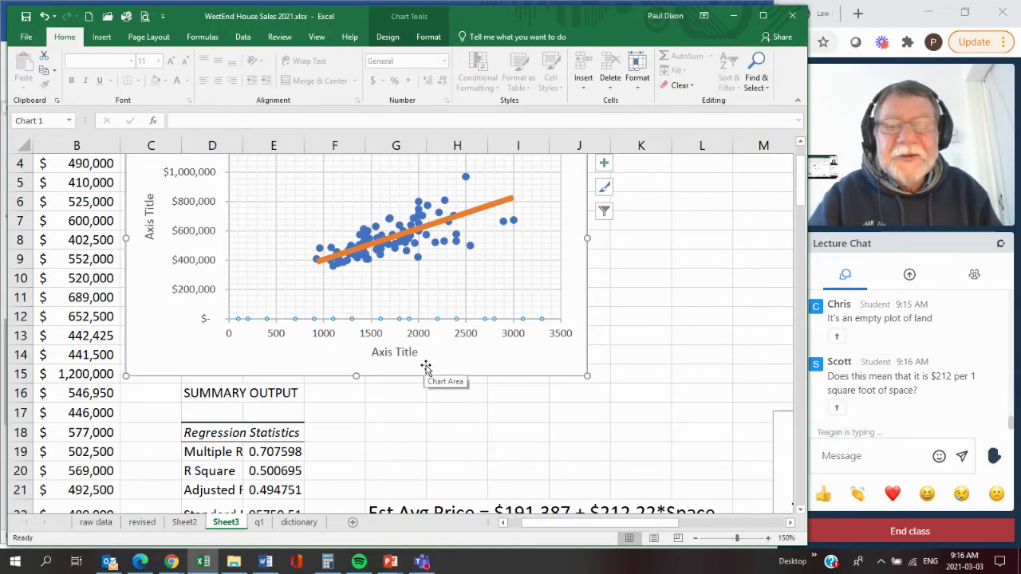
scroll(392, 401, down, 2)
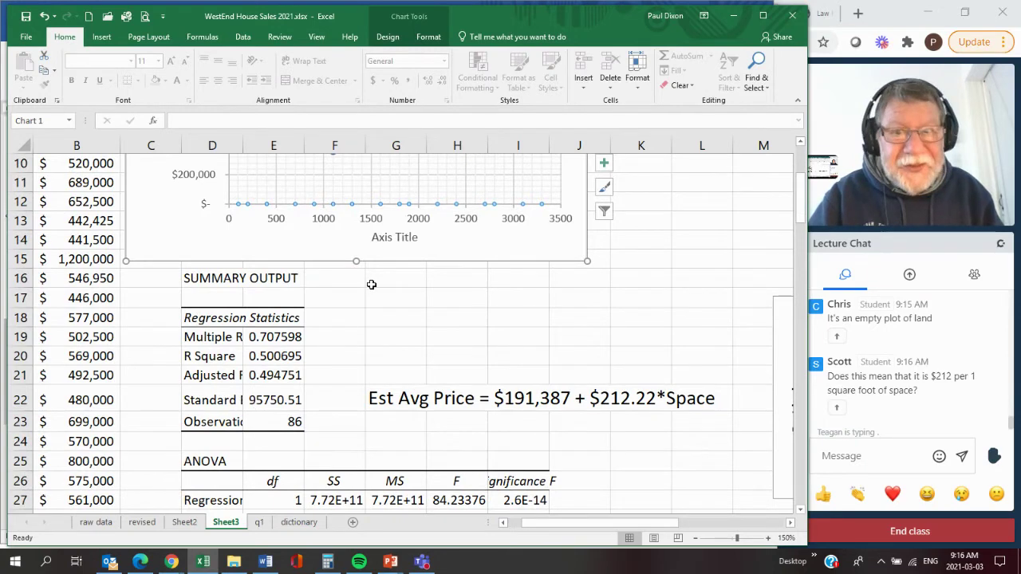
scroll(369, 285, up, 3)
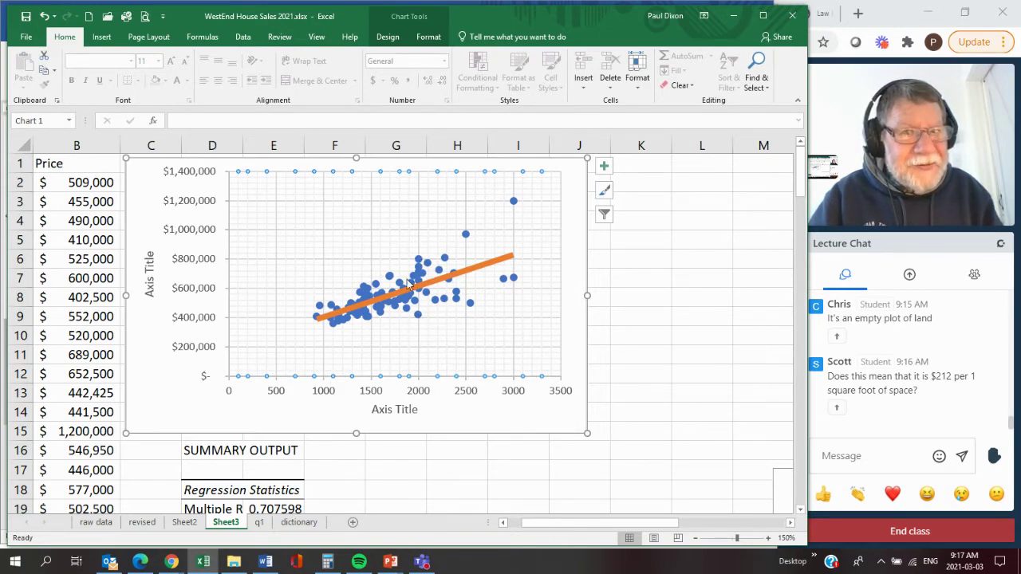
scroll(365, 373, down, 1)
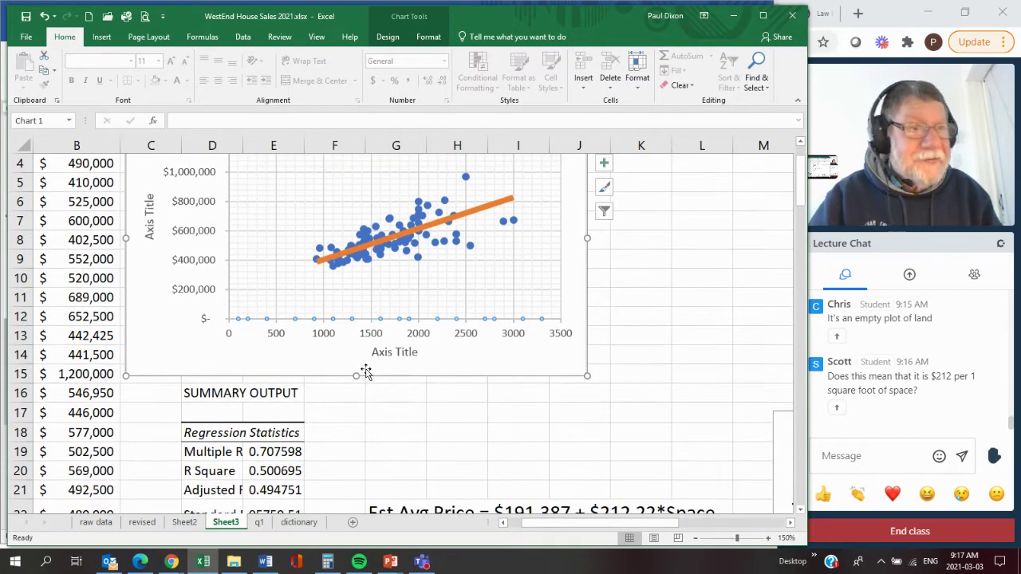
scroll(365, 373, down, 2)
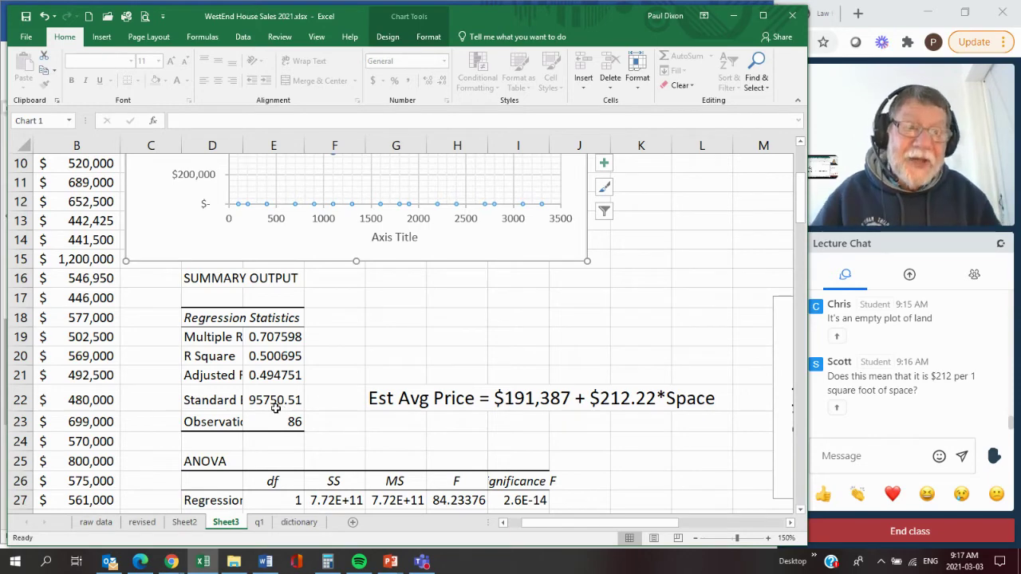
scroll(341, 328, up, 2)
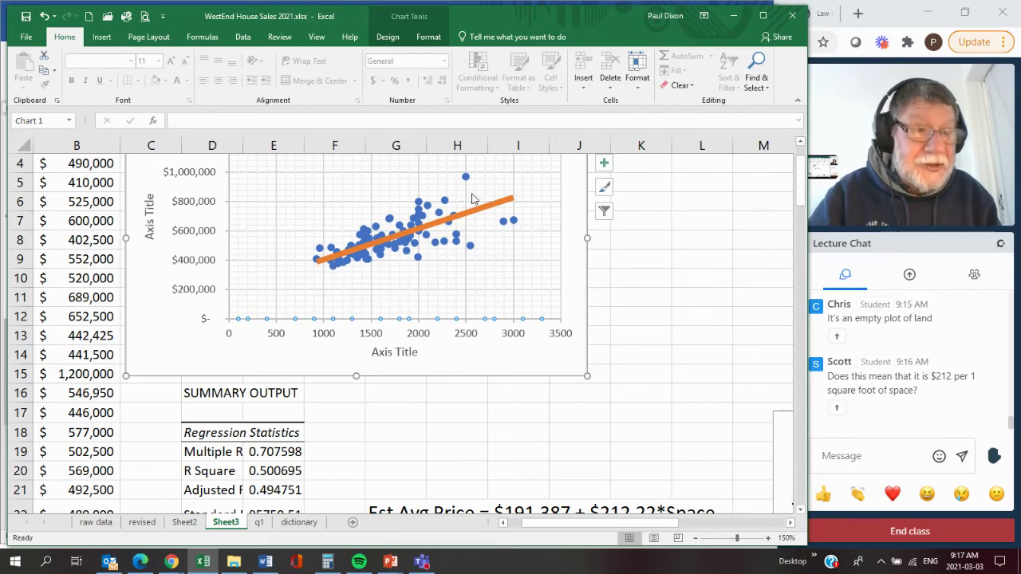
mouse_move(435, 250)
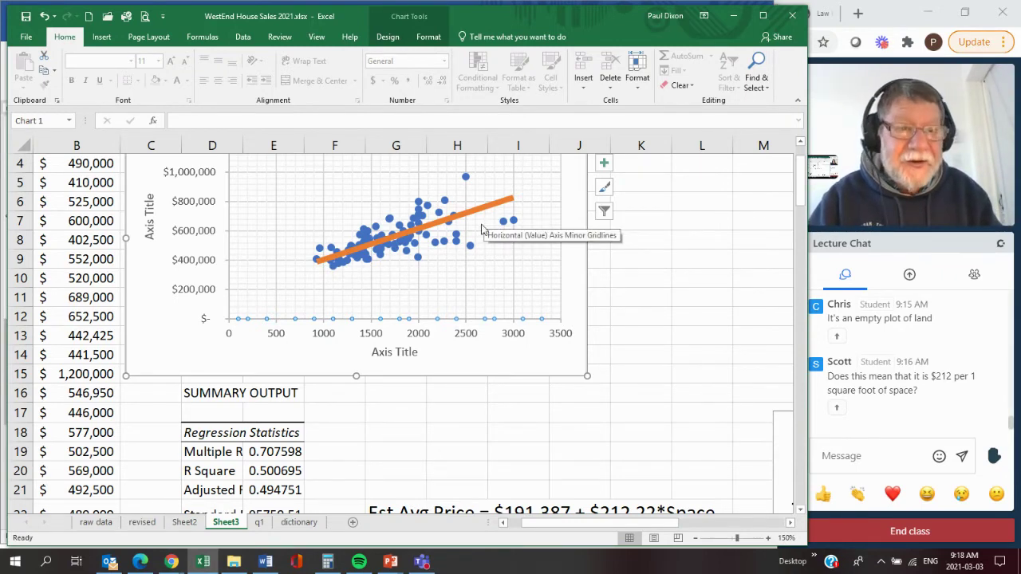
Switch to the Assignment #3 document in Word and read question 5, parts a to e, on the residuals and Bedrooms model.
click(266, 563)
scroll(456, 306, down, 5)
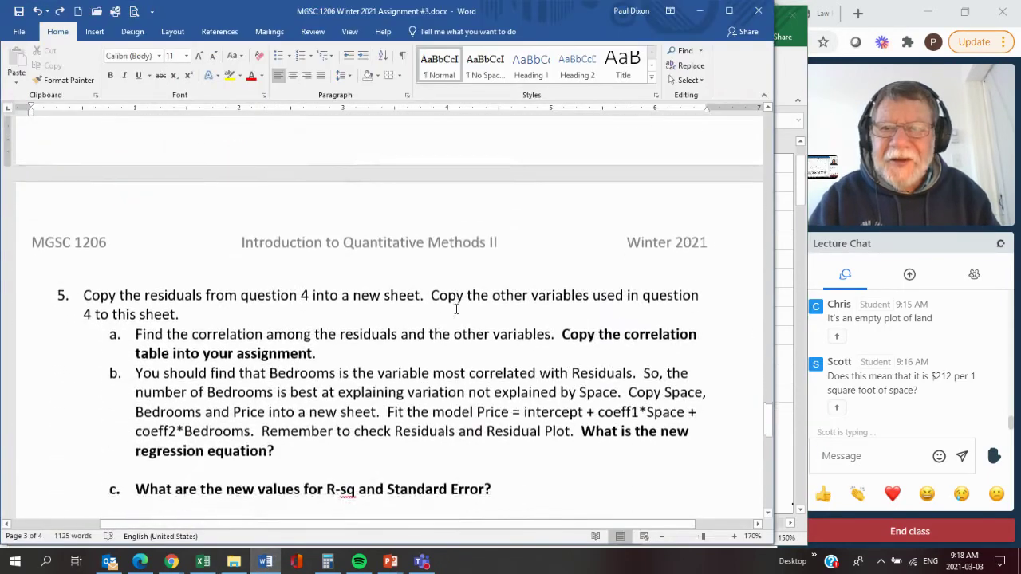
scroll(456, 306, down, 3)
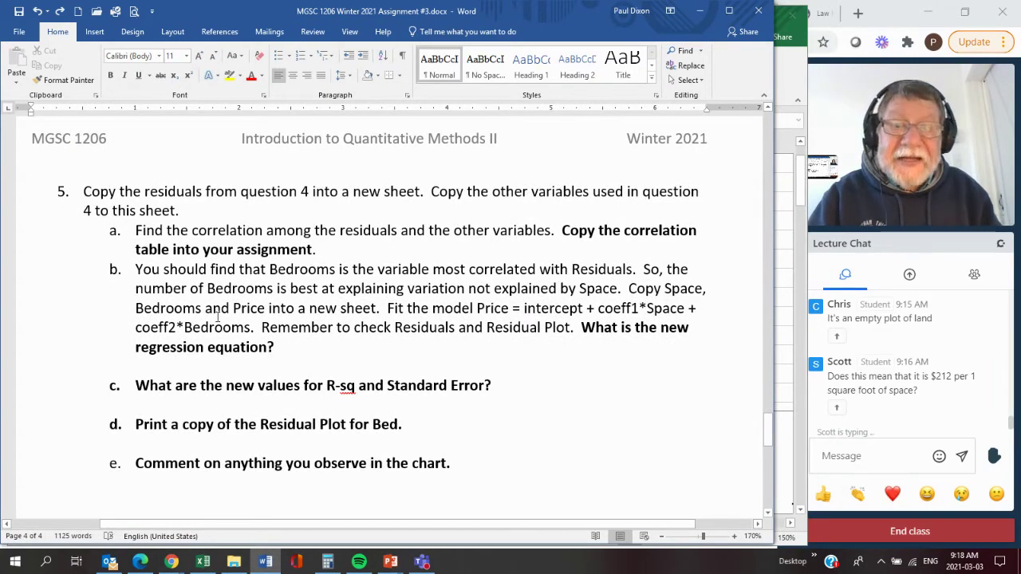
scroll(216, 355, down, 2)
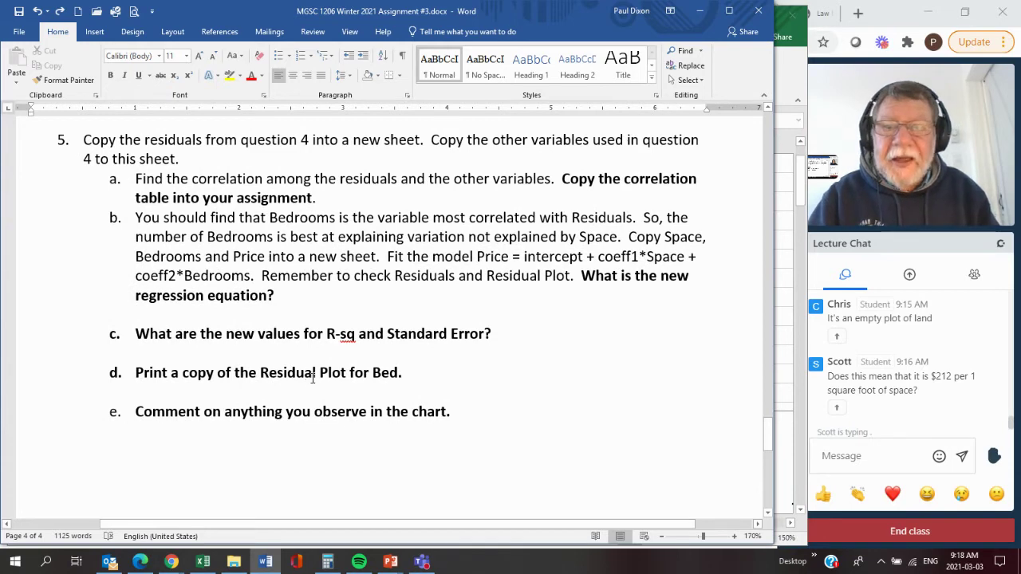
Switch to the Excel workbook and copy the Residuals column, header included, from the residual output on Sheet3.
click(206, 563)
scroll(420, 383, down, 7)
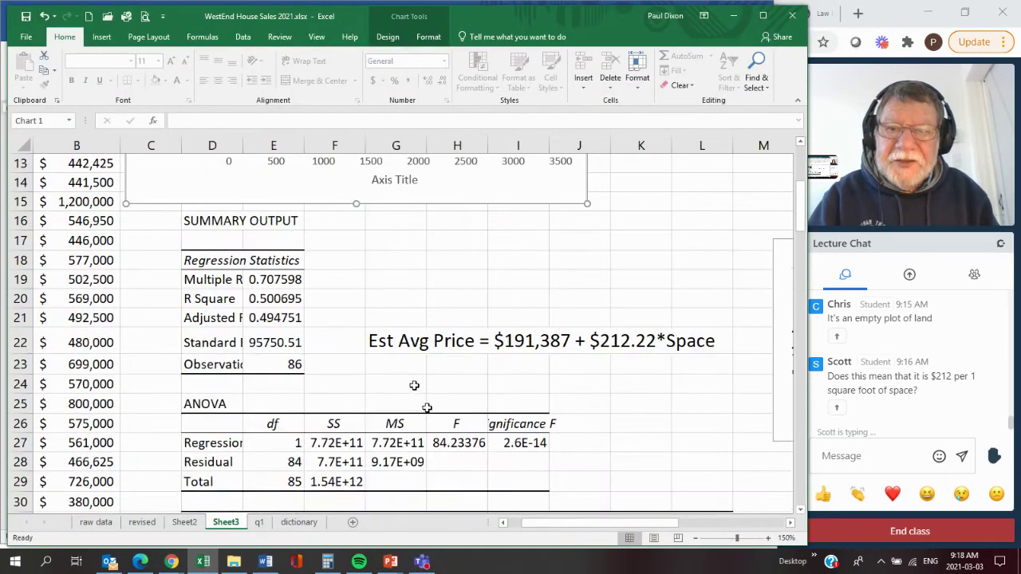
scroll(421, 383, down, 4)
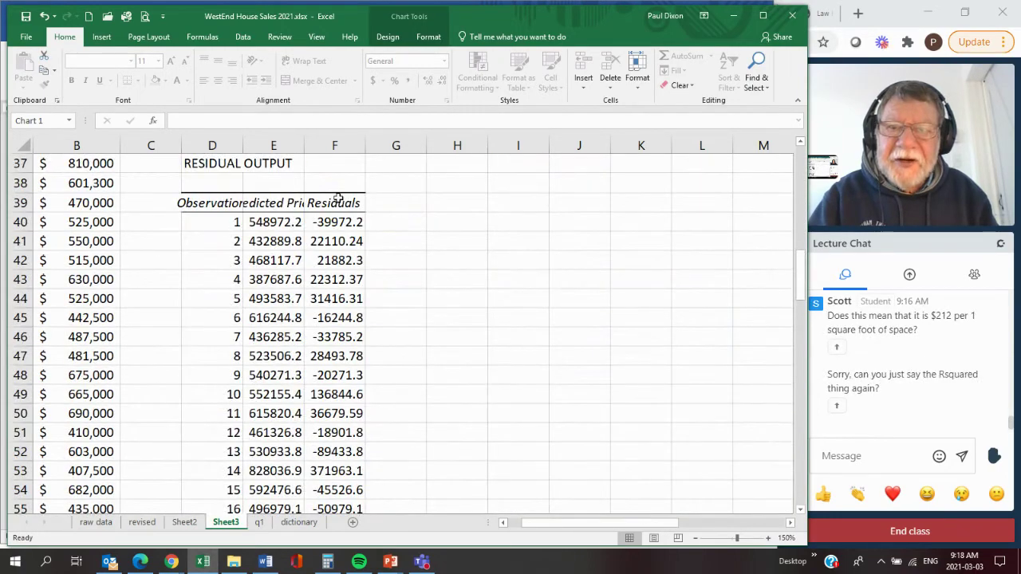
click(340, 203)
drag(339, 232, 328, 394)
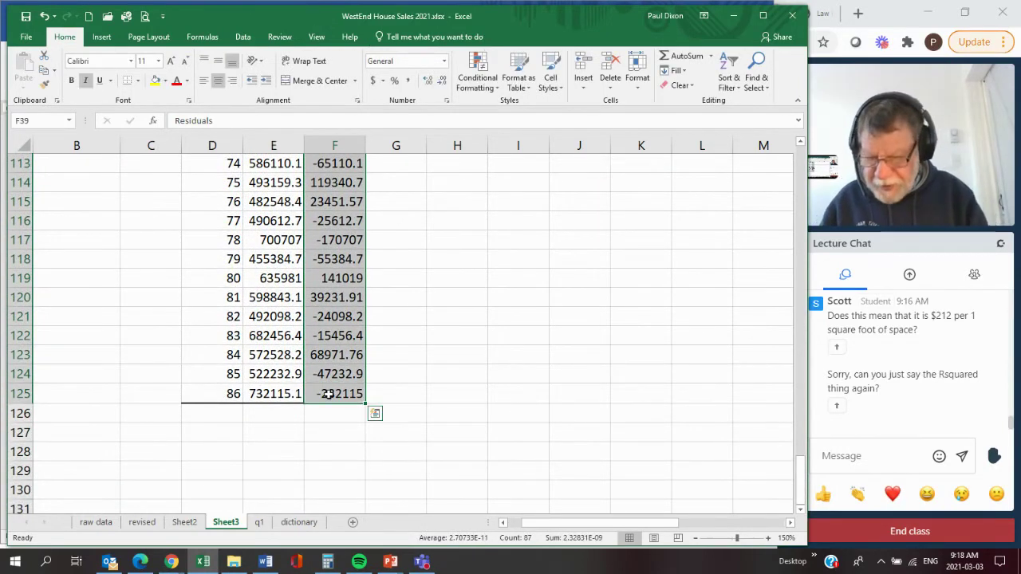
key(ctrl+c)
click(375, 414)
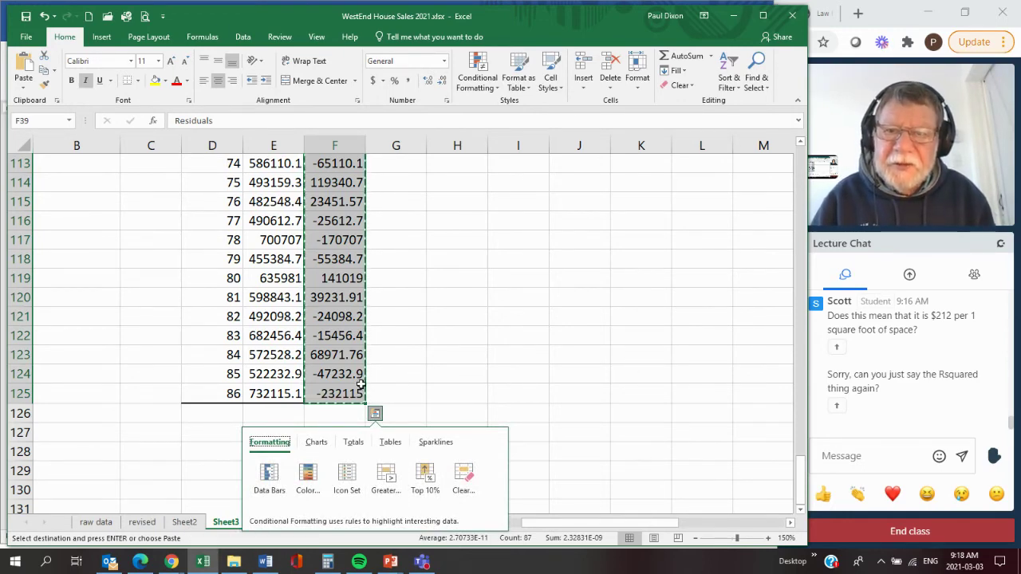
Add a new worksheet and paste the copied residuals into it starting at cell A1.
click(708, 524)
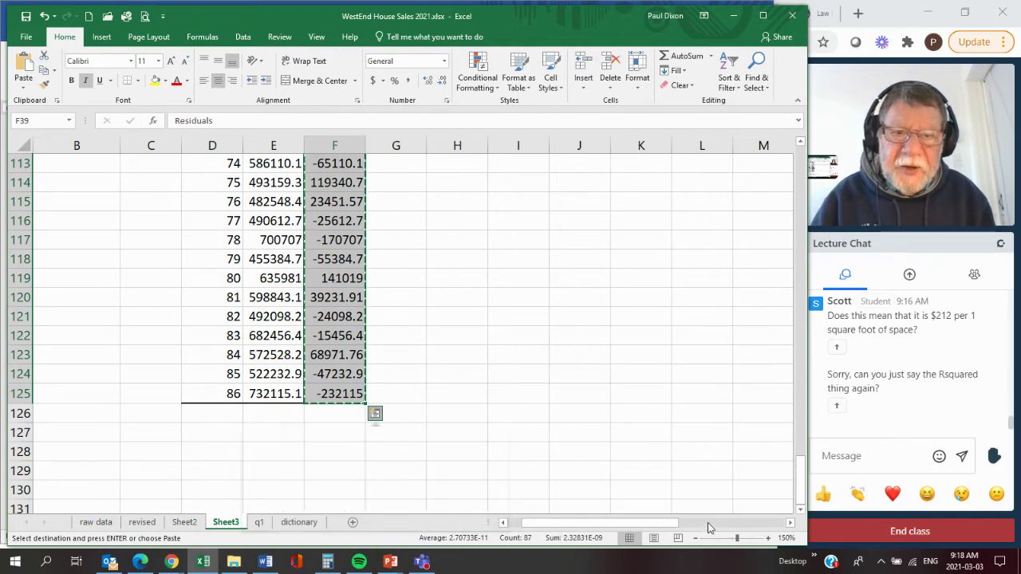
click(184, 522)
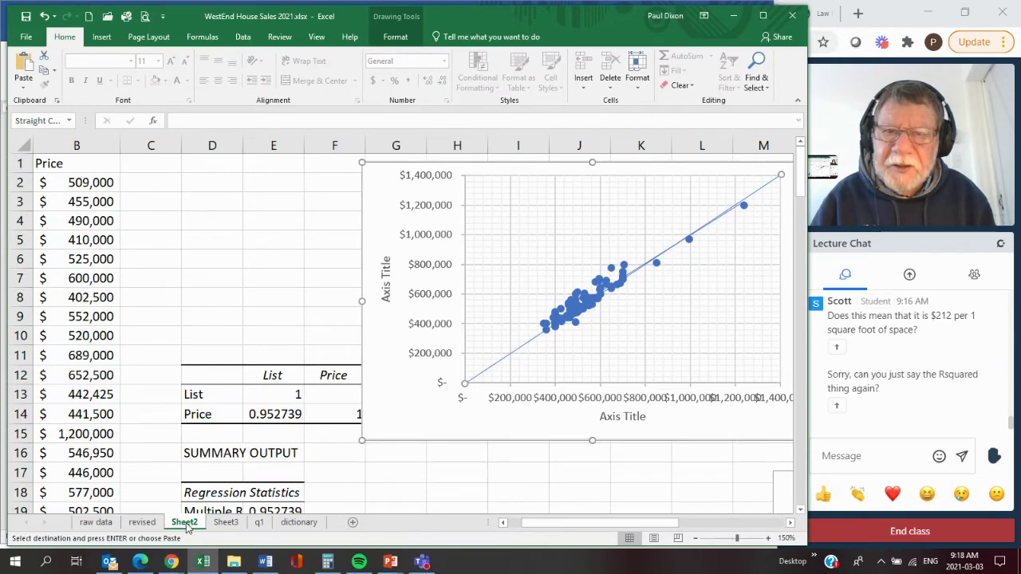
click(227, 522)
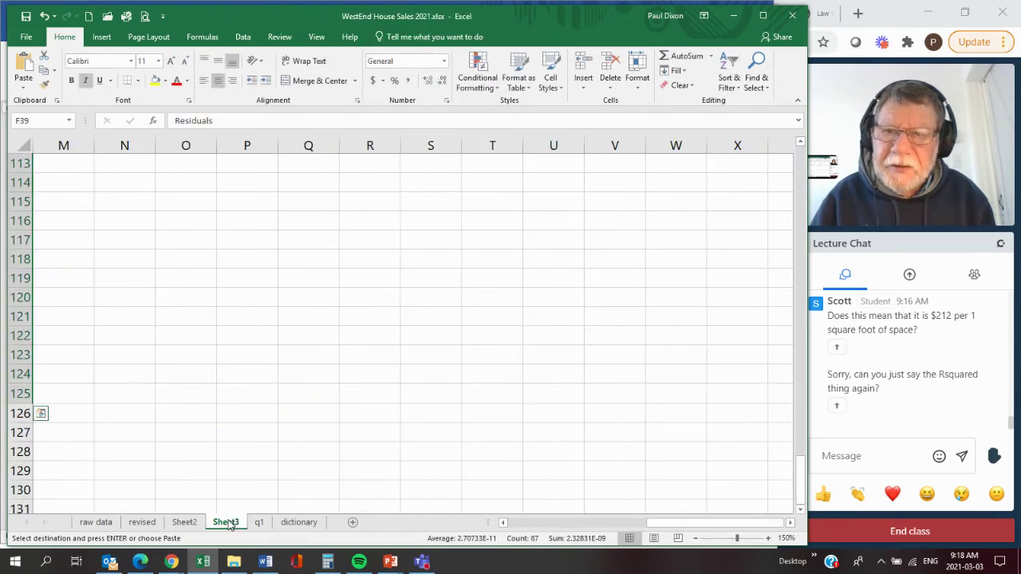
drag(650, 523, 444, 522)
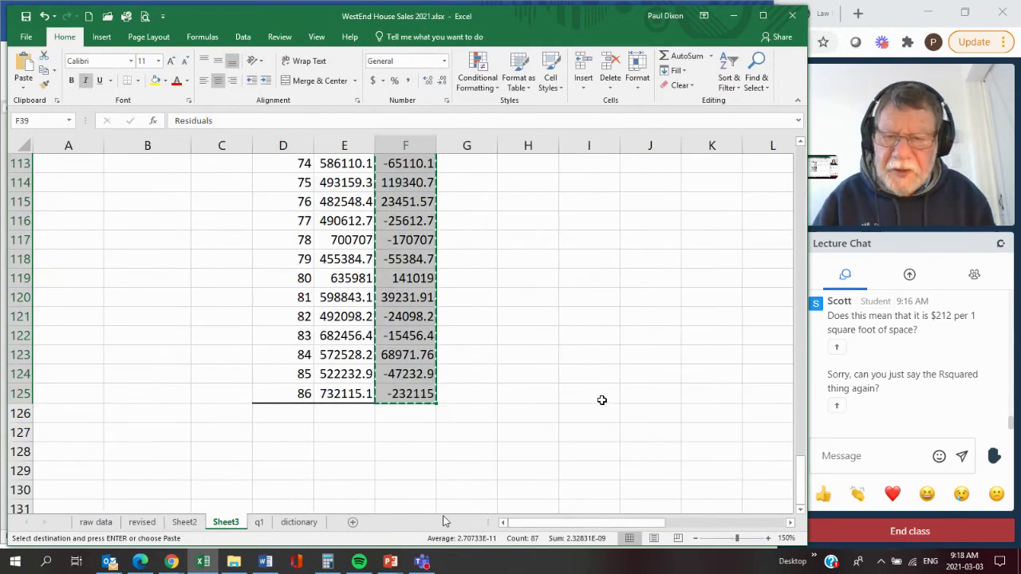
click(353, 522)
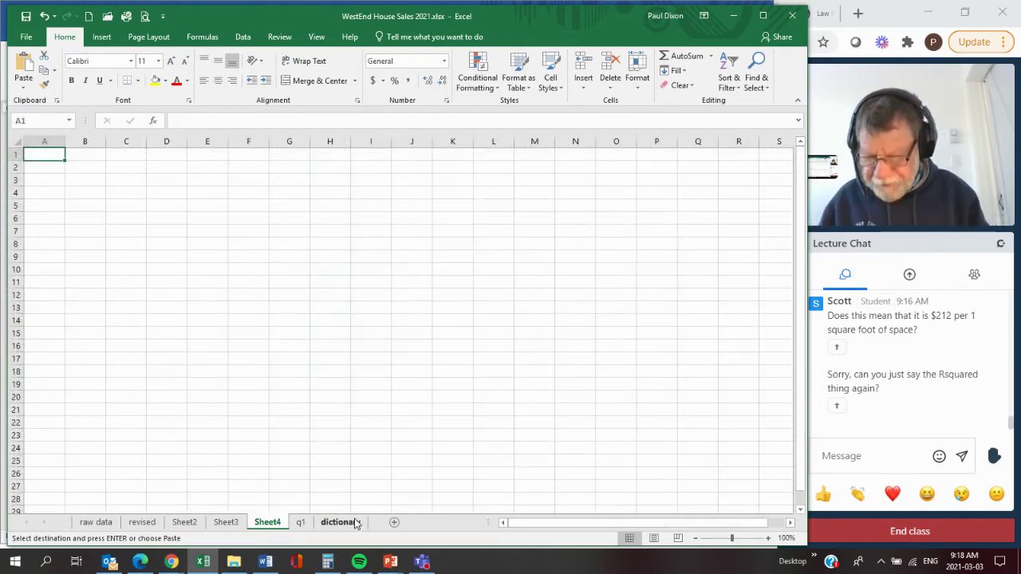
key(ctrl+v)
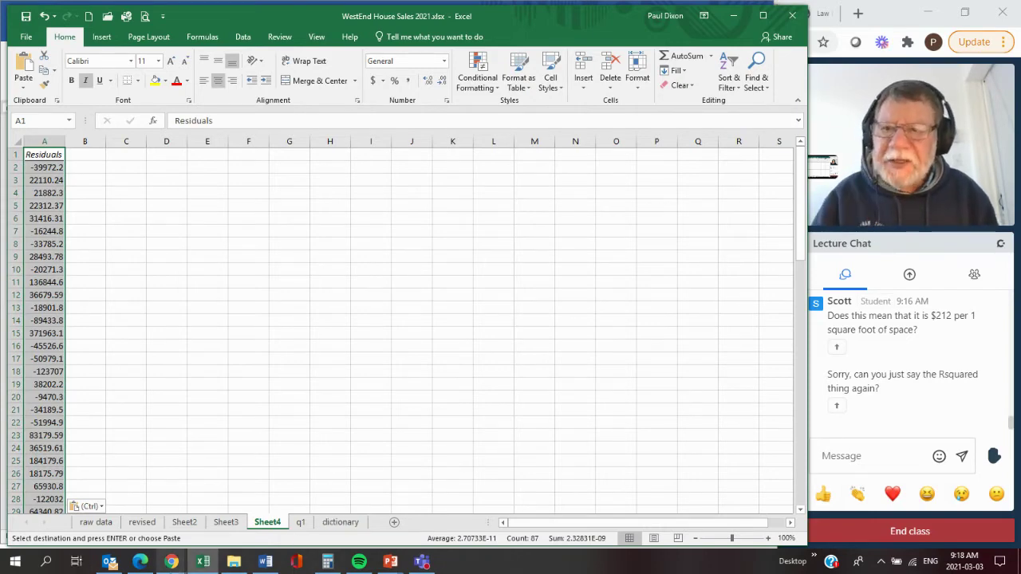
On the revised sheet, copy the Days, Bed, Bathroom, Living, Space, Lot, Age and Units columns.
click(142, 522)
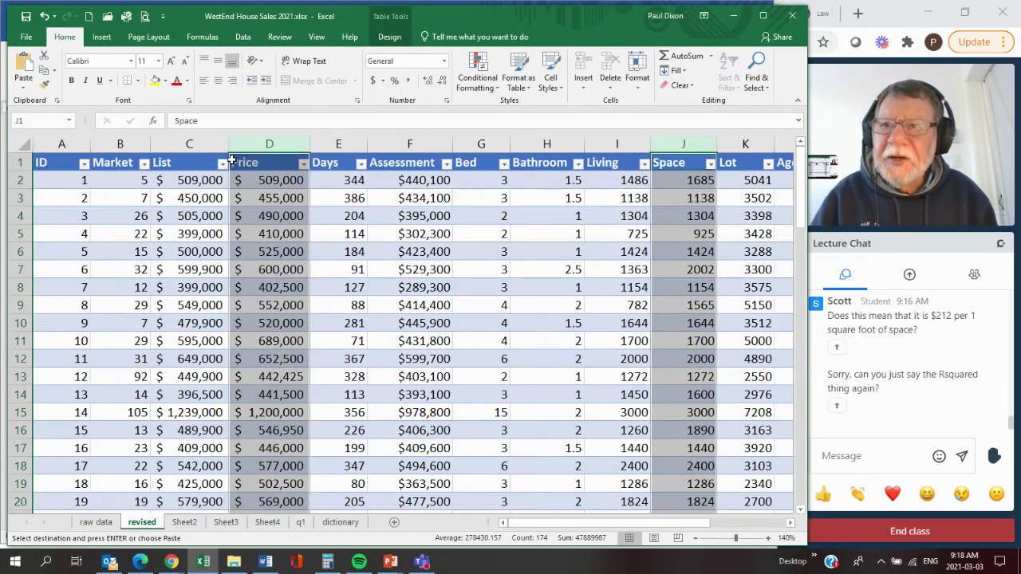
click(339, 144)
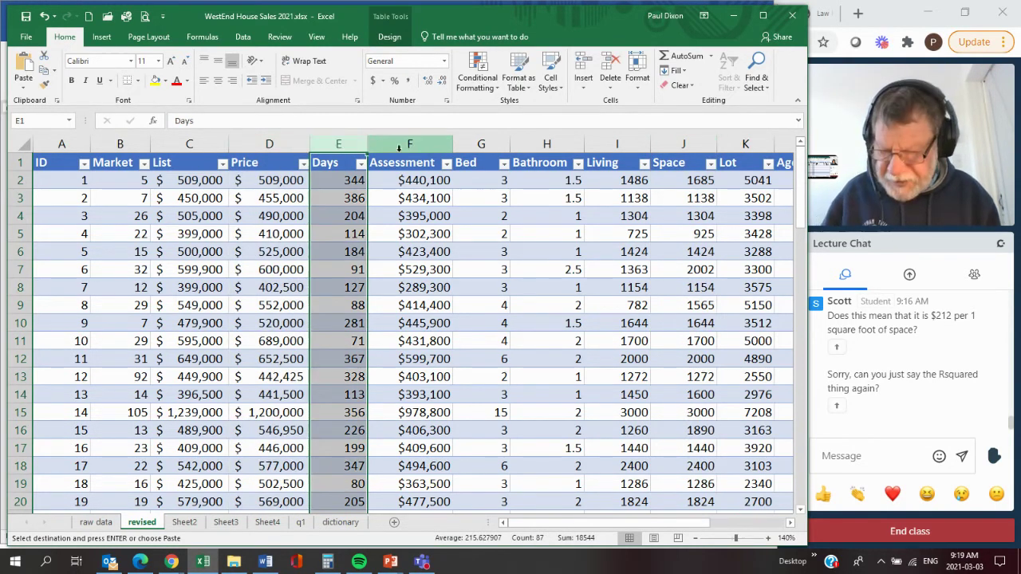
ctrl+click(481, 146)
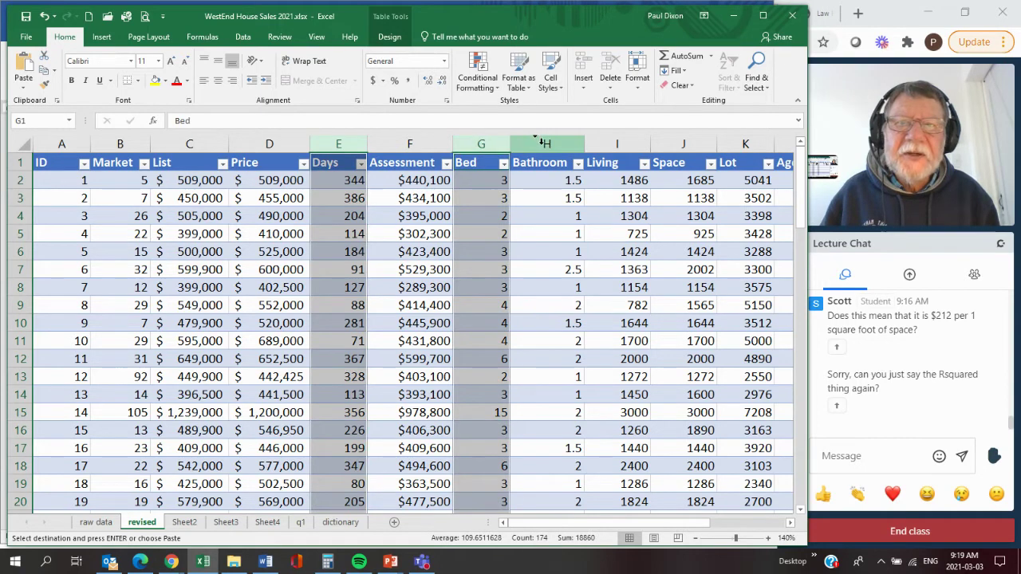
ctrl+click(543, 144)
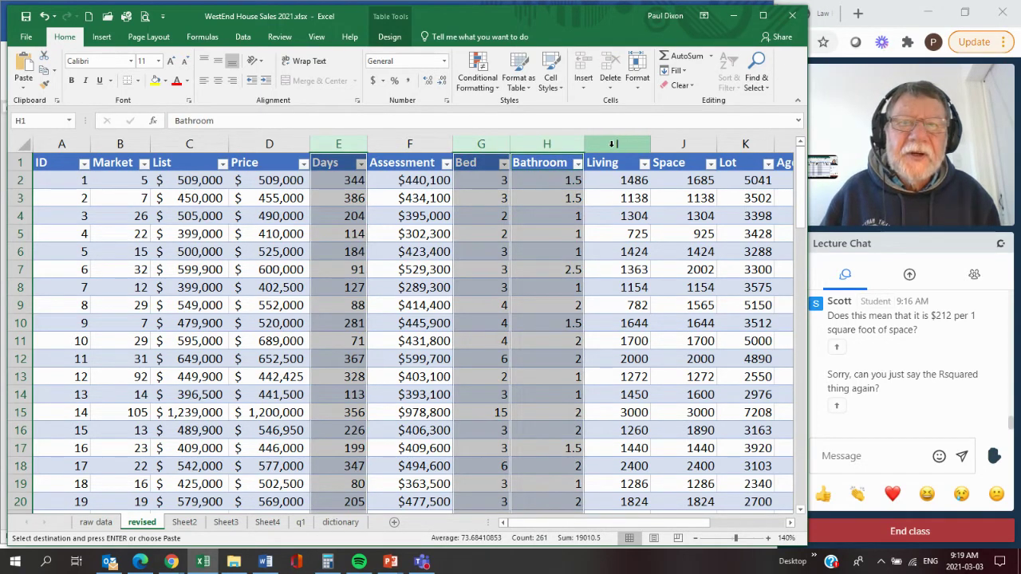
ctrl+click(613, 143)
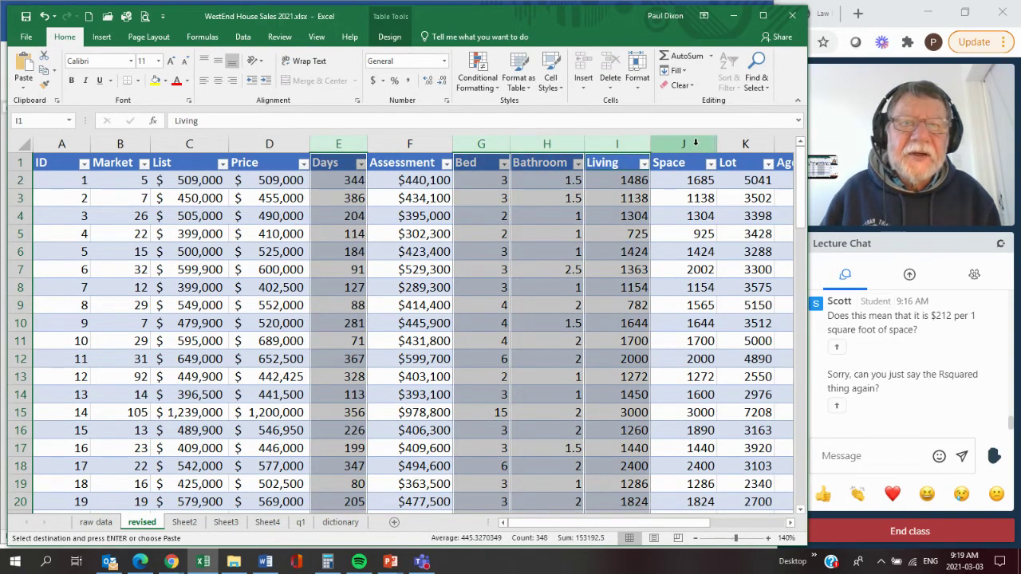
ctrl+click(680, 144)
ctrl+click(737, 145)
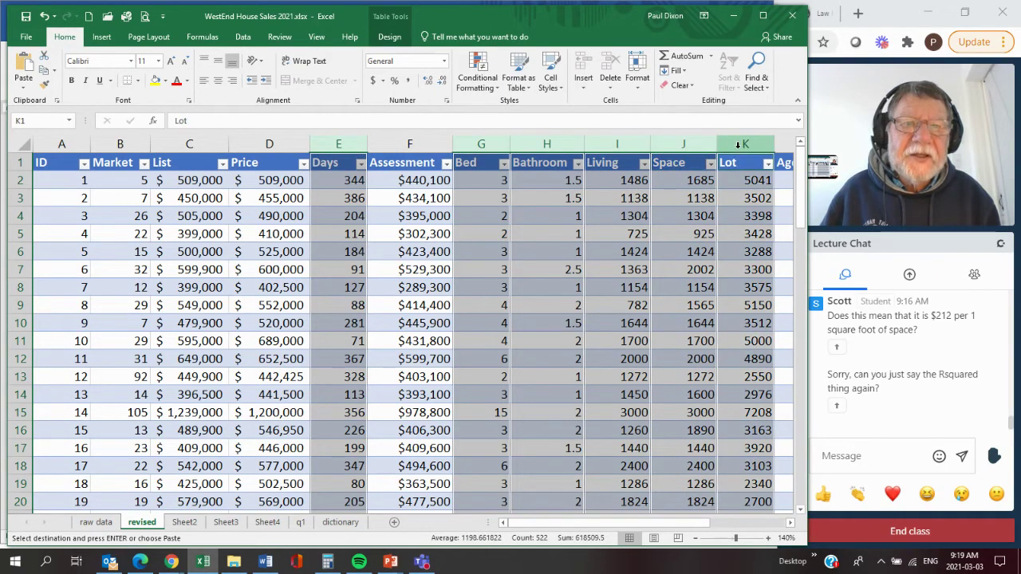
click(789, 522)
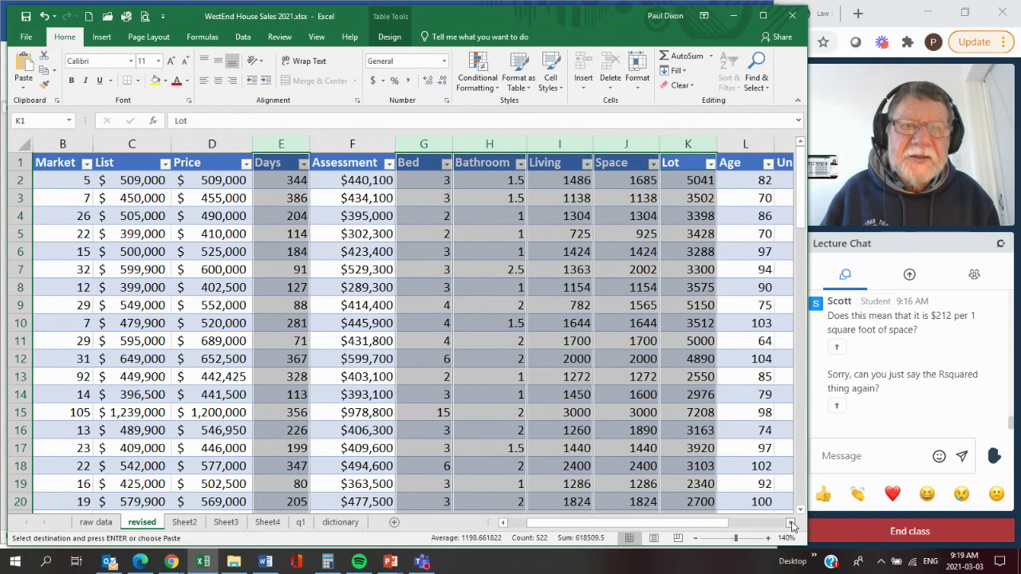
click(790, 522)
click(789, 522)
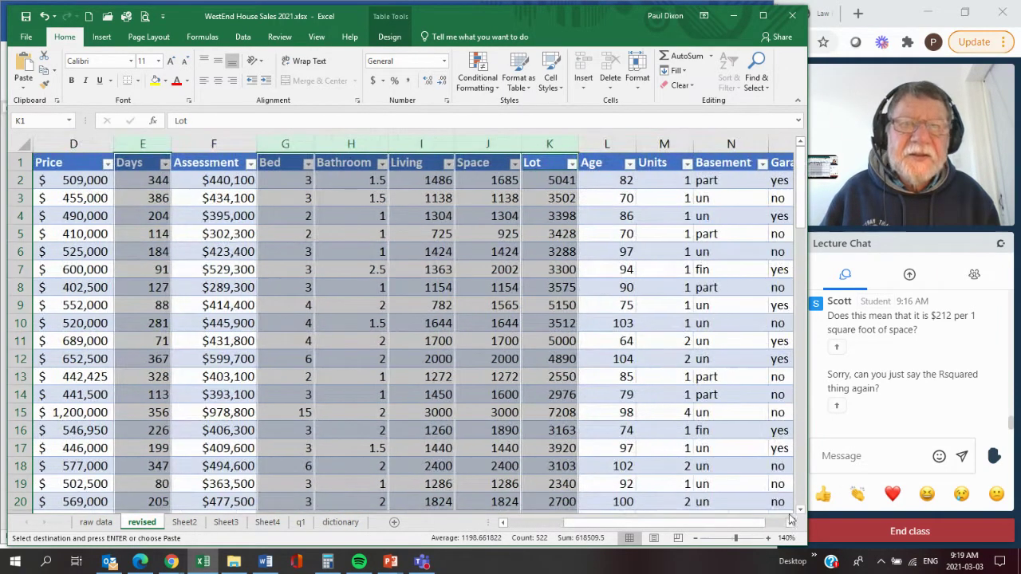
ctrl+click(604, 143)
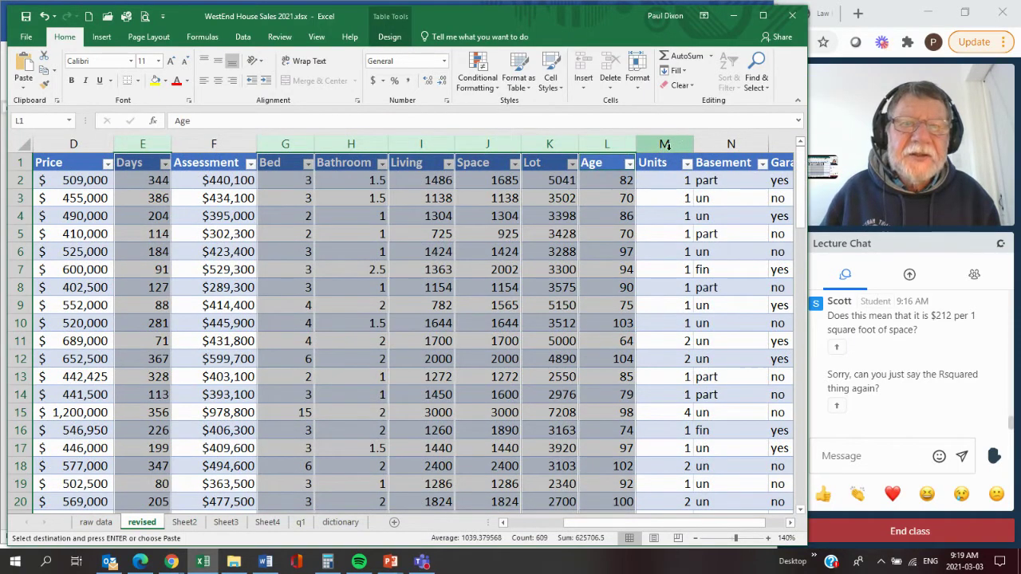
ctrl+click(667, 144)
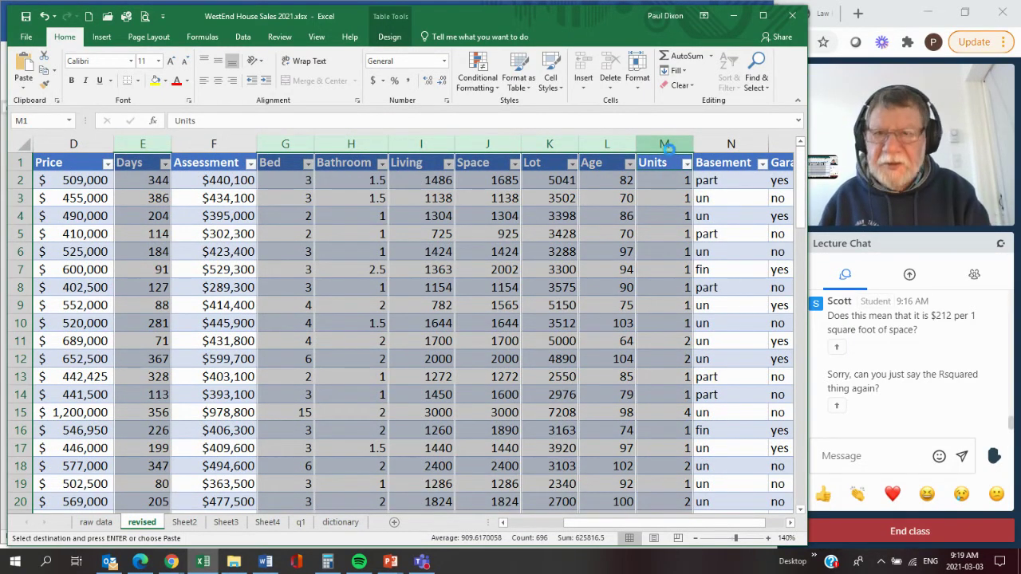
key(ctrl+c)
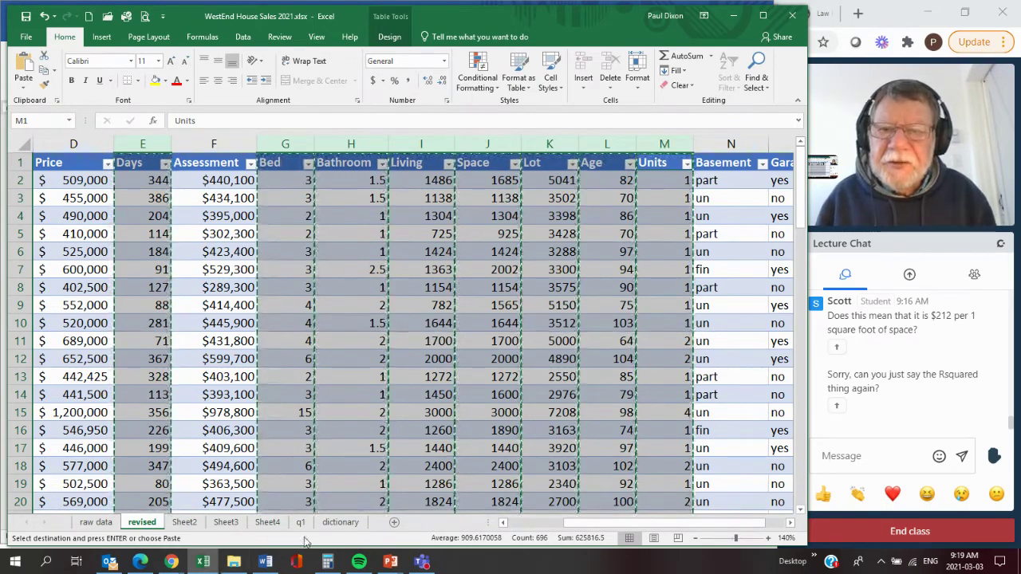
Paste the copied house variables into Sheet4 starting at cell B1, beside the residuals.
click(268, 522)
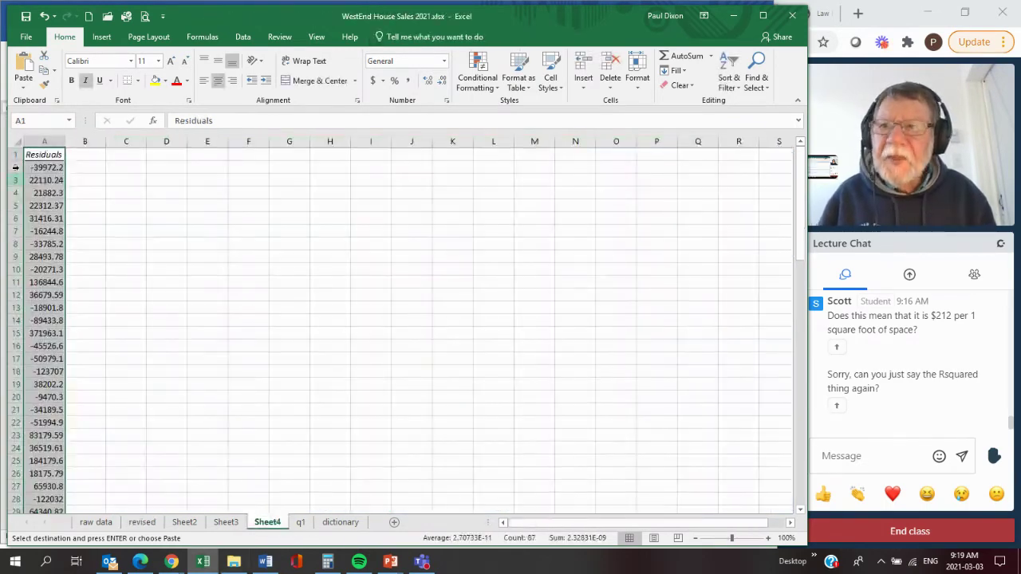
click(84, 156)
key(ctrl+v)
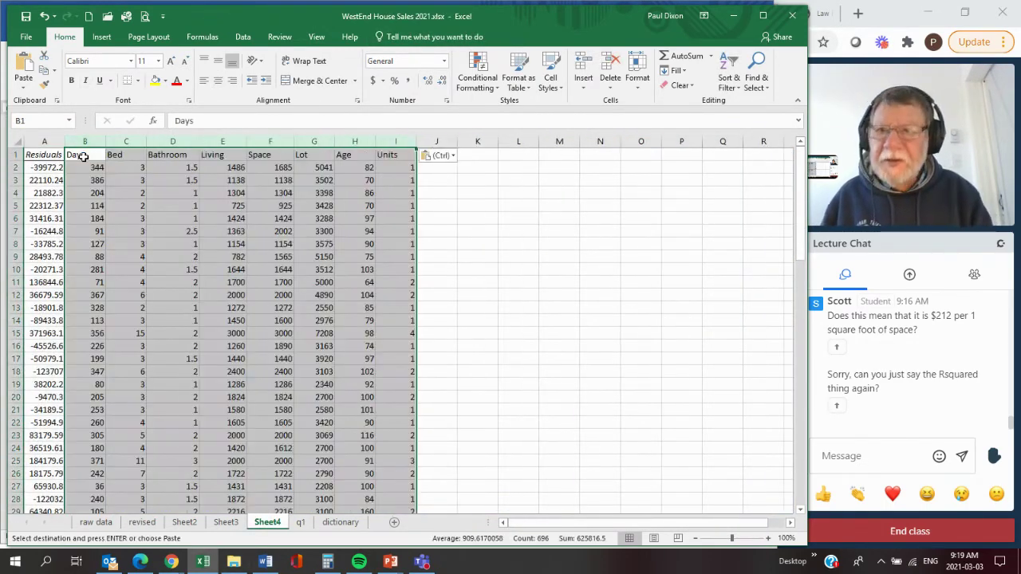
Move the Residuals column on Sheet4 to column J, after Units, and delete the emptied column A.
click(43, 145)
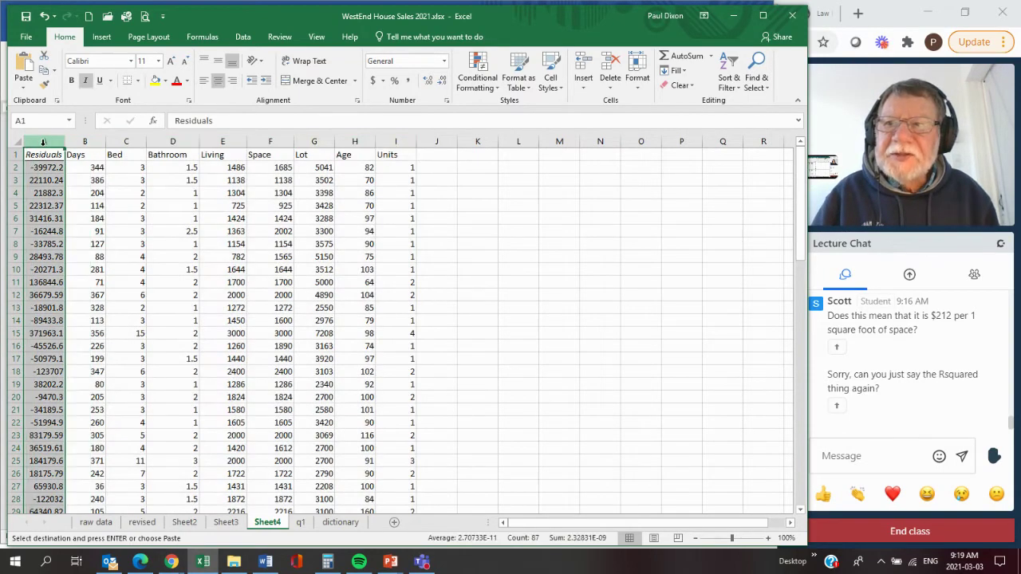
right_click(44, 144)
click(73, 169)
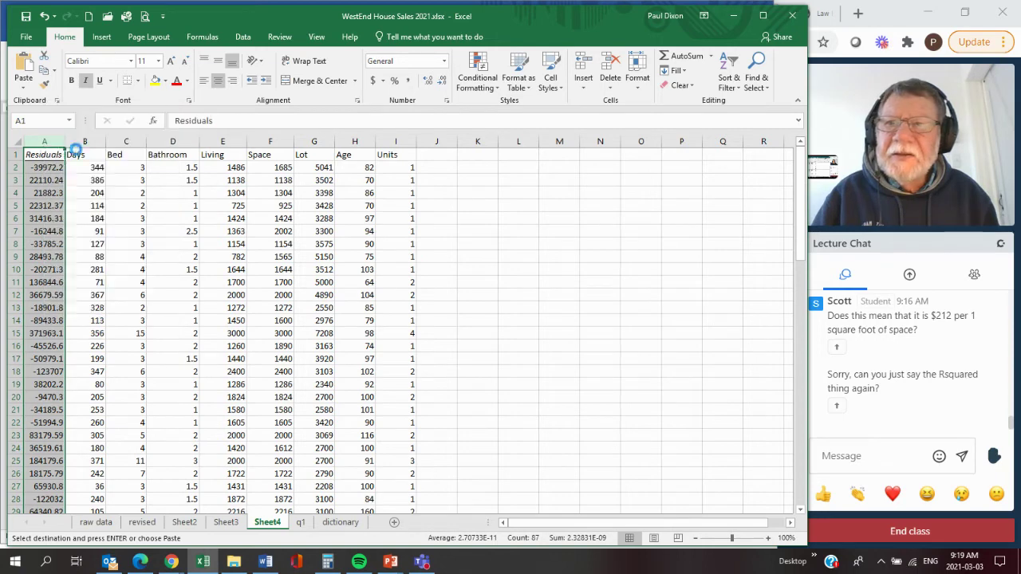
click(440, 153)
key(ctrl+v)
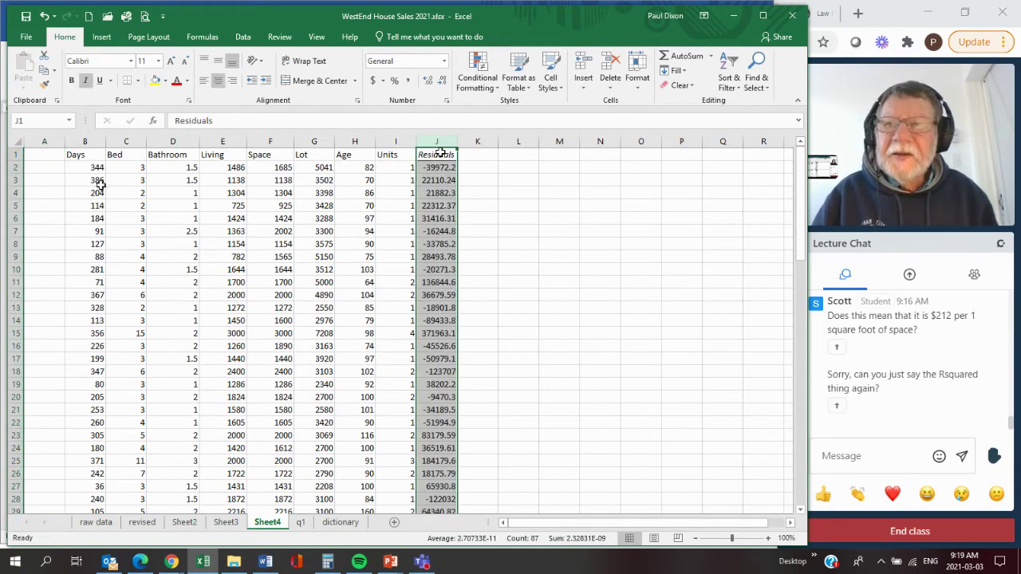
right_click(46, 142)
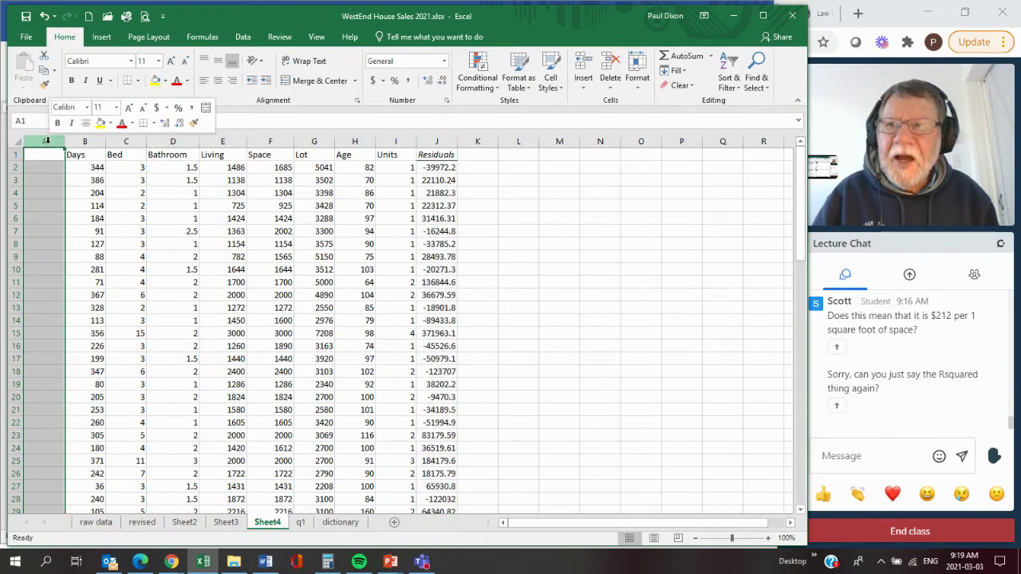
click(101, 247)
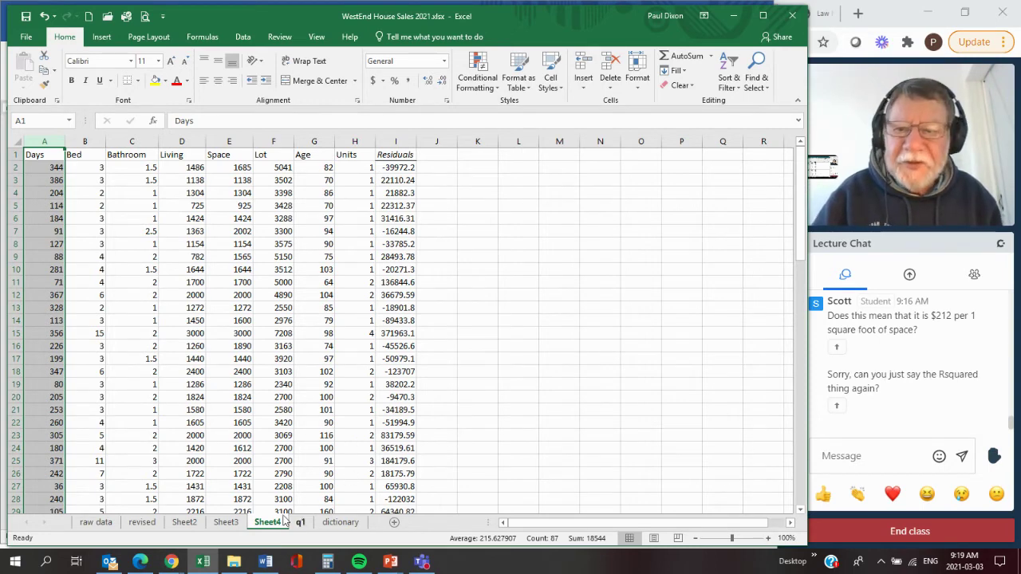
On Sheet3, highlight the R Square label and its value in the regression statistics with a yellow fill.
click(231, 525)
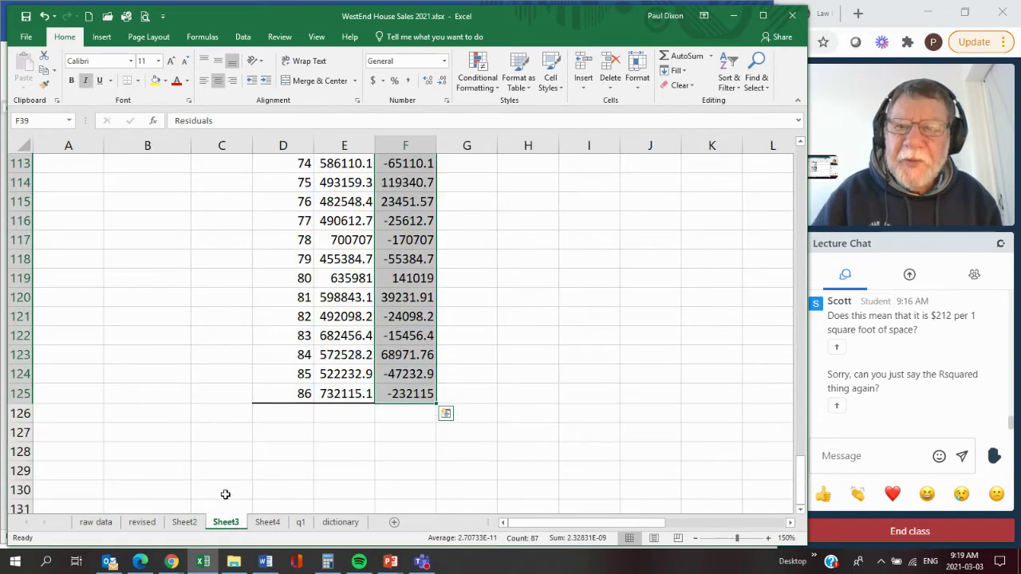
scroll(383, 430, up, 20)
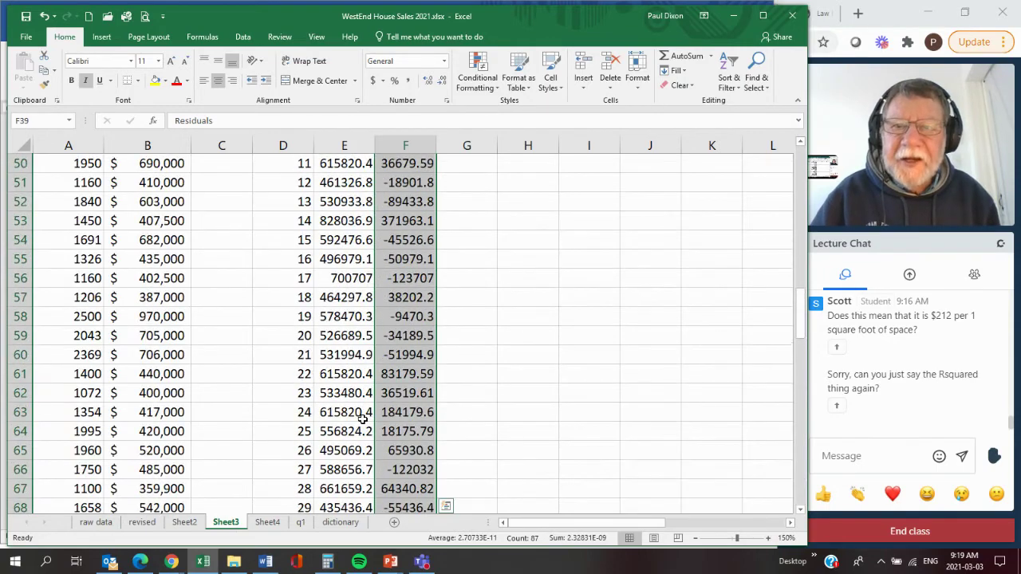
scroll(363, 419, up, 13)
scroll(363, 419, down, 2)
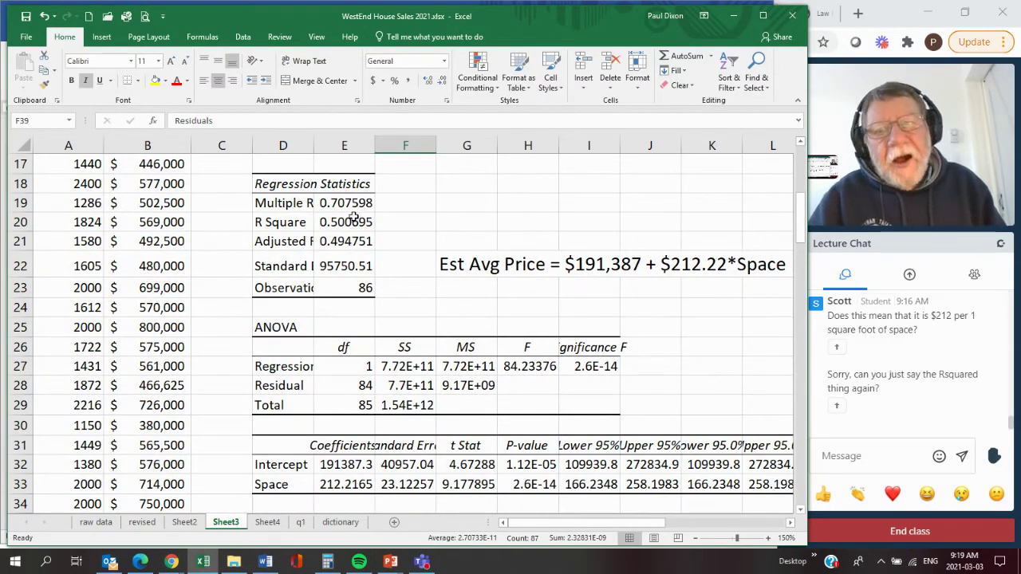
drag(276, 221, 365, 222)
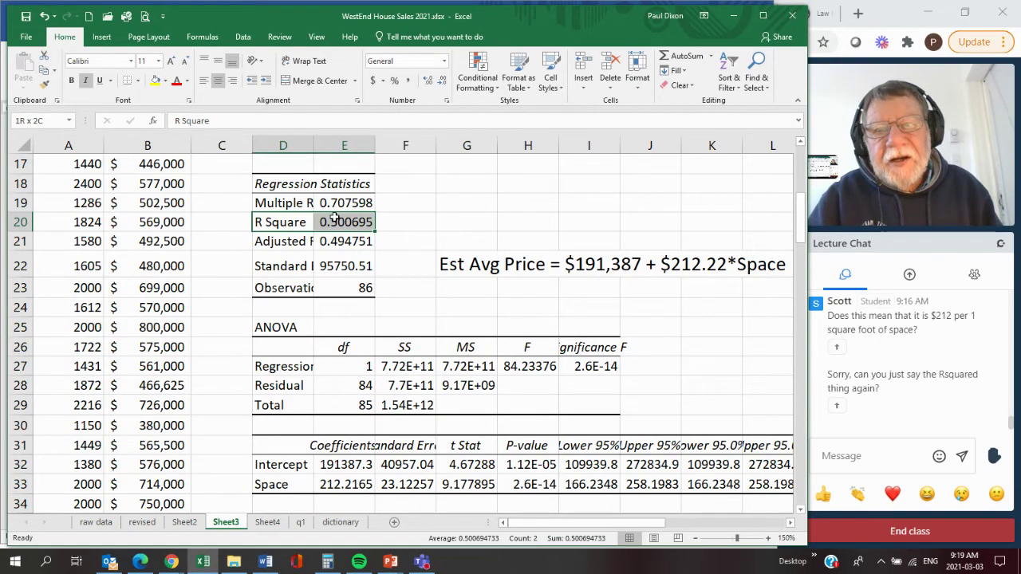
click(155, 83)
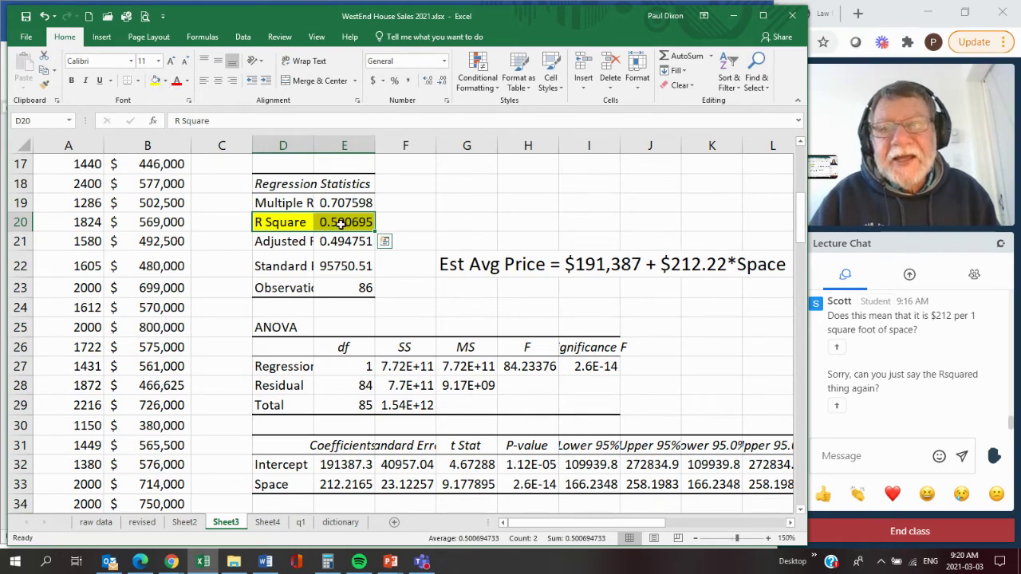
click(341, 224)
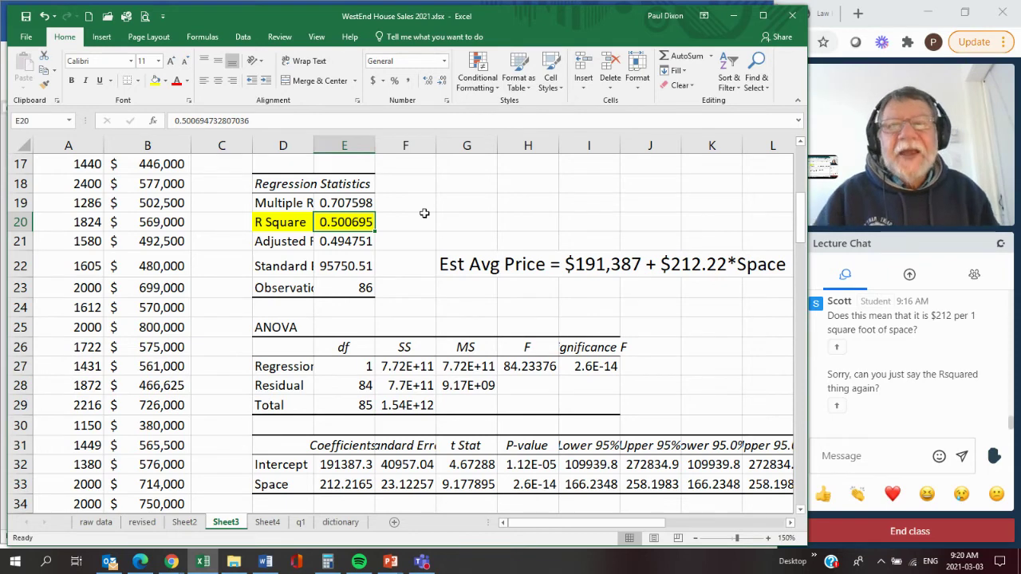
scroll(599, 221, up, 5)
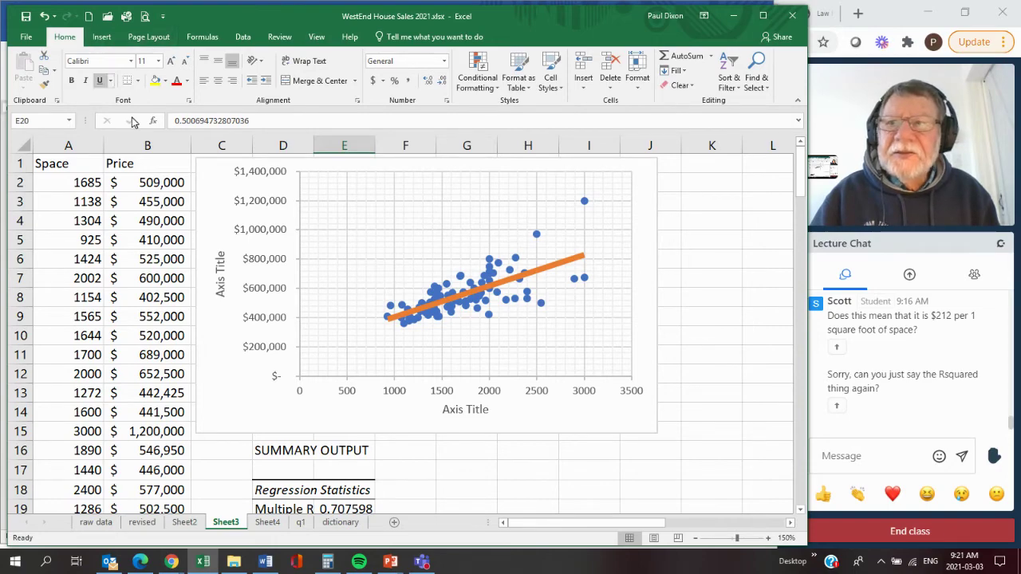
On Sheet3, insert a histogram of the house prices in column B, including the Price header.
drag(158, 165, 148, 471)
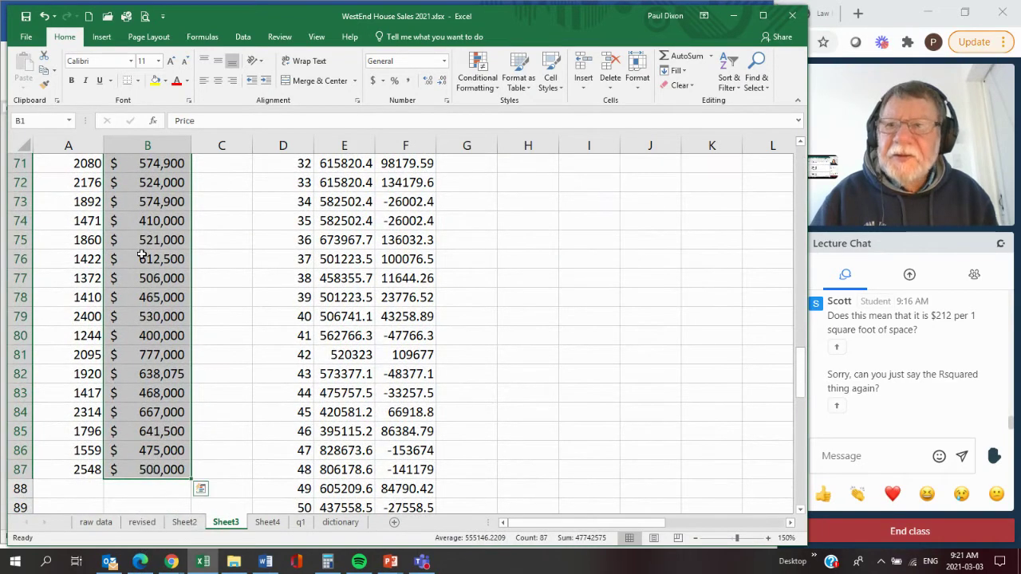
click(104, 40)
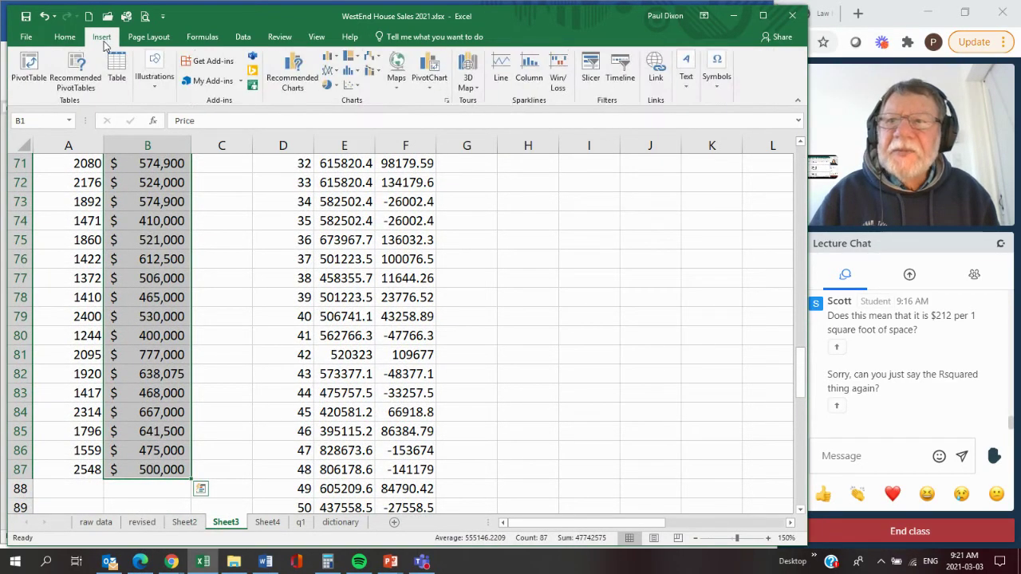
click(294, 73)
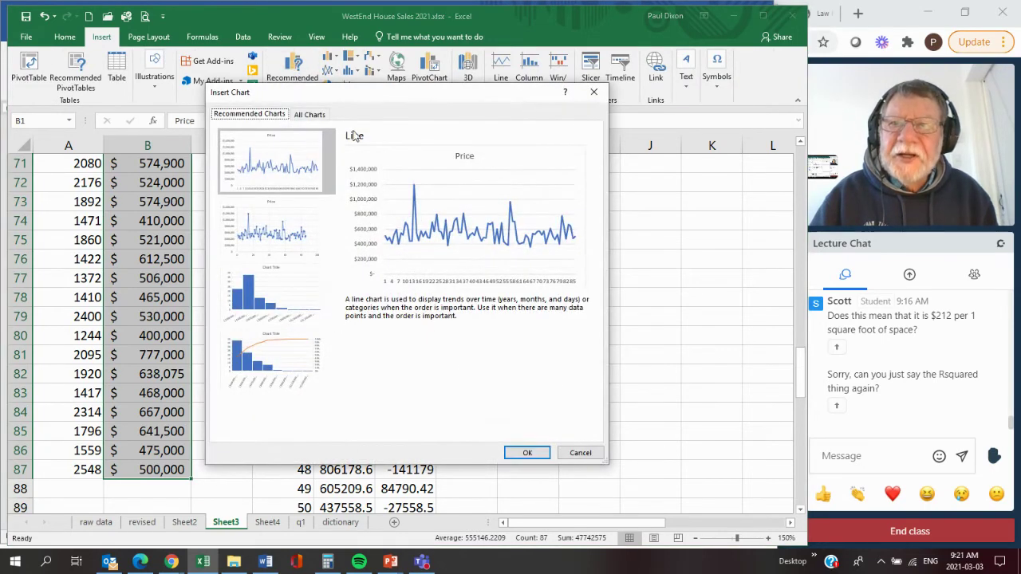
click(316, 116)
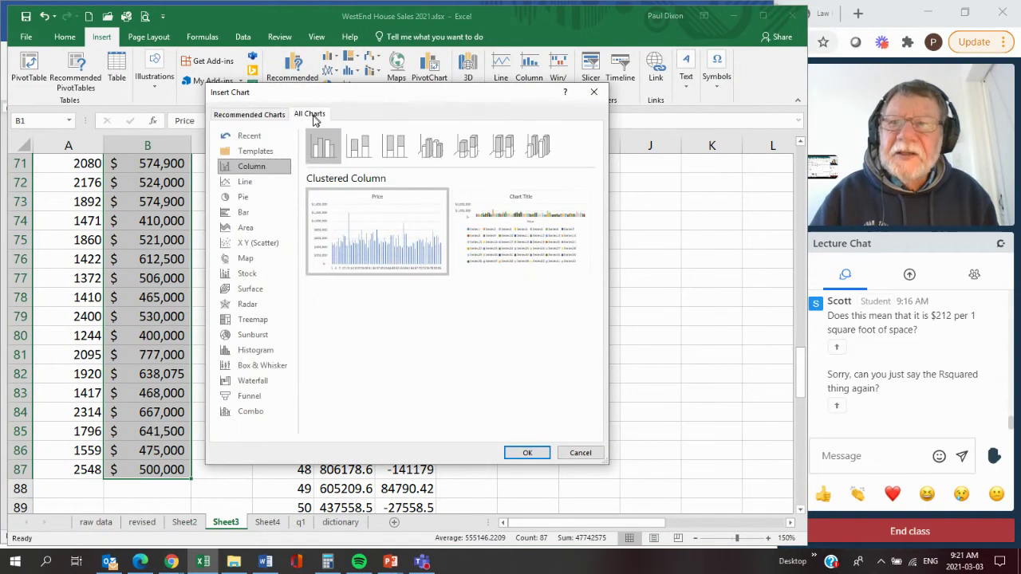
click(262, 351)
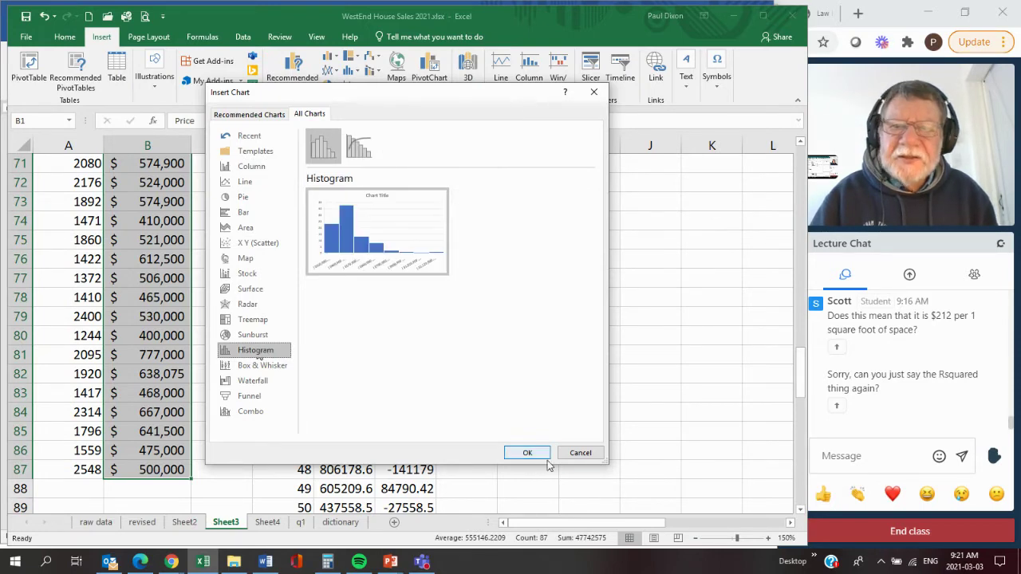
click(529, 454)
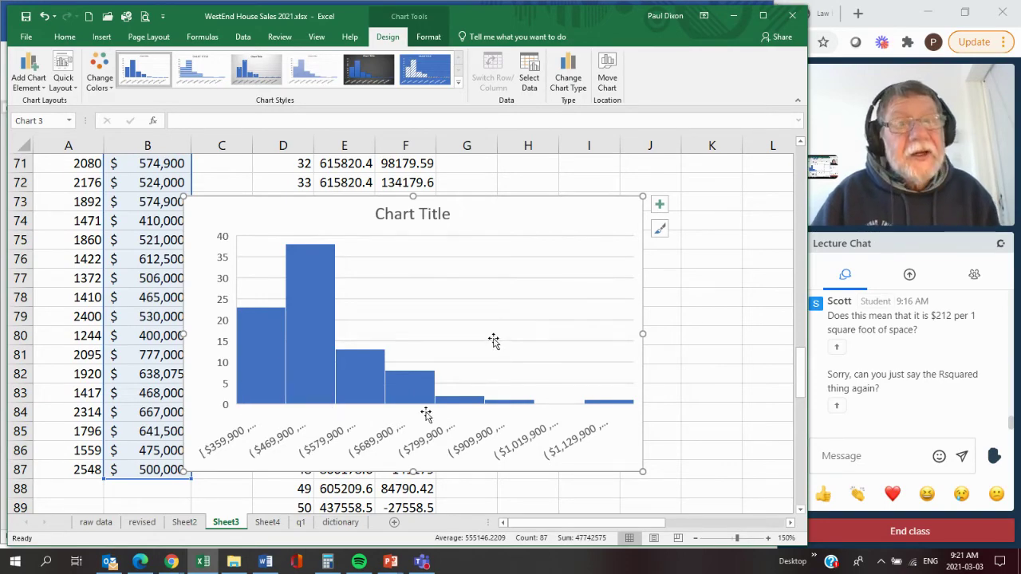
Examine the spread of prices in the histogram against the scatter plot's trendline and the regression statistics, including R Square.
scroll(494, 342, up, 17)
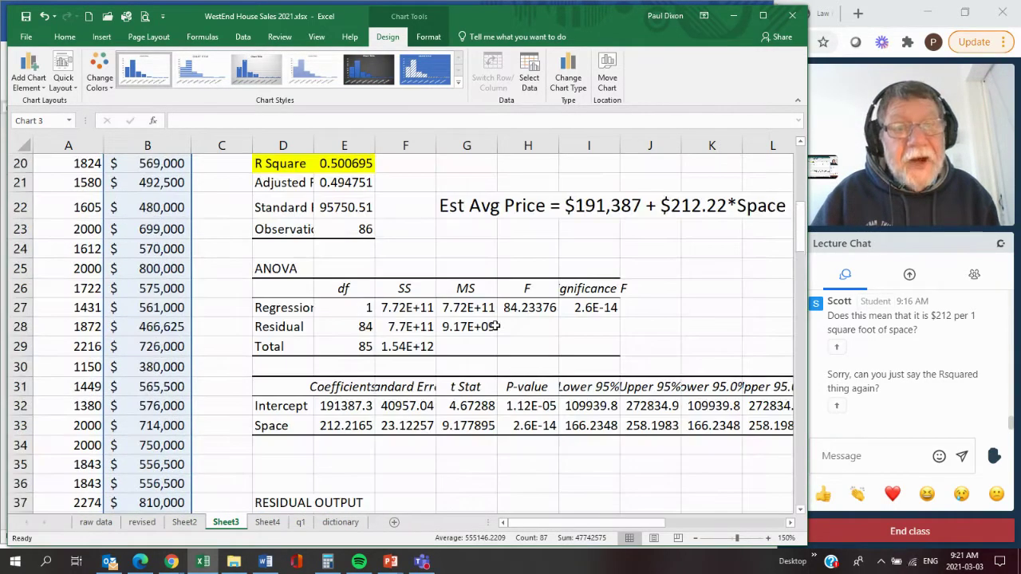
scroll(494, 327, up, 6)
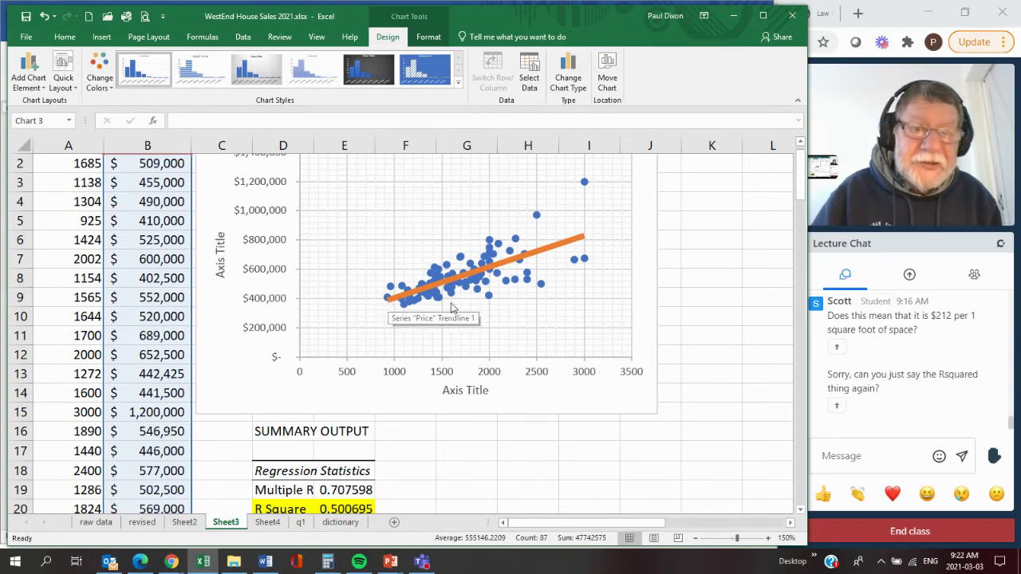
mouse_move(489, 300)
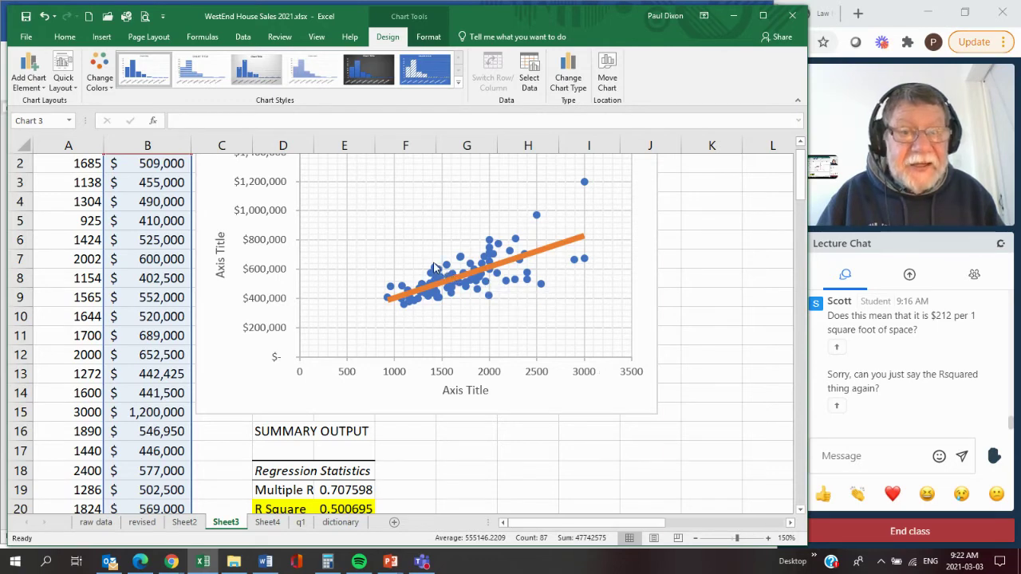
mouse_move(434, 267)
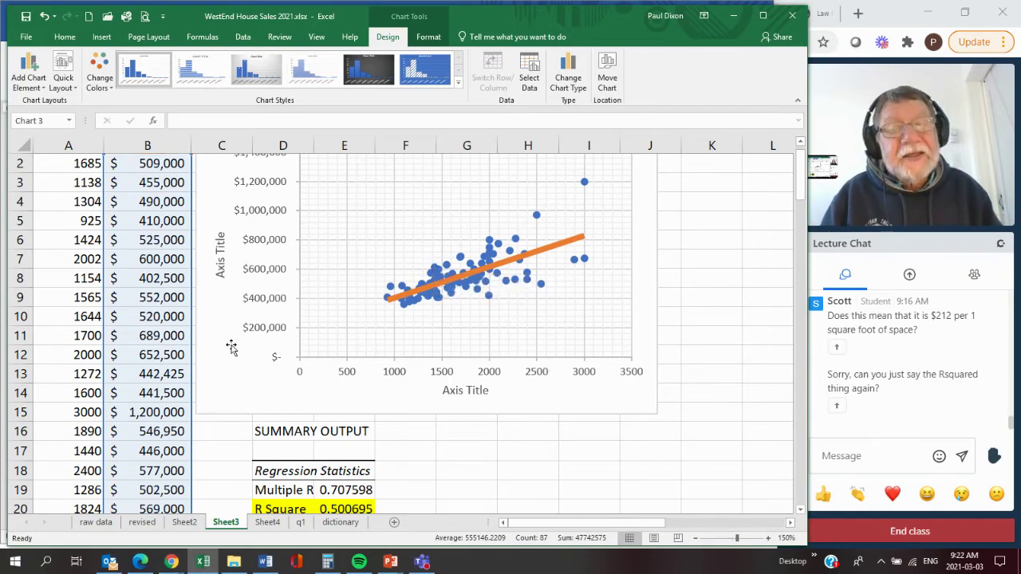
scroll(468, 437, down, 2)
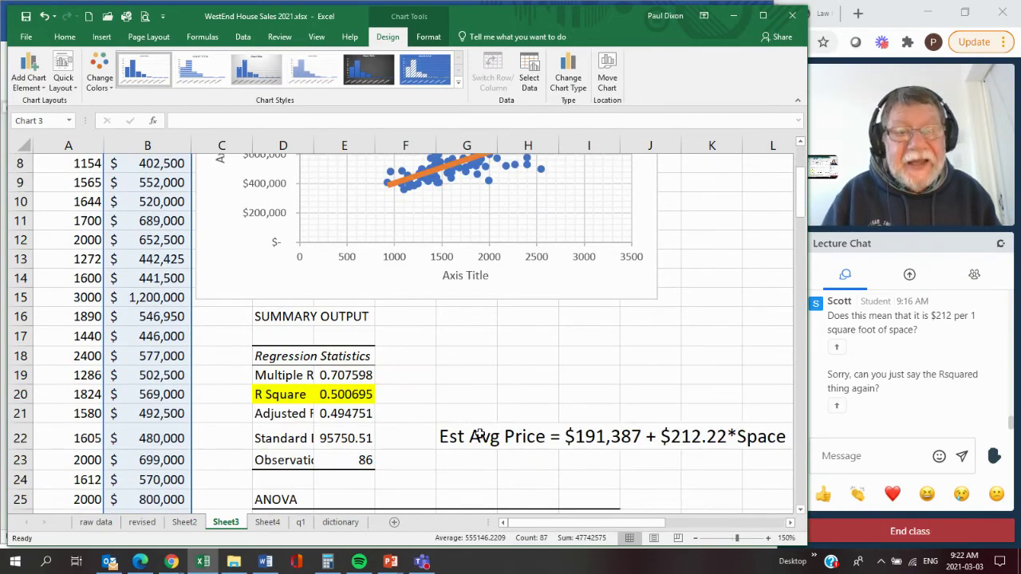
scroll(474, 435, down, 11)
scroll(478, 433, down, 11)
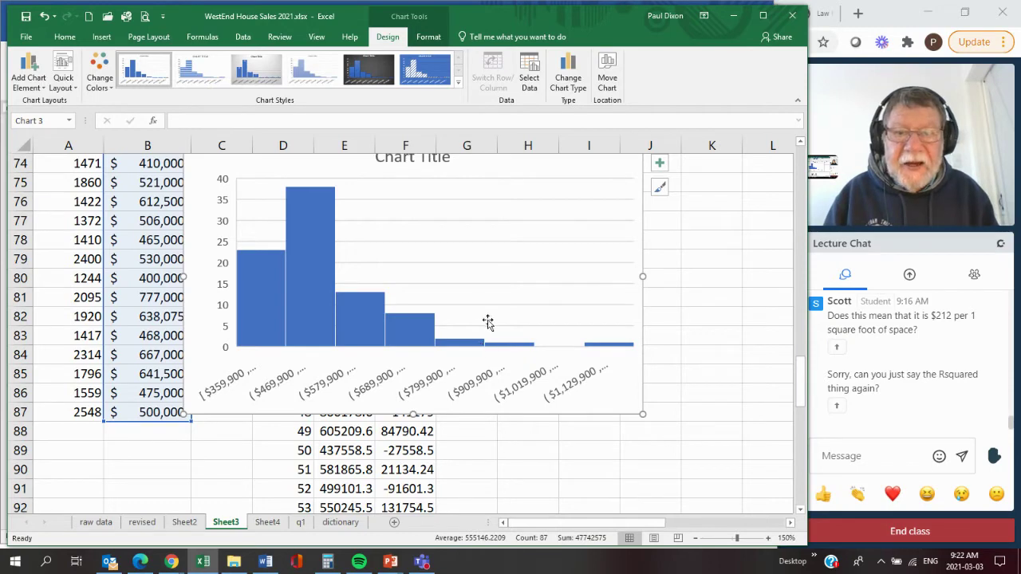
mouse_move(406, 329)
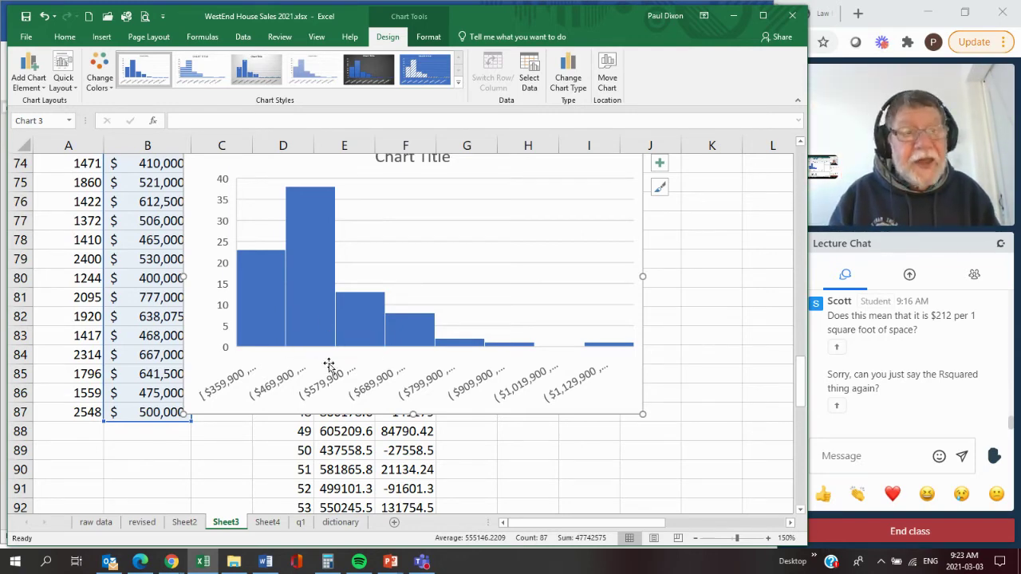
mouse_move(348, 327)
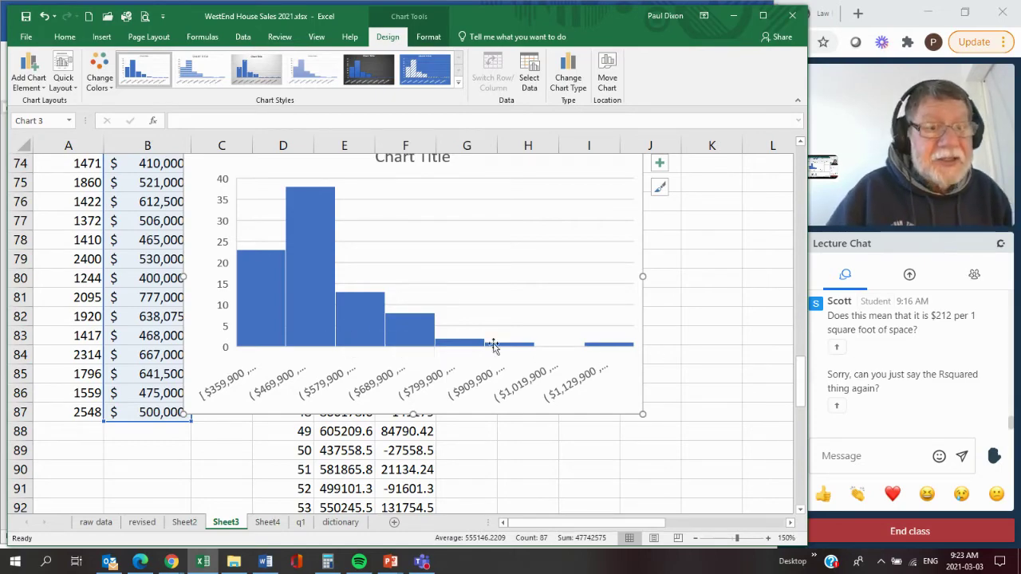
scroll(474, 321, up, 3)
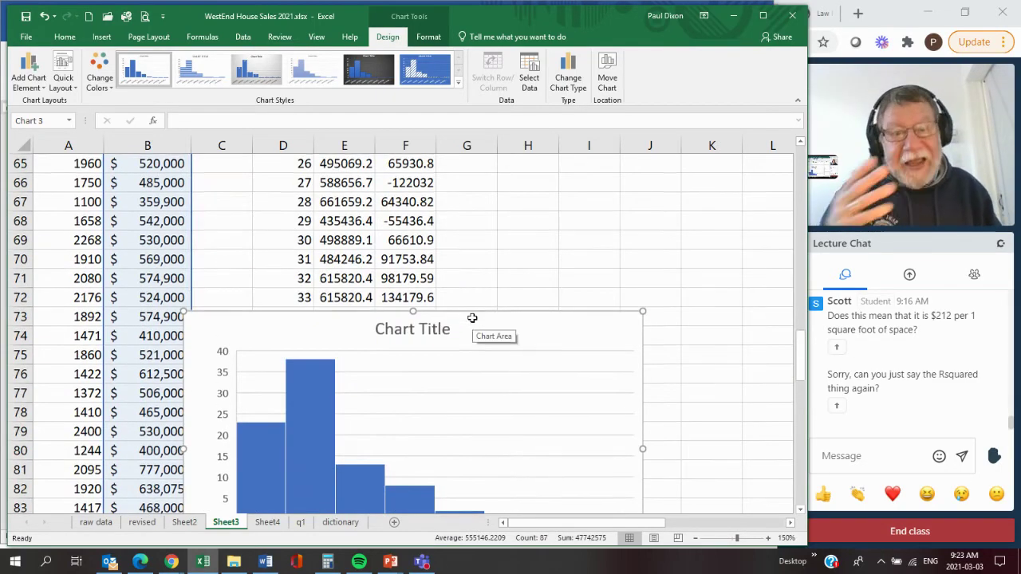
scroll(474, 318, up, 14)
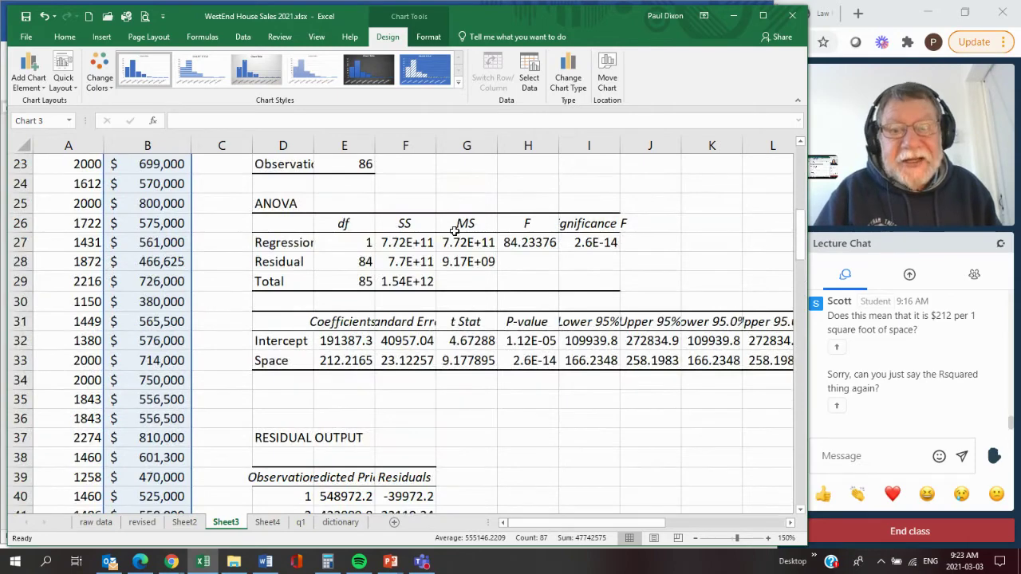
scroll(399, 300, up, 3)
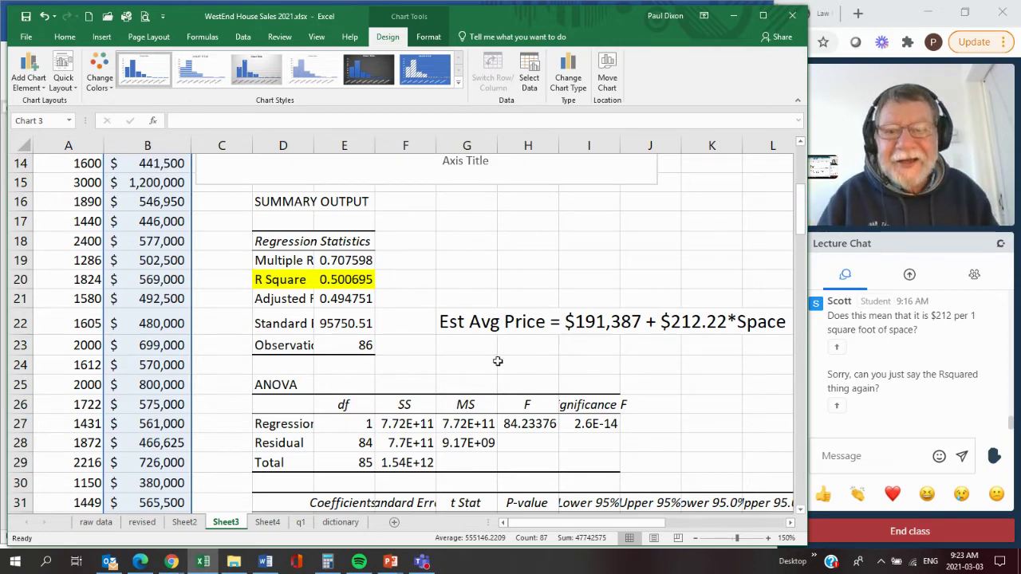
Select the Days through Residuals data on Sheet4, headers included, and choose the Correlation analysis tool for it.
click(268, 523)
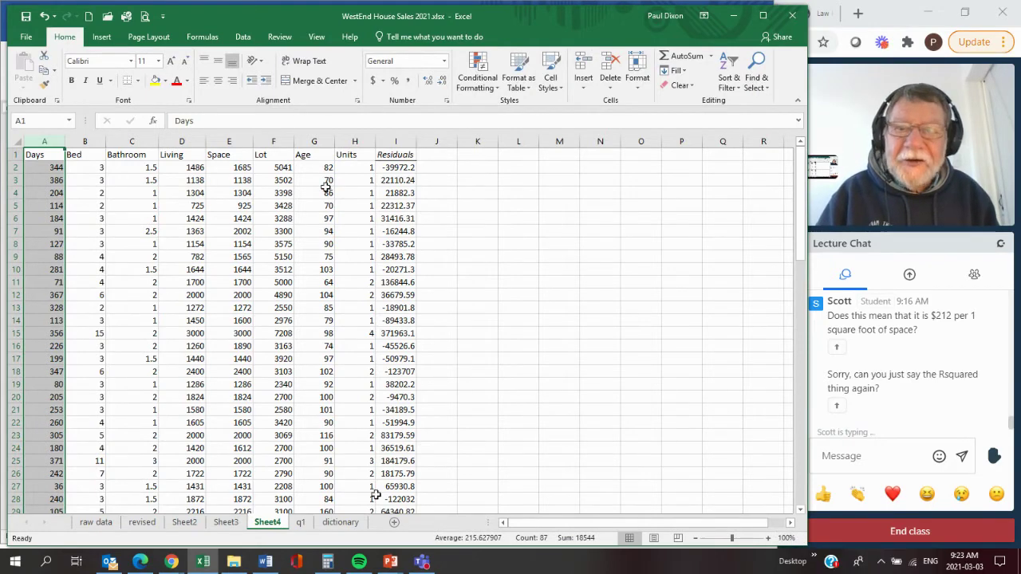
drag(40, 154, 405, 488)
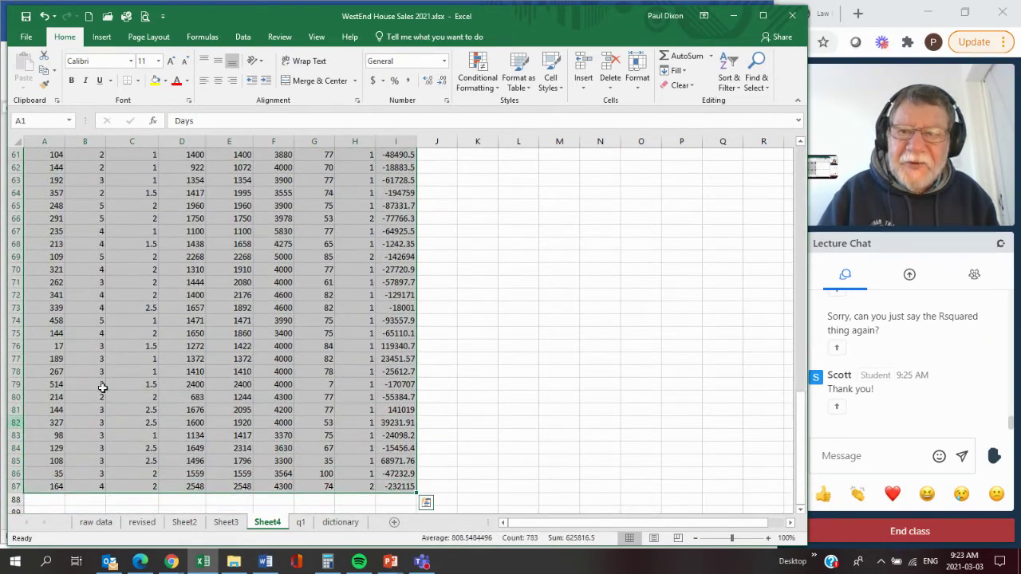
click(243, 38)
click(736, 70)
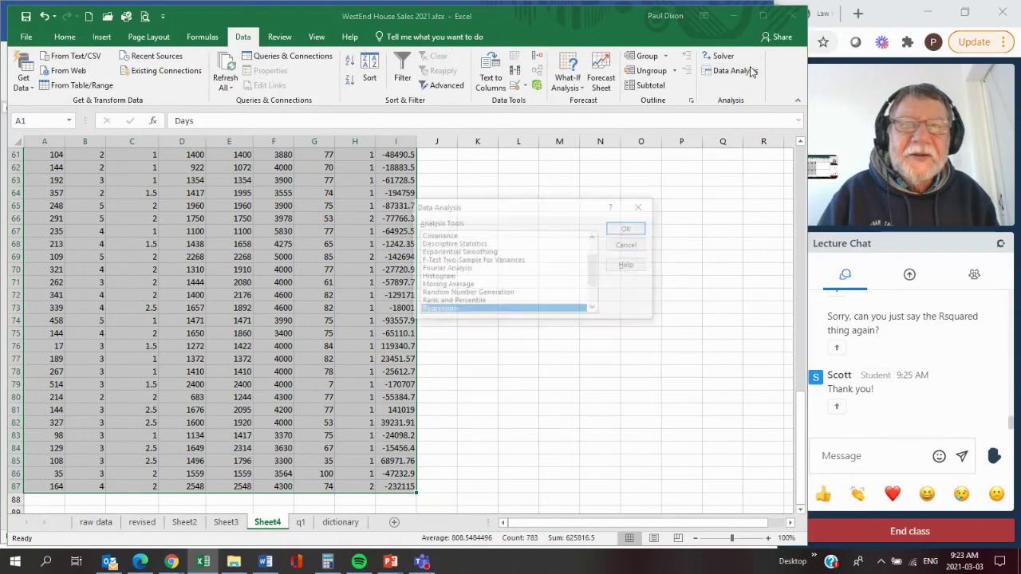
scroll(594, 268, up, 2)
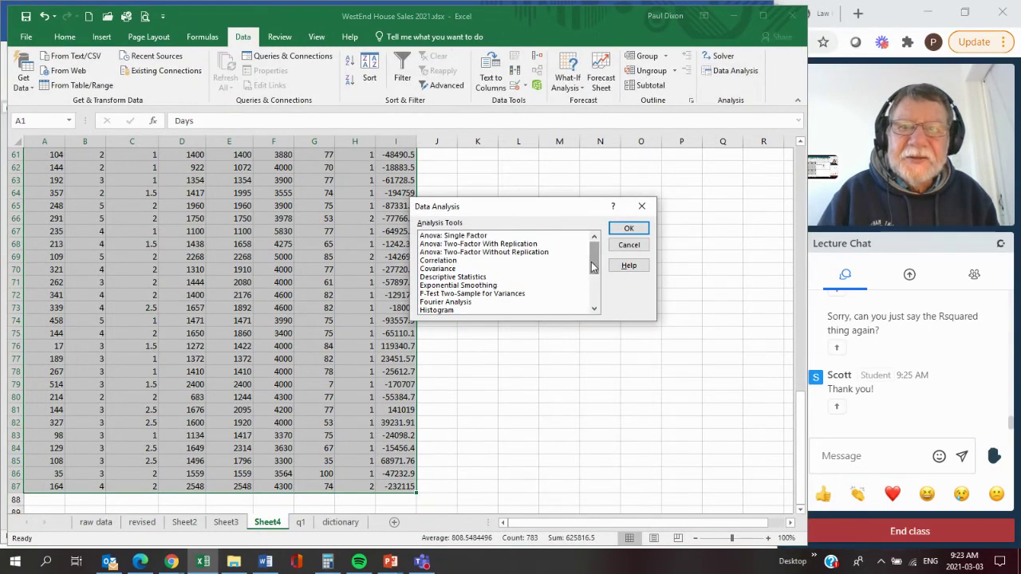
click(457, 263)
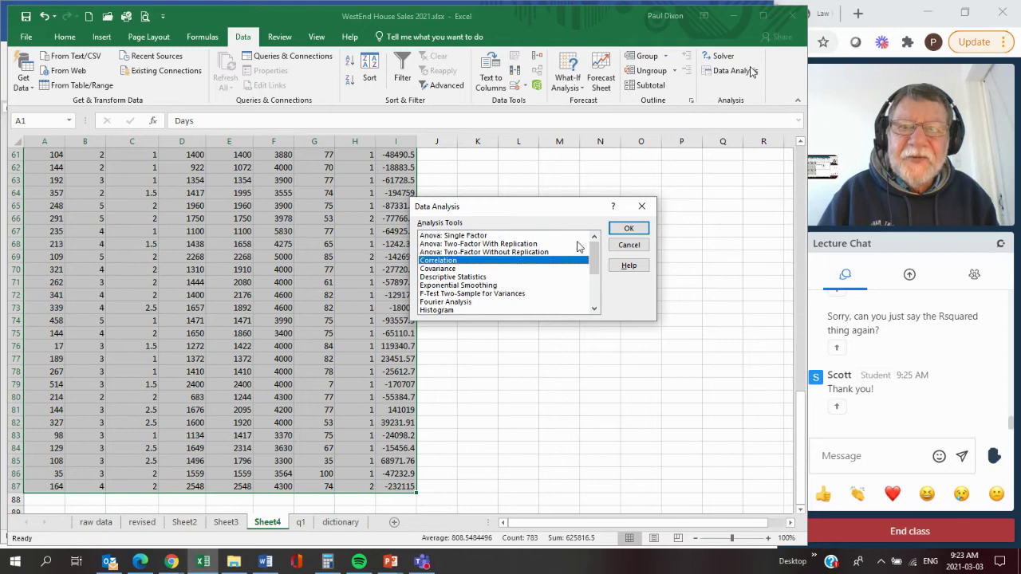
click(629, 228)
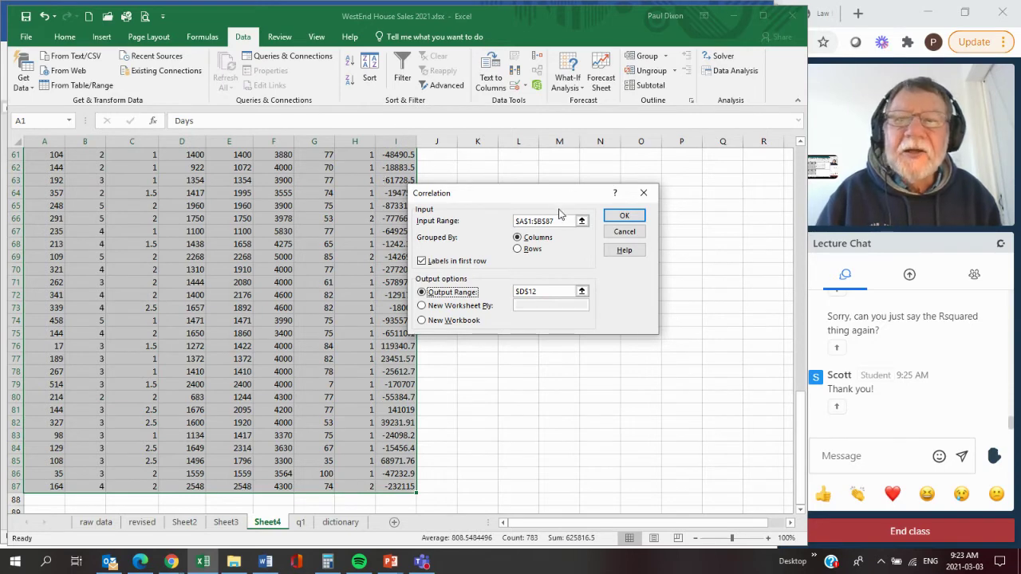
Generate the correlation matrix with input range $A$1:$I$87 and output range $K$1.
click(541, 221)
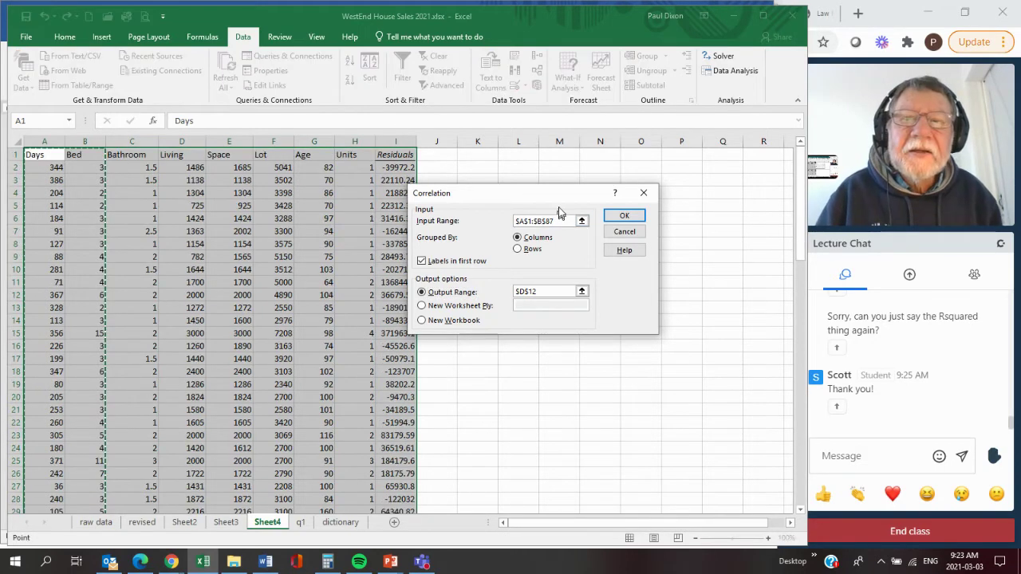
key(BackSpace)
text(I)
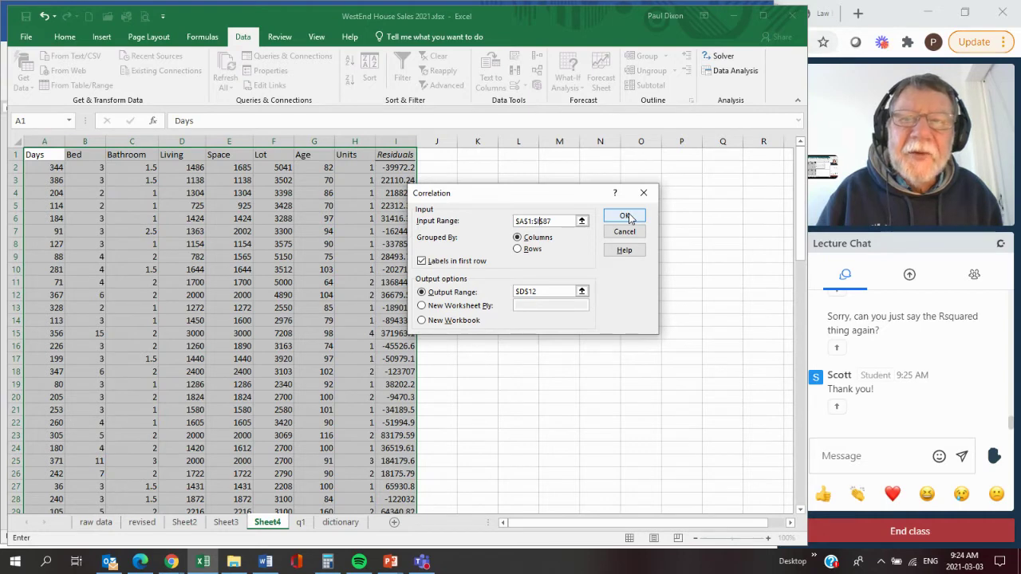
click(546, 294)
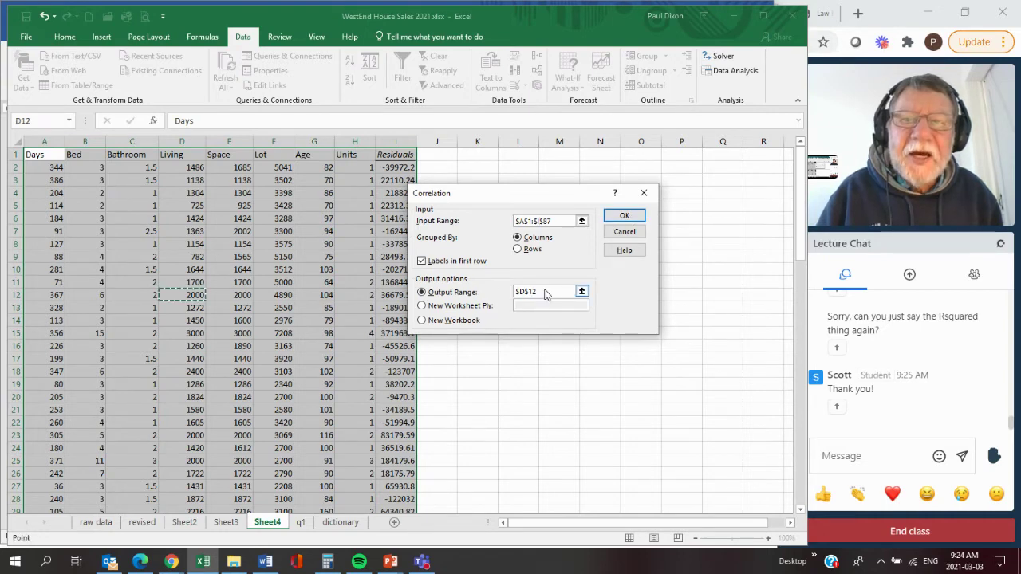
drag(546, 294, 501, 297)
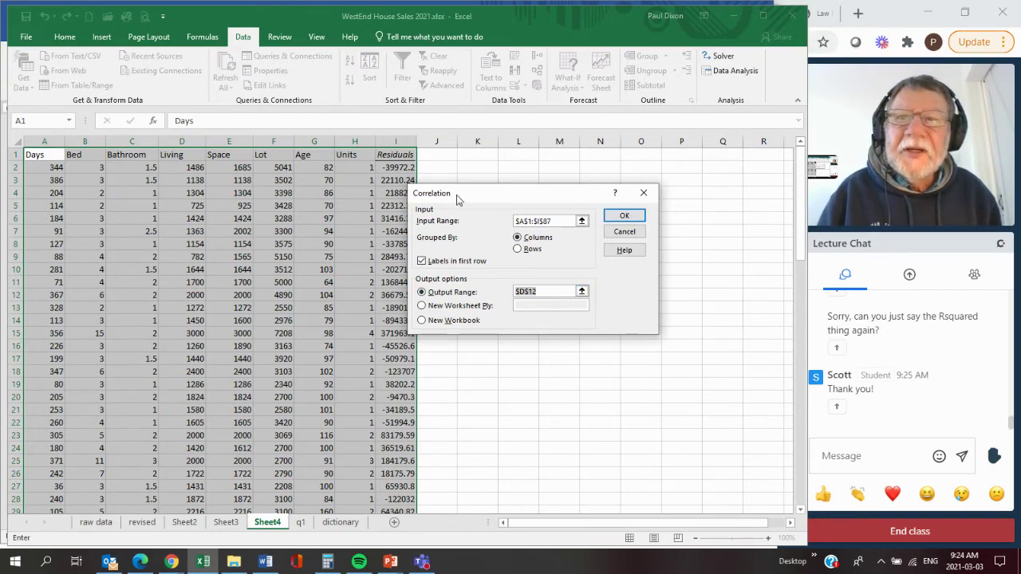
click(478, 155)
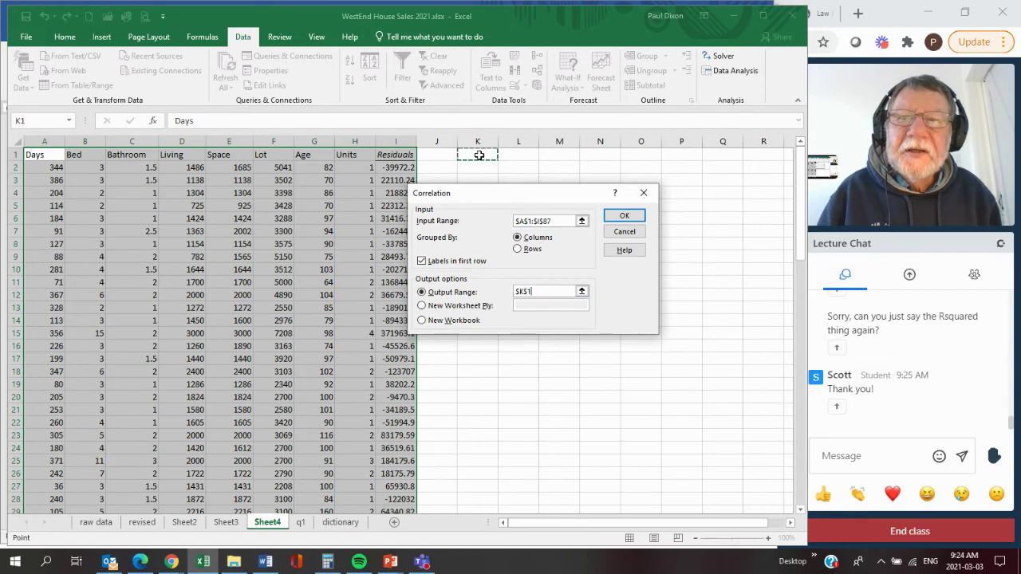
click(629, 217)
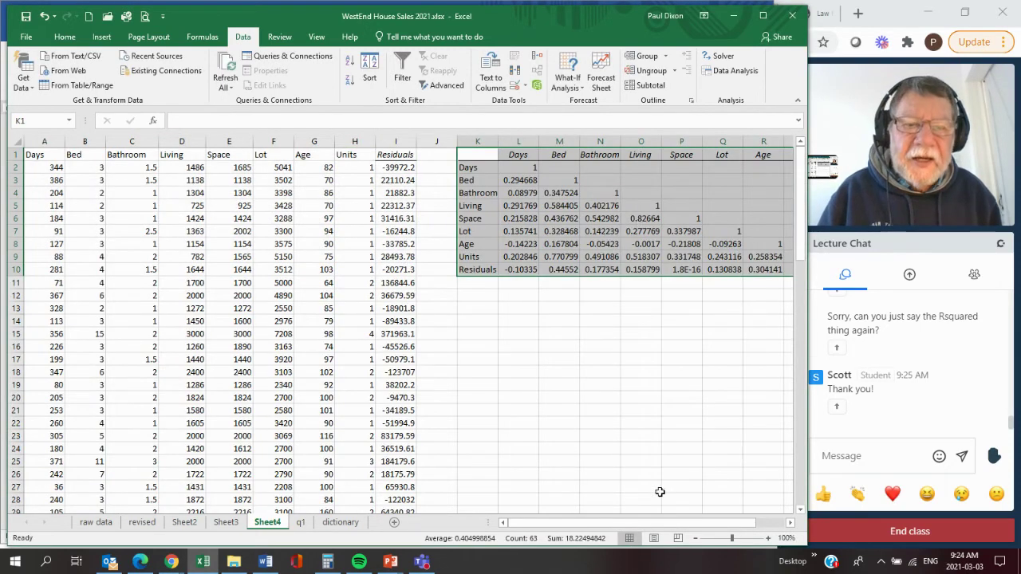
Examine the Residuals row of the correlation matrix against each house variable, with the sheet enlarged to 170%.
drag(683, 518, 712, 539)
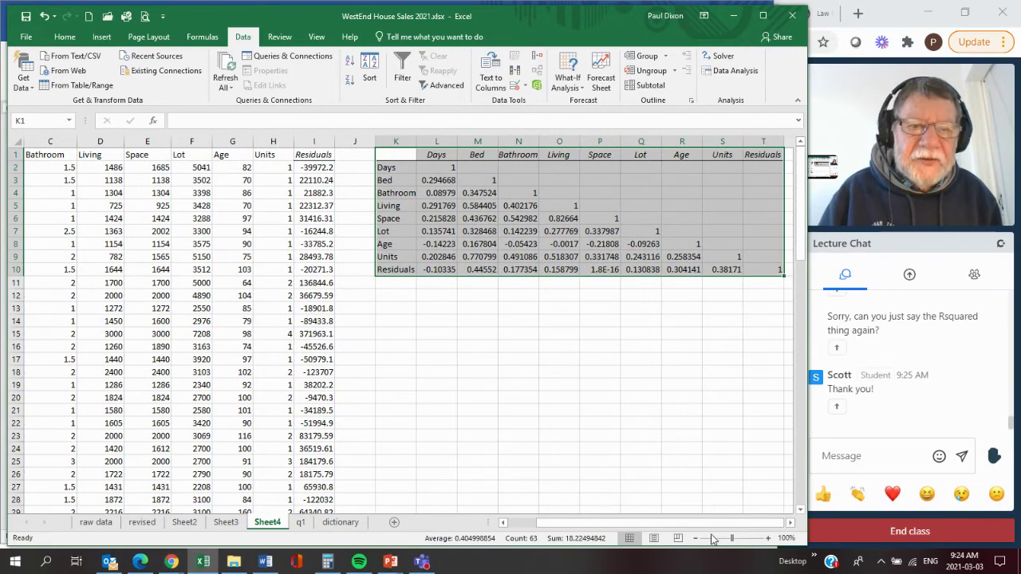
click(768, 539)
click(768, 539)
click(769, 538)
click(768, 538)
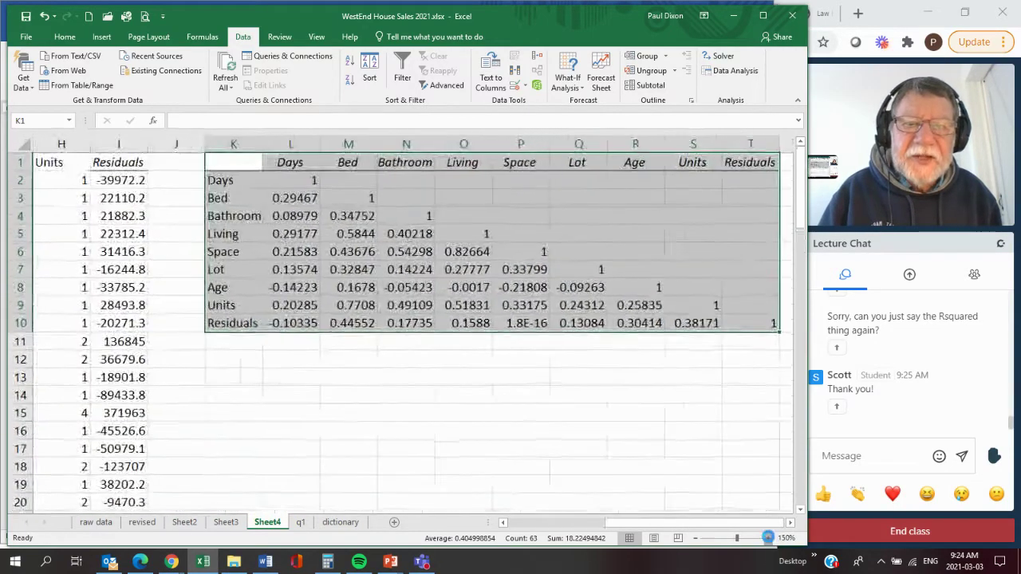
click(768, 538)
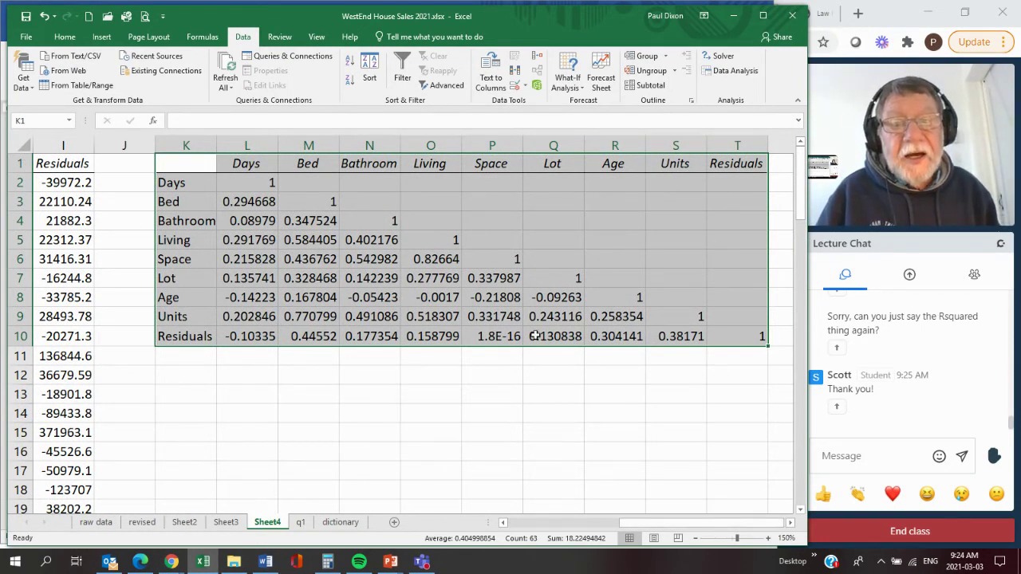
drag(705, 527, 588, 530)
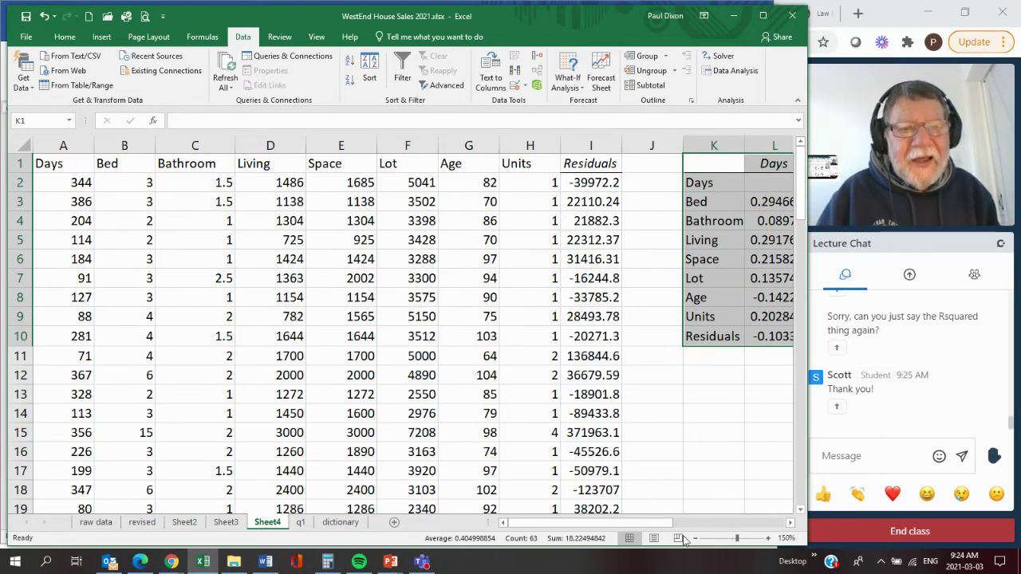
drag(639, 522, 773, 523)
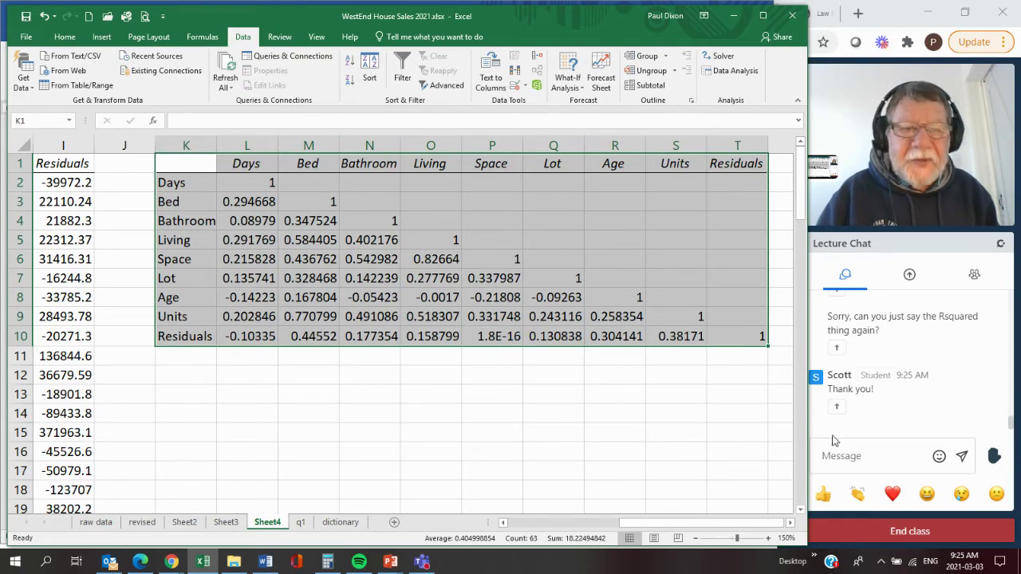
click(768, 538)
click(768, 539)
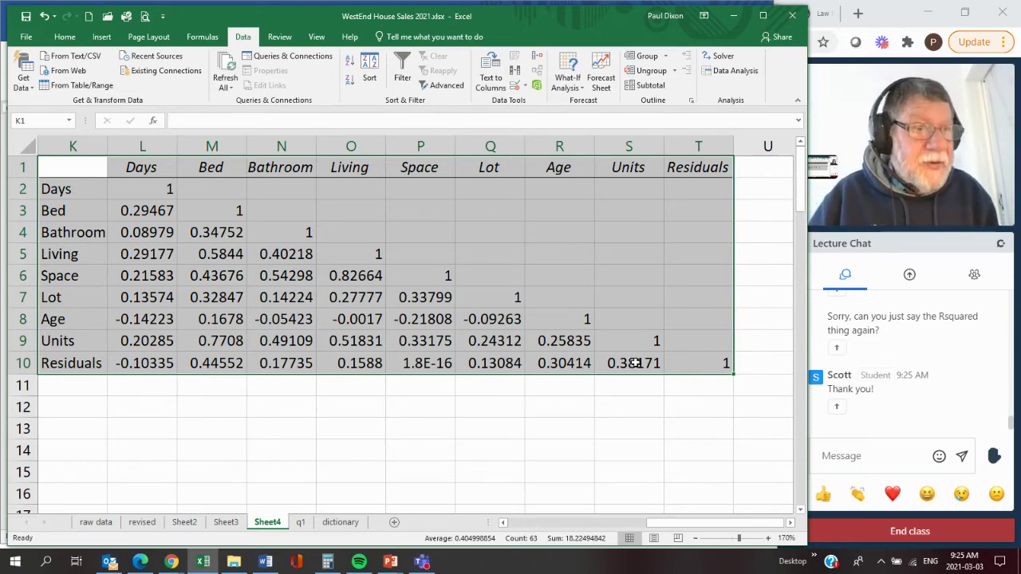
Copy the Bed and Space columns from Sheet4 into columns A and B of a new worksheet.
click(224, 366)
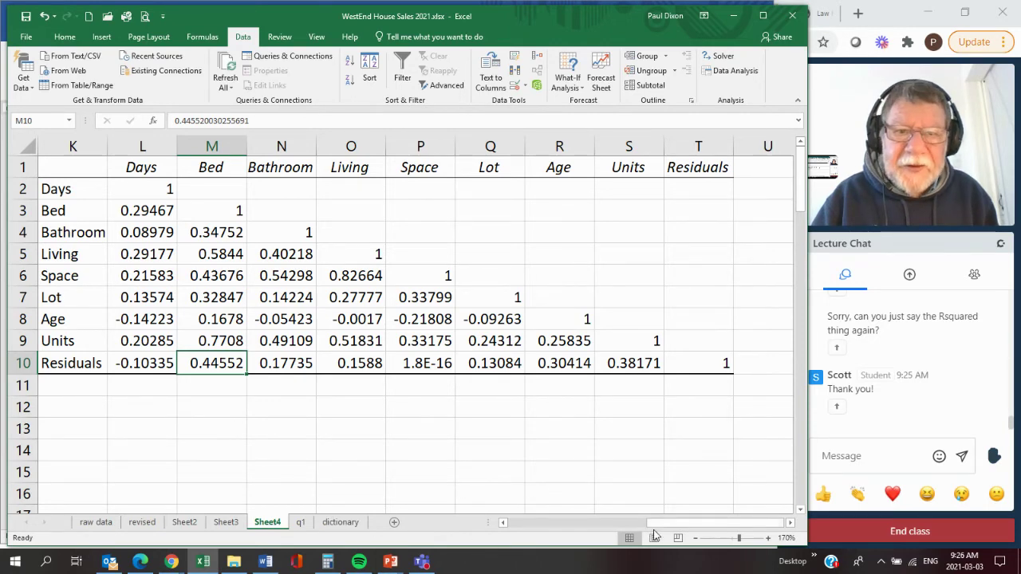
drag(661, 532, 488, 532)
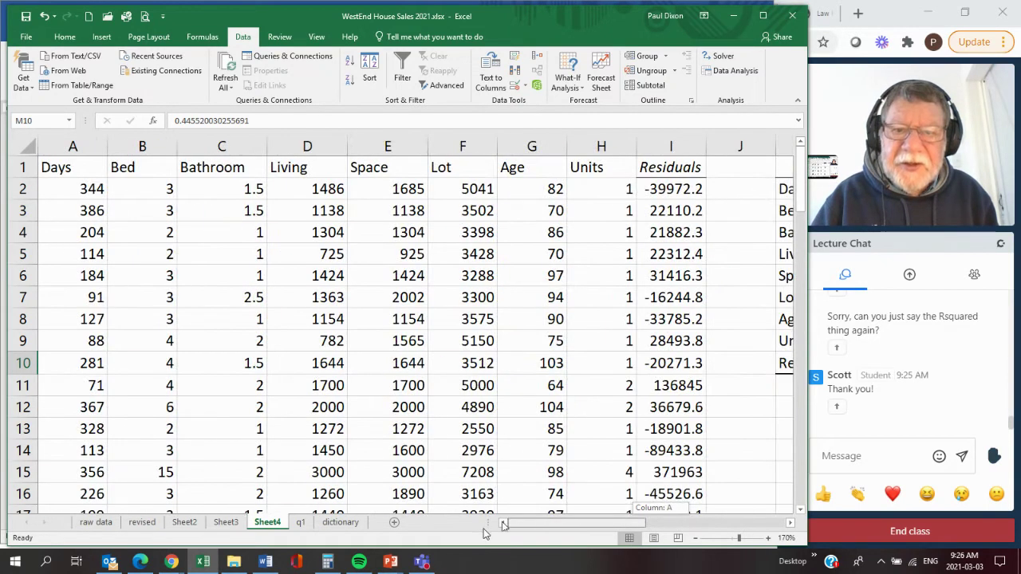
click(140, 146)
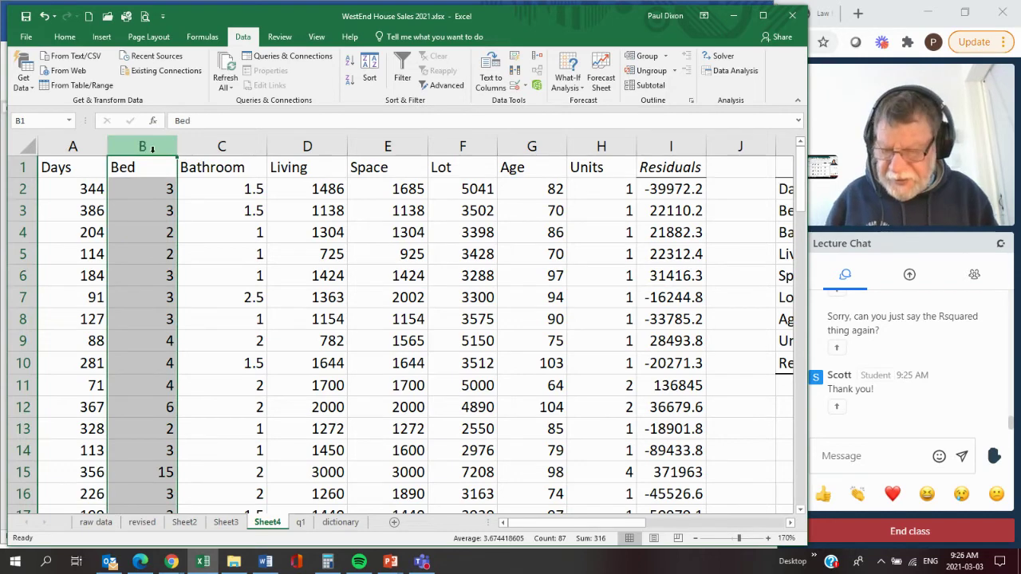
ctrl+click(382, 146)
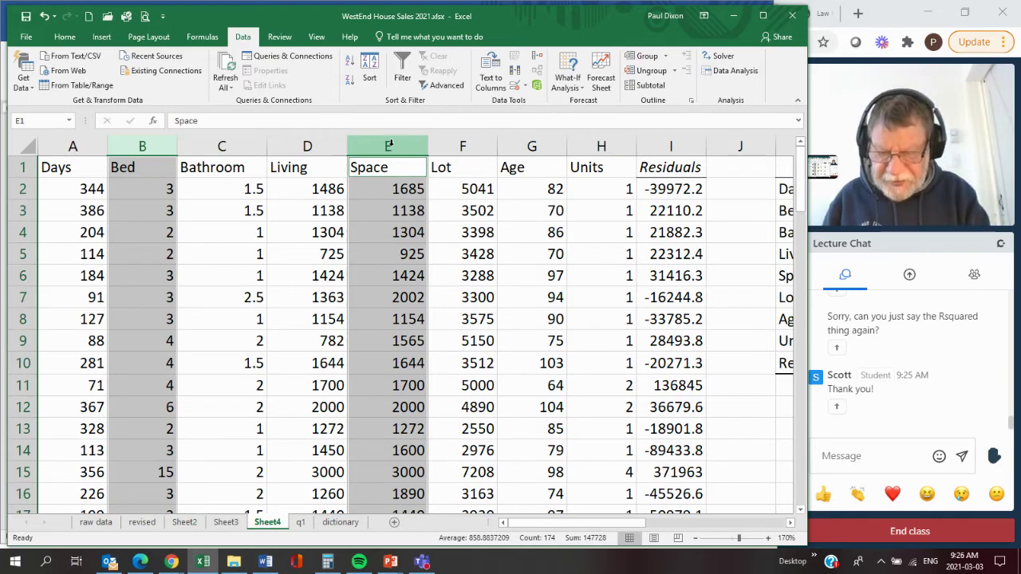
key(ctrl+c)
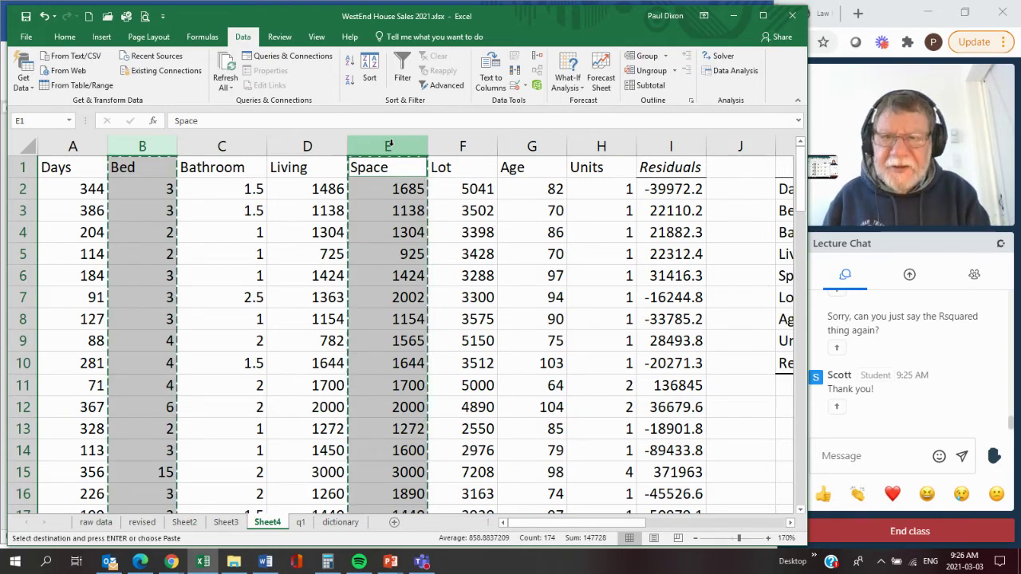
click(396, 524)
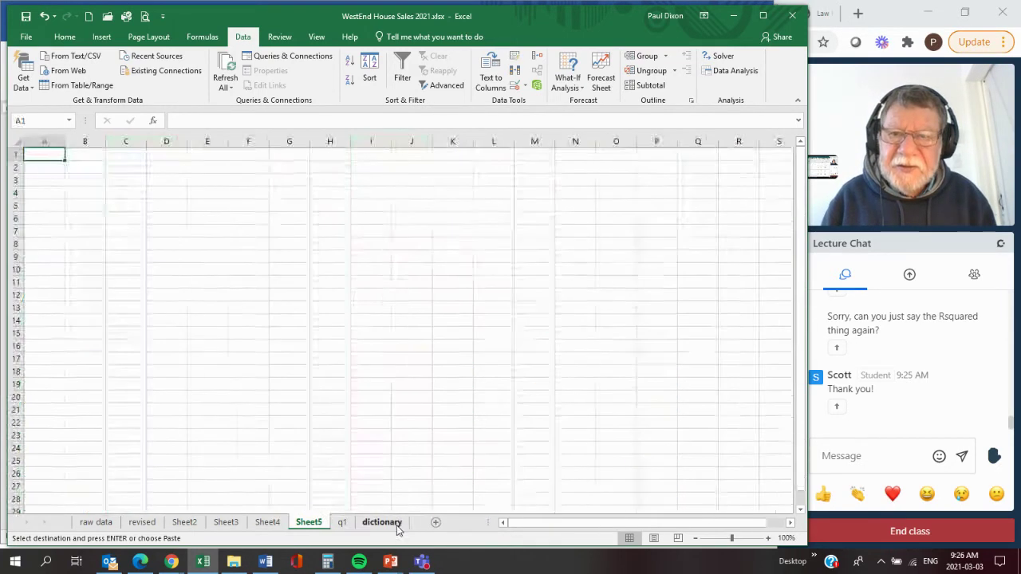
key(ctrl+v)
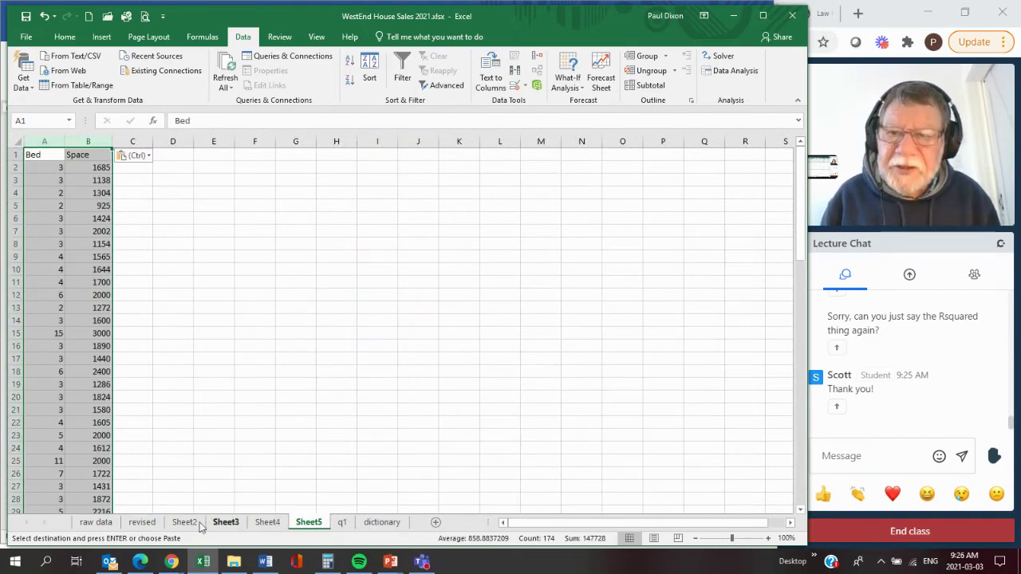
Copy the Price column from the revised sheet into column C of Sheet5, beside Bed and Space.
click(142, 523)
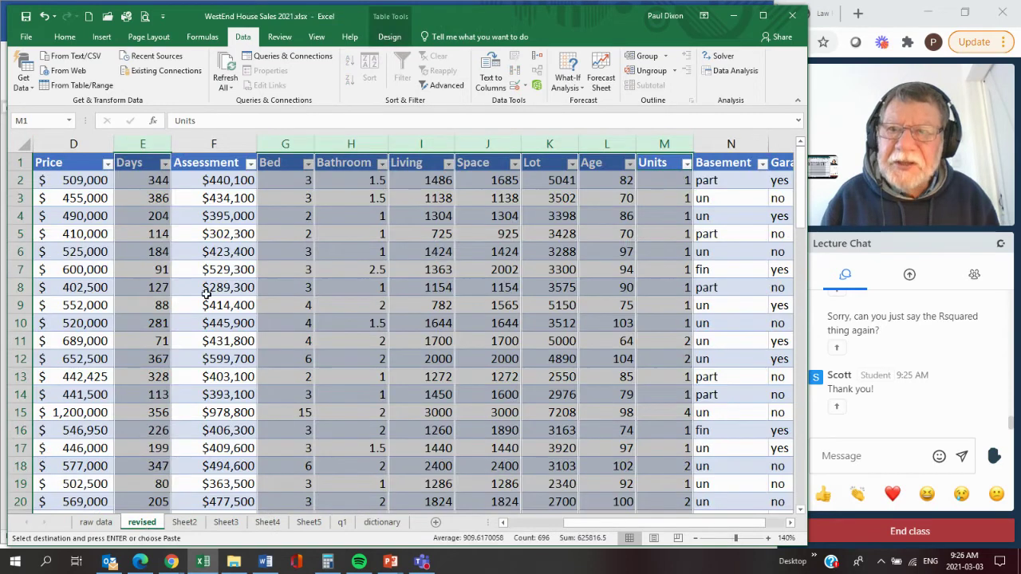
click(81, 147)
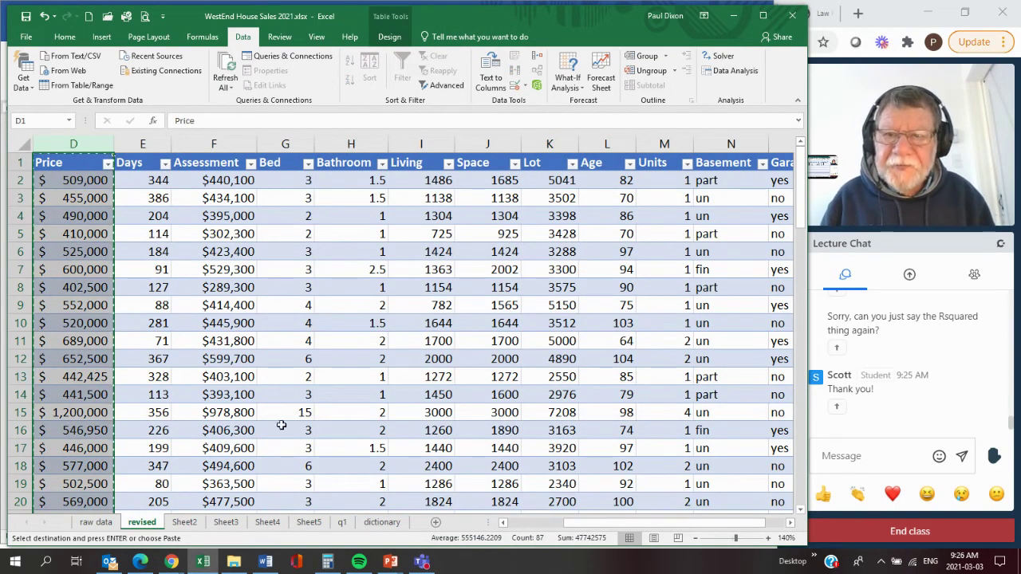
click(310, 523)
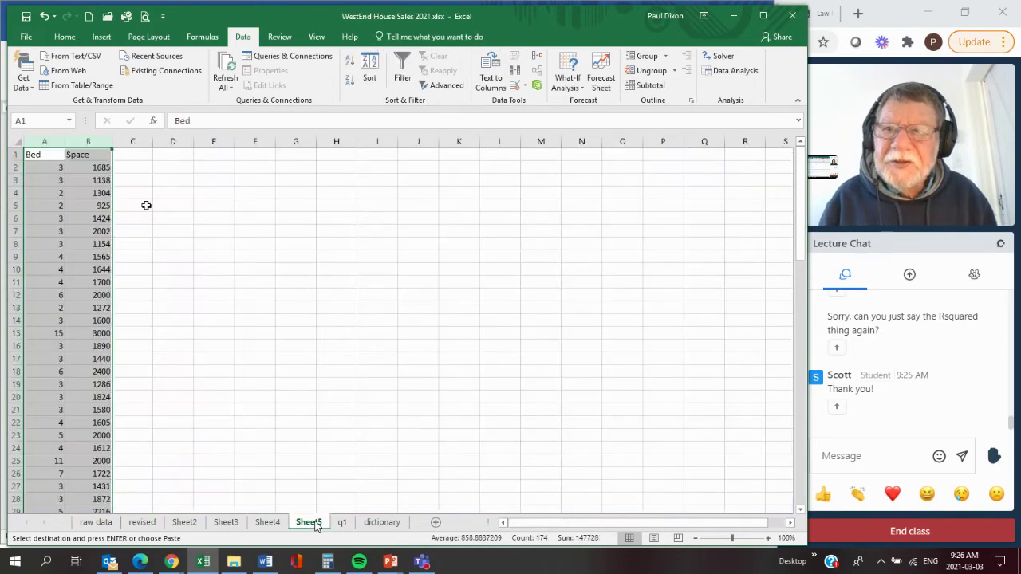
click(142, 156)
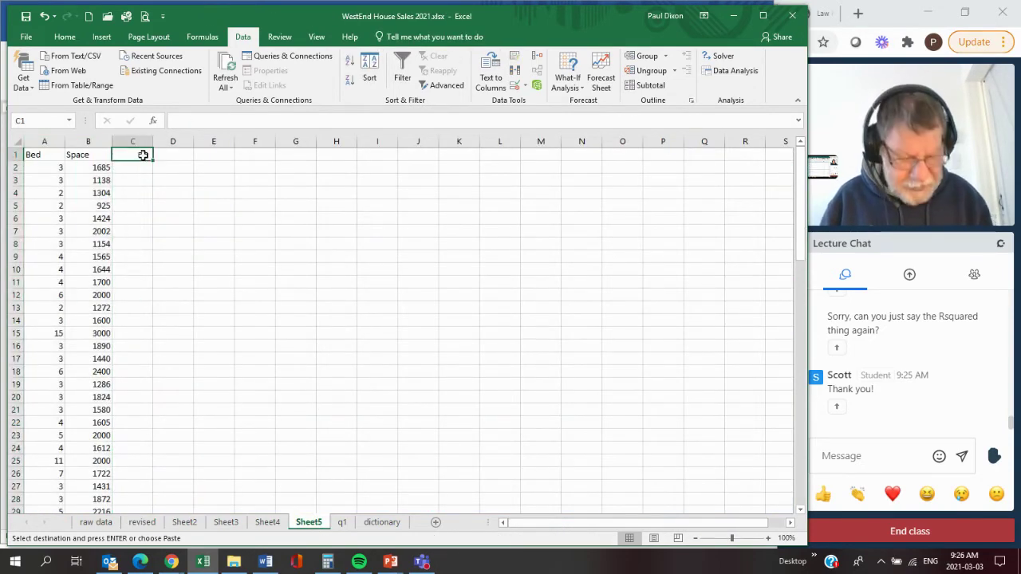
key(Return)
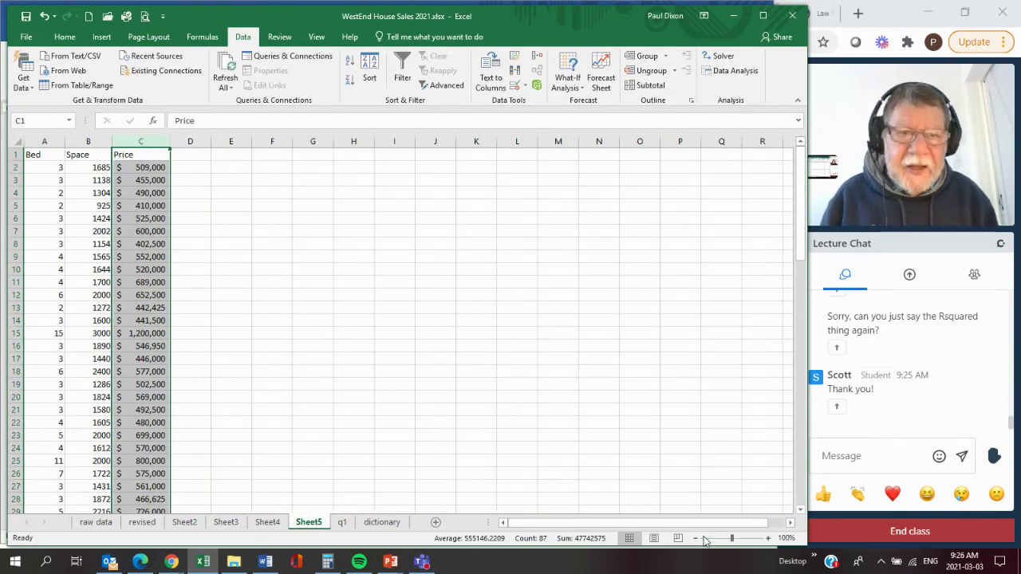
Choose the Regression analysis tool for the Bed, Space and Price data on Sheet5.
click(767, 540)
click(768, 539)
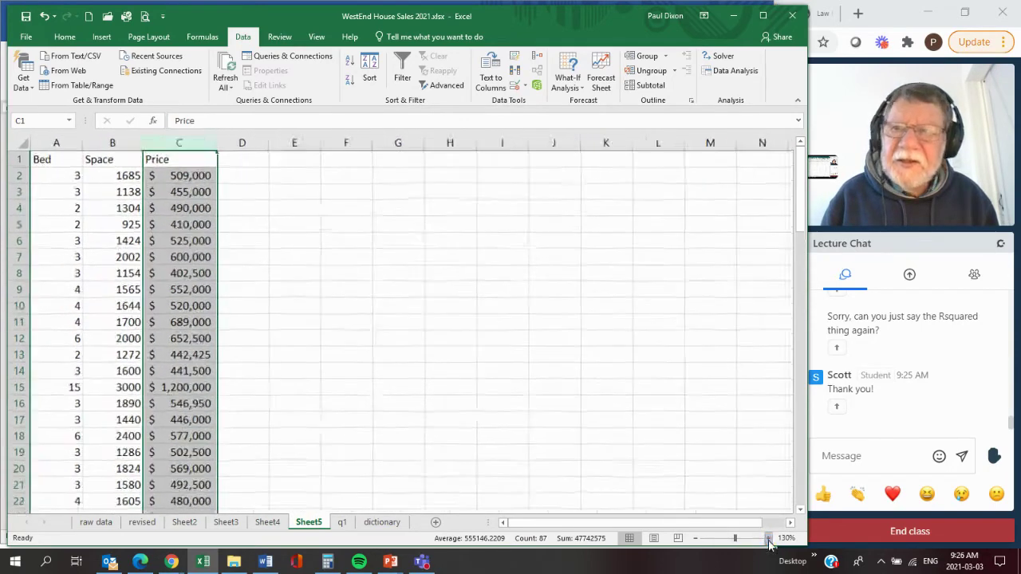
click(768, 539)
click(768, 539)
click(768, 540)
click(768, 539)
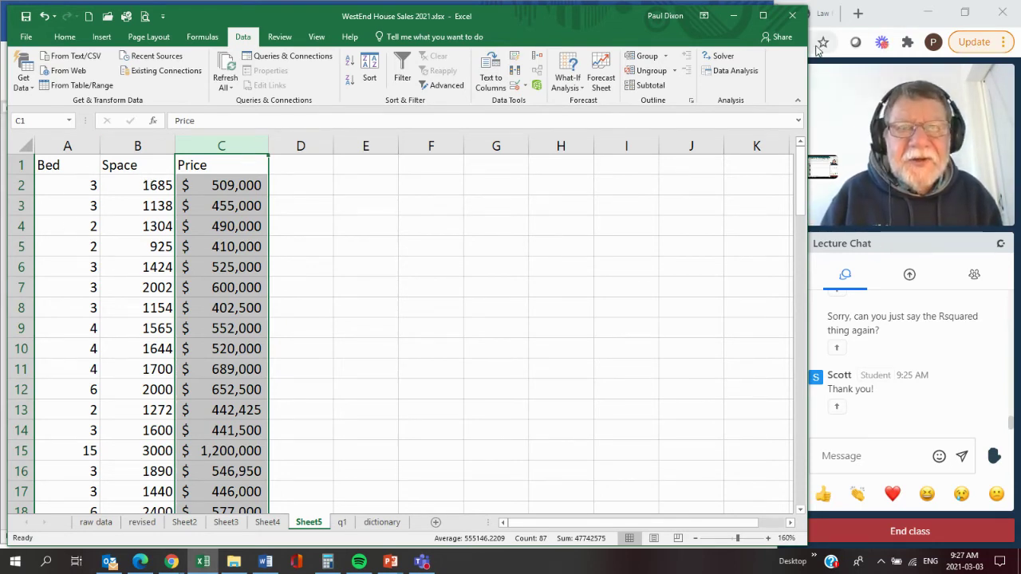
click(735, 73)
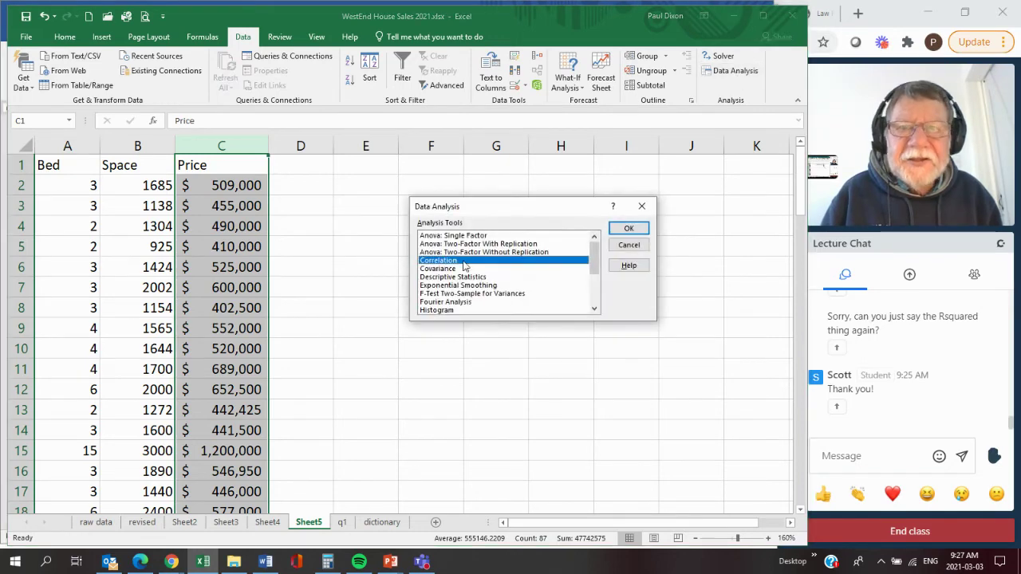
scroll(587, 305, down, 3)
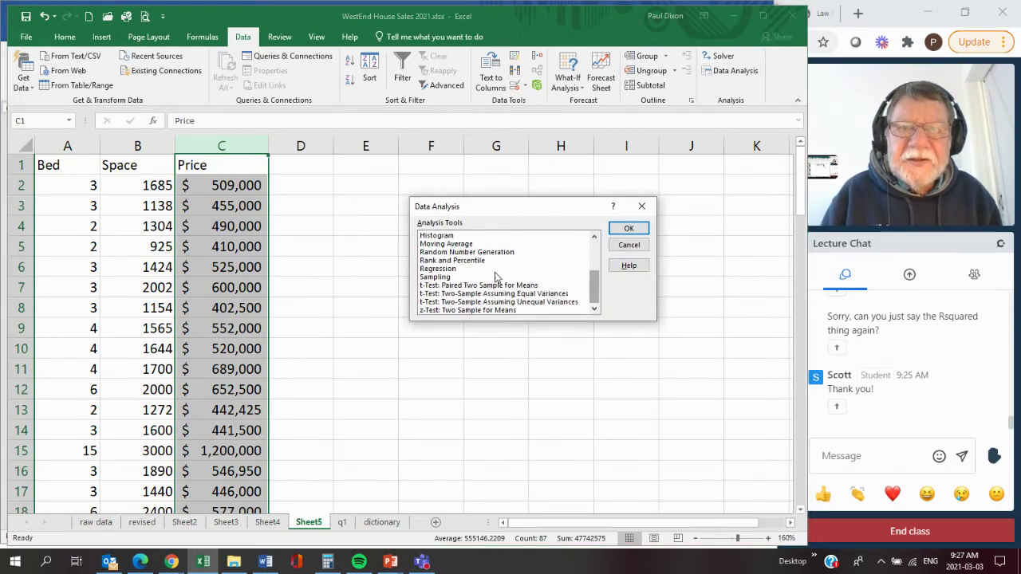
click(449, 269)
click(630, 229)
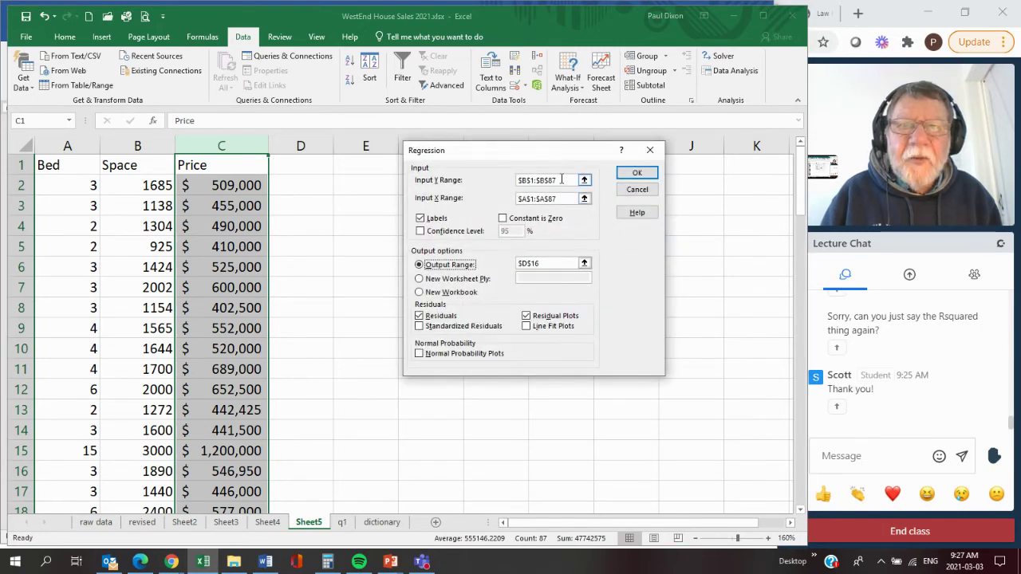
Set the regression's input Y range to C1:C87 and its input X range to A1:B87.
double_click(528, 180)
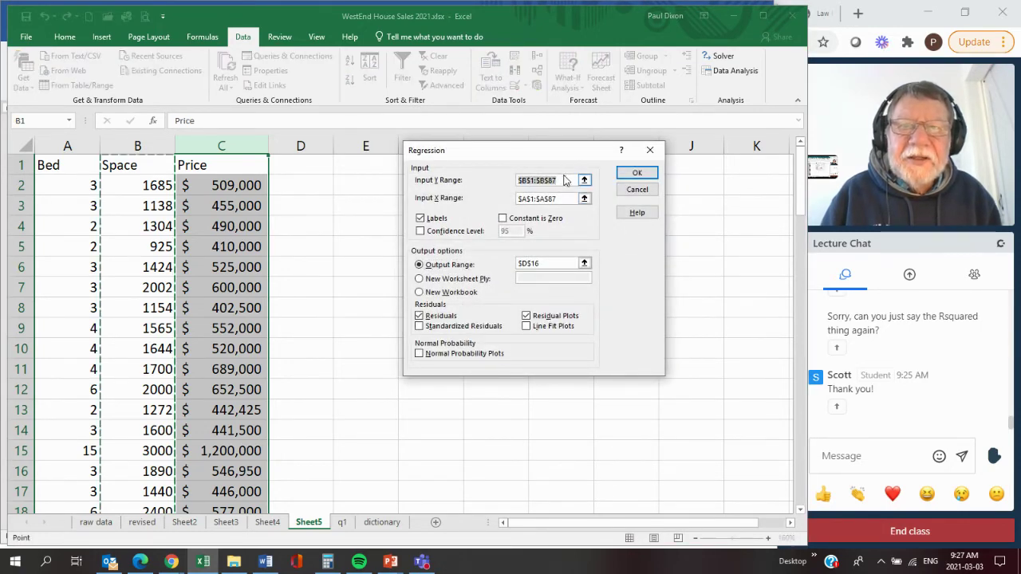
text(C1)
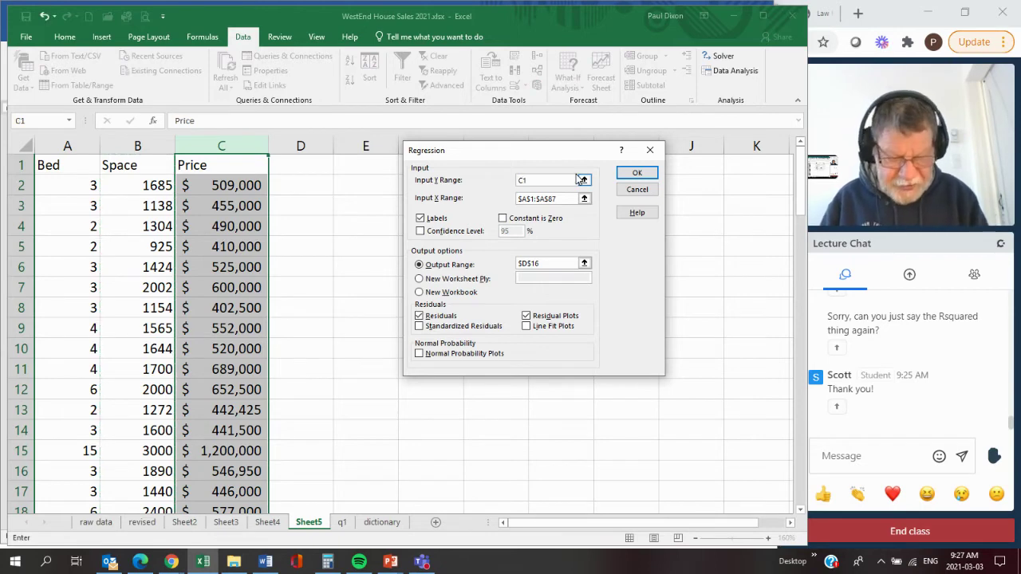
text(:C87)
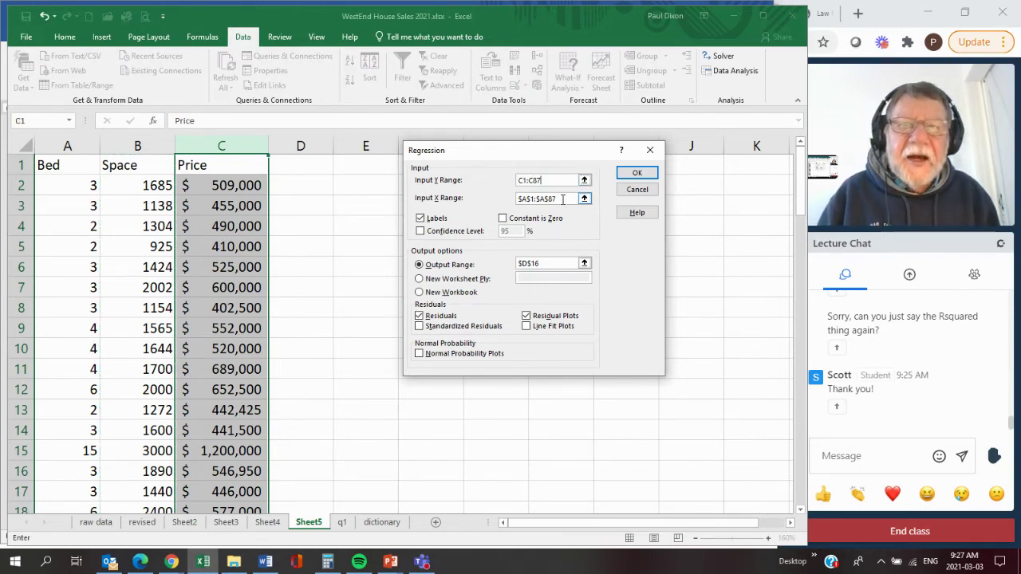
double_click(562, 202)
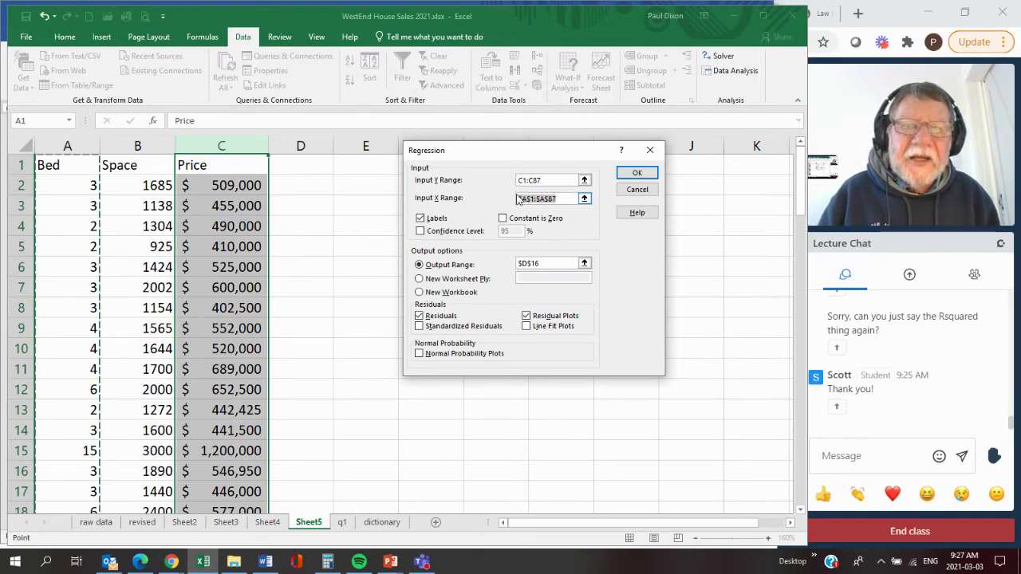
text(A)
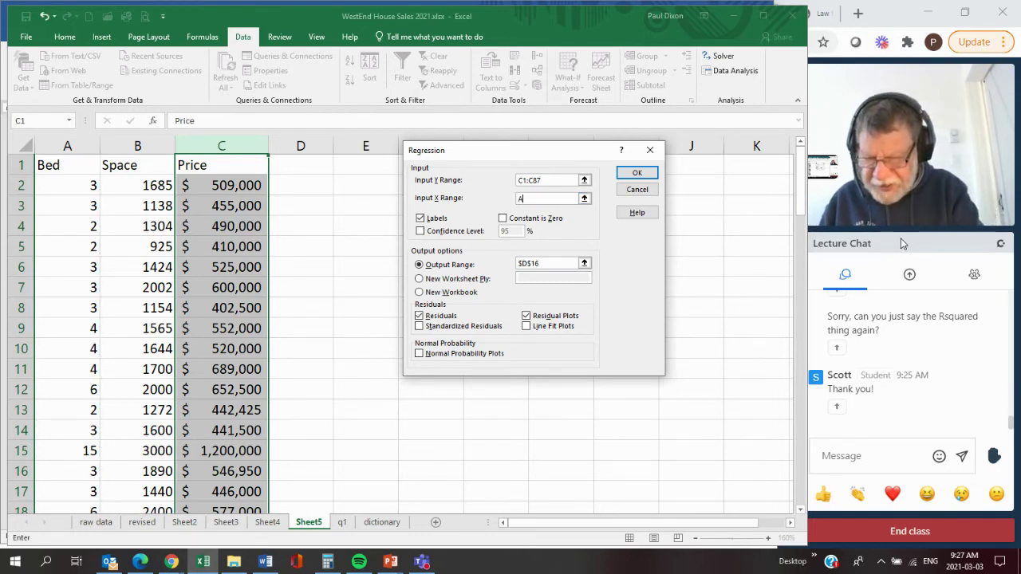
text(1:B87)
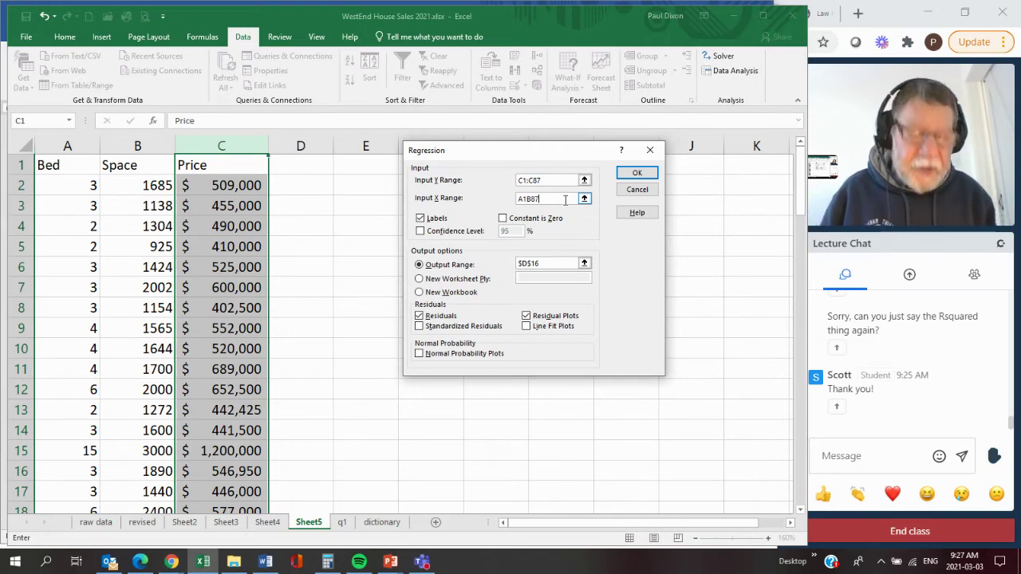
key(BackSpace)
key(BackSpace)
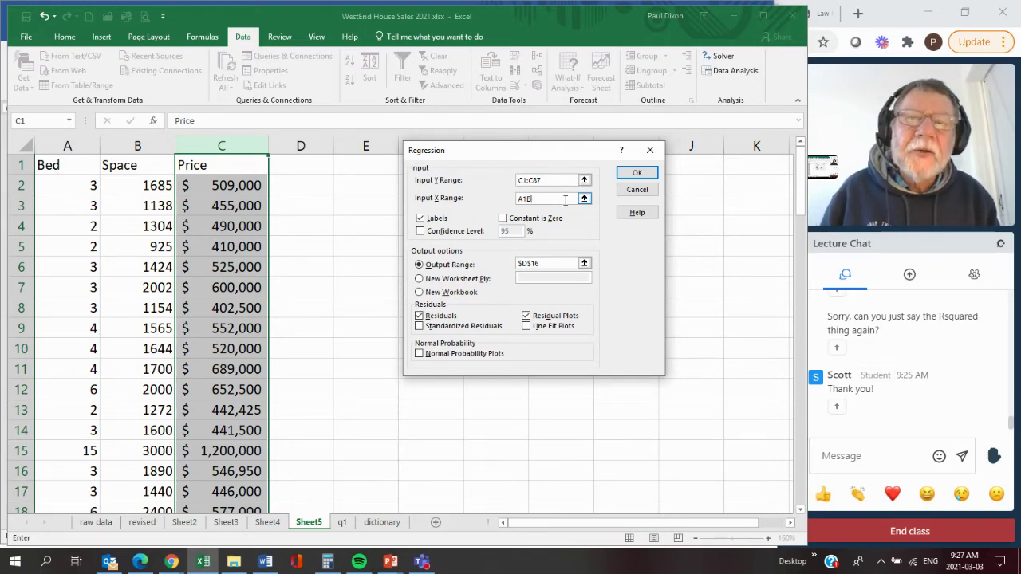
key(BackSpace)
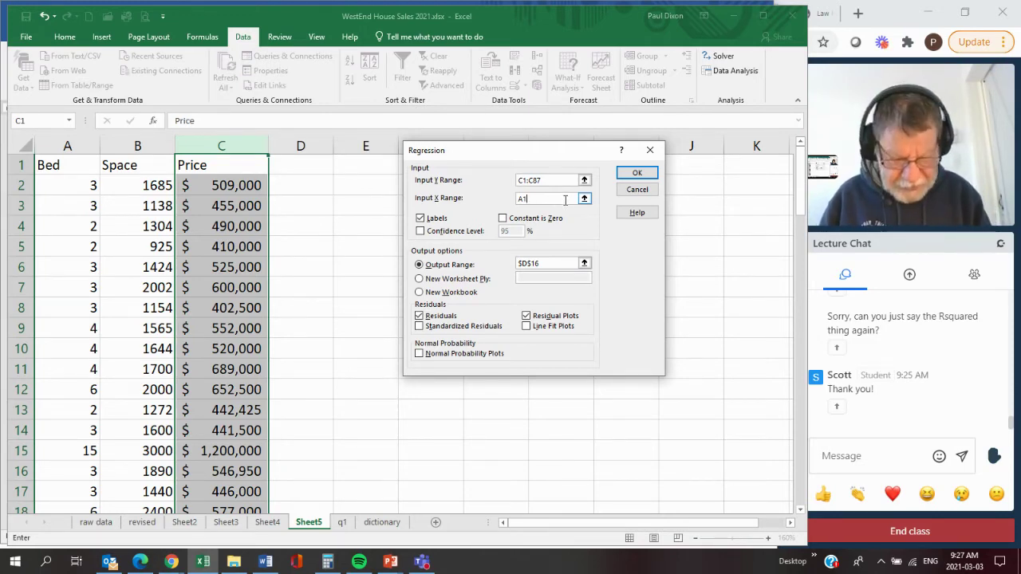
text(:C)
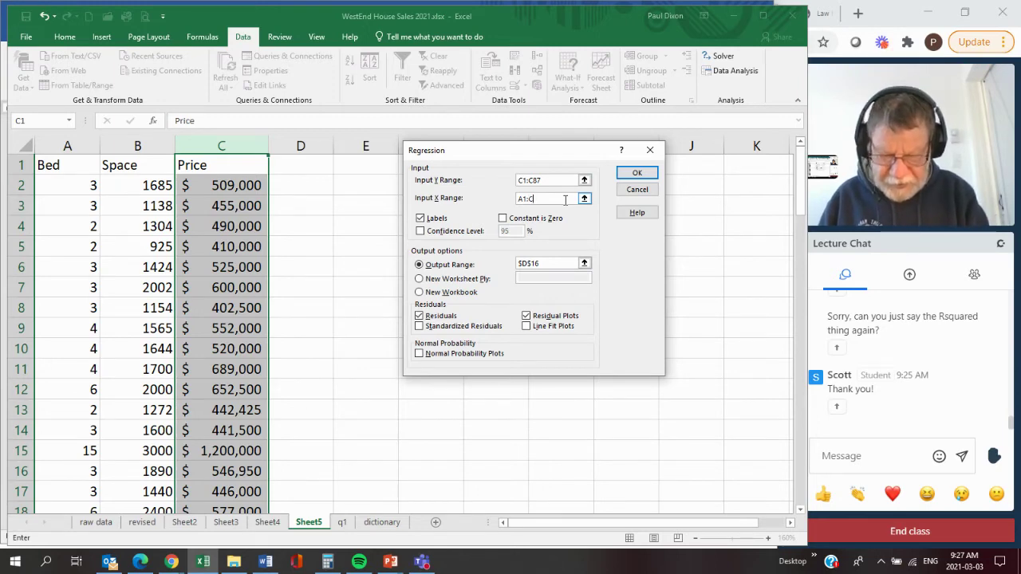
text(87)
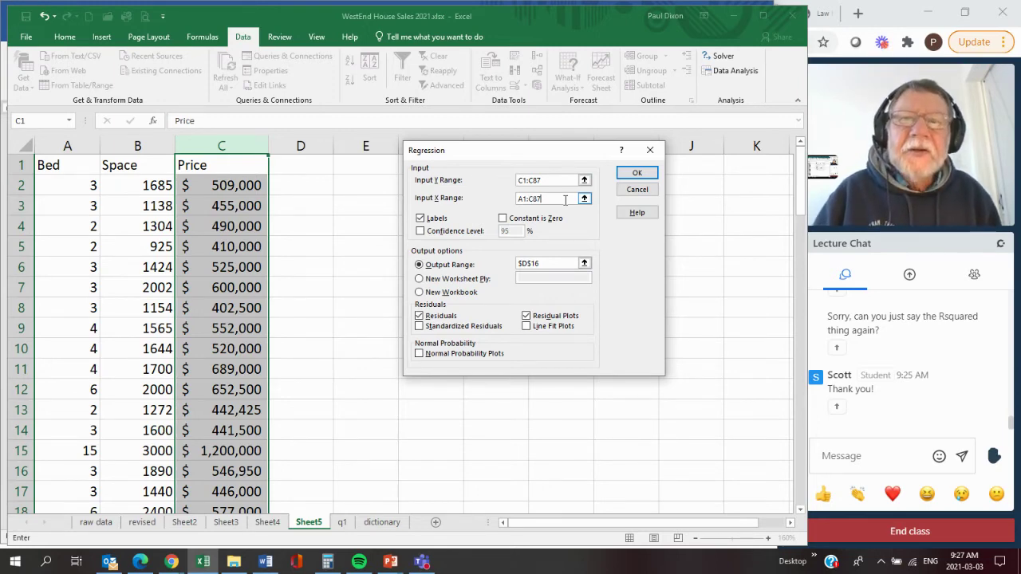
key(BackSpace)
key(BackSpace)
key(BackSpace)
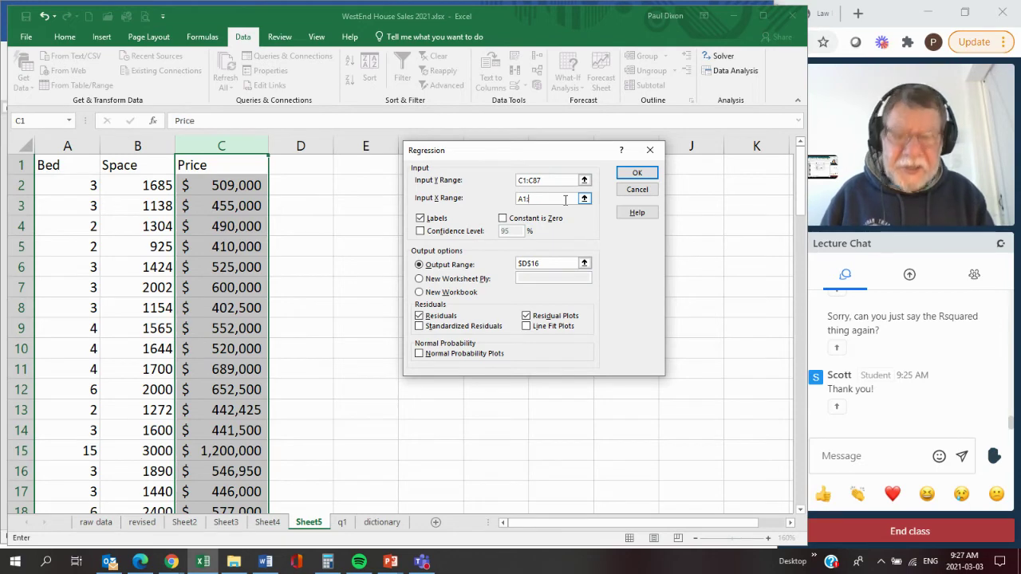
text(B)
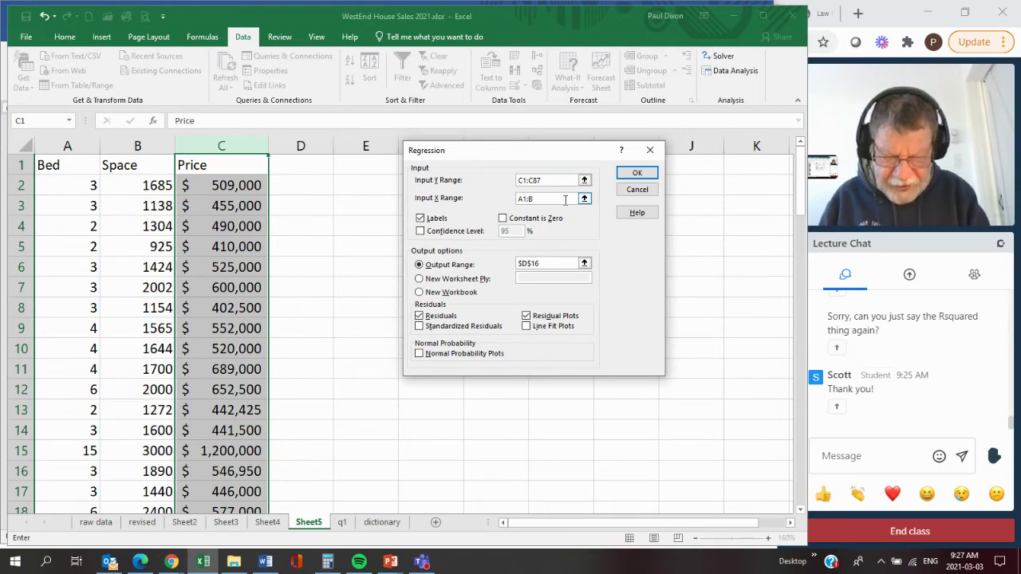
text(87)
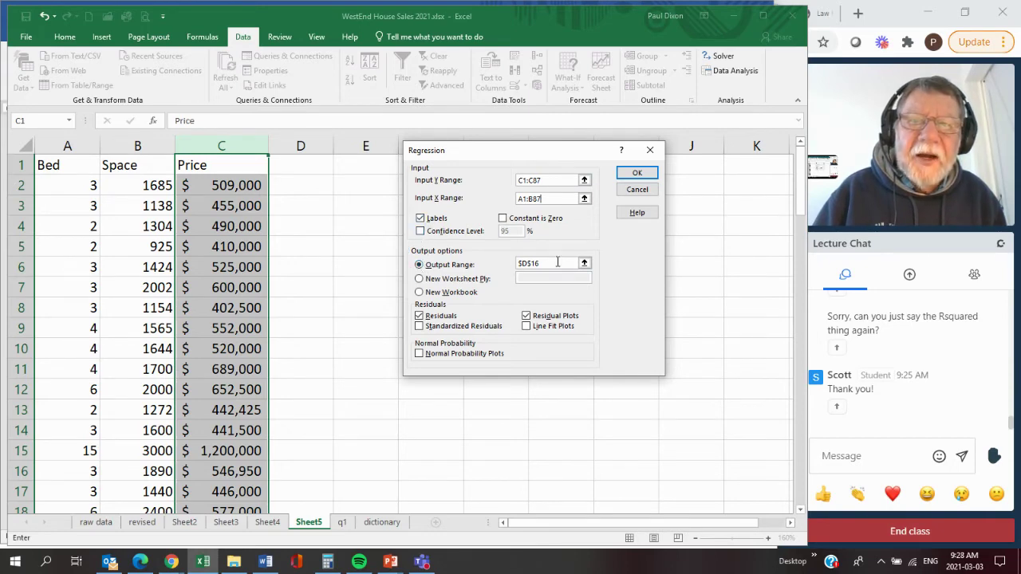
Run the regression with output range E1, and inspect its R Square and the Bed and Space coefficients.
drag(539, 264, 515, 264)
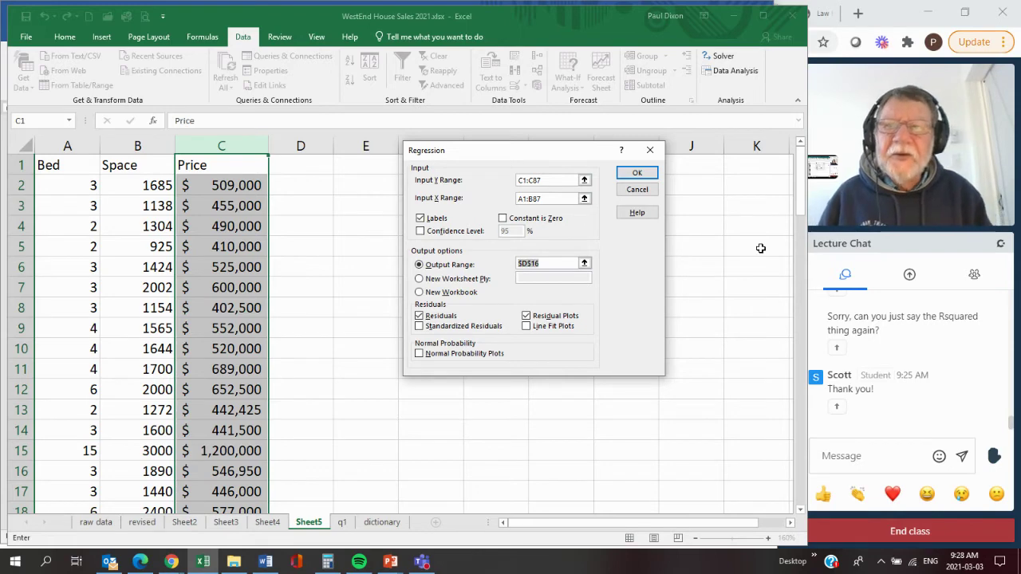
text(E1)
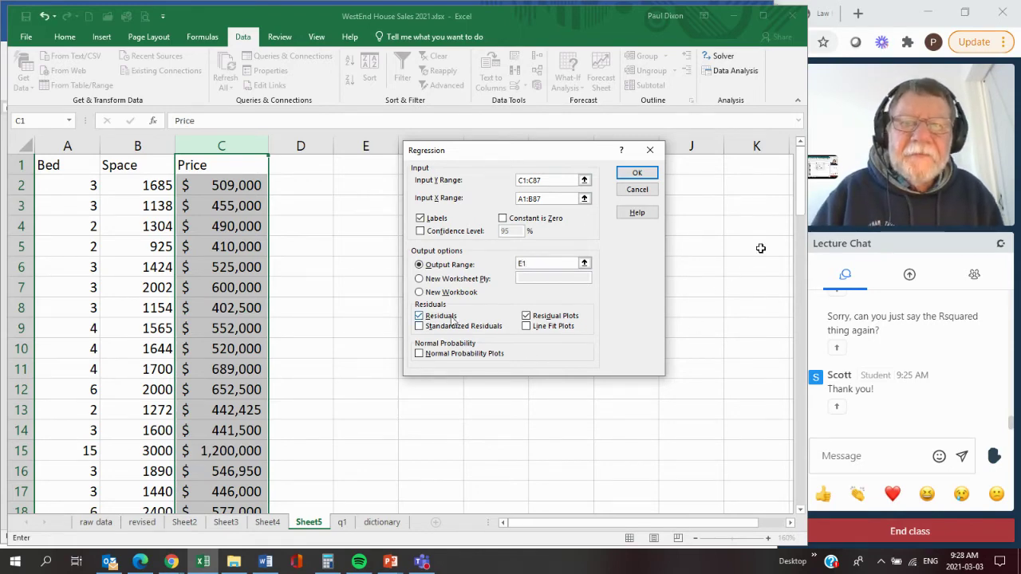
click(640, 176)
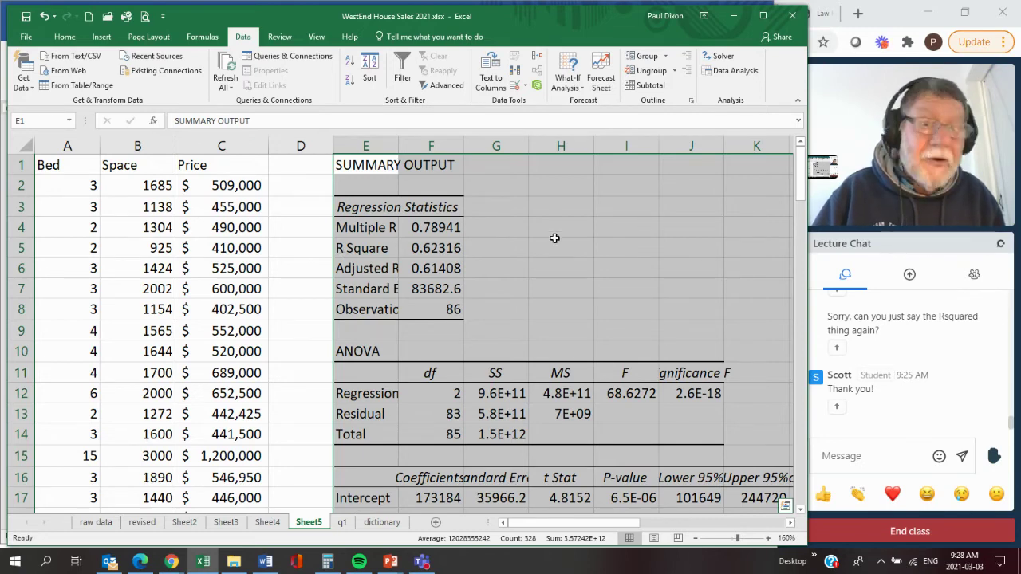
click(436, 248)
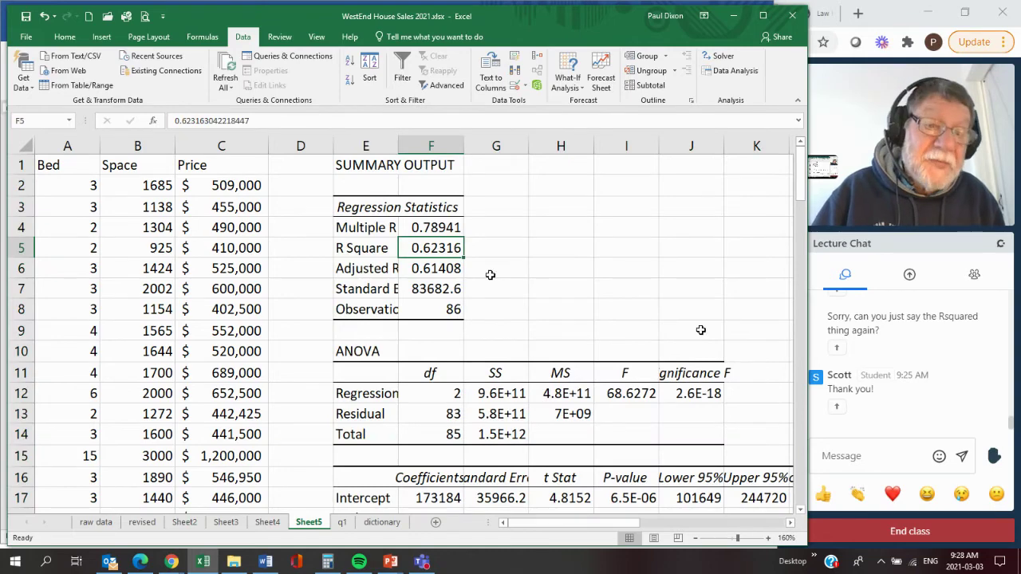
scroll(490, 274, down, 4)
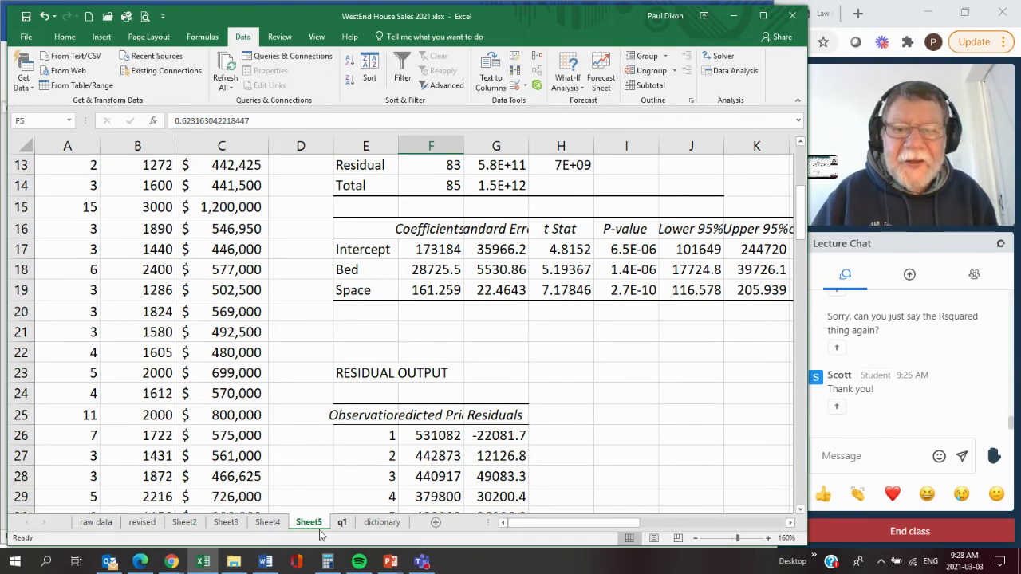
Check question 5 in the Word assignment, and move the Space Residual Plot on Excel's Sheet5 directly below the Bed Residual Plot, clear of it.
click(266, 562)
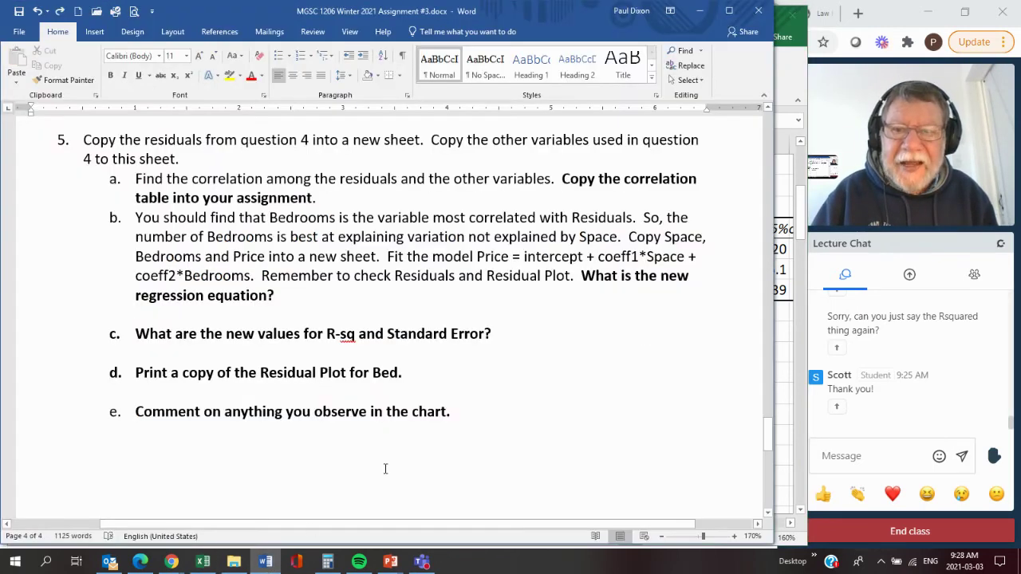
click(266, 563)
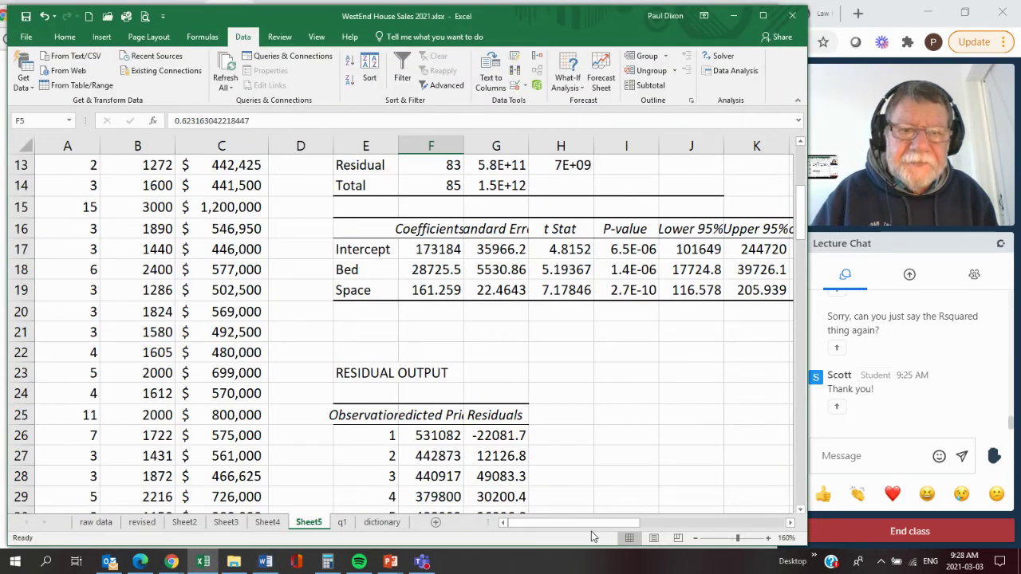
drag(594, 526, 718, 502)
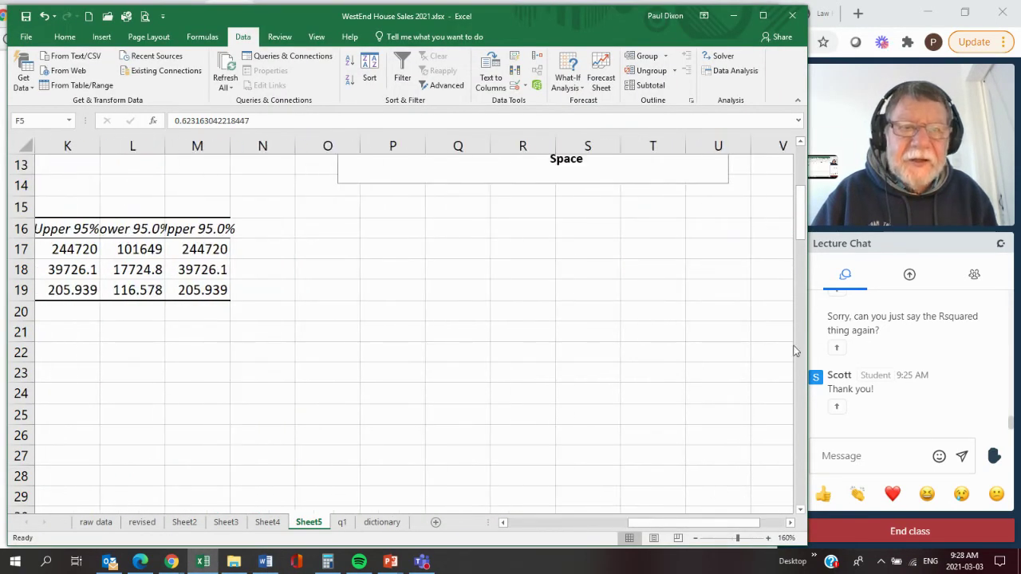
drag(800, 231, 796, 183)
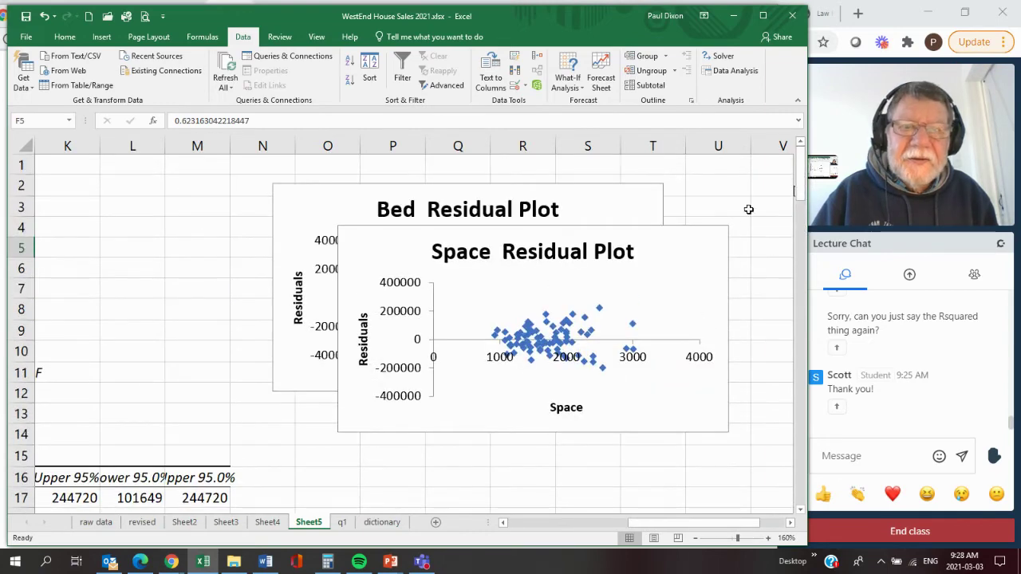
drag(693, 244, 646, 390)
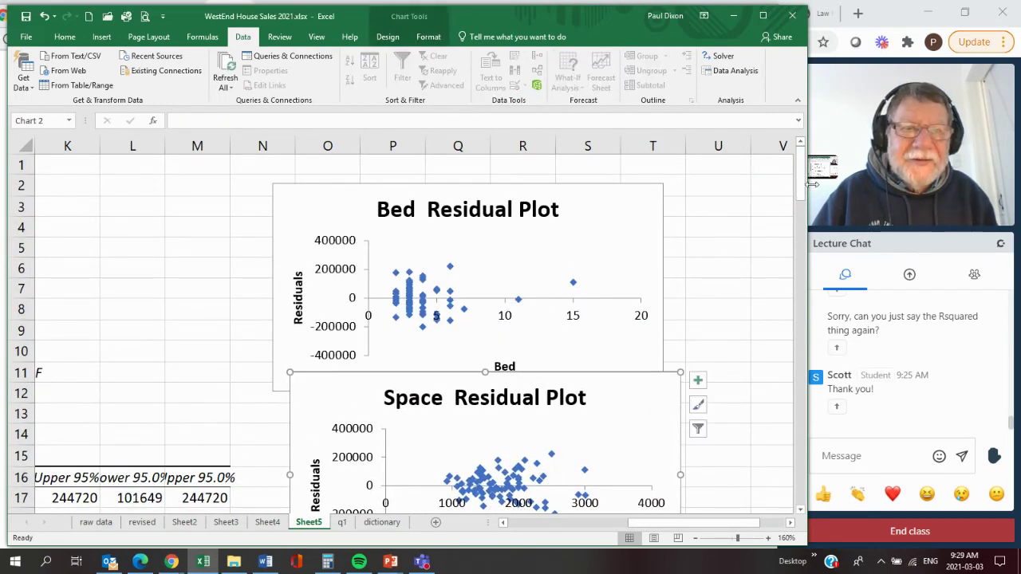
scroll(758, 245, down, 2)
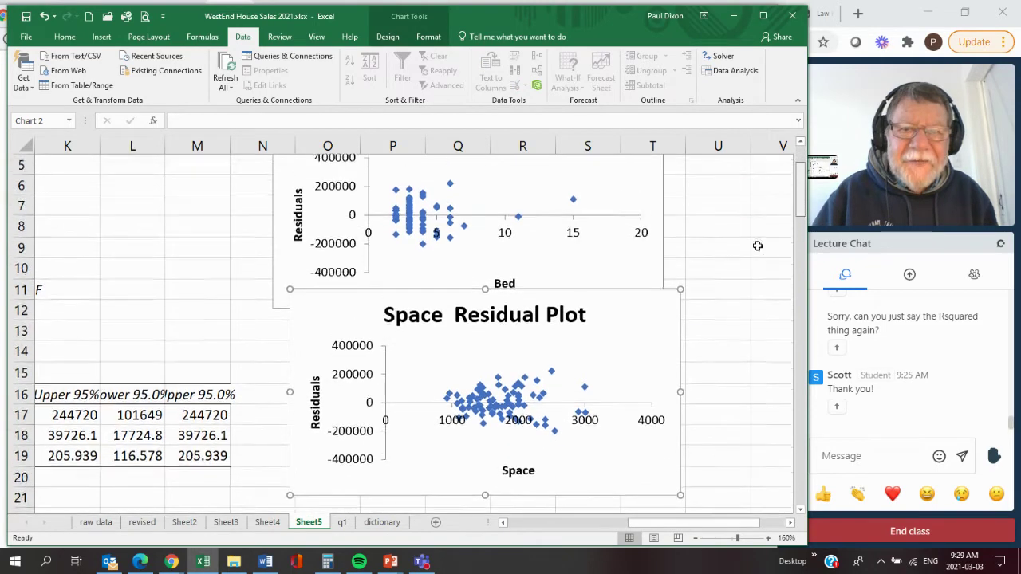
scroll(758, 246, down, 1)
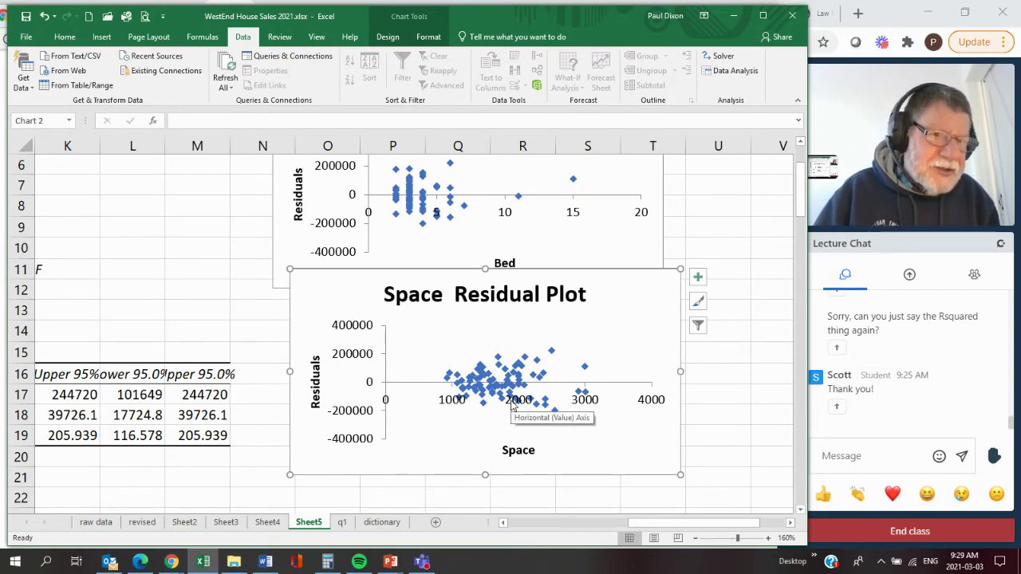
drag(665, 288, 659, 310)
scroll(800, 199, up, 2)
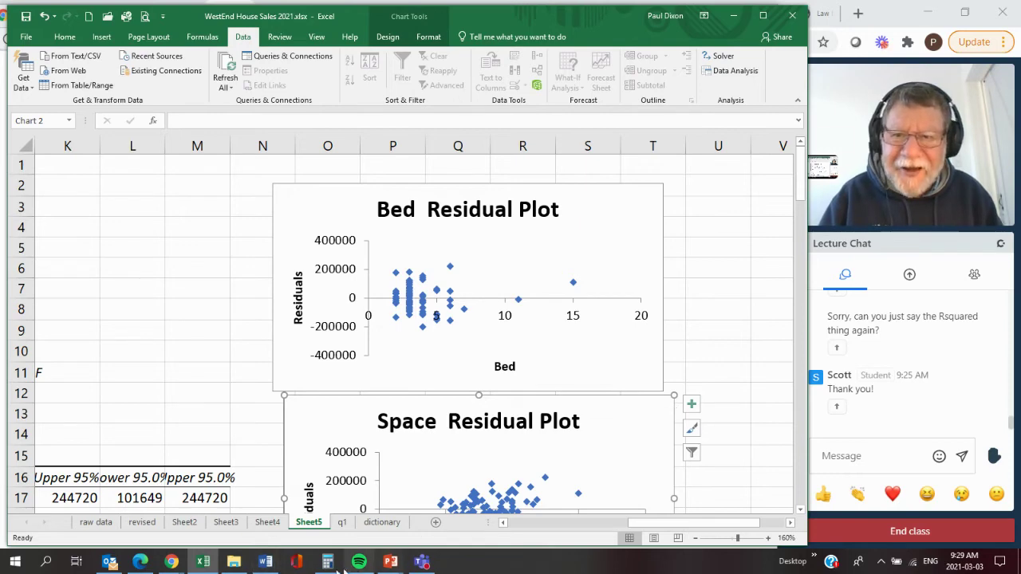
Switch to the Word assignment and review the instructions for questions 4 and 5, from the correlation table to the chart comments.
click(265, 563)
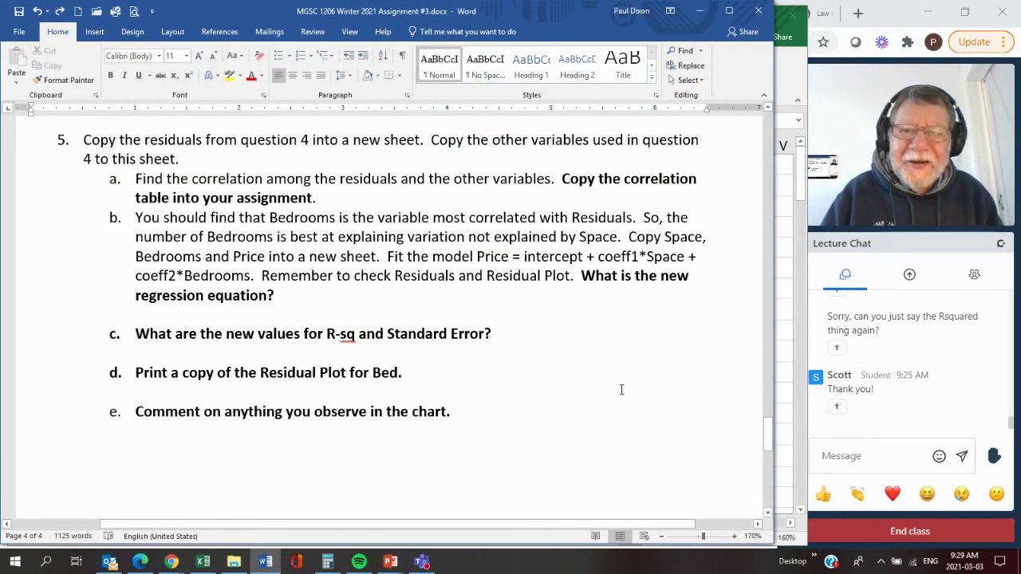
scroll(623, 386, down, 8)
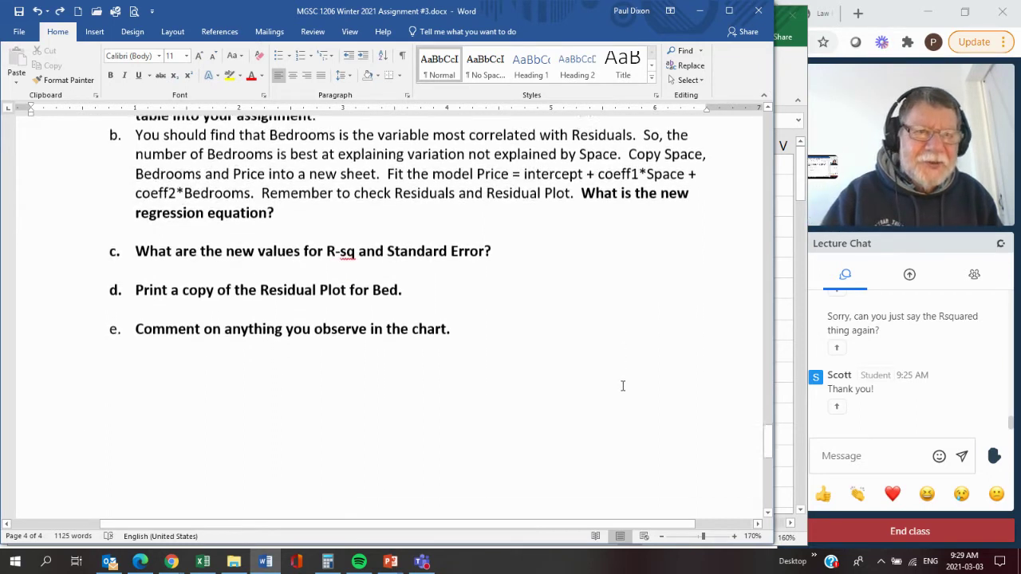
scroll(638, 379, down, 1)
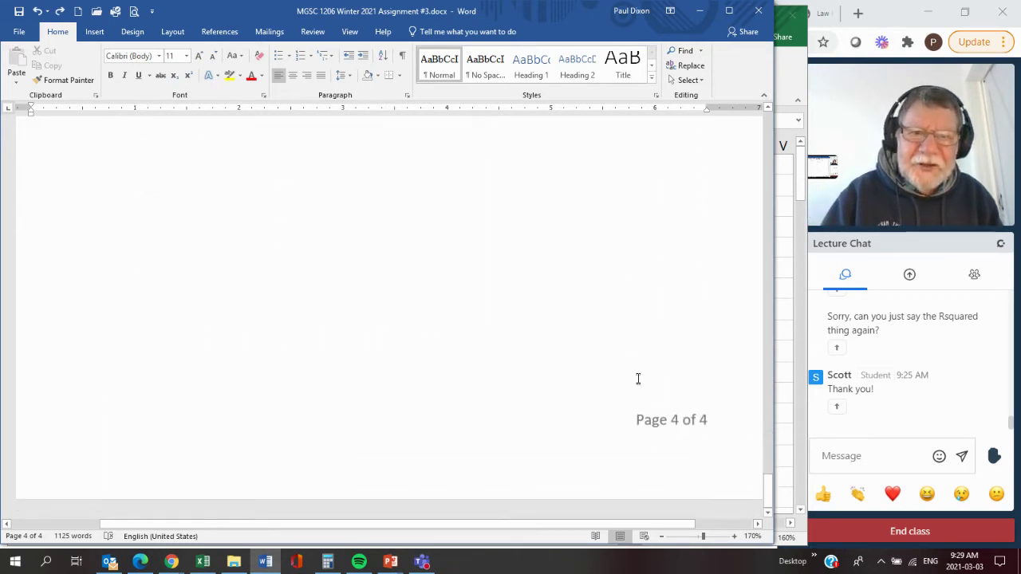
drag(768, 482, 769, 397)
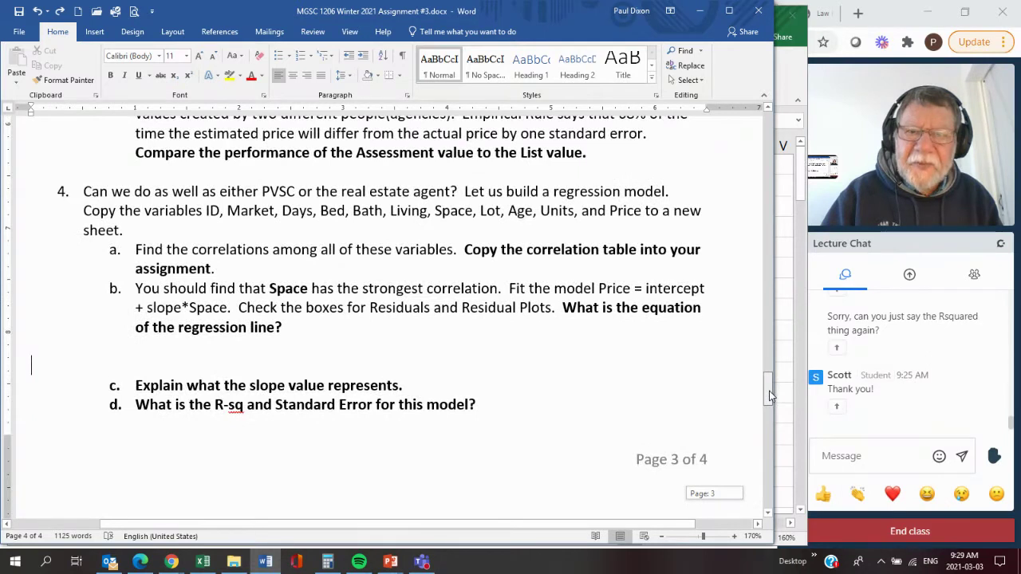
drag(769, 395, 768, 395)
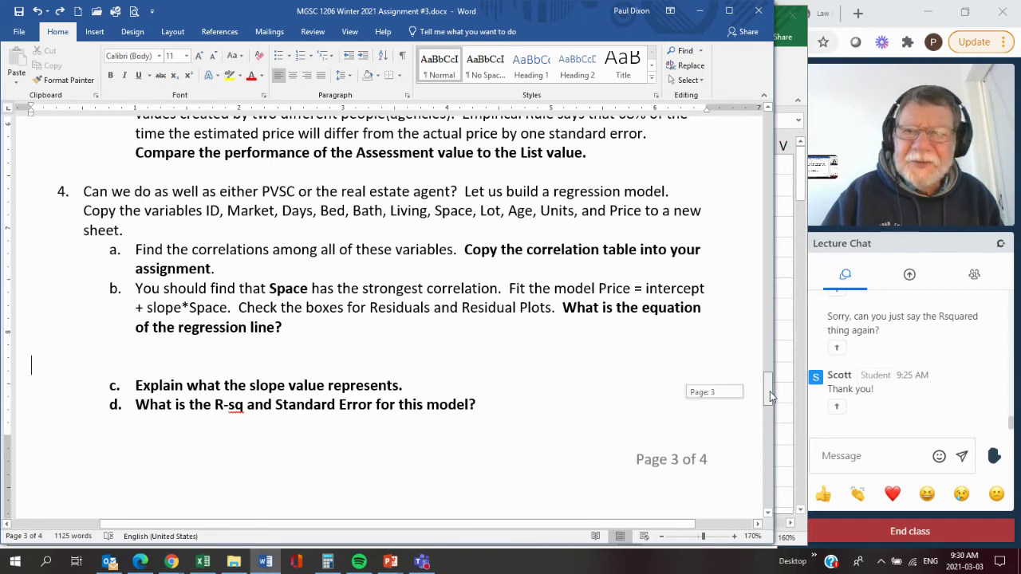
drag(770, 392, 768, 431)
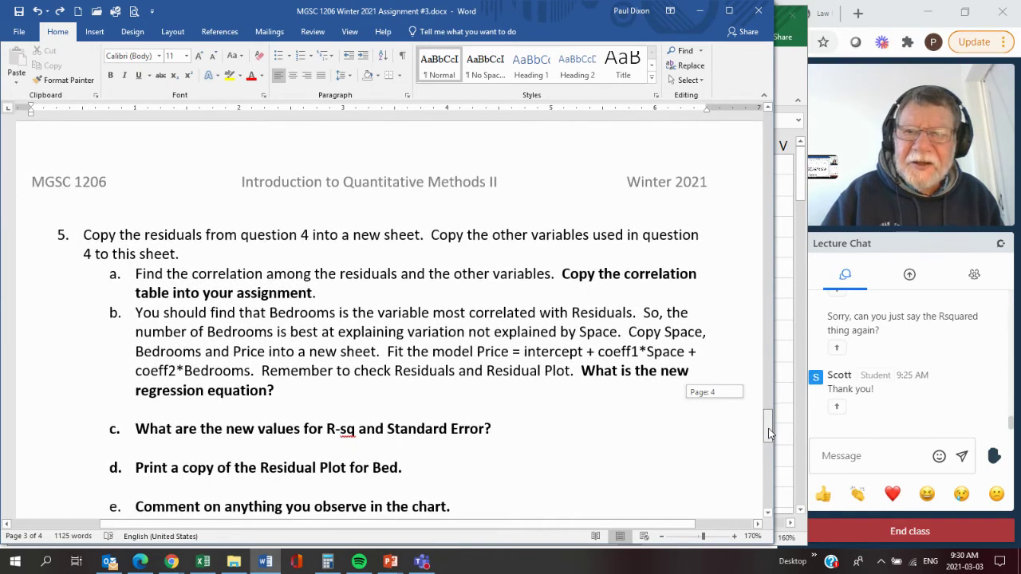
mouse_move(769, 434)
mouse_down()
mouse_move(766, 490)
mouse_move(780, 440)
mouse_up()
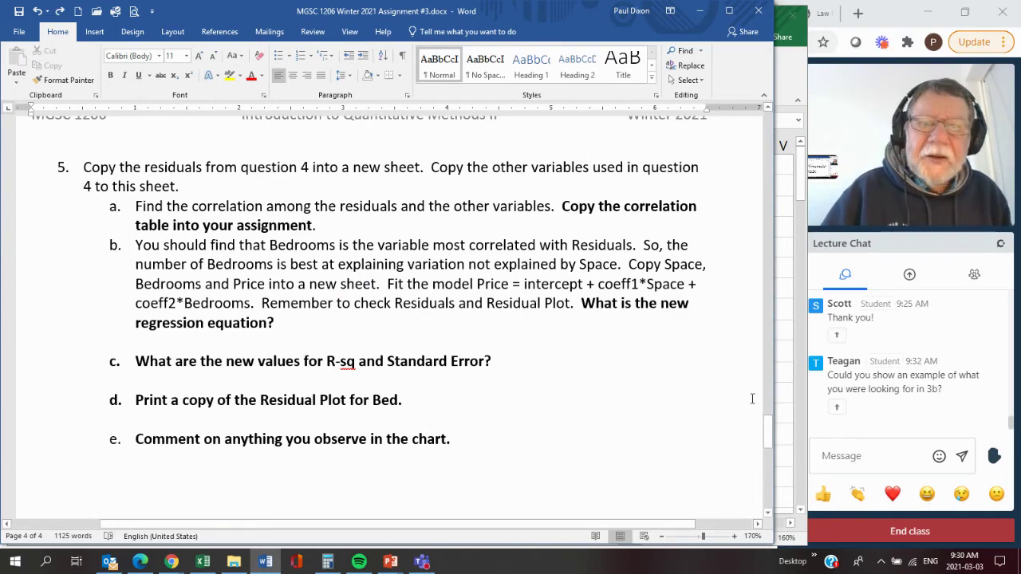
Look back at the List regression output in the assignment, and switch to Top Hat in Chrome to read earlier student questions in the lecture chat.
drag(766, 433, 764, 340)
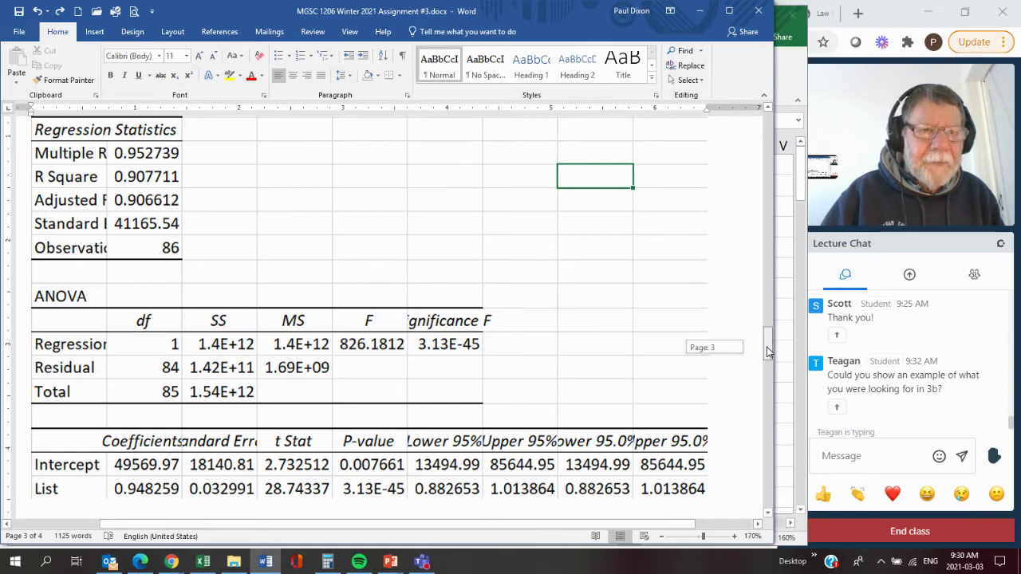
key(alt+Tab)
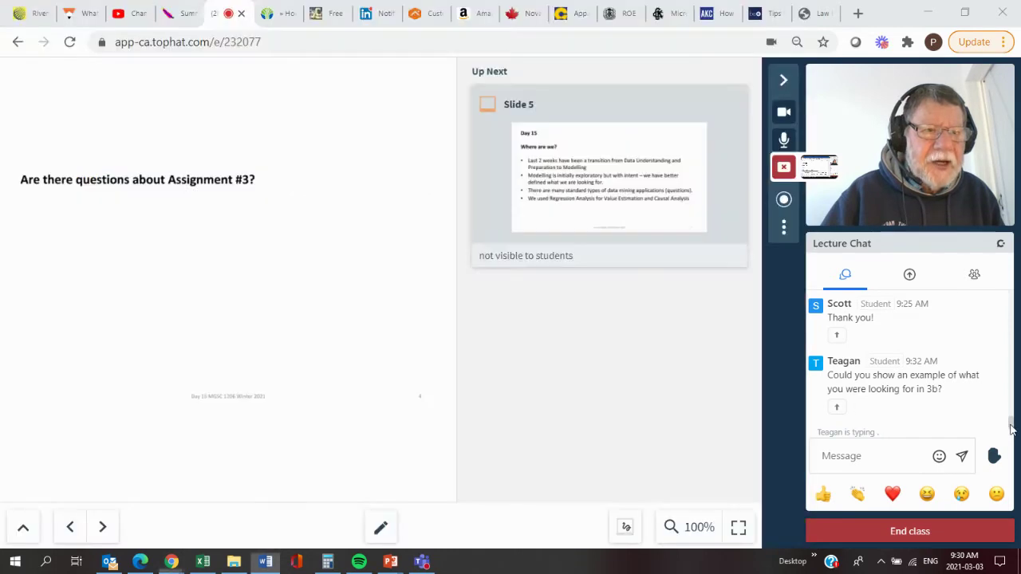
scroll(1012, 426, up, 3)
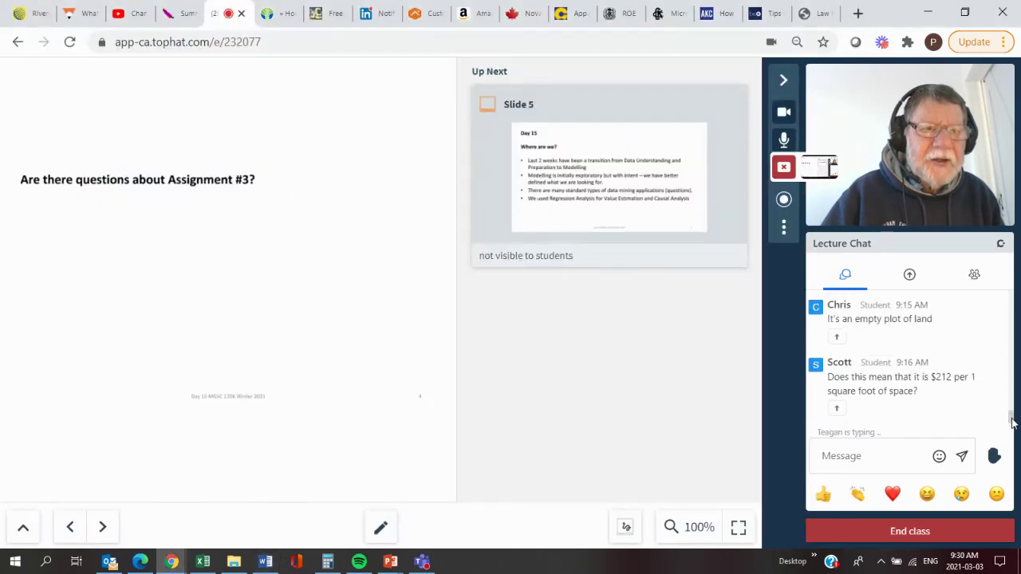
drag(1011, 423, 1011, 405)
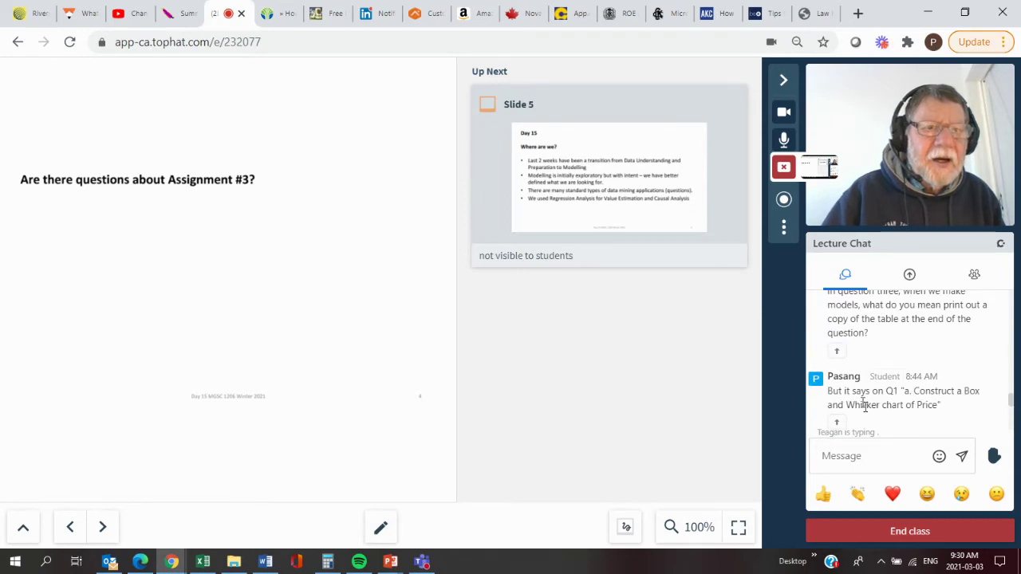